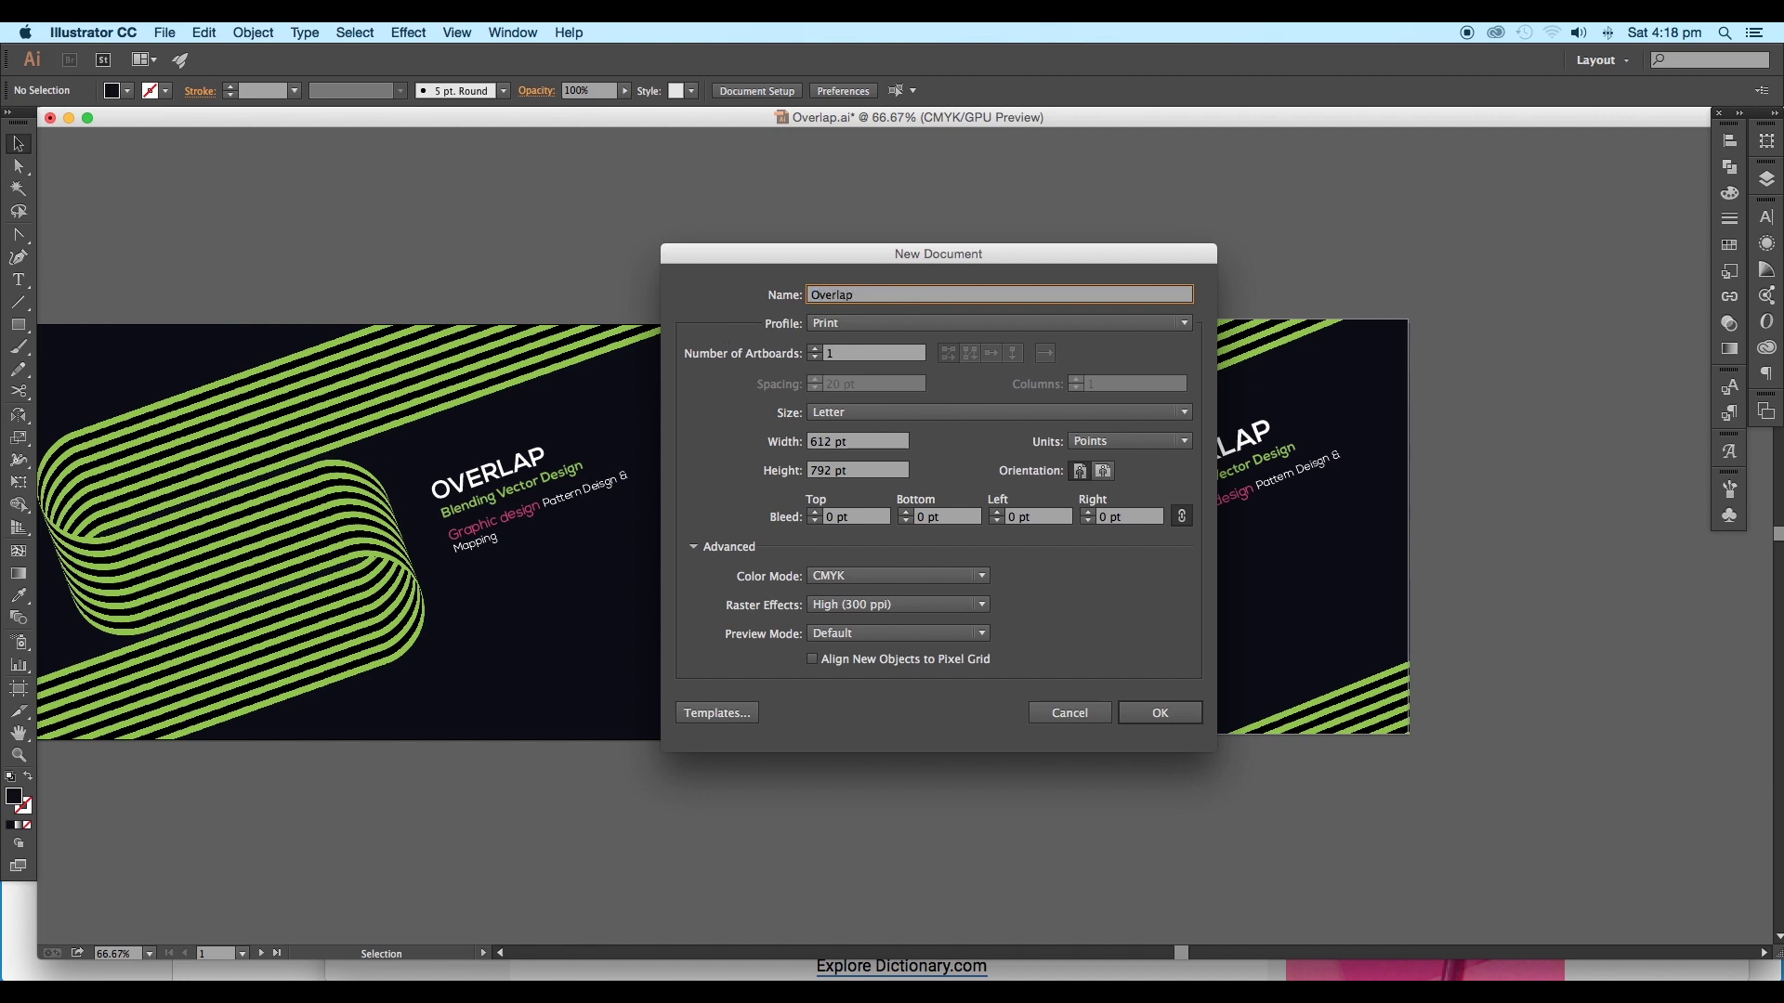
Create the new Letter-size CMYK document named Overlap and resize its artboard to a wide landscape format.
key(Return)
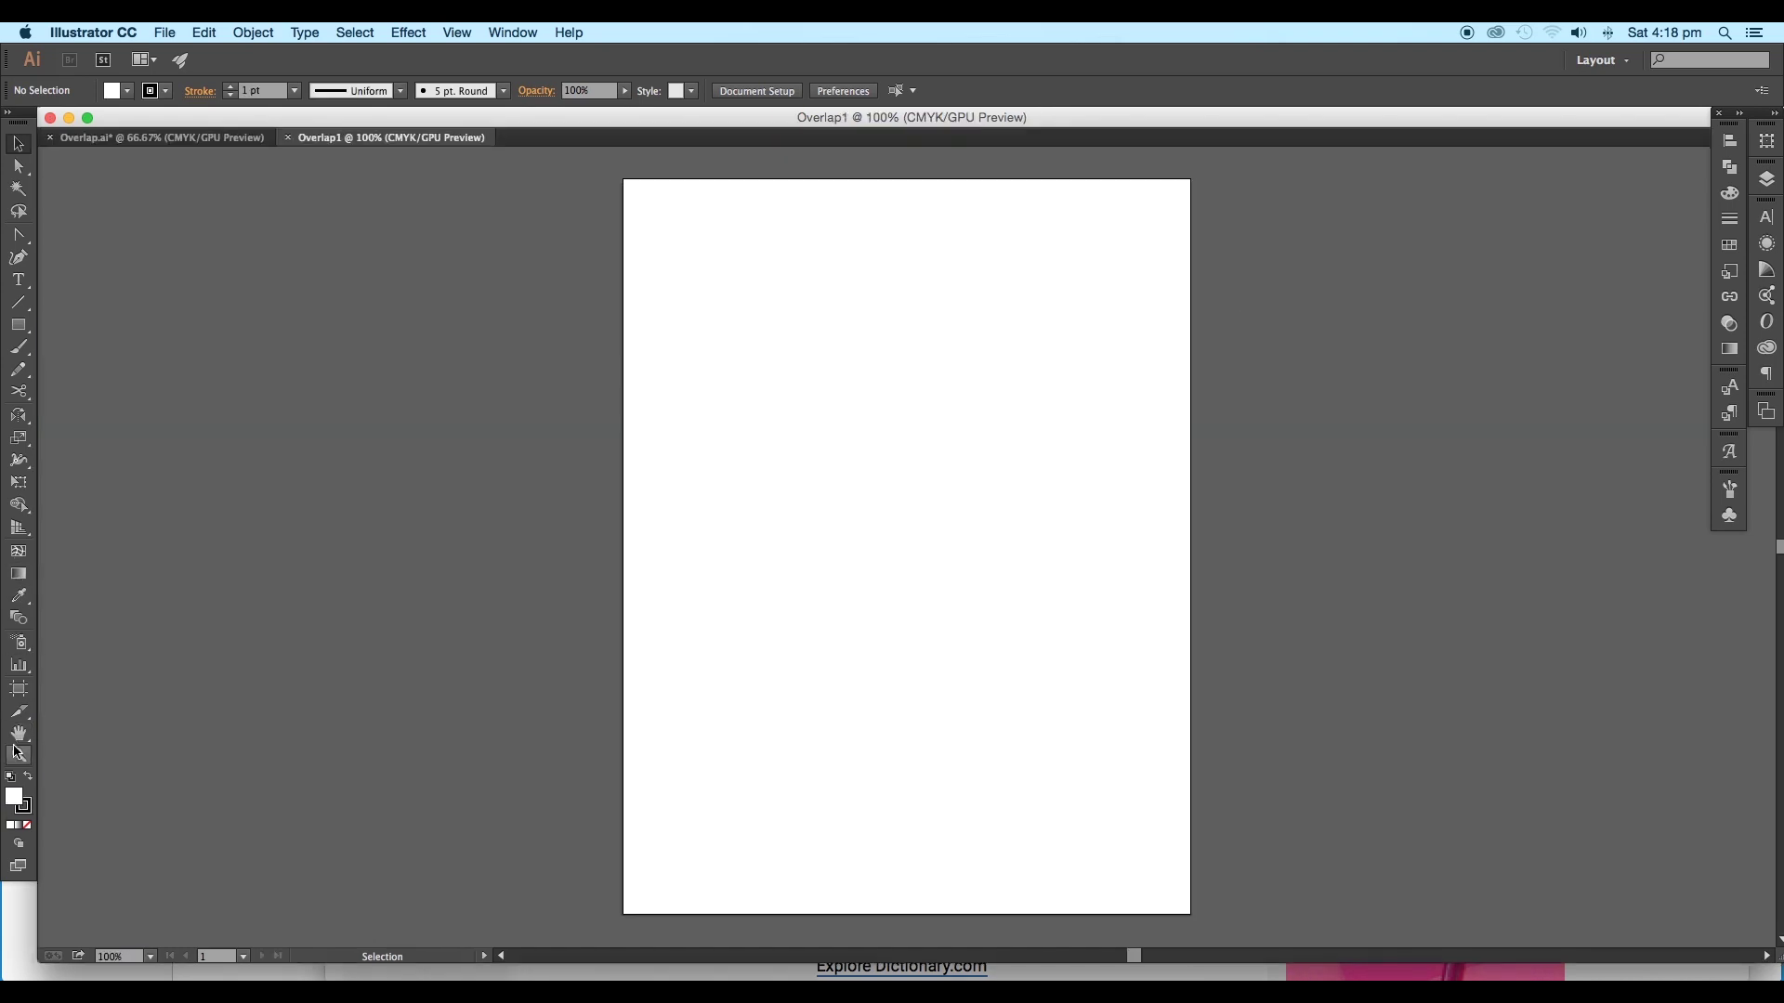
click(18, 689)
drag(1191, 548, 1504, 534)
drag(907, 918, 907, 816)
click(19, 146)
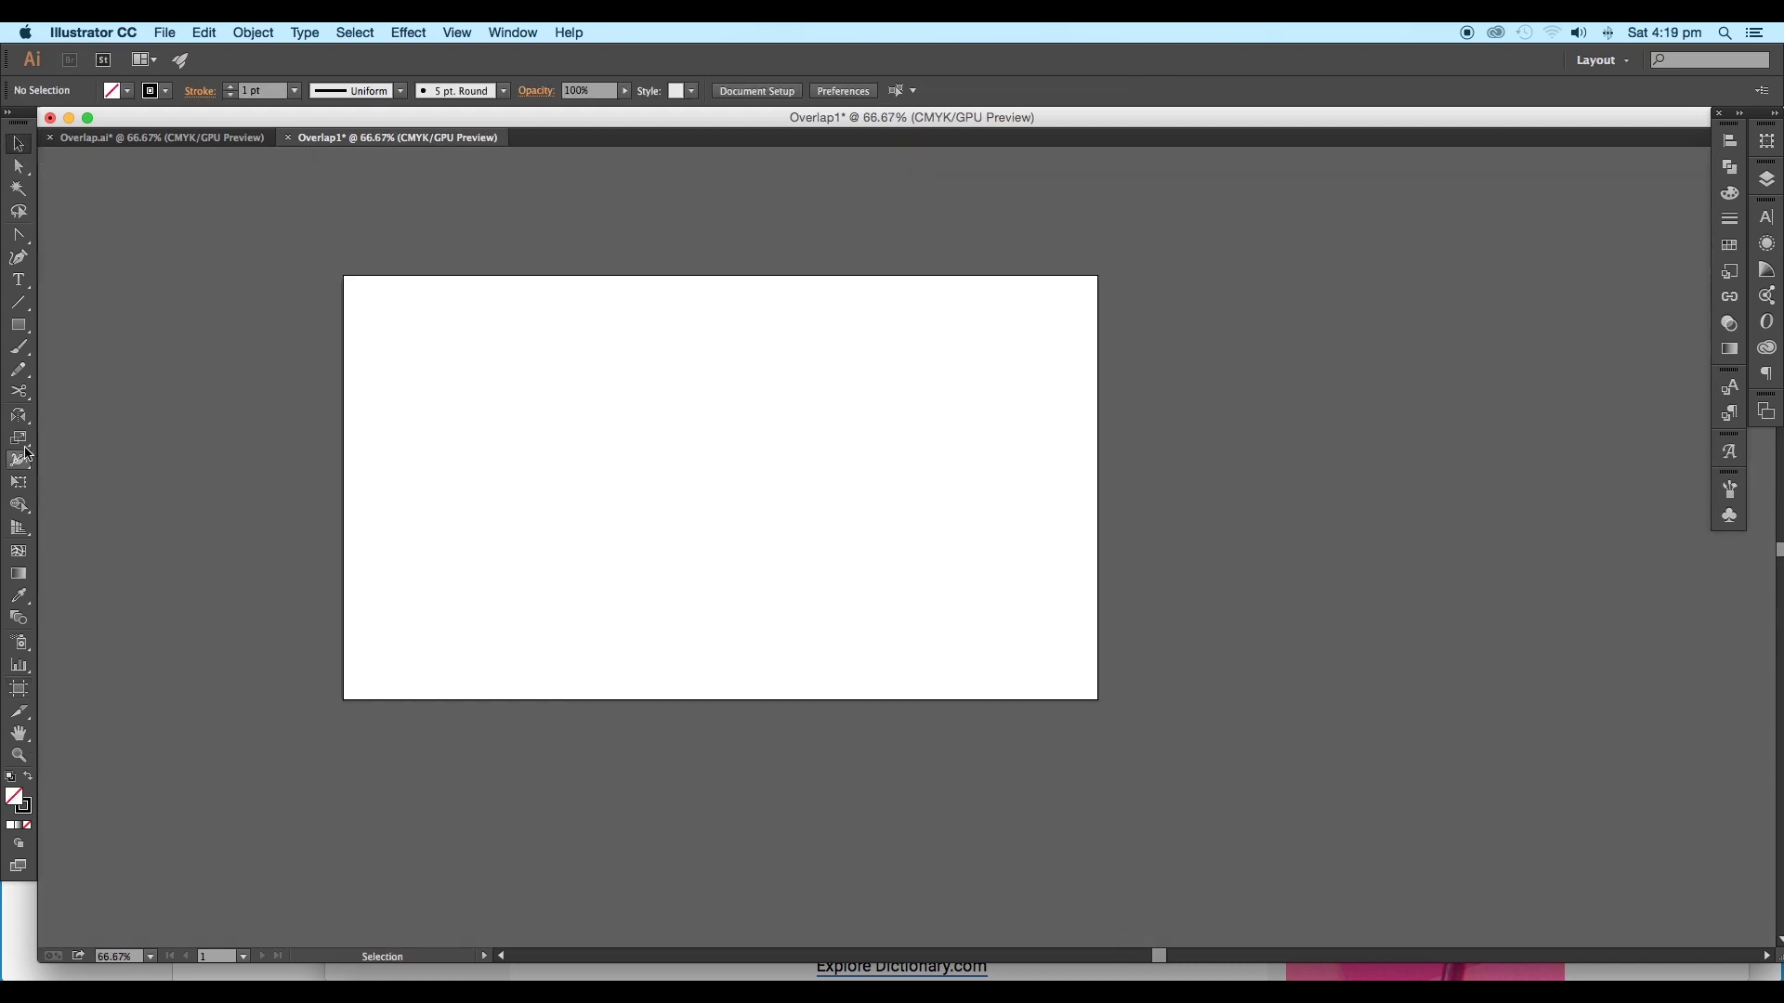
Draw a vertical line taller than the artboard and repeat it sideways to make four evenly spaced guide lines.
click(19, 303)
drag(556, 502, 556, 763)
click(20, 145)
drag(552, 532, 624, 533)
key(super+d)
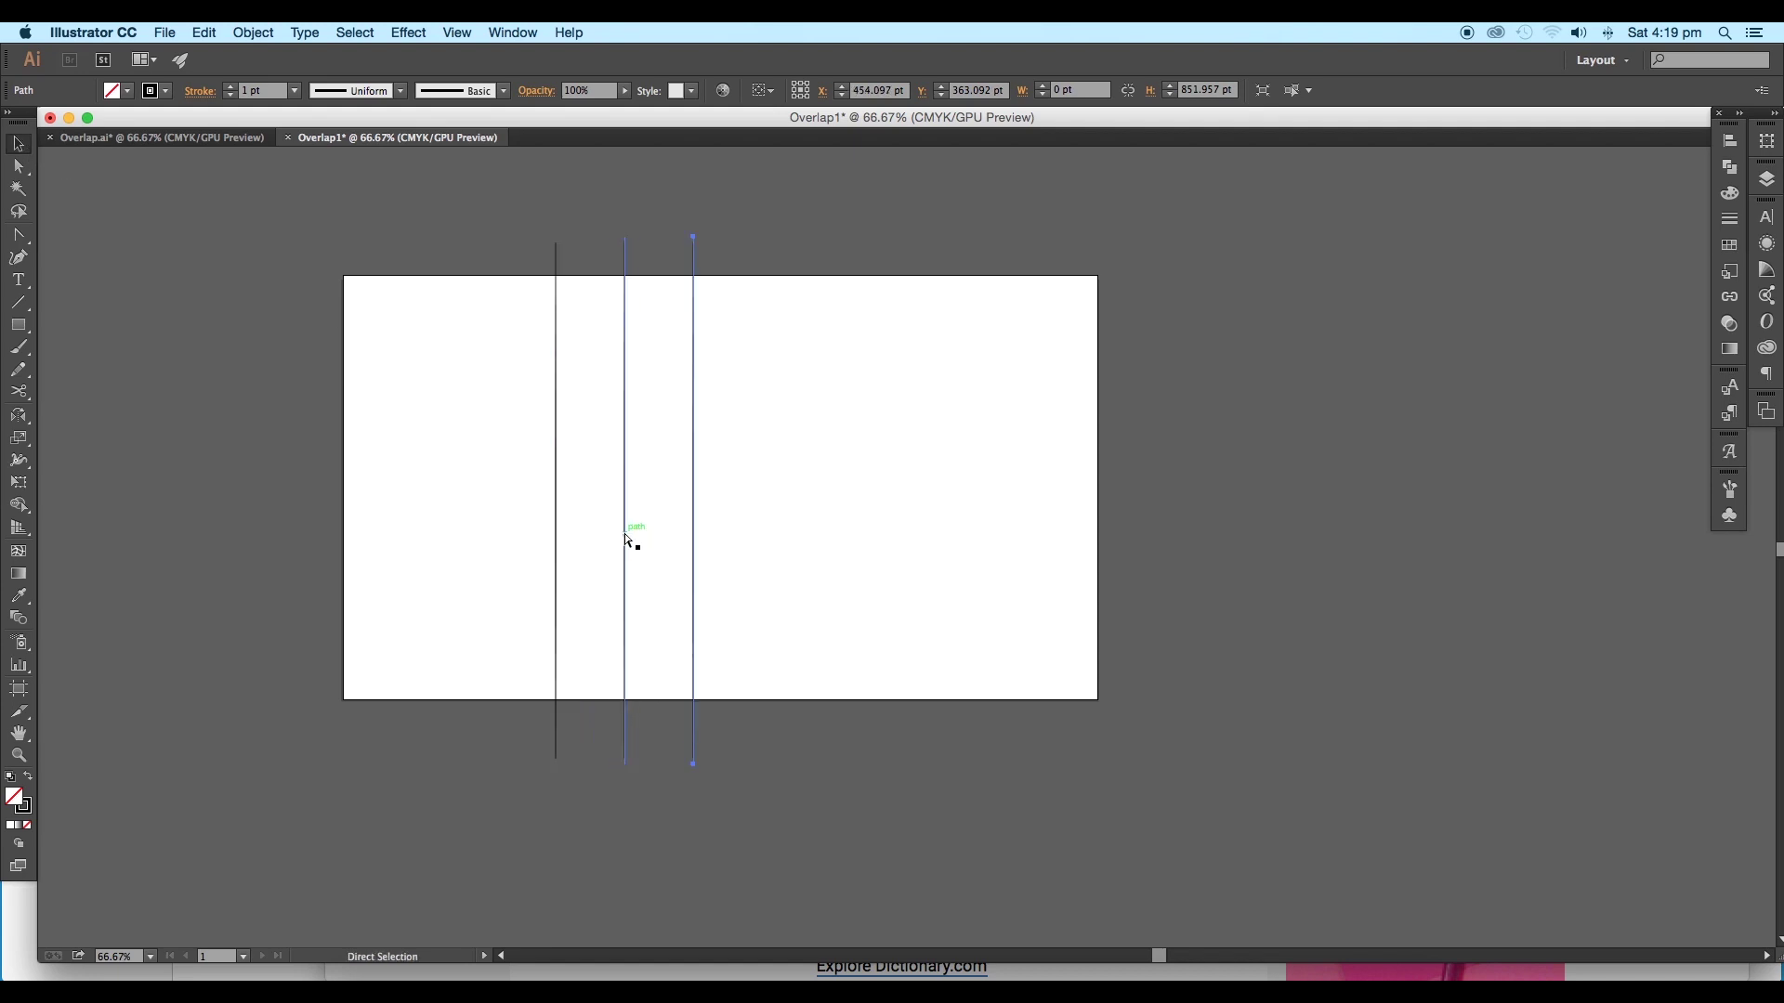
key(super+d)
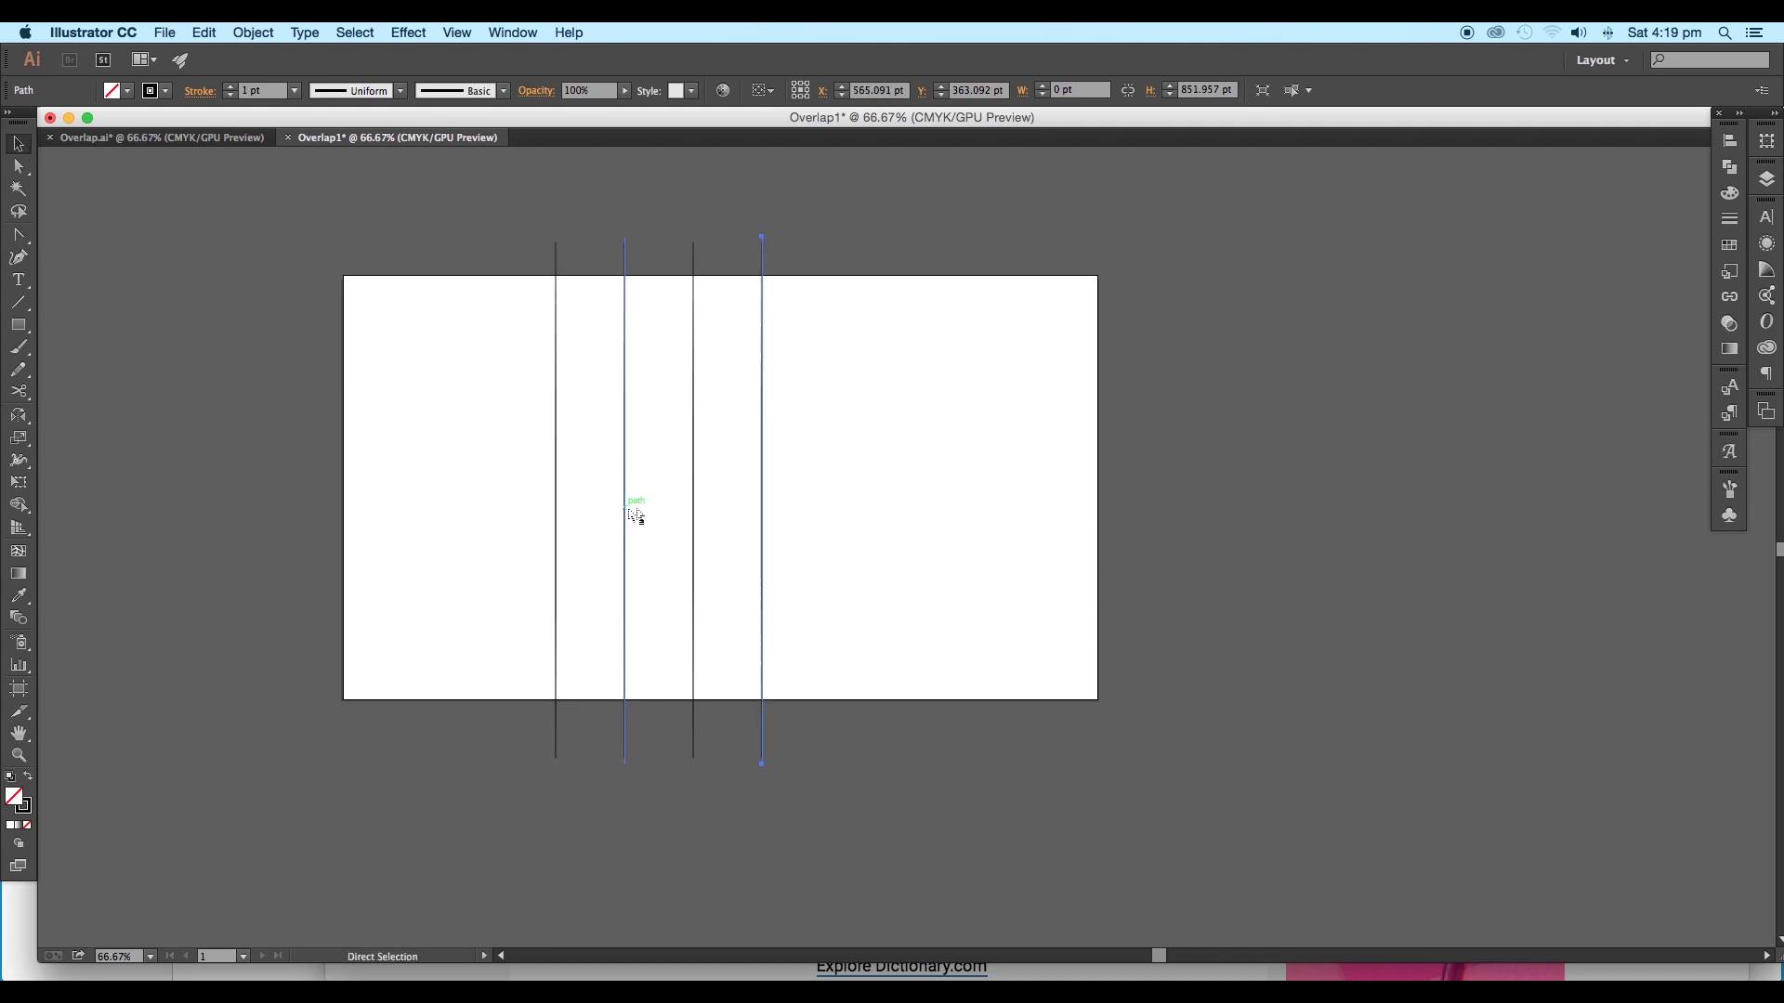
click(402, 249)
scroll(760, 447, up, 1)
drag(641, 478, 812, 442)
scroll(854, 469, down, 2)
scroll(813, 444, up, 1)
drag(1009, 578, 594, 453)
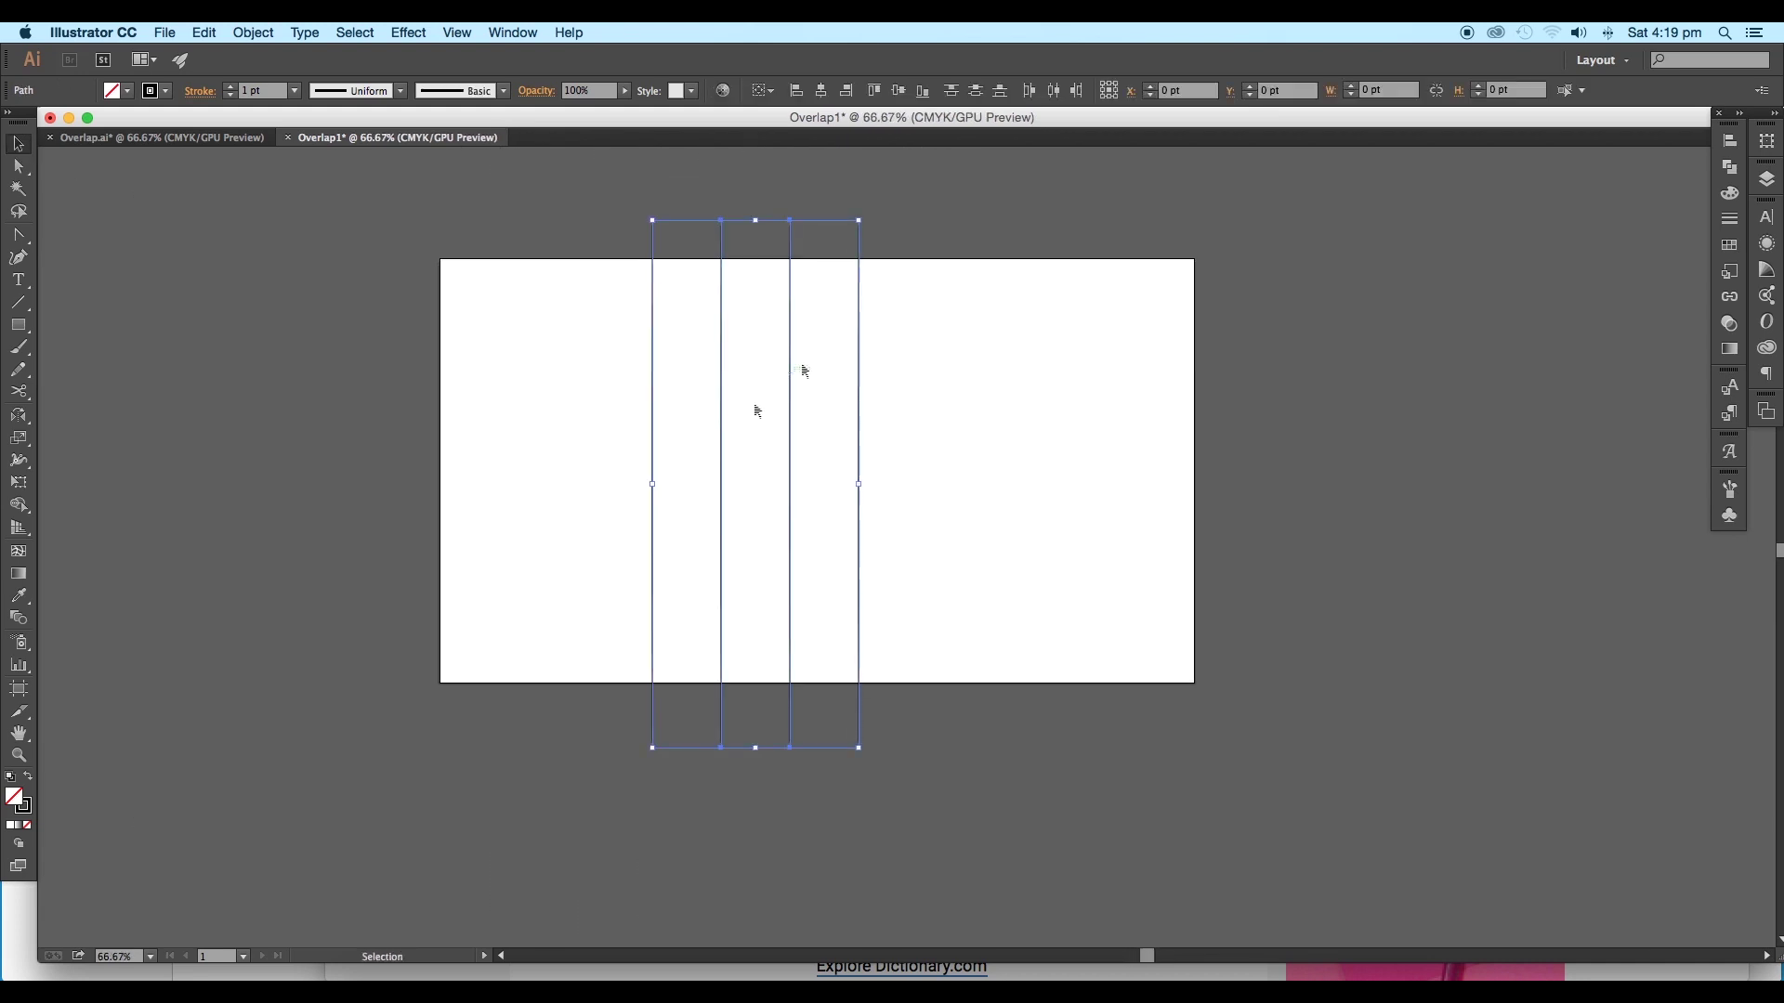
click(219, 217)
scroll(462, 310, down, 3)
scroll(461, 310, right, 2)
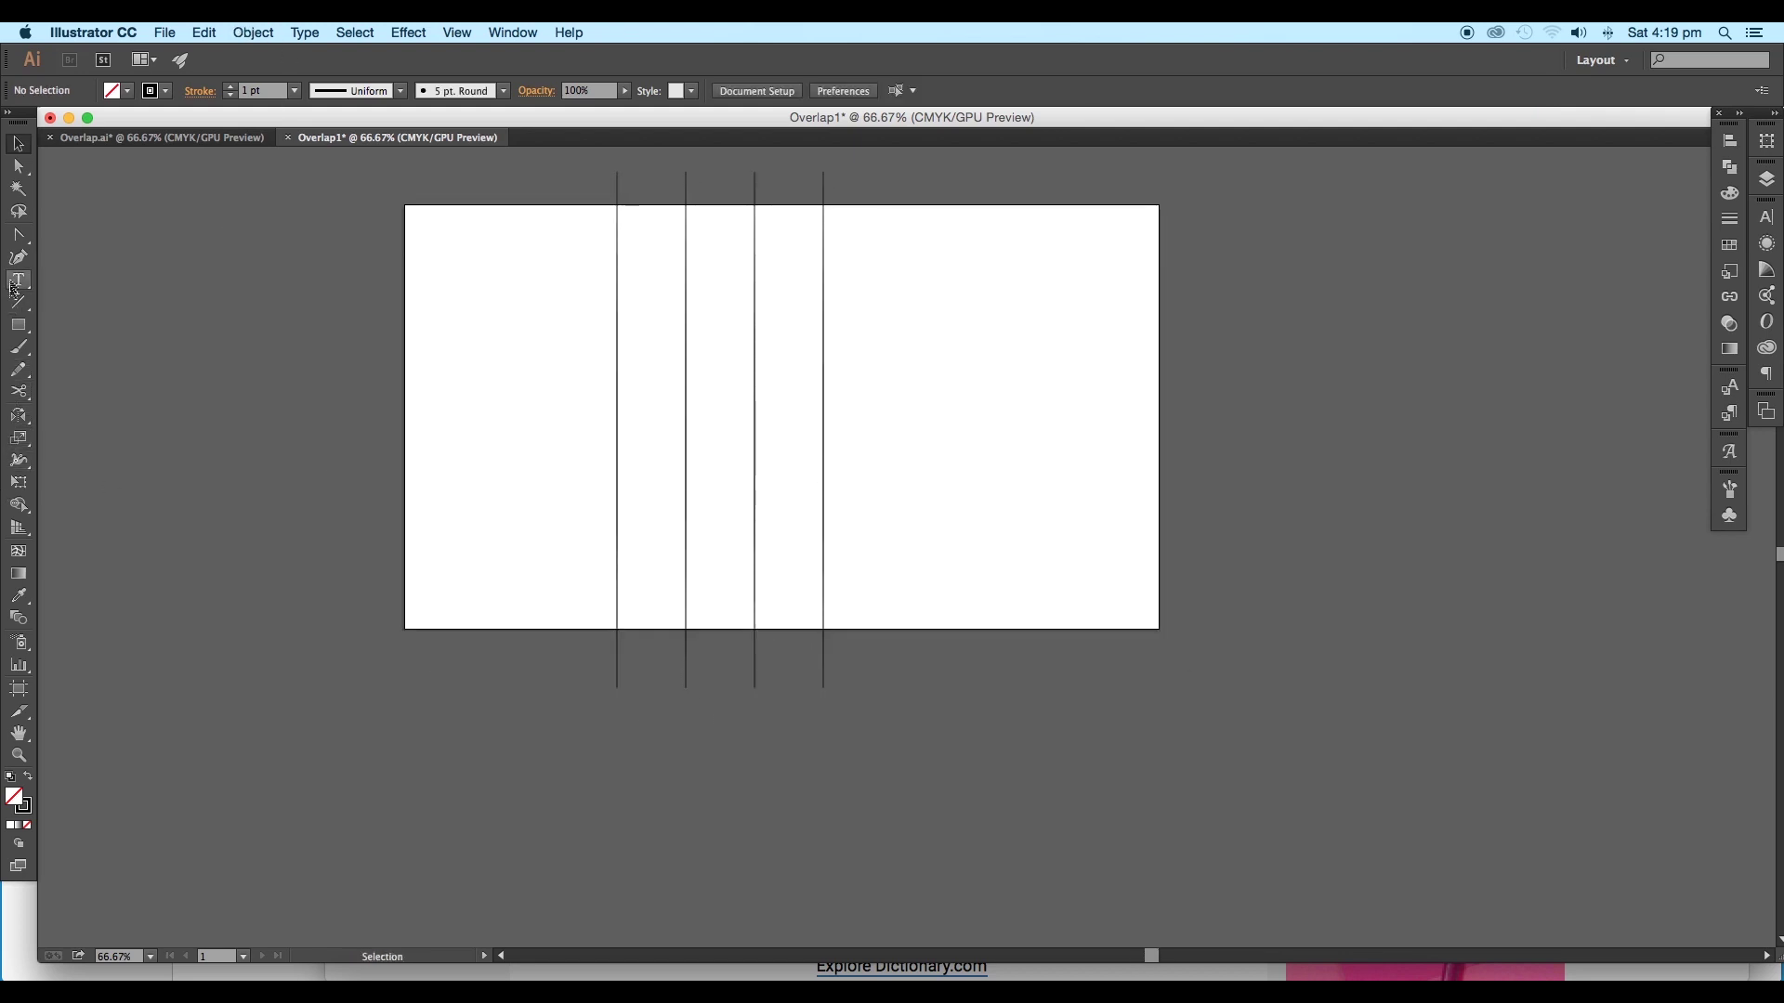
Draw a stepped open path with the Pen tool along the first three guide lines, from the artboard's top edge to its bottom edge.
drag(18, 235, 89, 244)
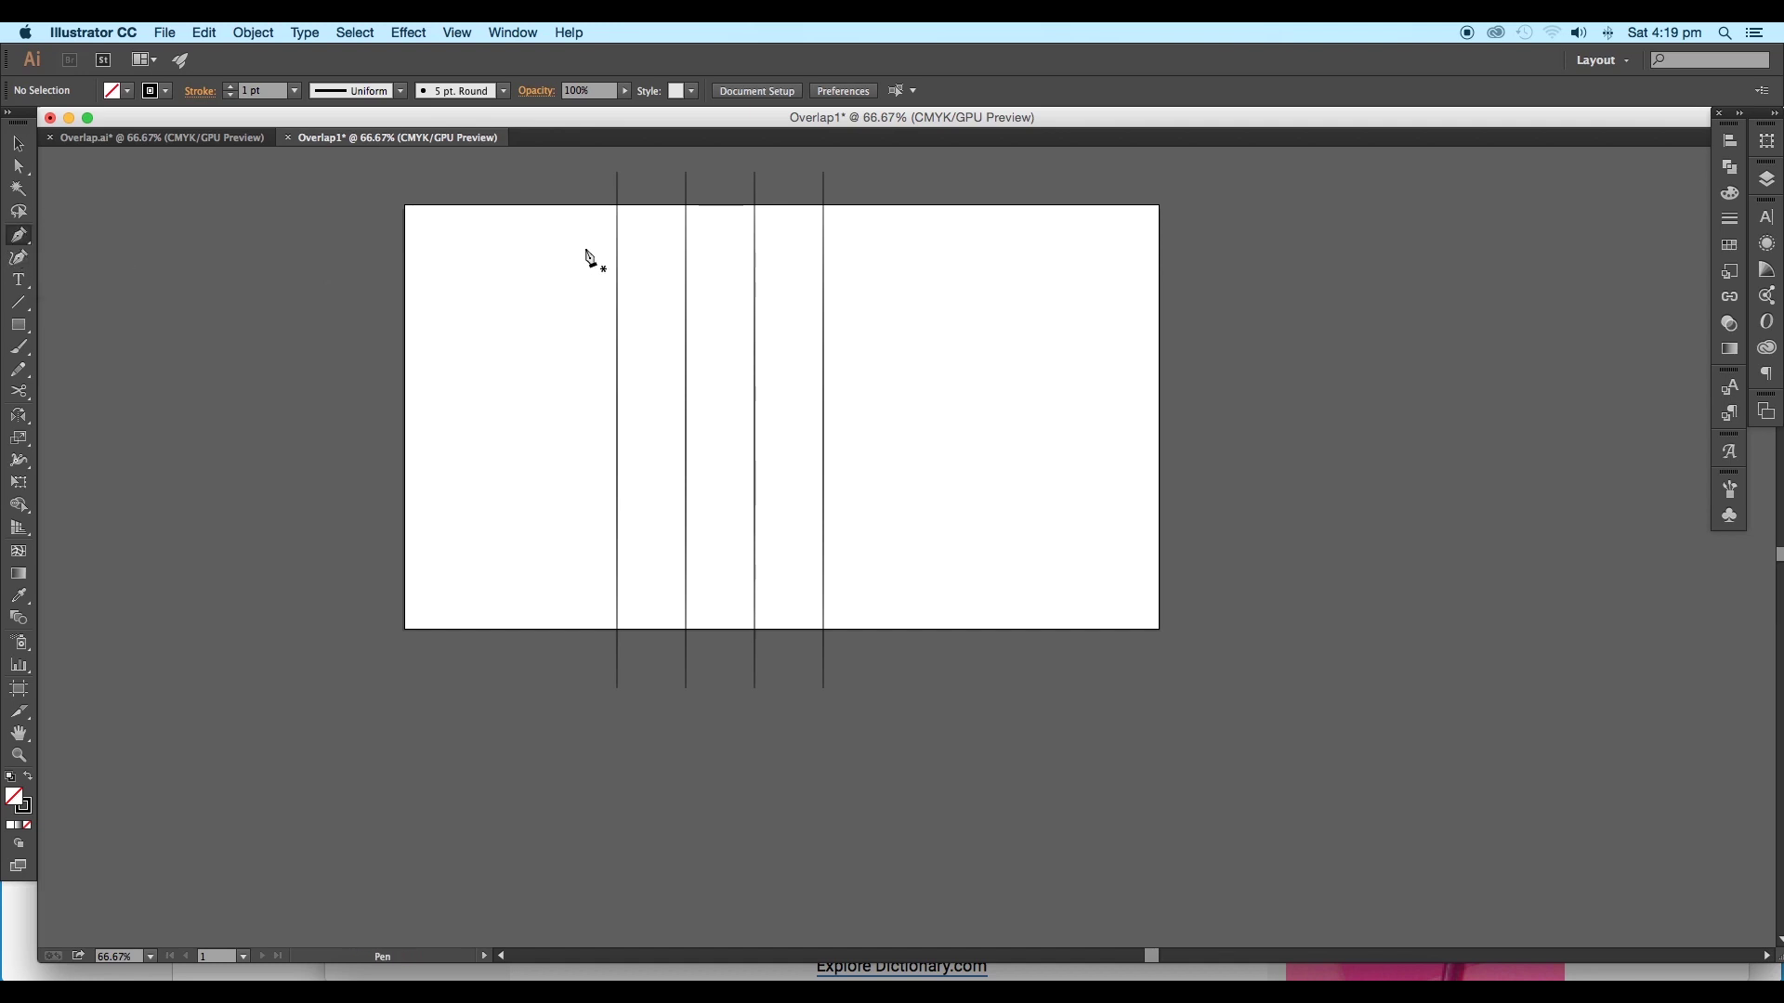
click(617, 205)
click(617, 479)
click(685, 479)
click(685, 323)
click(754, 322)
click(755, 629)
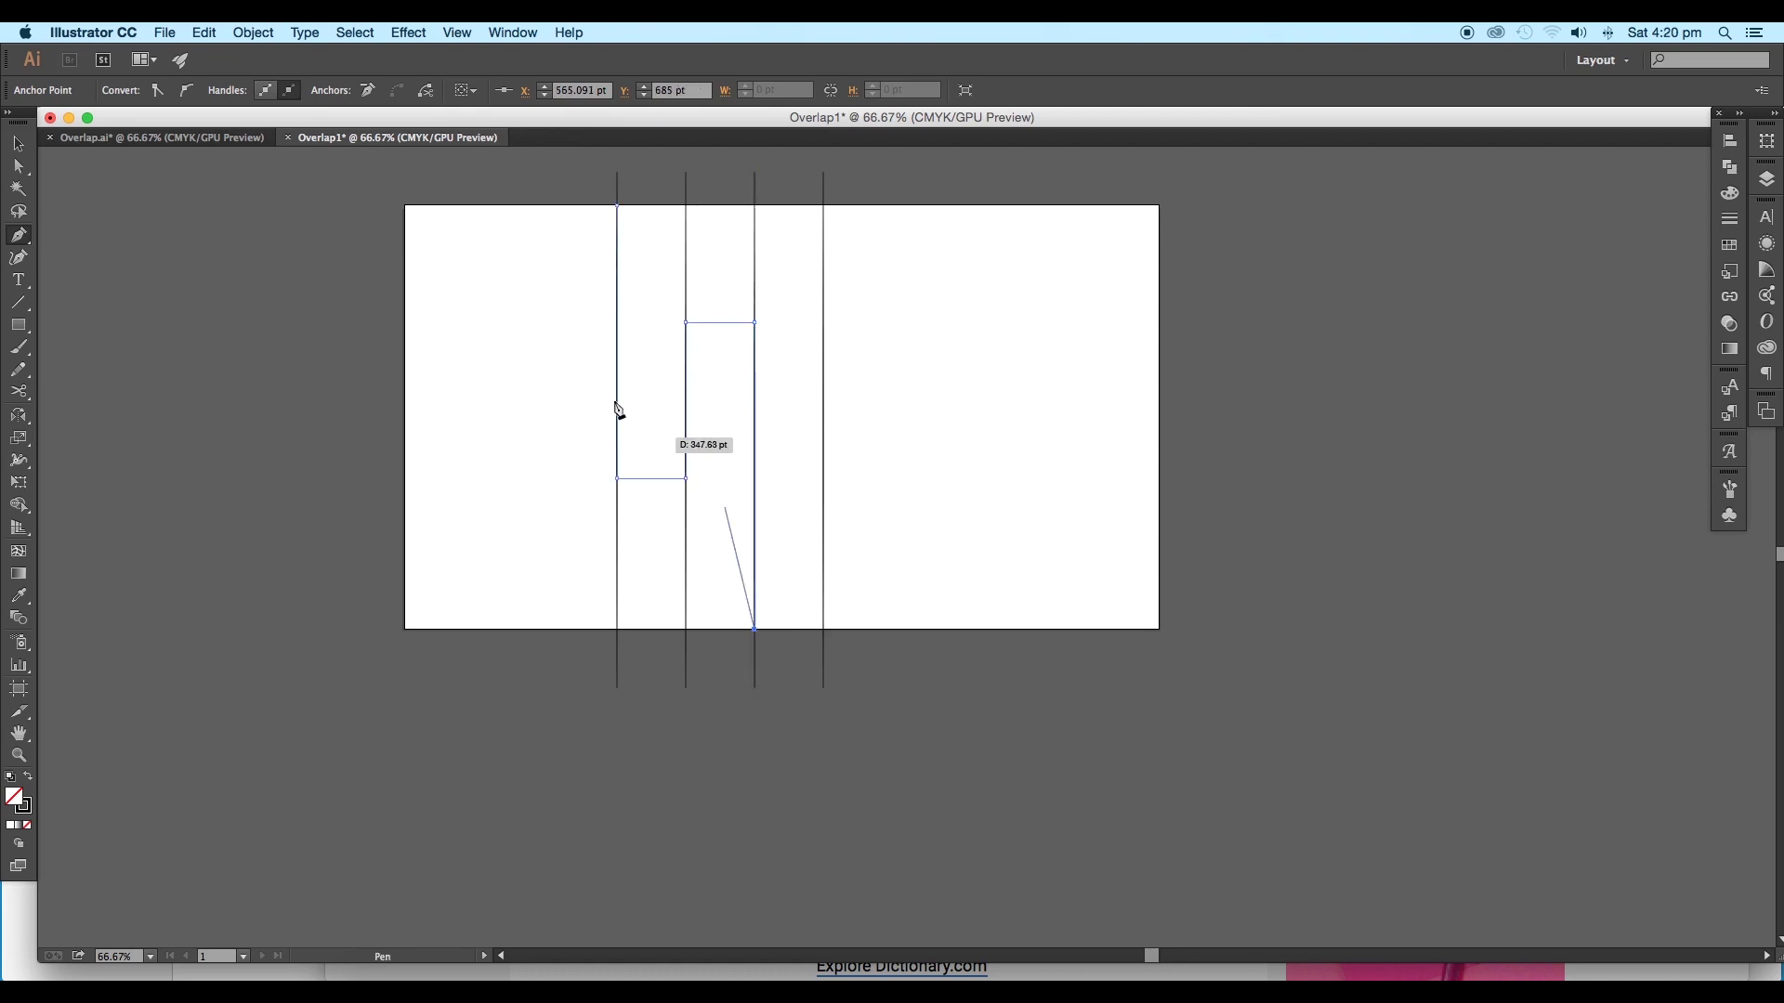
click(19, 146)
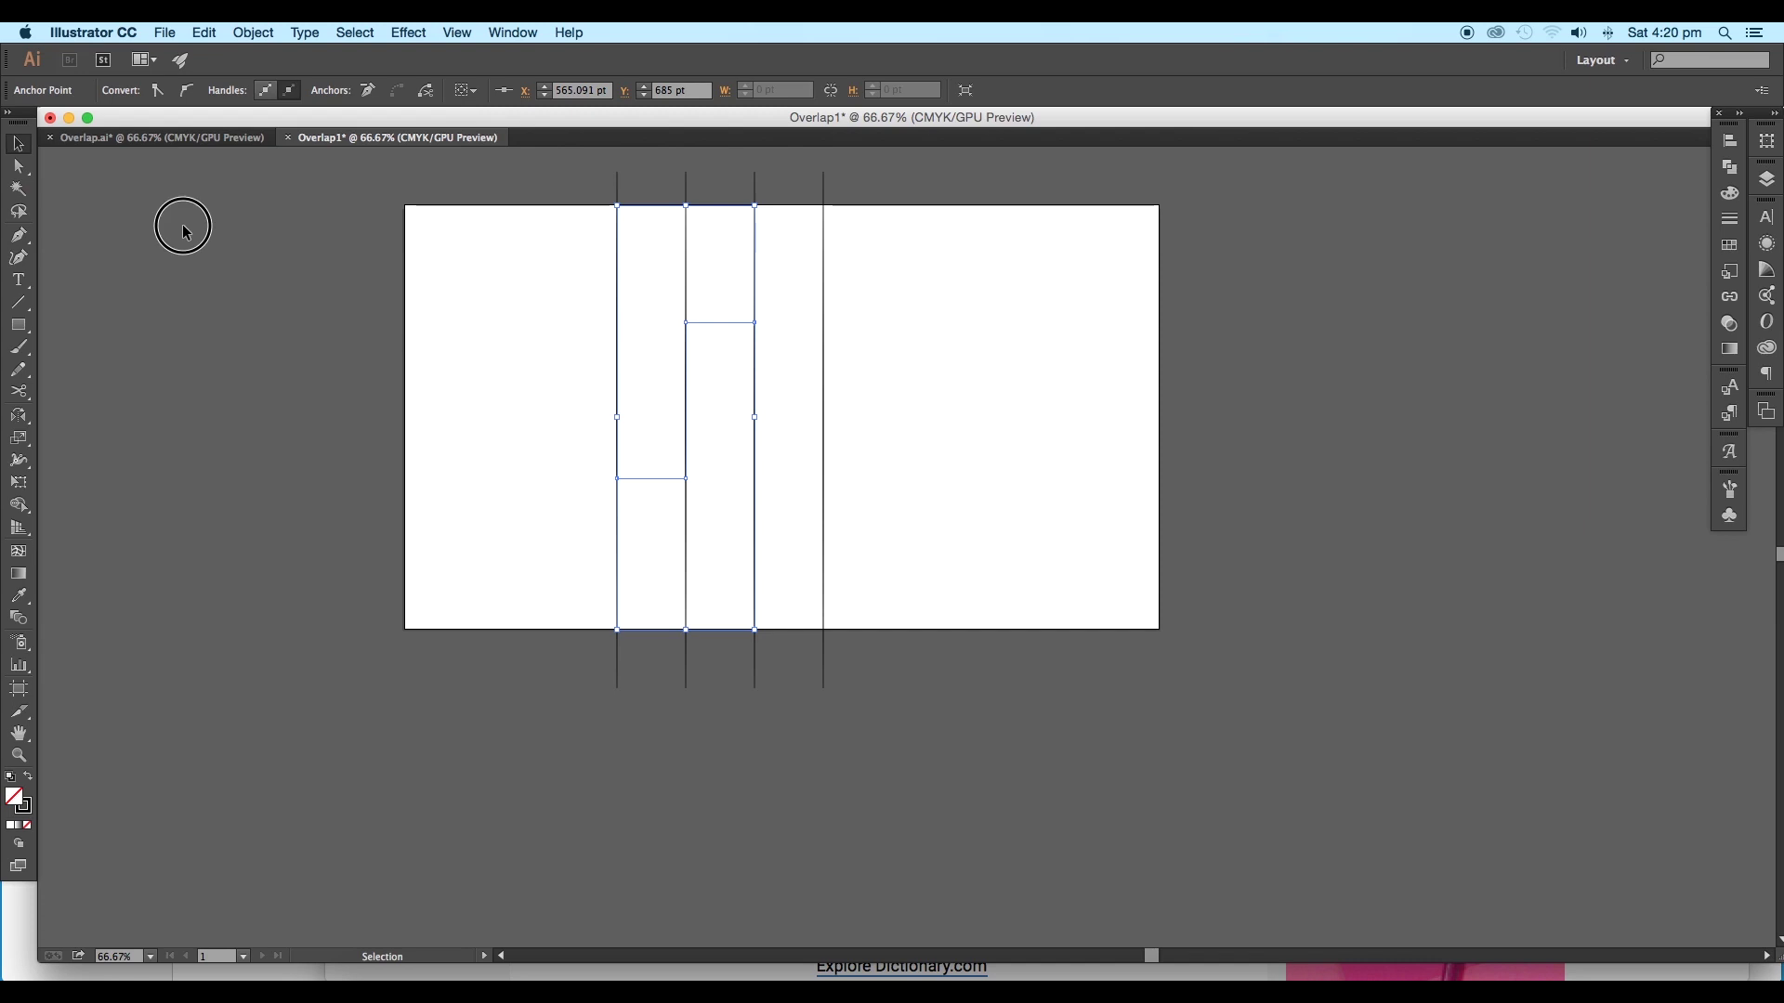
click(866, 439)
drag(804, 459, 805, 457)
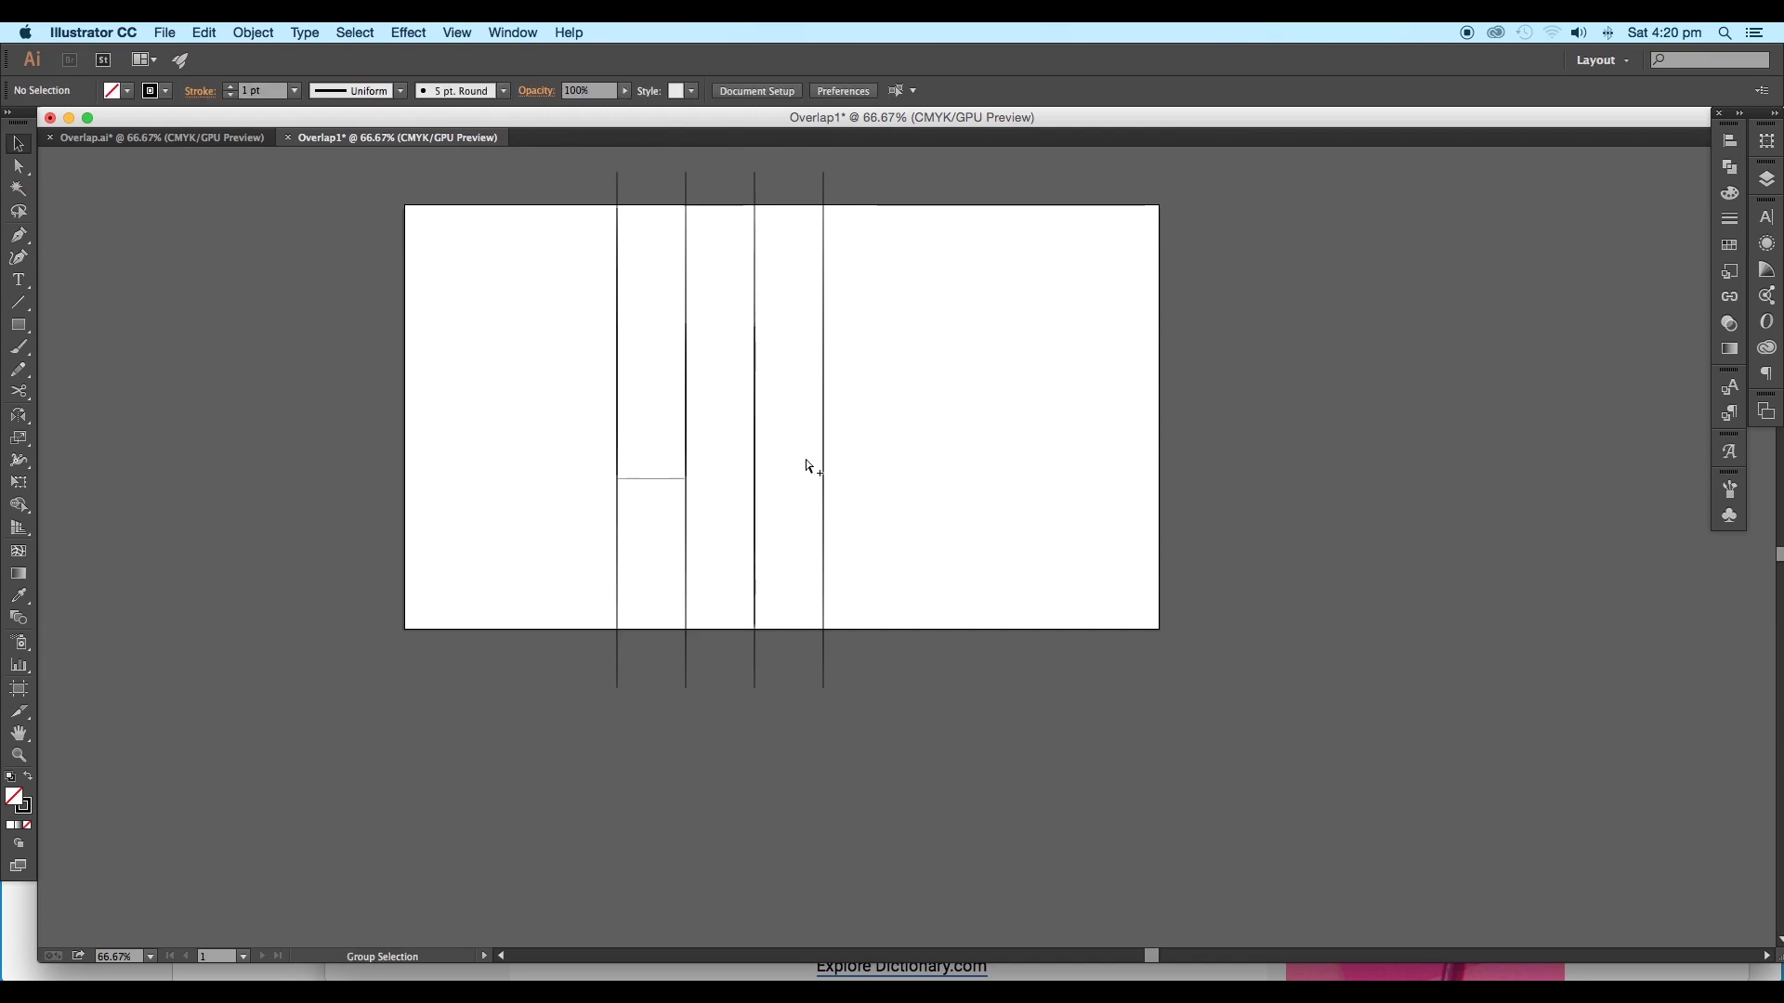
Delete the four vertical guide lines behind the stepped path.
key(super+a)
drag(899, 229, 639, 232)
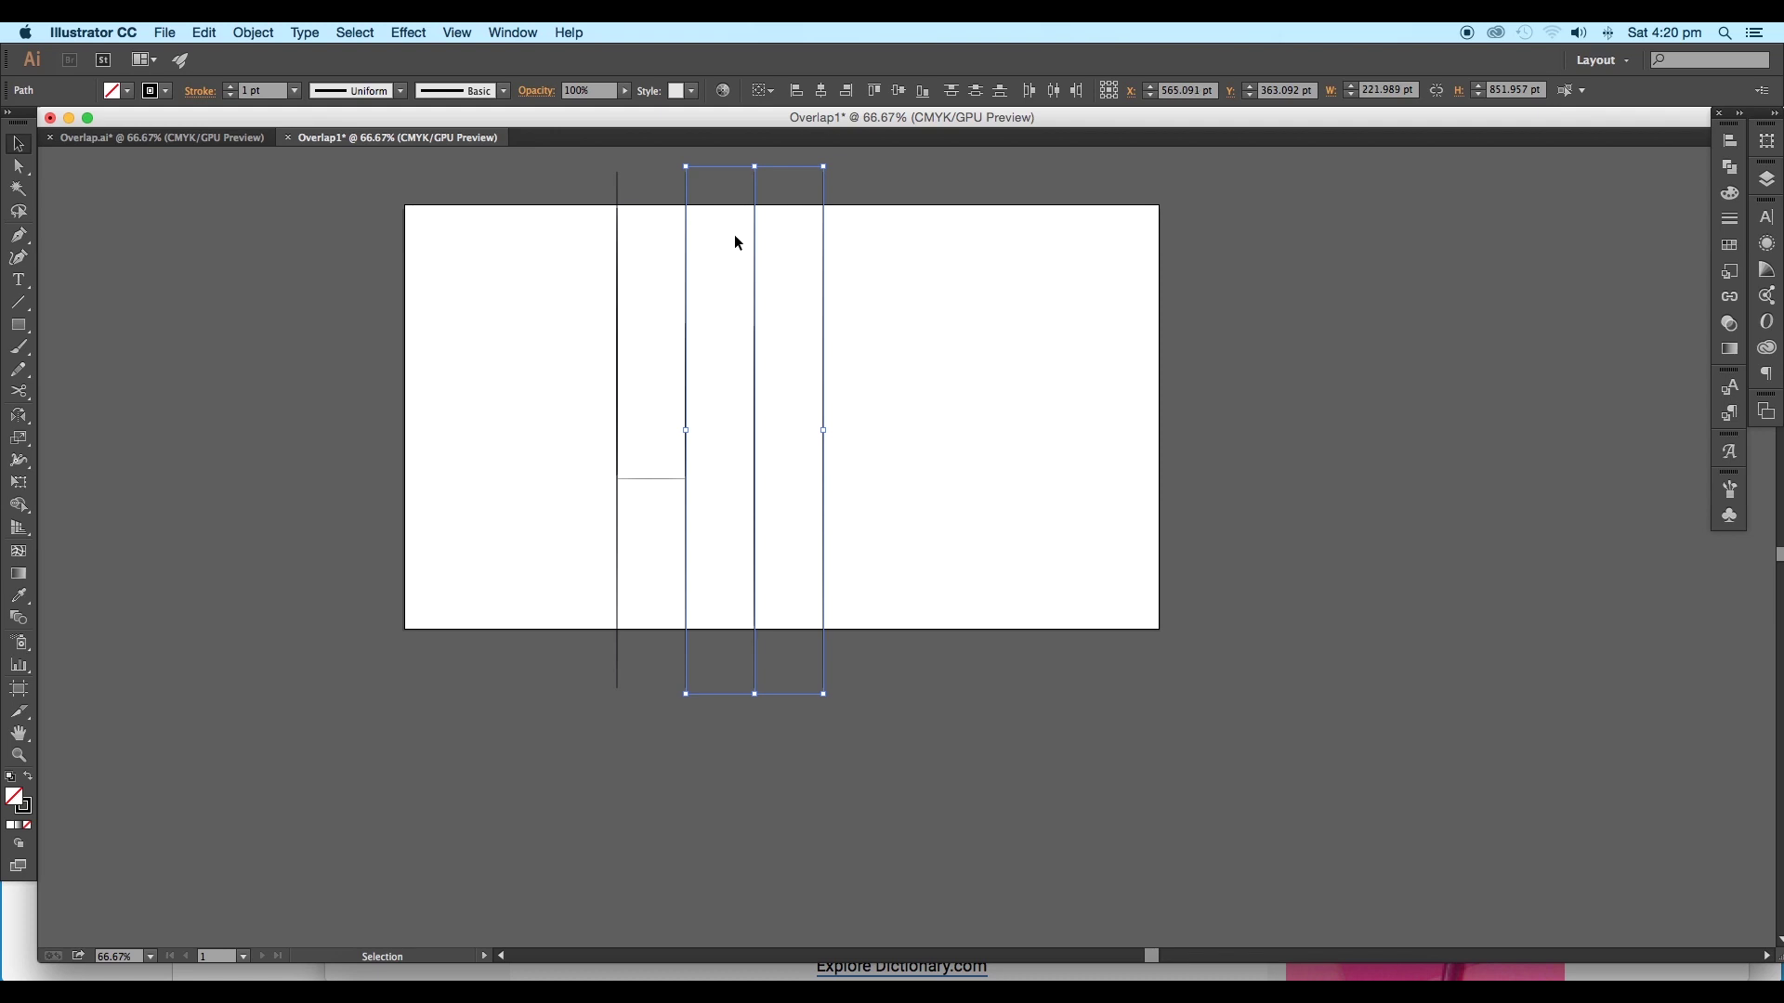
key(Delete)
drag(692, 632, 350, 617)
key(Delete)
Round all four corners of the stepped path to 55.5 pt so that it forms a smooth S-bend.
scroll(621, 481, up, 3)
drag(729, 462, 602, 790)
scroll(677, 483, down, 2)
drag(666, 422, 713, 481)
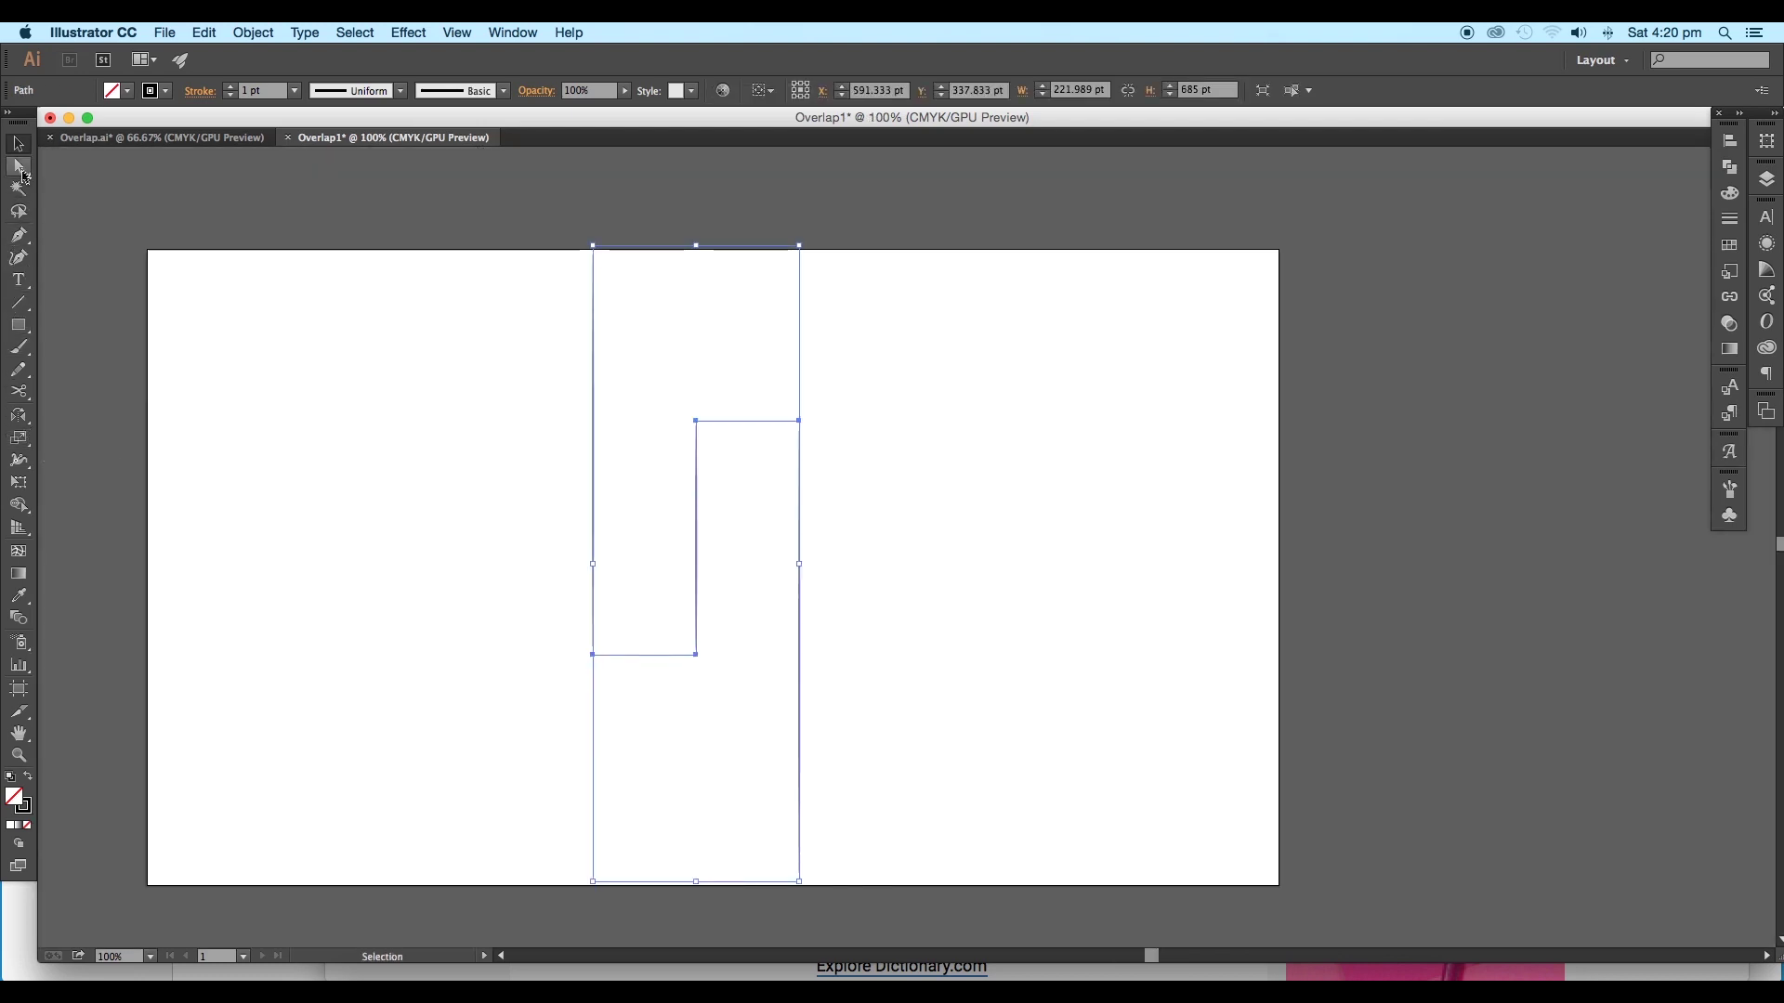
click(20, 168)
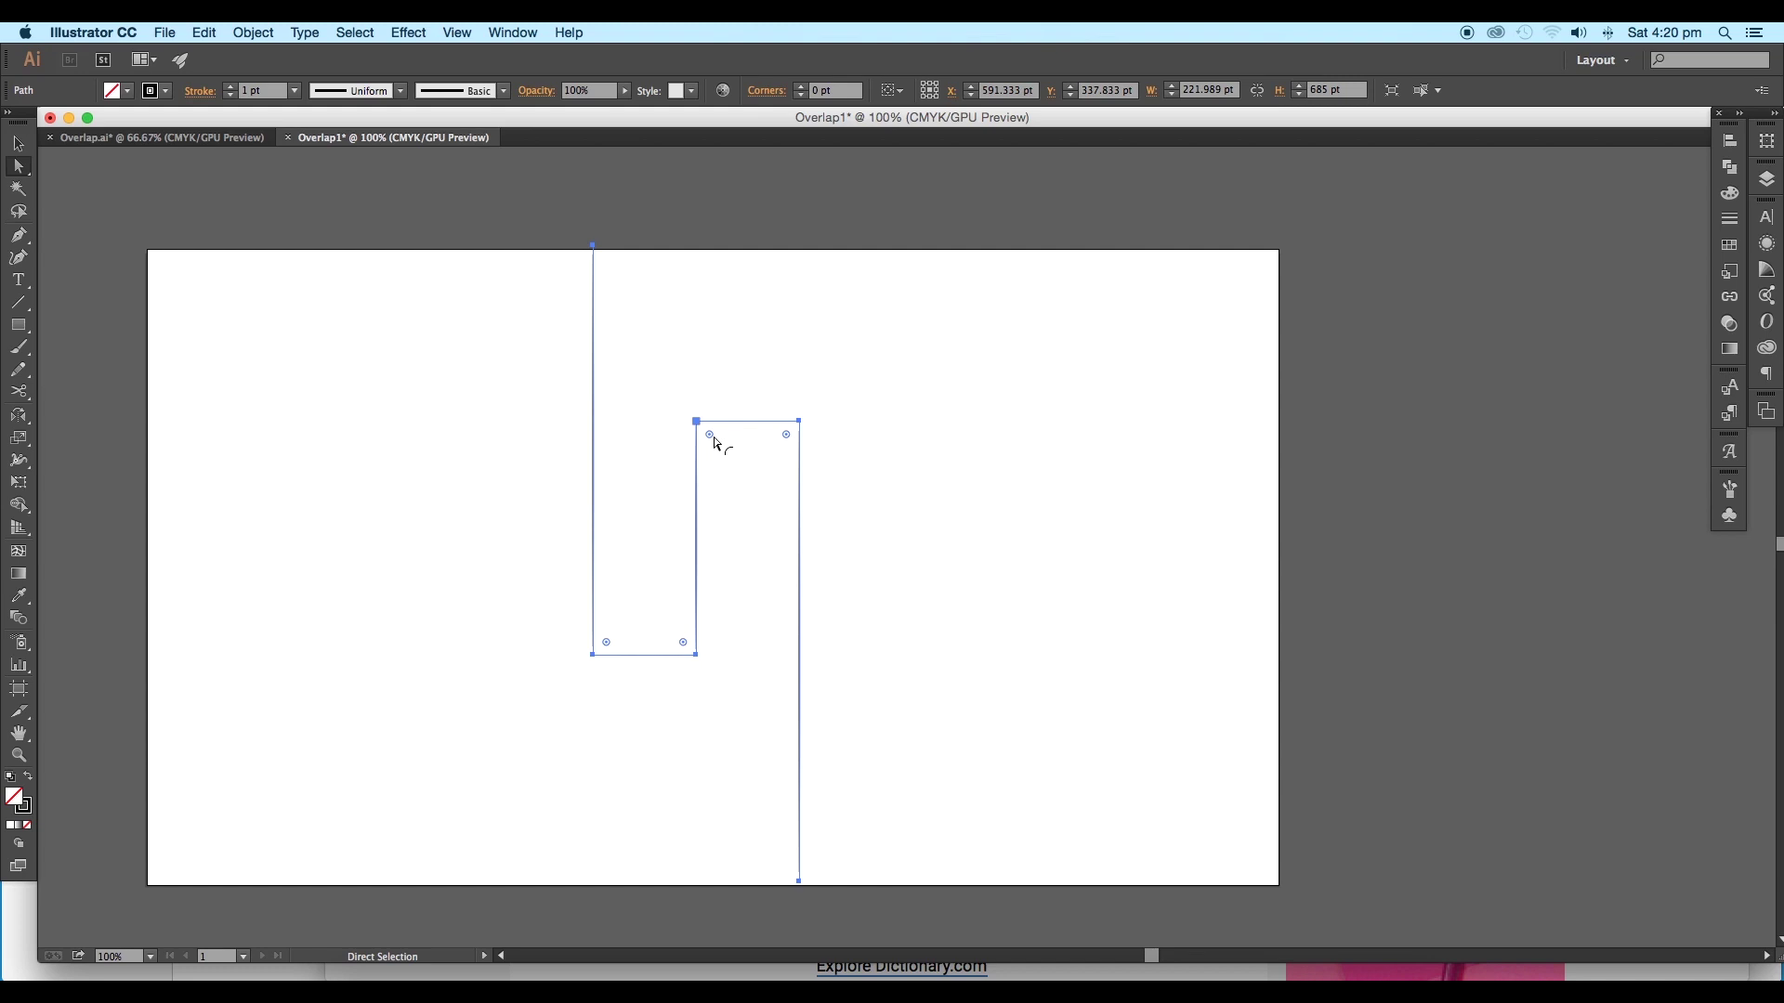
drag(712, 449, 794, 608)
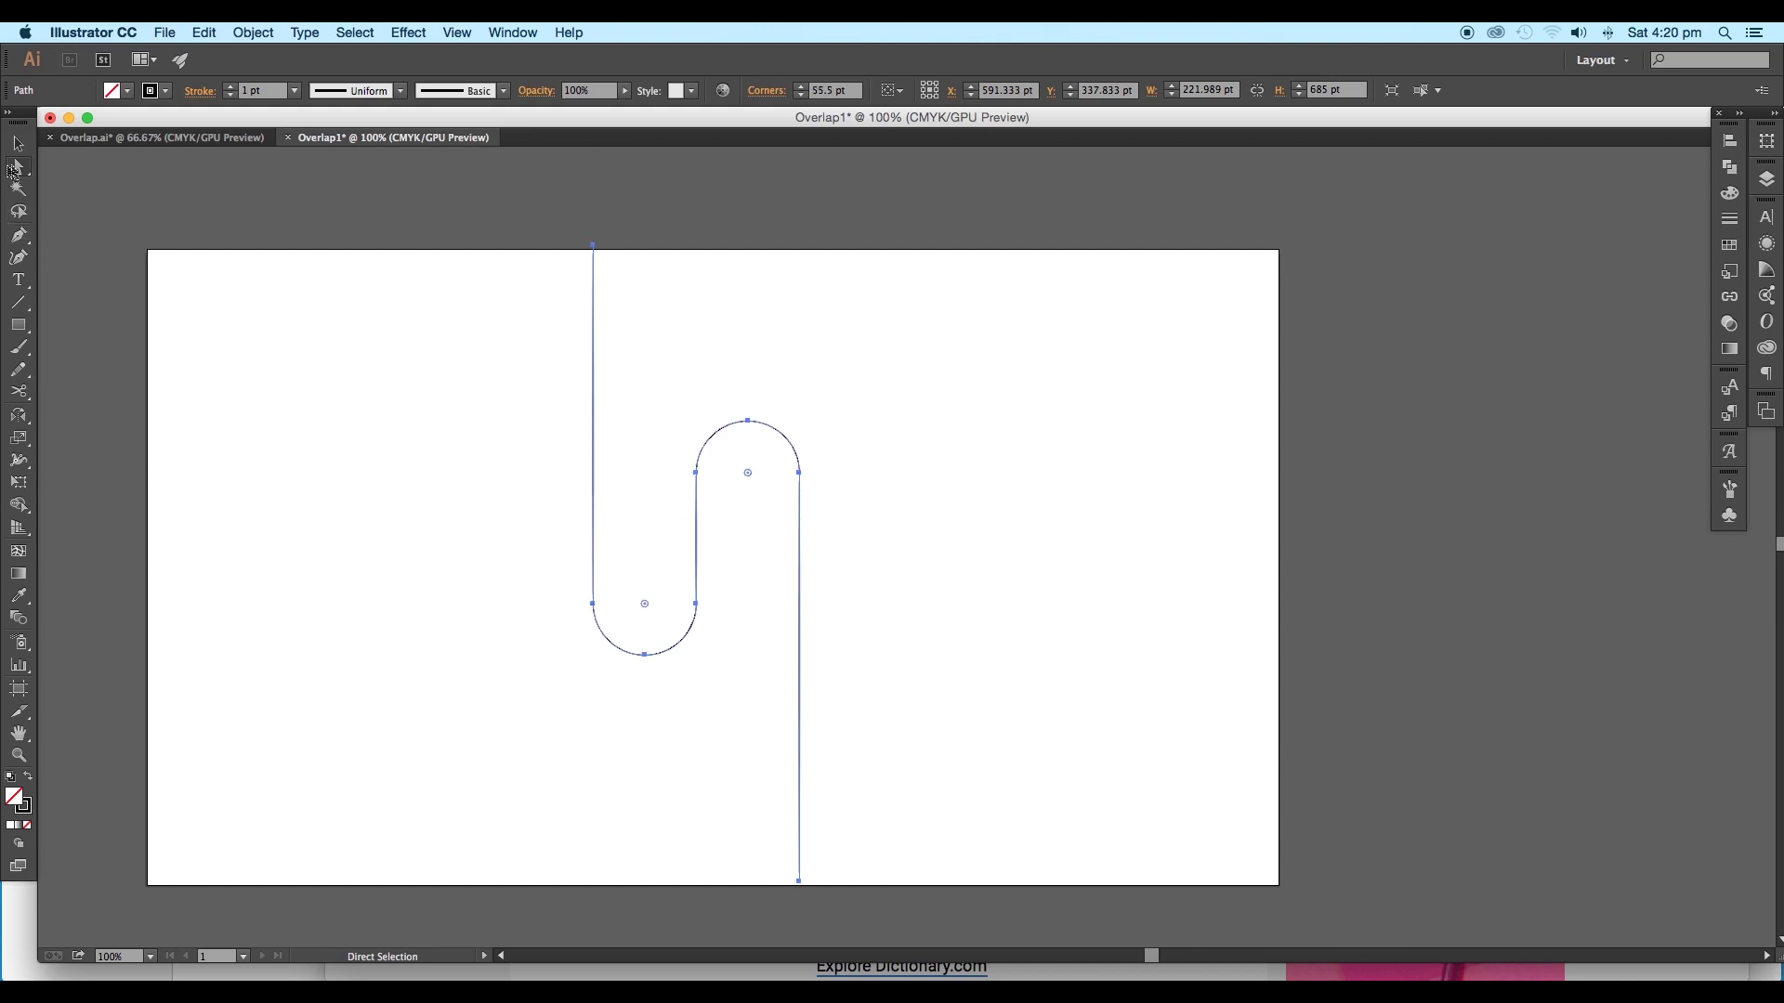
click(19, 145)
click(310, 358)
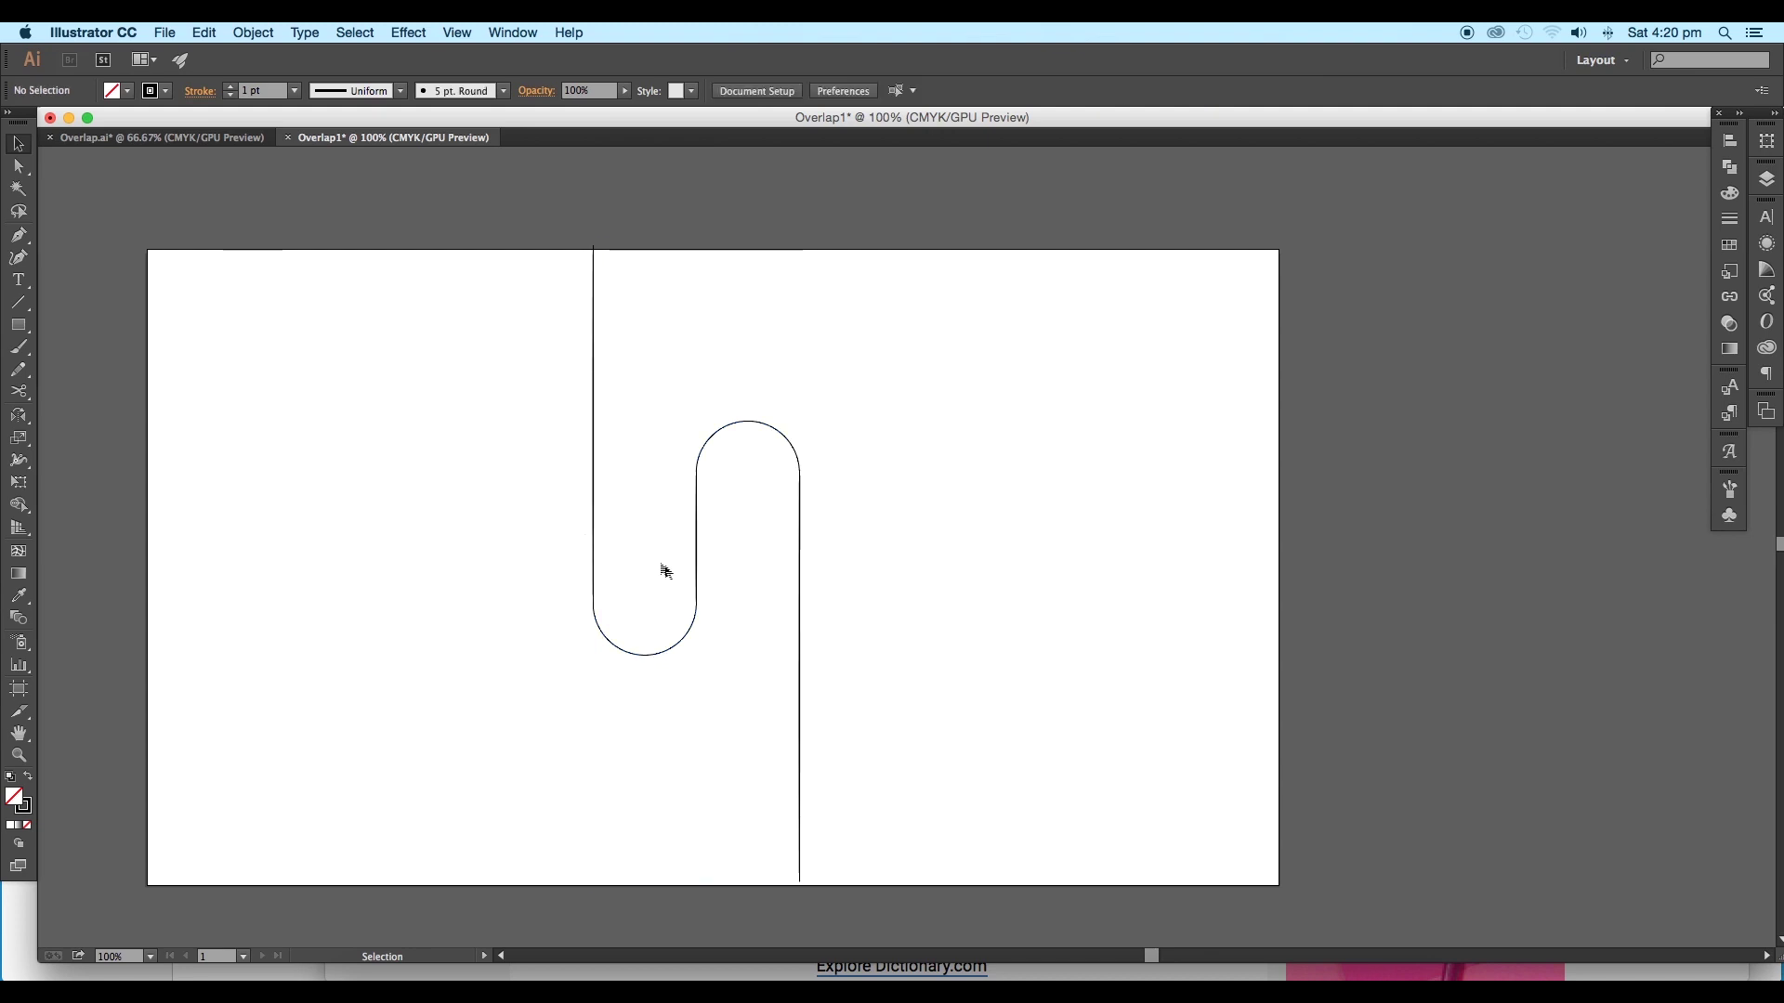
Duplicate the rounded path horizontally to the right, offset by about 100 pt.
drag(695, 570, 790, 581)
scroll(728, 568, right, 3)
scroll(729, 569, down, 2)
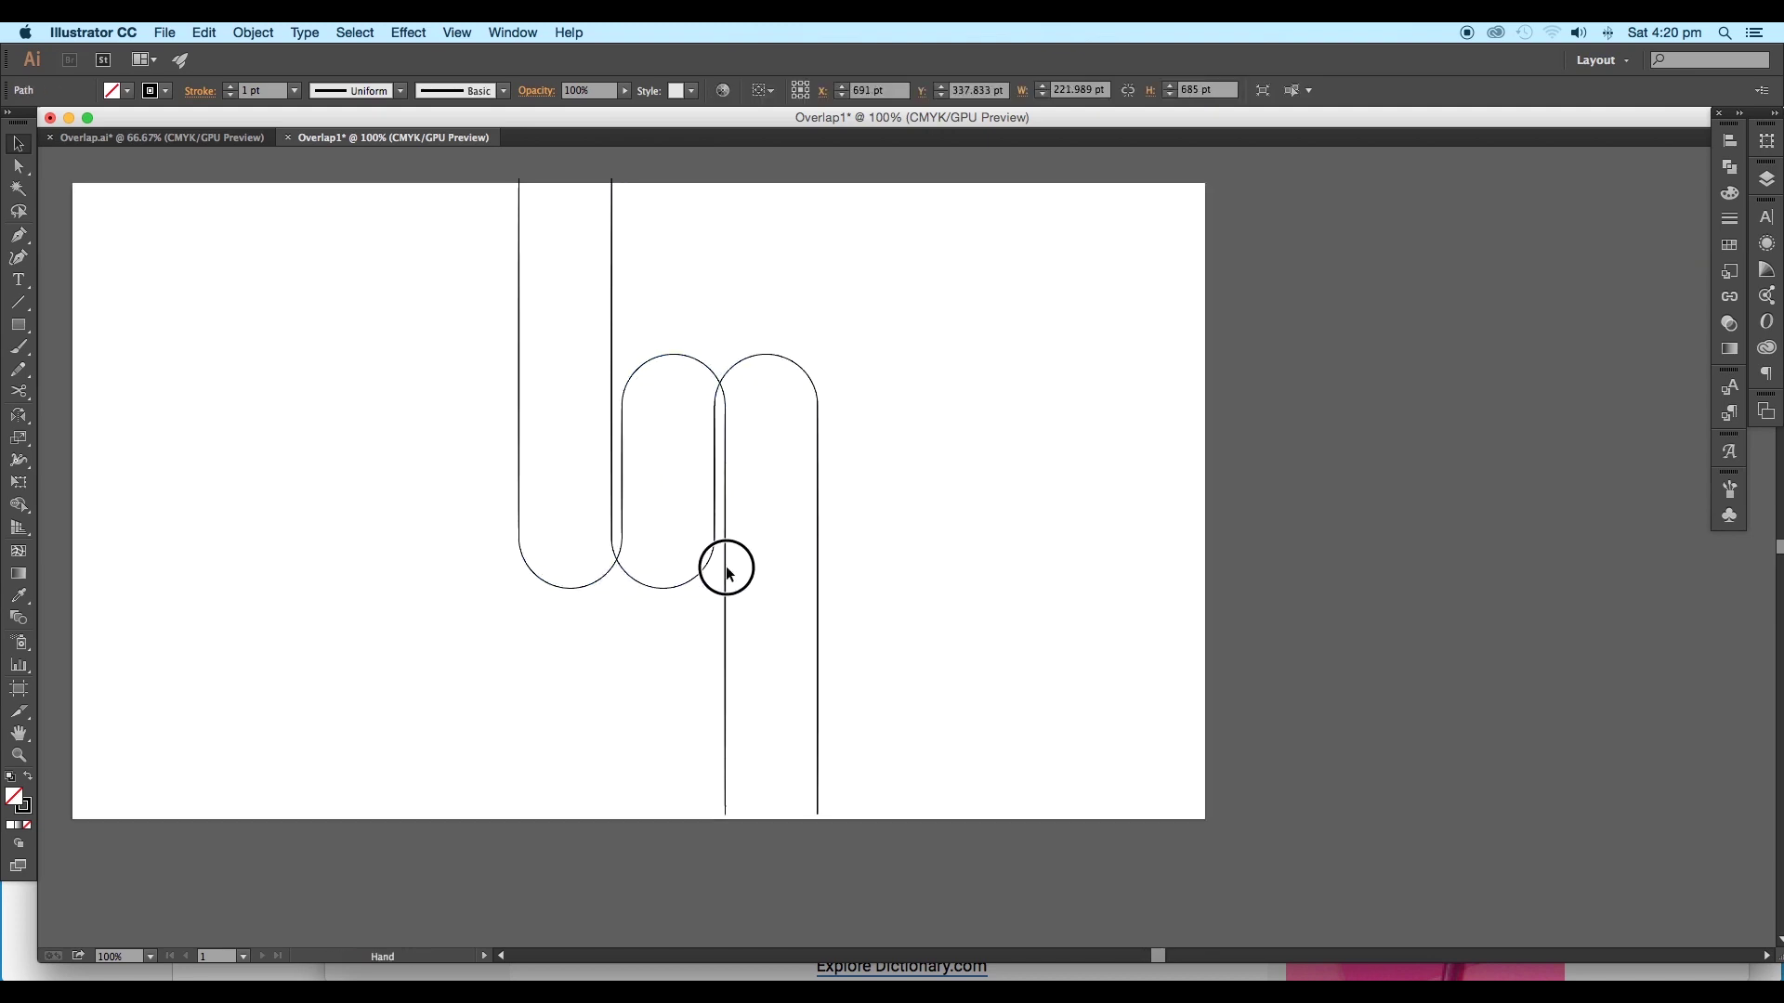
Connect the two paths with horizontal lines about 100 pt long between their upper arch peaks and their lower bend bottoms.
key(super+a)
key(super+equal)
click(19, 302)
drag(636, 373, 820, 373)
drag(737, 690, 751, 407)
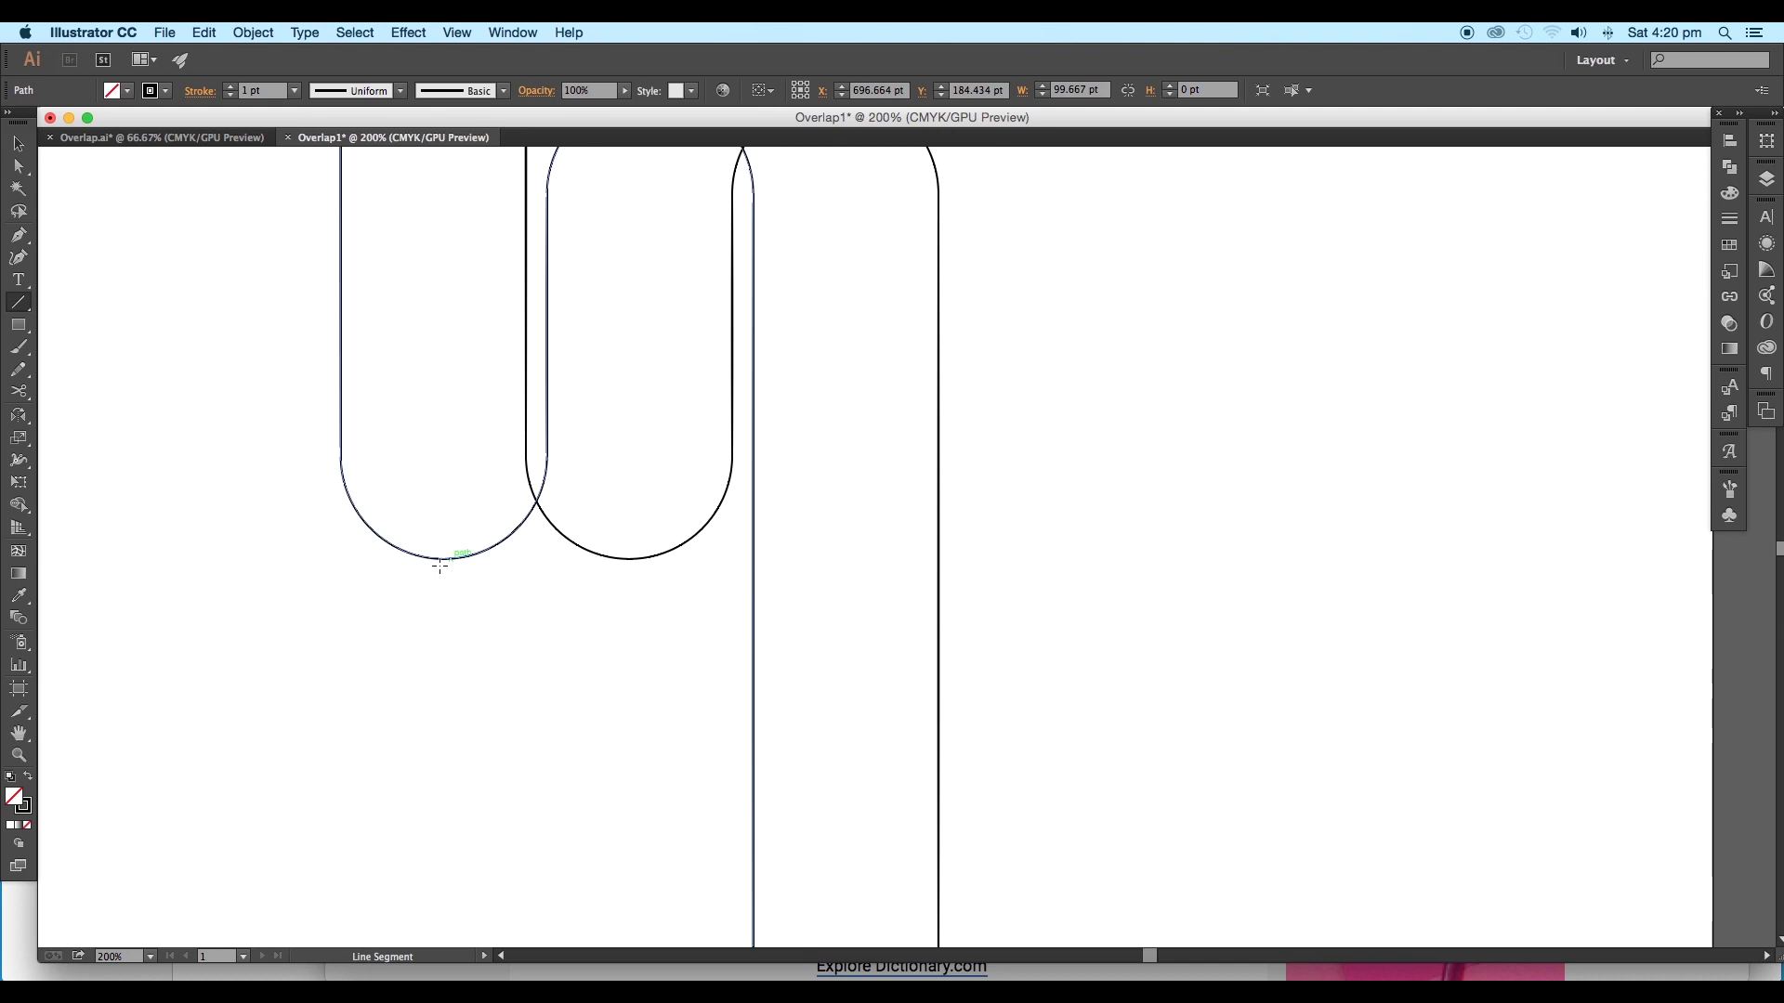
drag(445, 558, 629, 559)
click(19, 145)
click(305, 413)
scroll(305, 412, down, 2)
drag(308, 415, 405, 542)
click(817, 625)
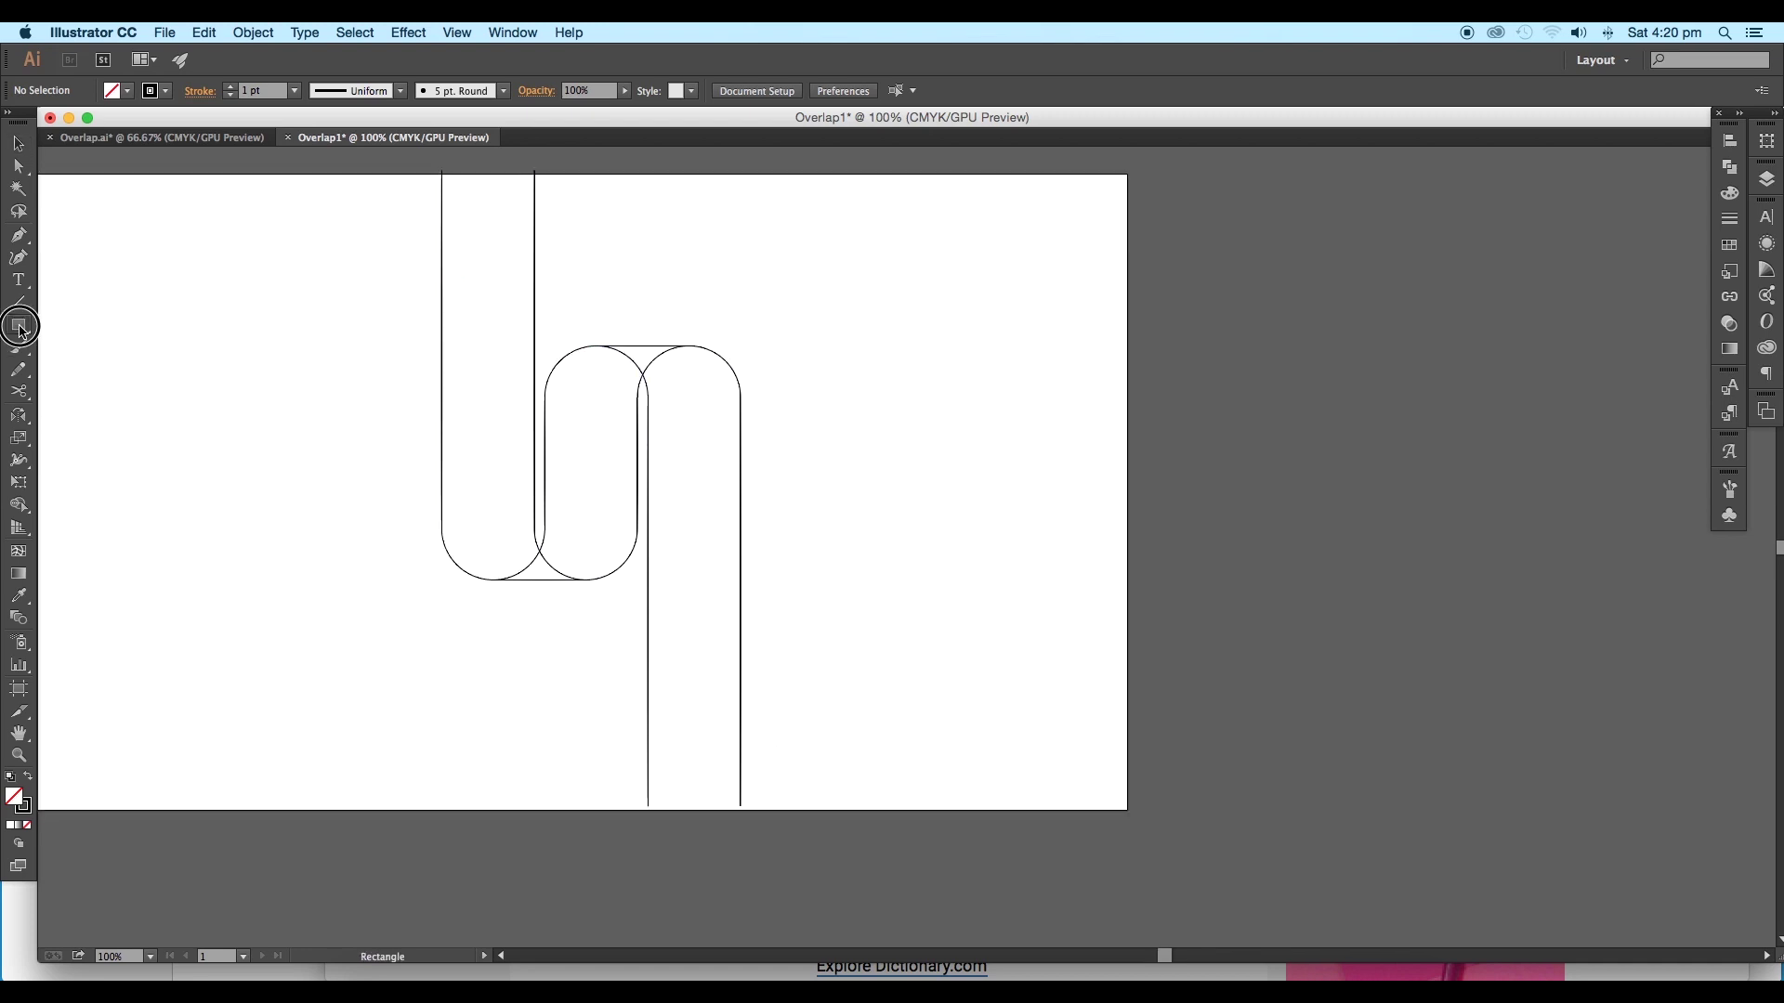
Draw a rectangle about 436 pt tall over the left upright band, with a cyan fill and no stroke.
drag(441, 173, 540, 580)
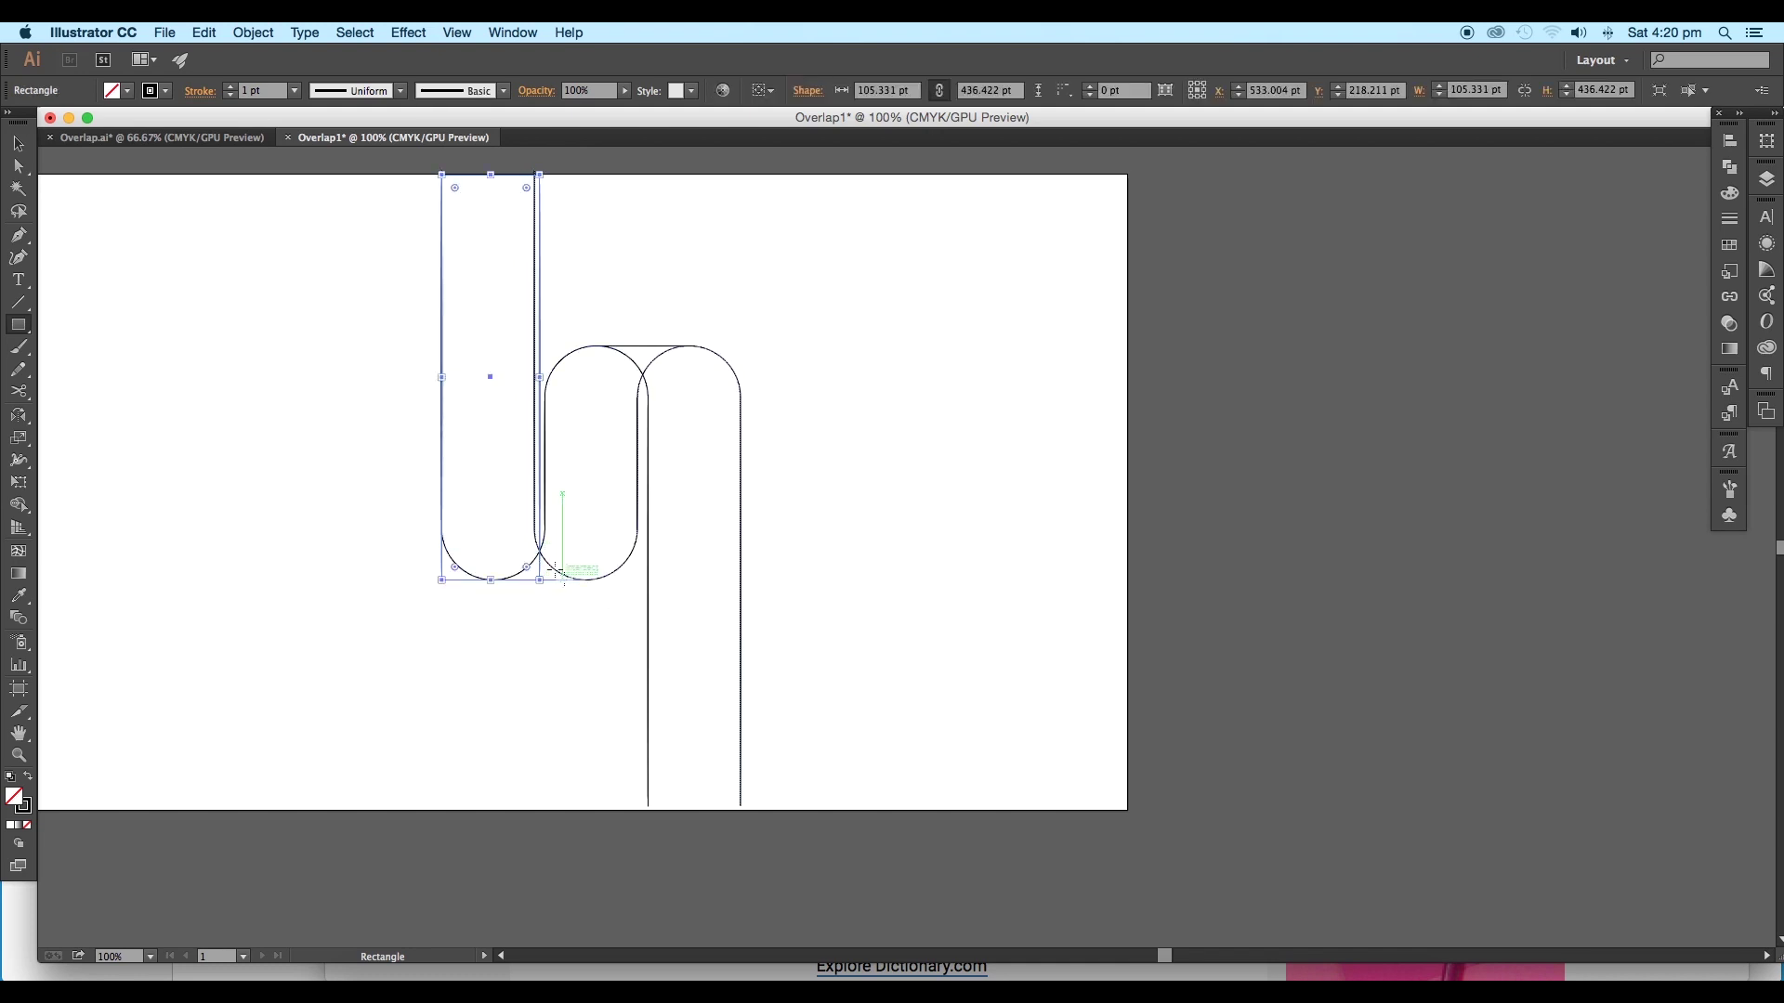
click(128, 91)
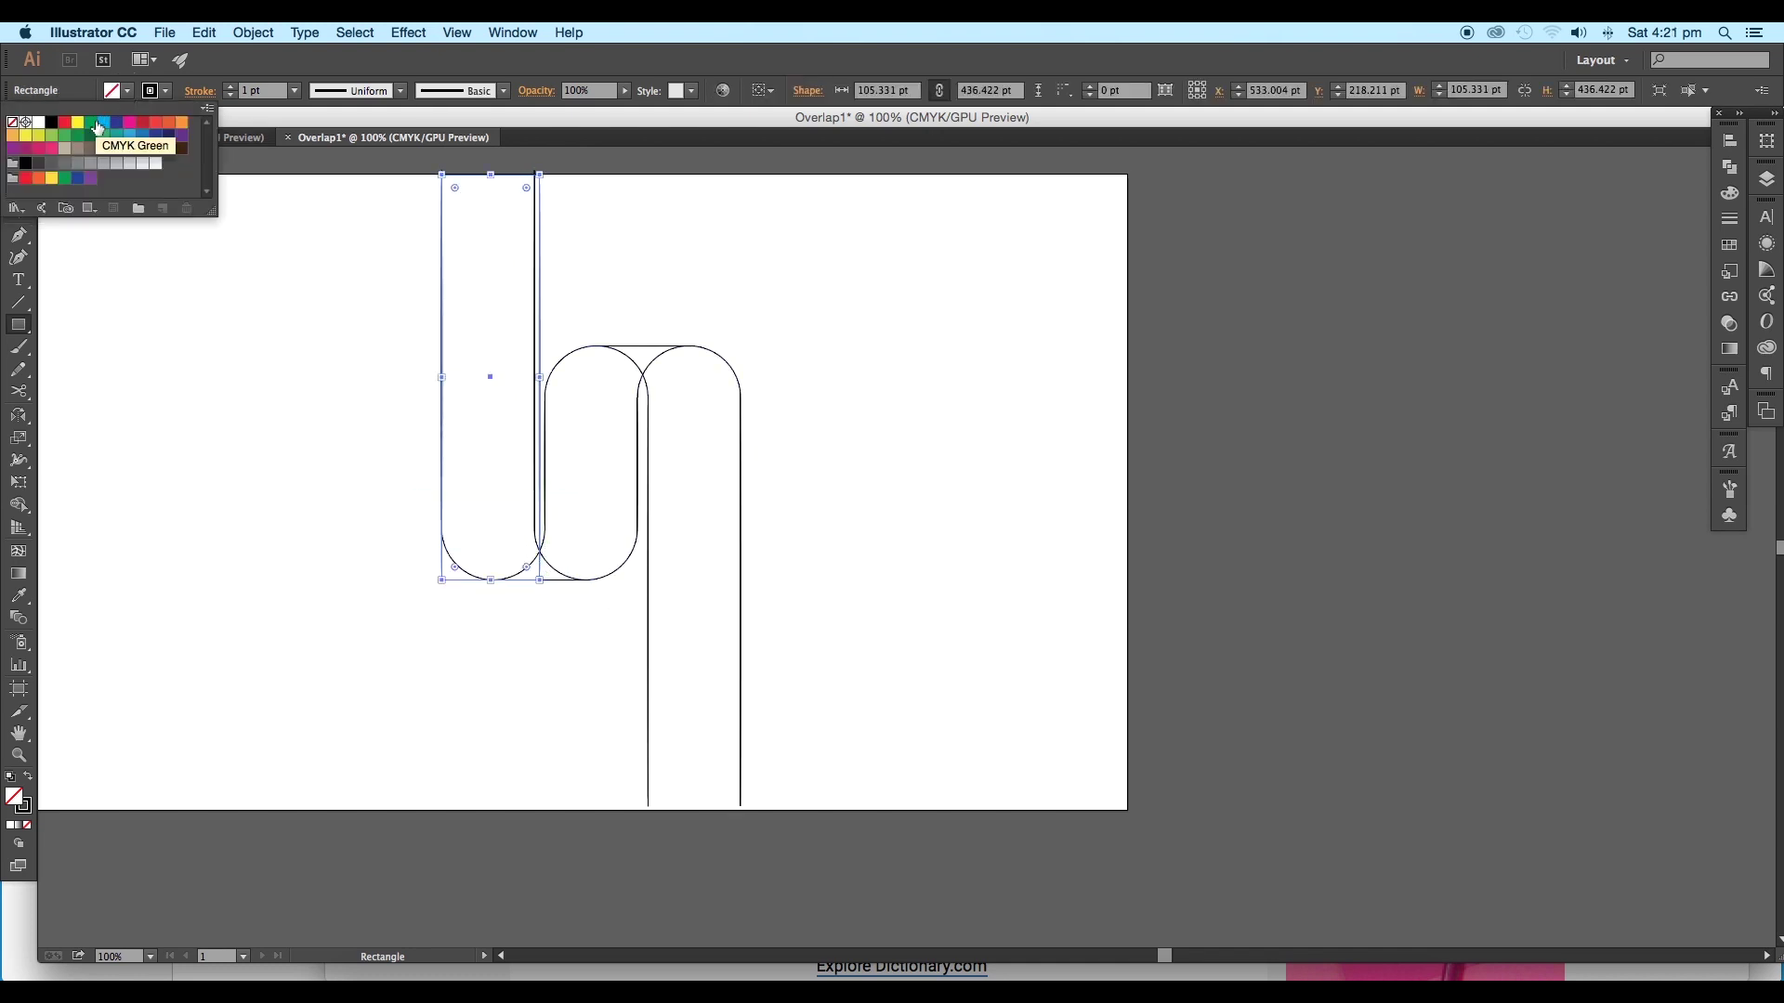
click(104, 122)
click(164, 92)
click(164, 92)
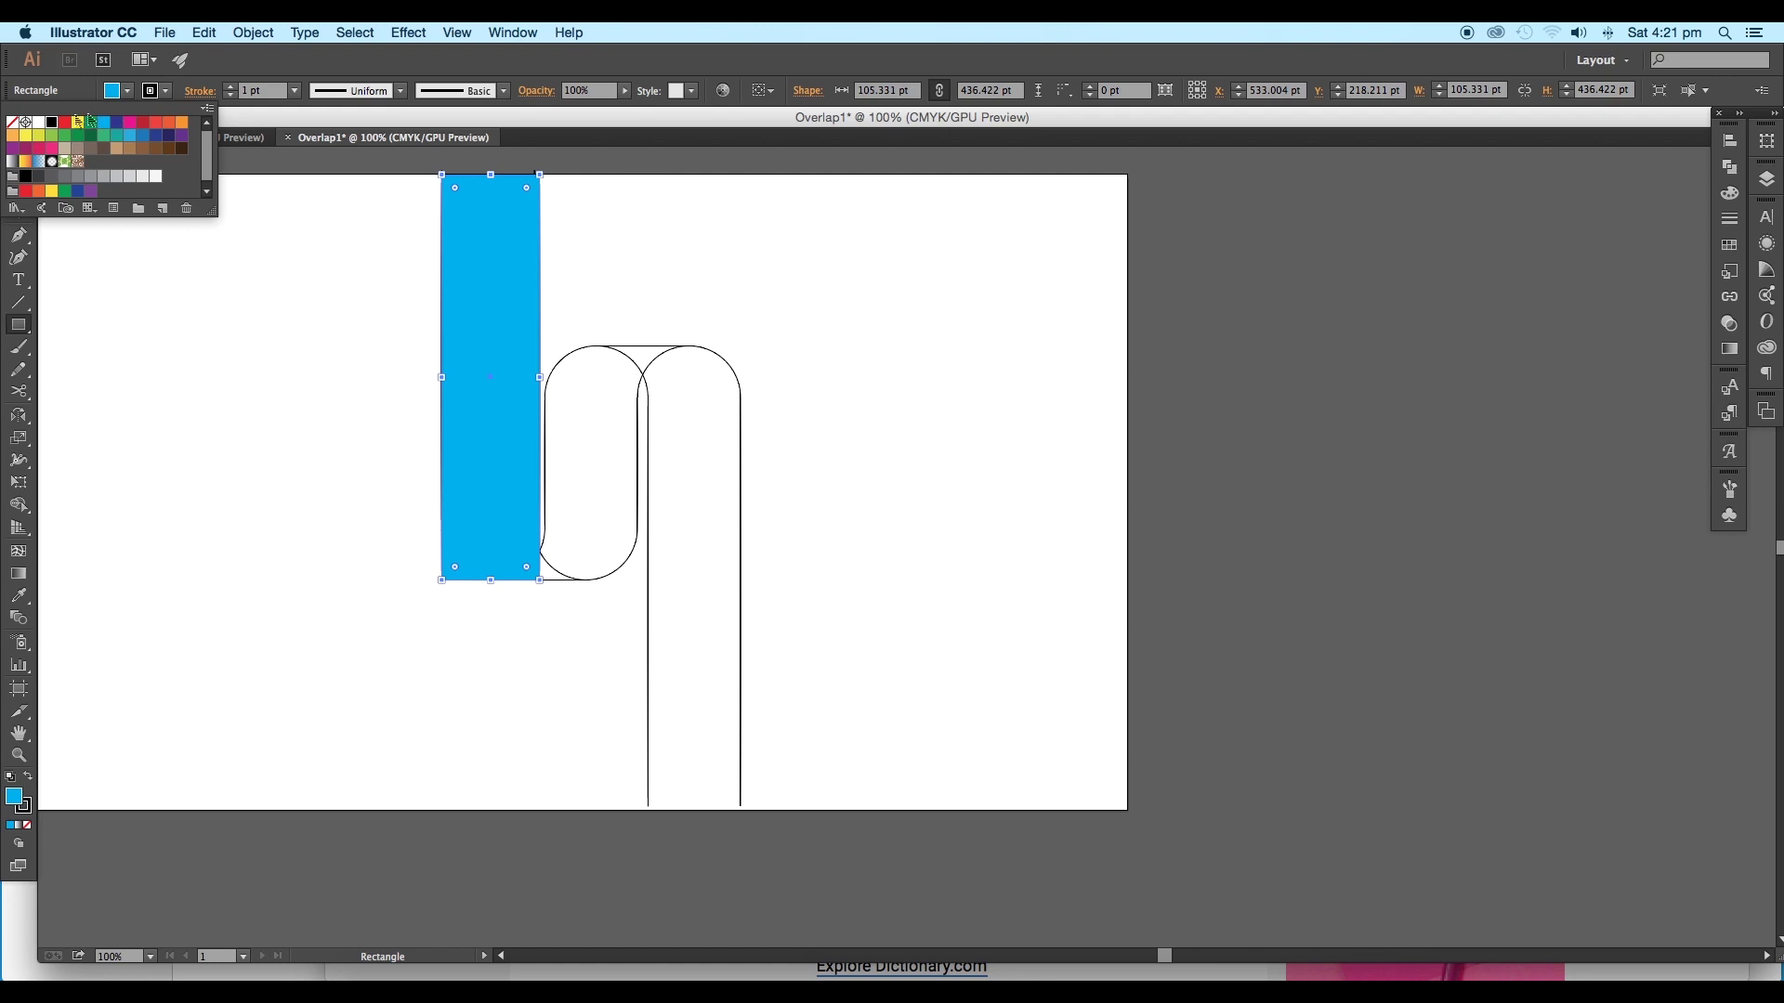
click(12, 123)
key(v)
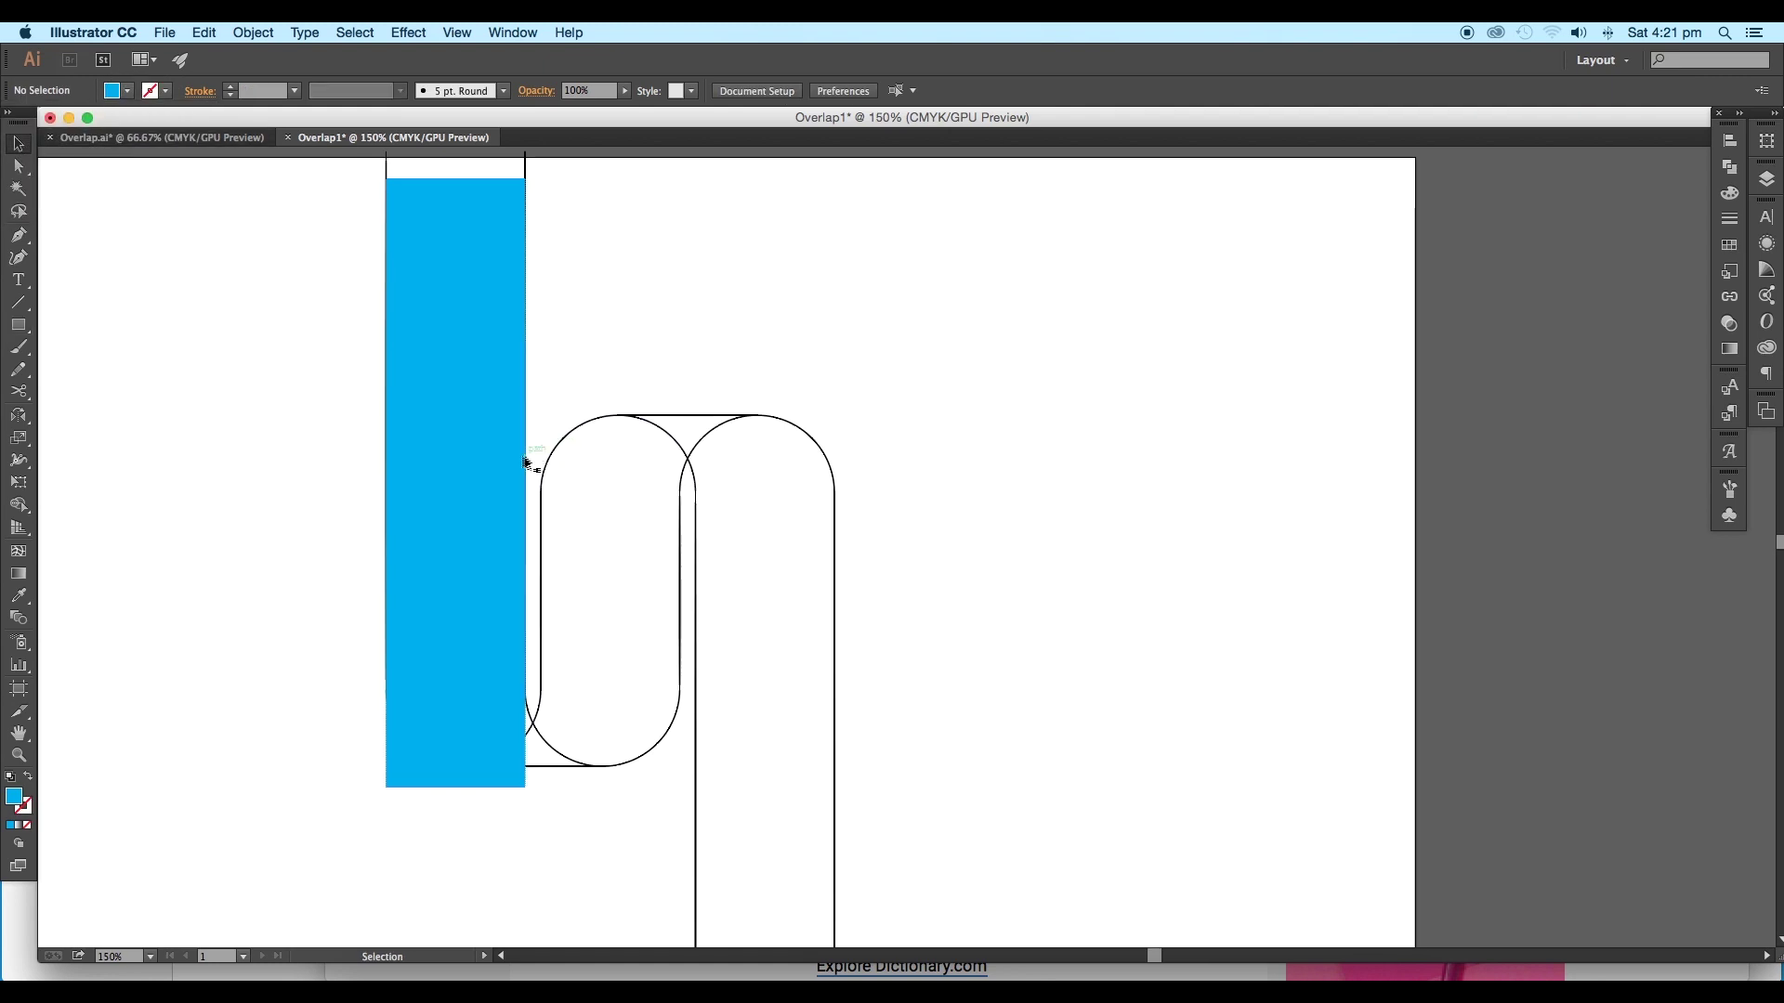
Copy the cyan rectangle over the middle band and again over the right band.
click(476, 532)
drag(477, 533, 740, 562)
drag(609, 580, 894, 440)
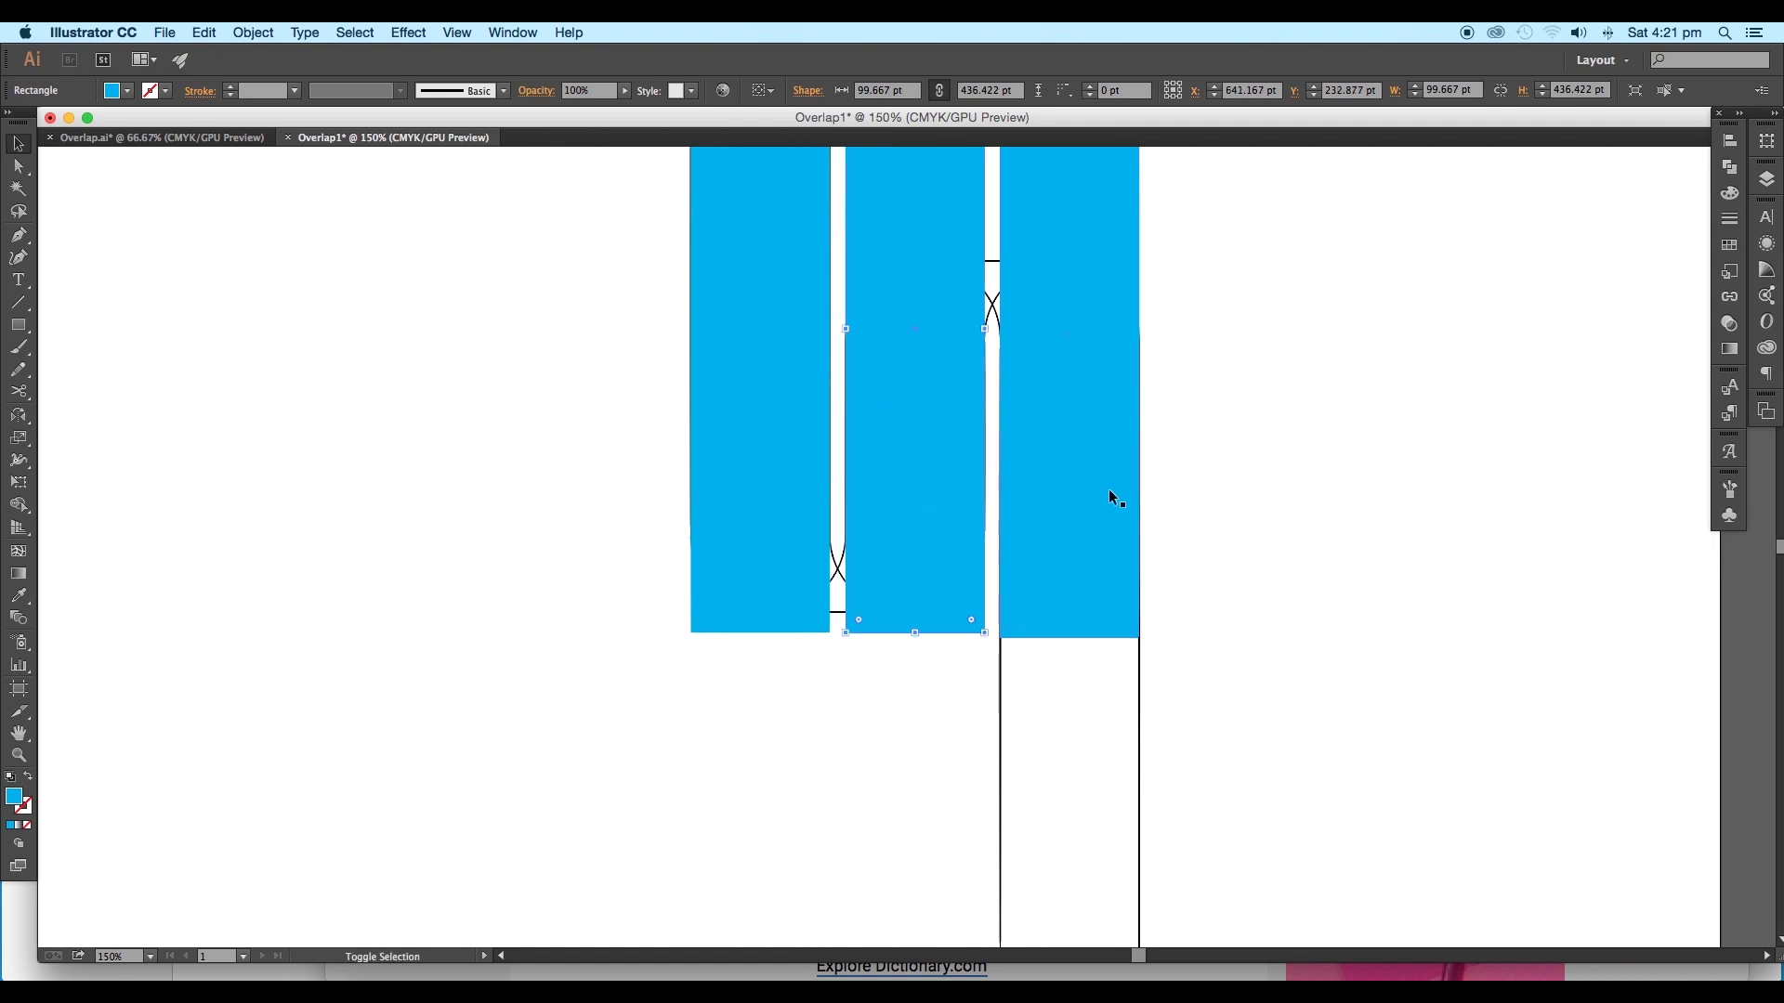
Move the two copied cyan rectangles together onto the empty area to the right of the line drawing.
shift+click(1063, 502)
drag(1063, 502, 1435, 612)
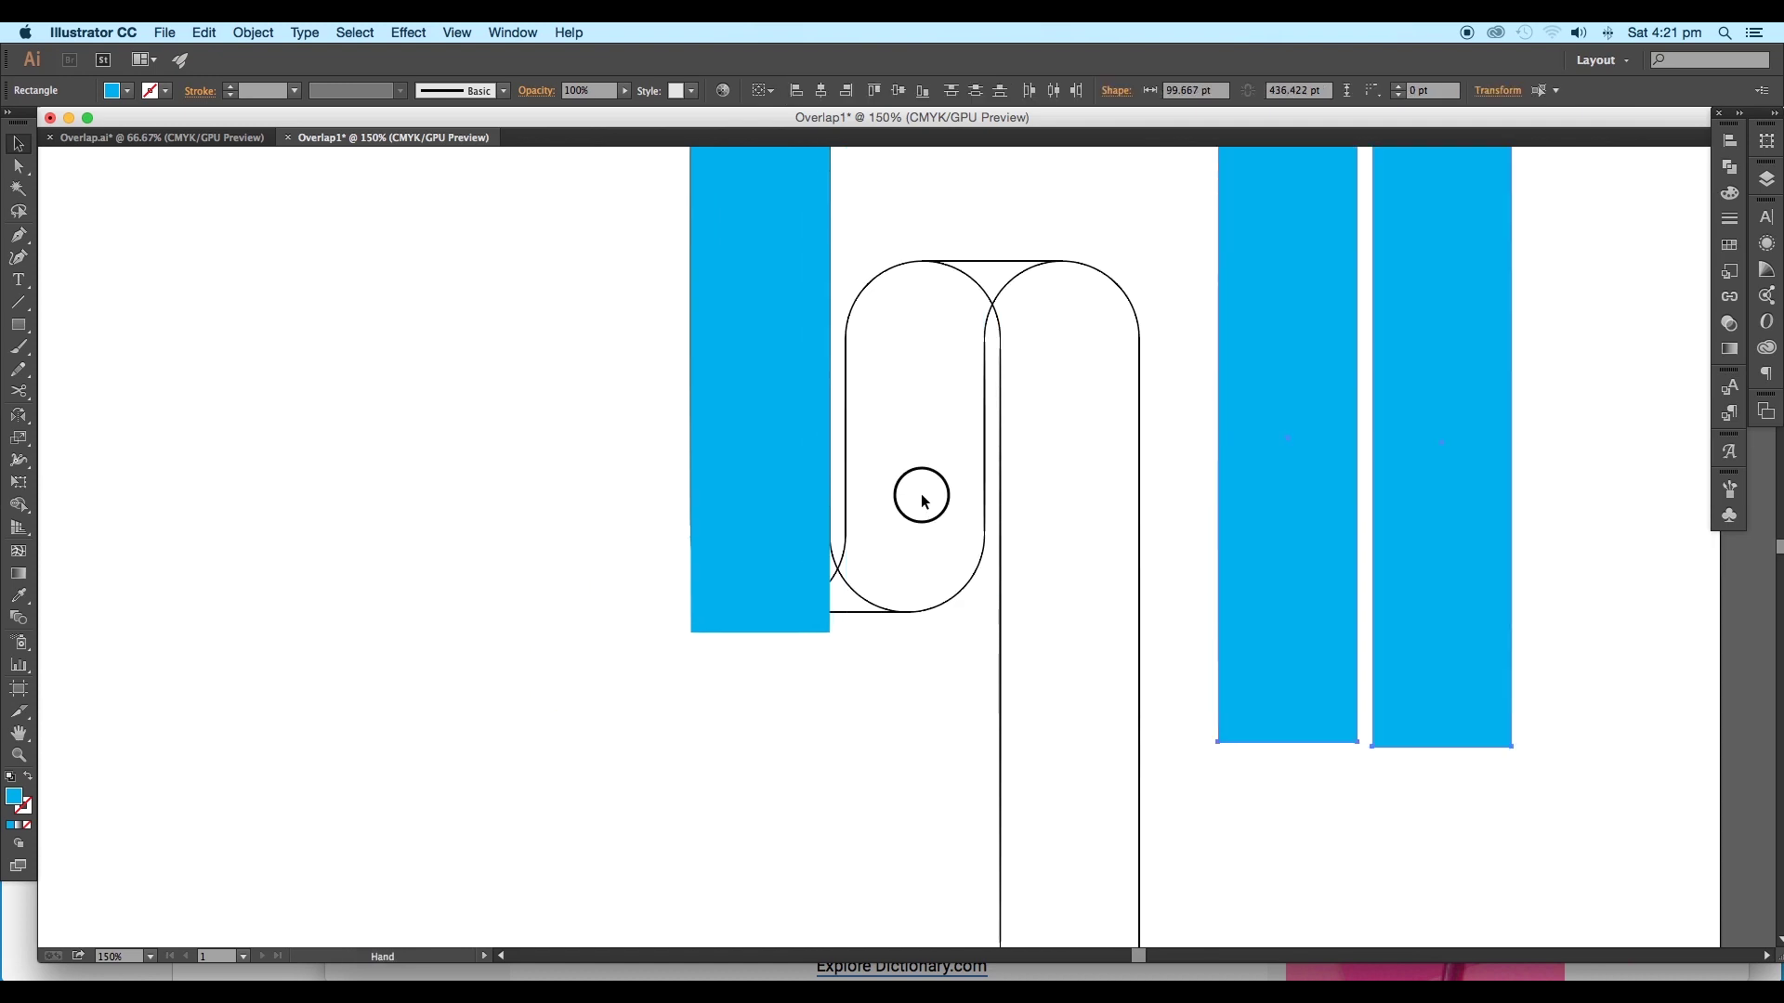
drag(929, 489, 819, 504)
Stretch the left cyan rectangle upward to the top of the paths, to a height of about 451 pt.
click(650, 499)
scroll(557, 526, up, 10)
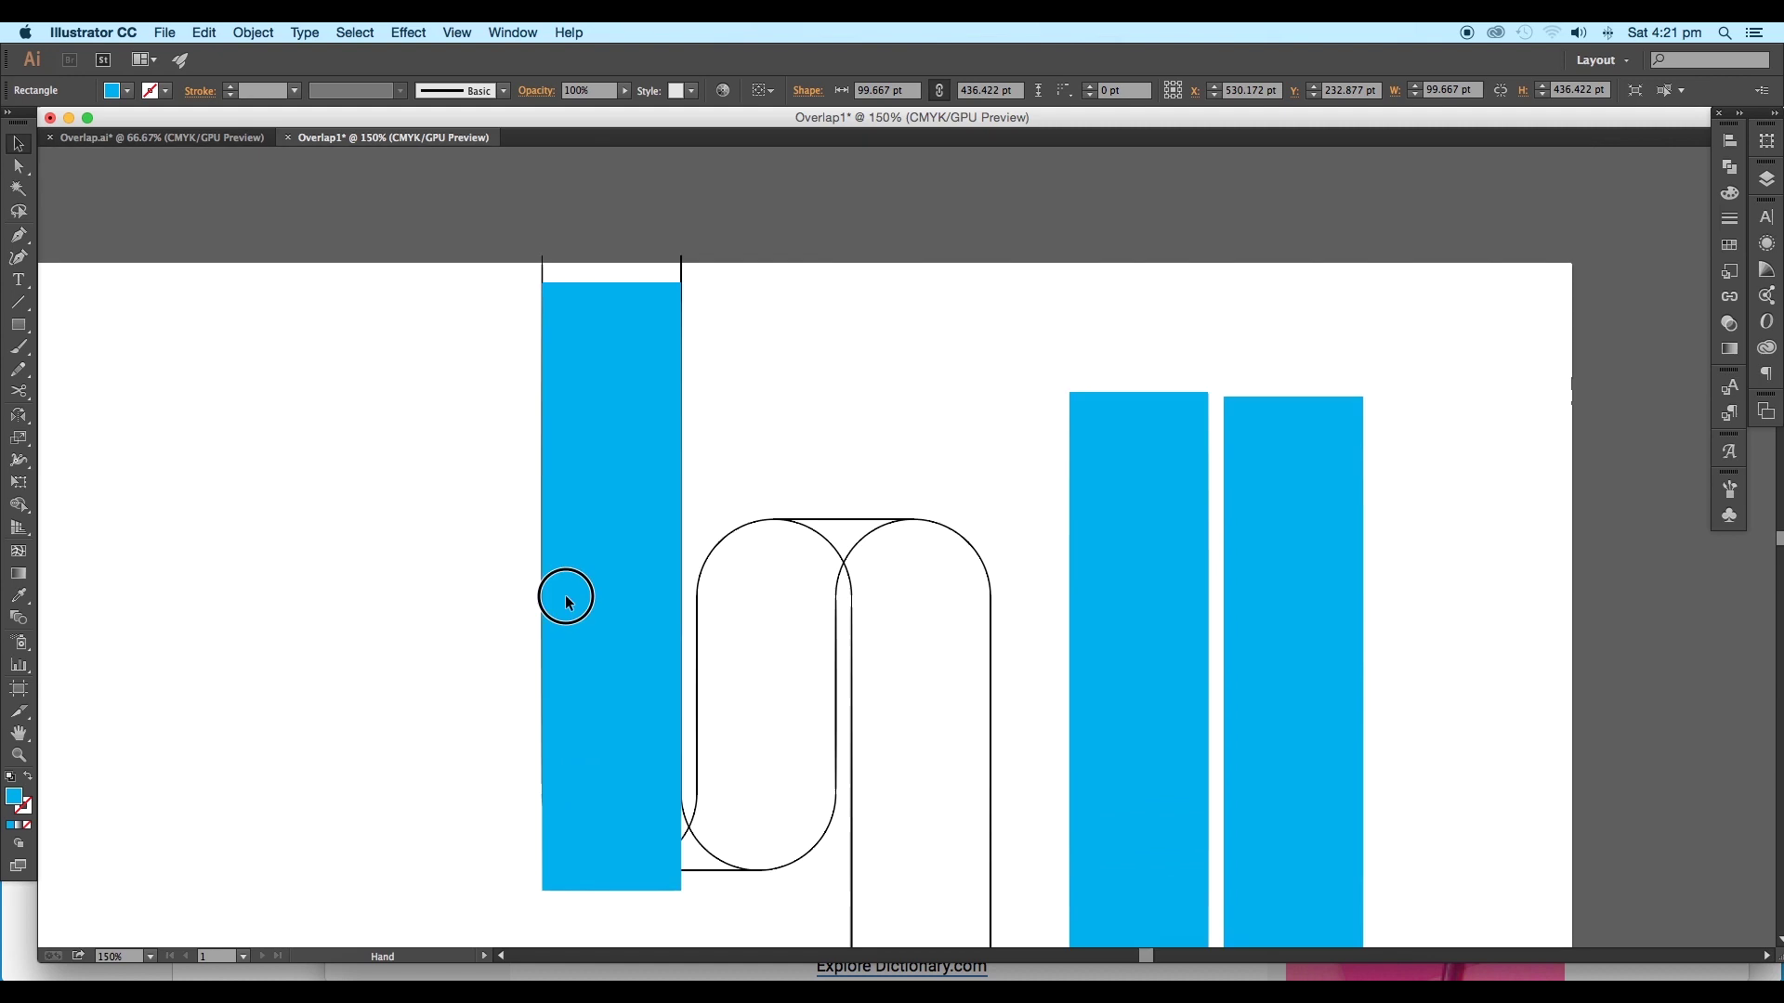
drag(614, 435, 614, 414)
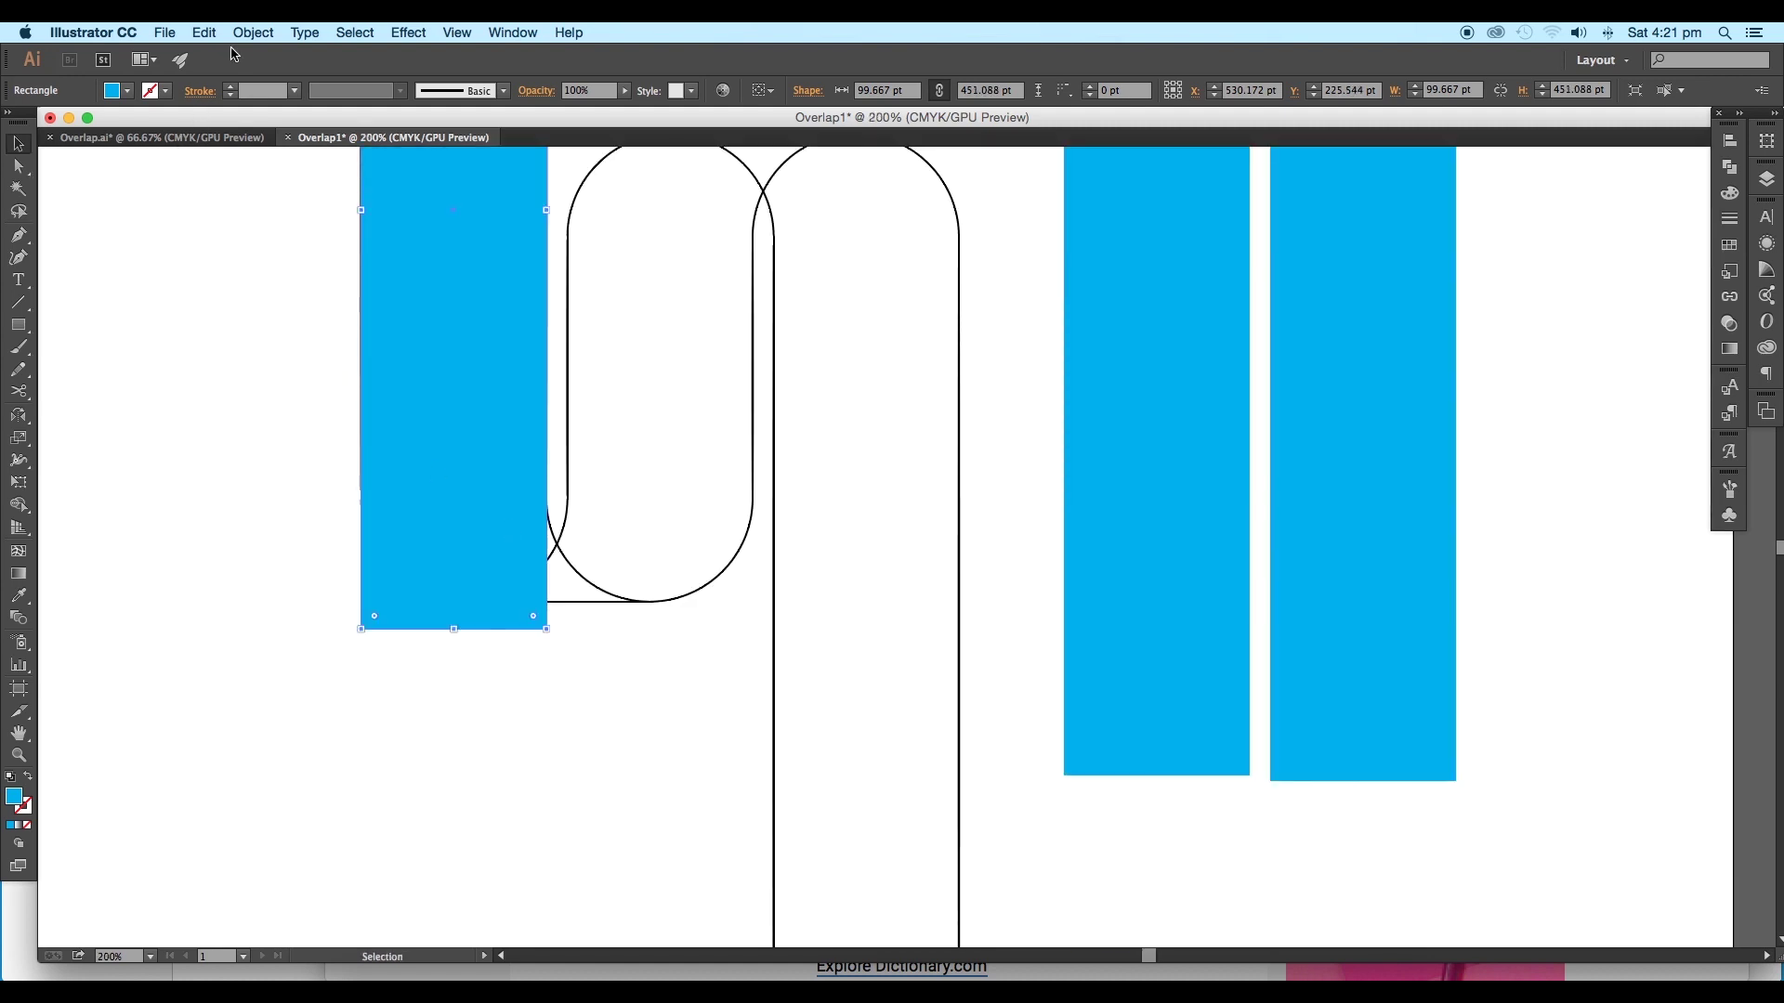
Apply an envelope distort mesh with 2 rows and 1 column to the left cyan rectangle.
click(251, 33)
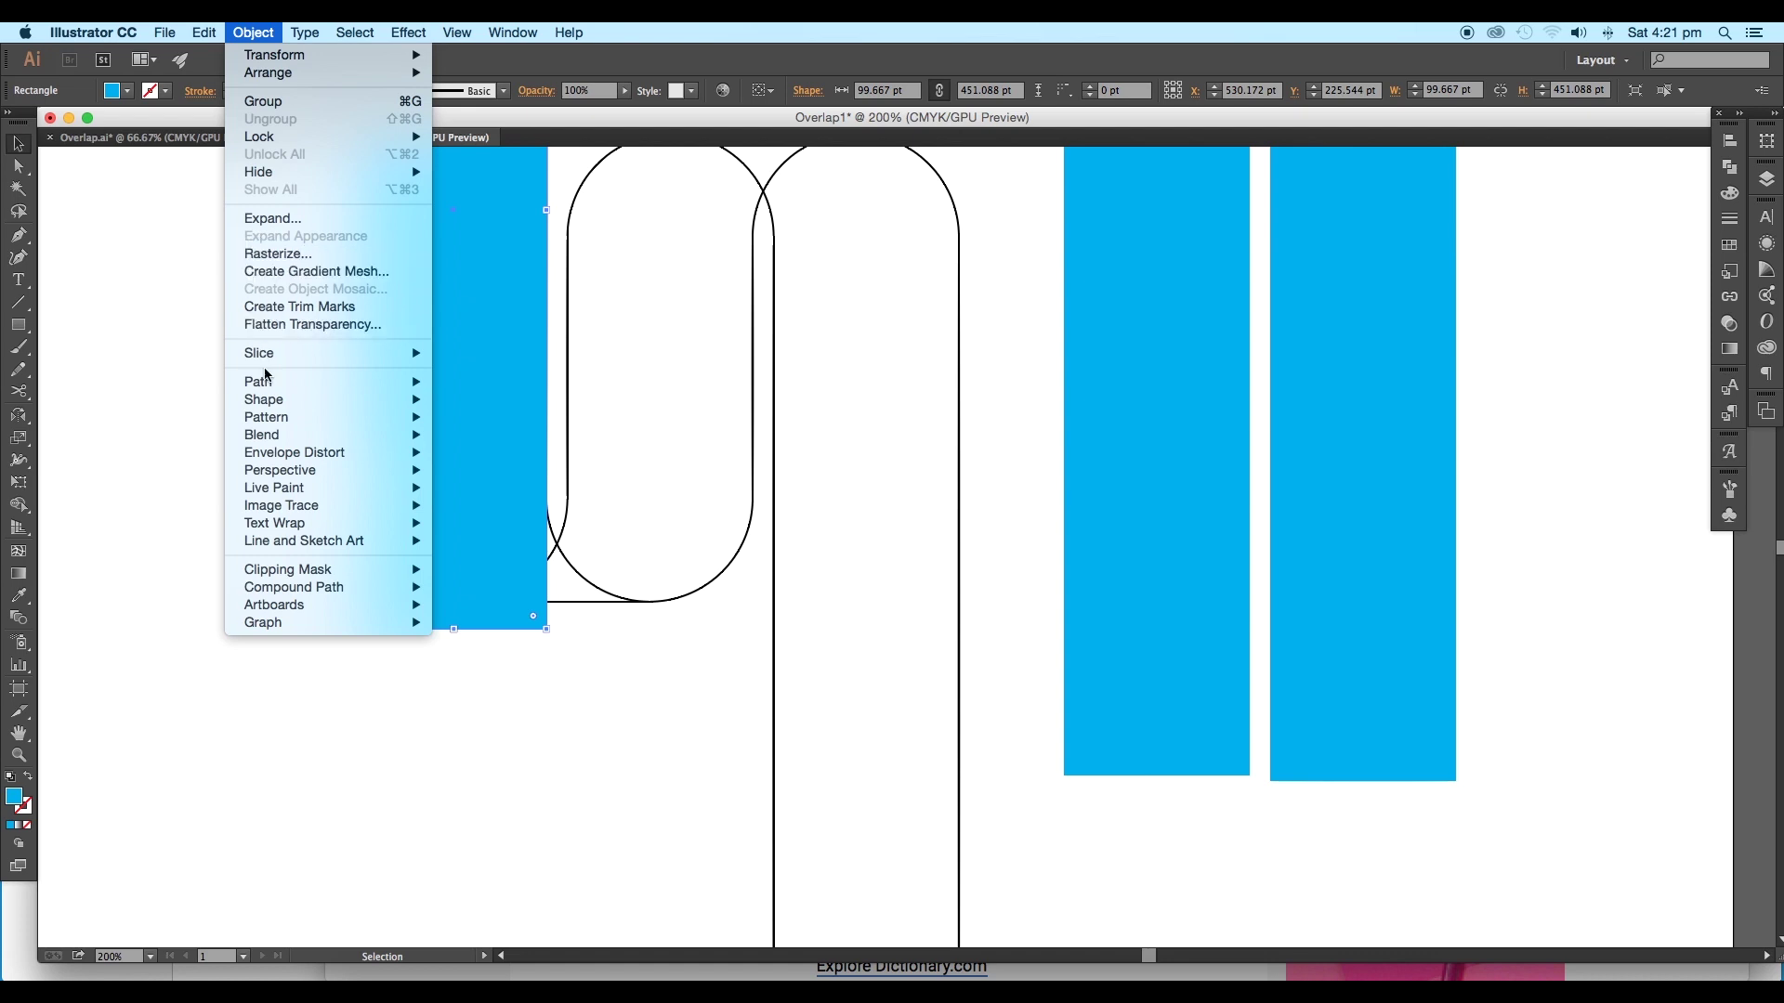
mouse_move(285, 439)
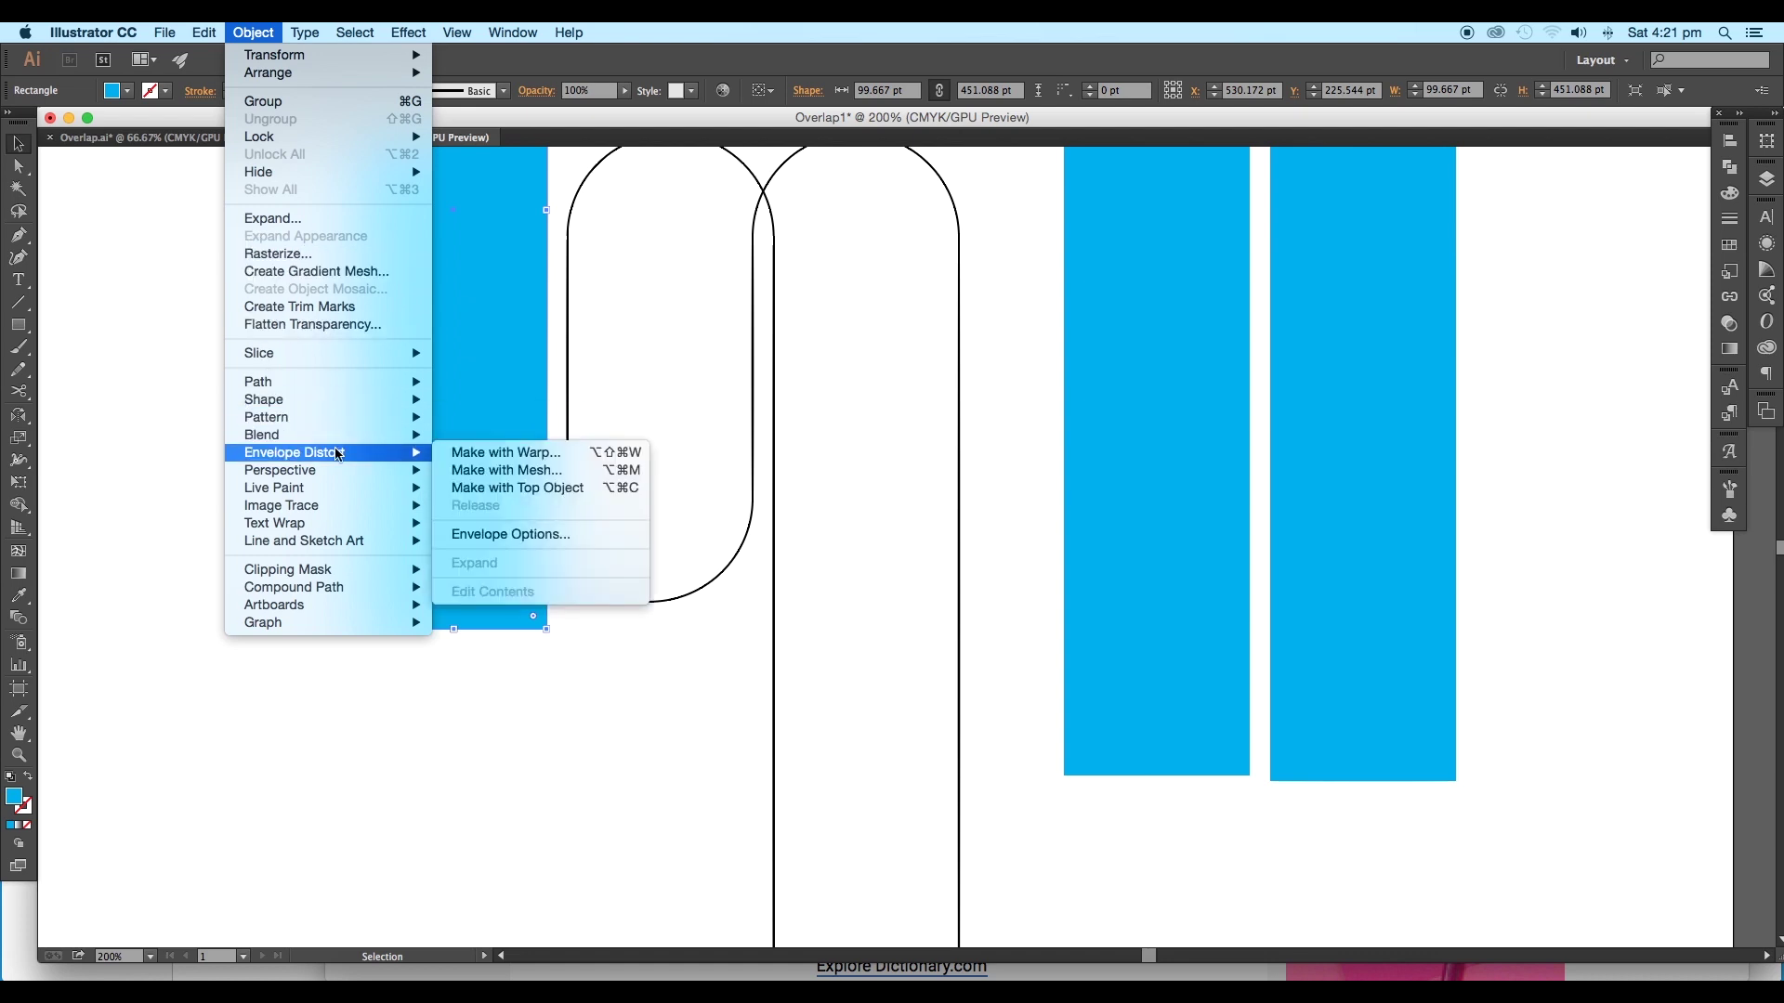
click(483, 470)
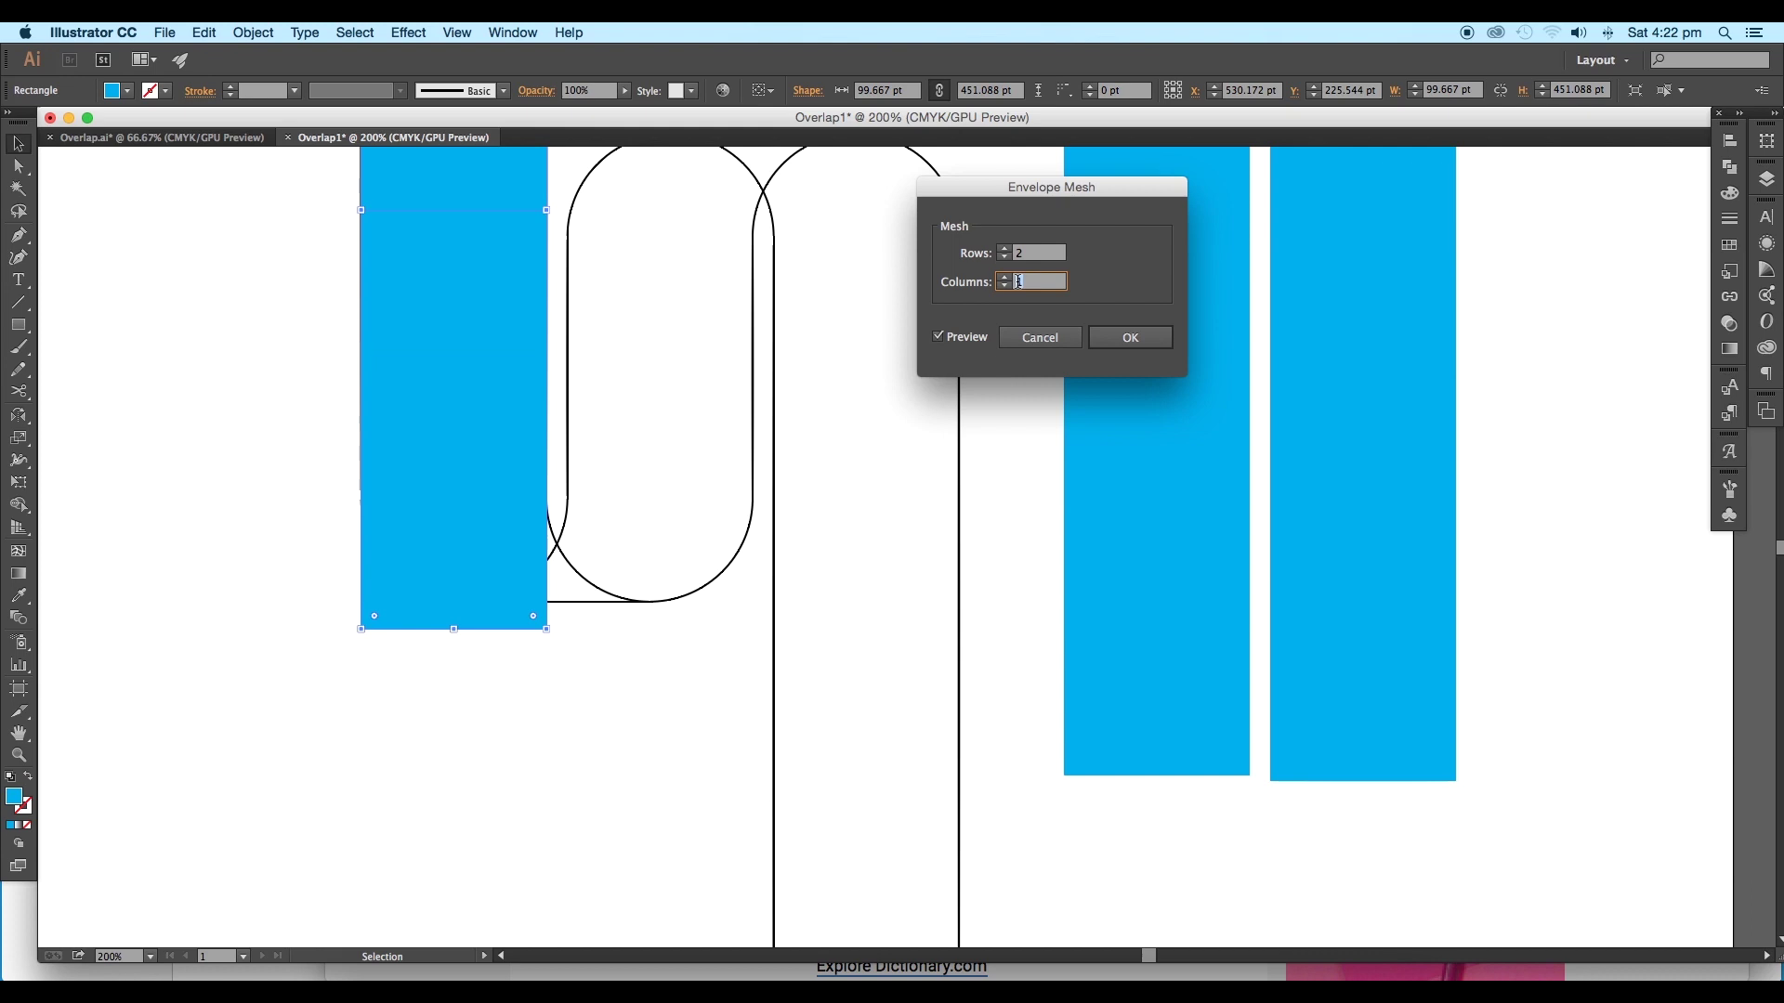
click(1107, 338)
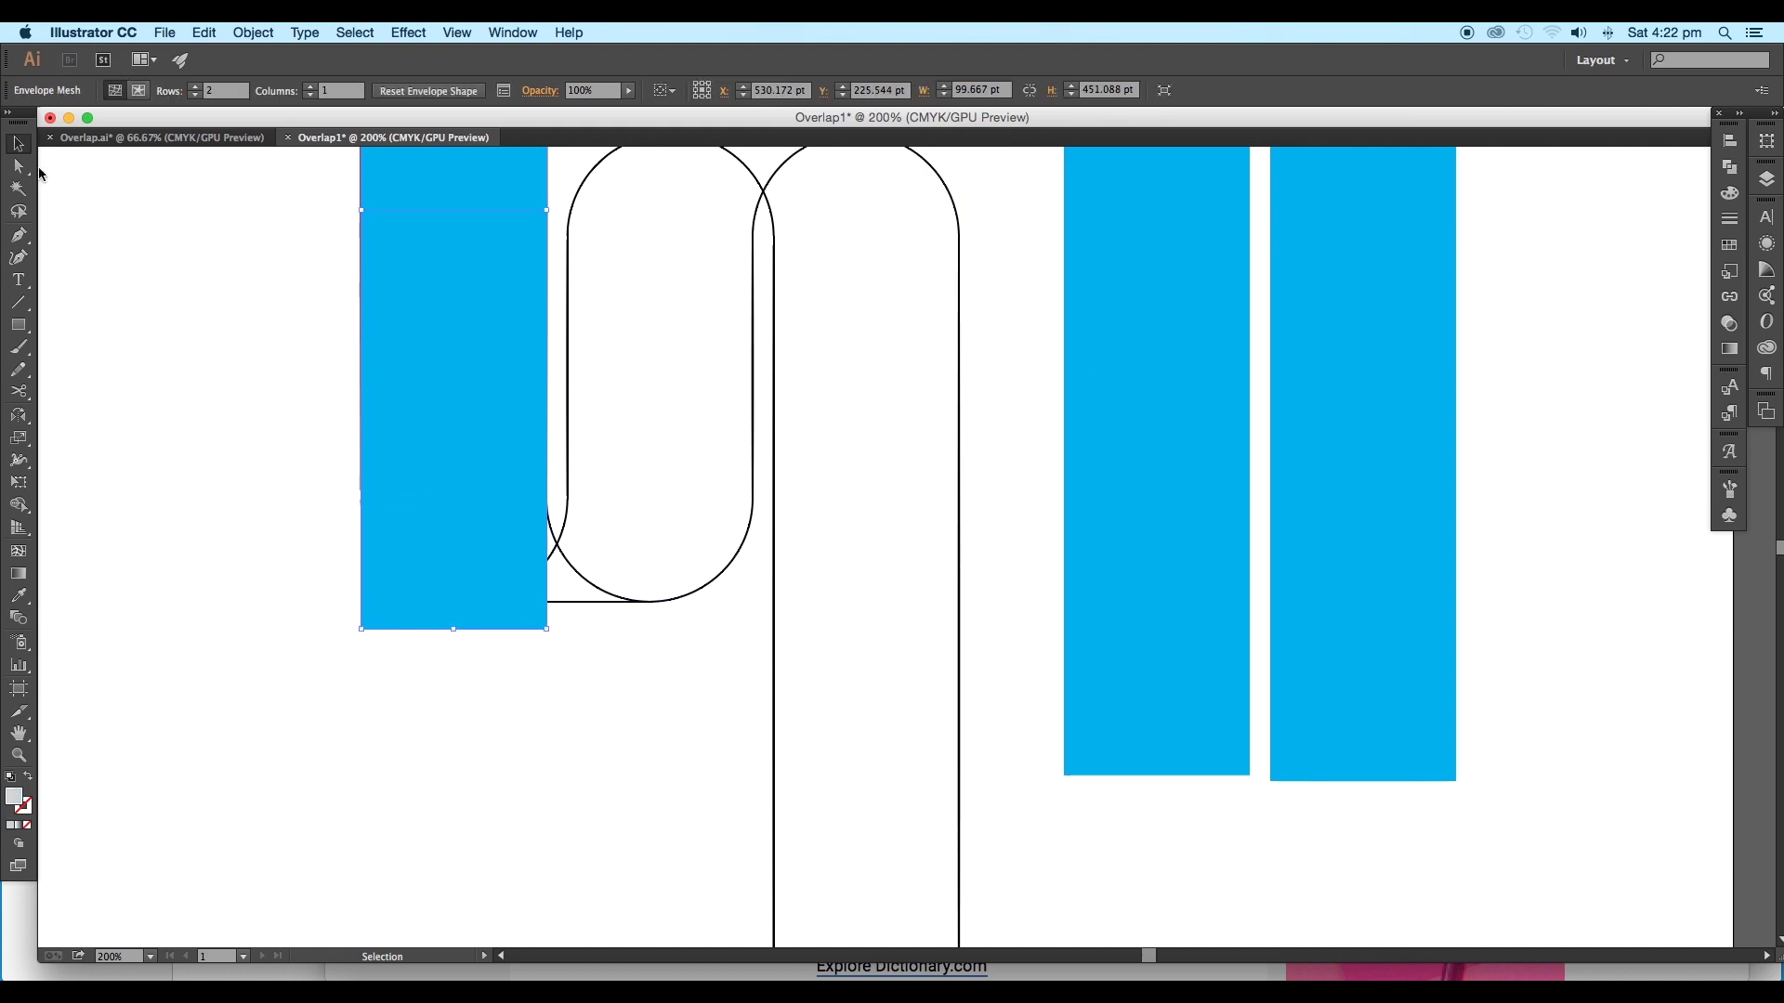
Move the two middle-row mesh points straight down to where the lower bend of the paths begins.
click(545, 212)
shift+click(362, 212)
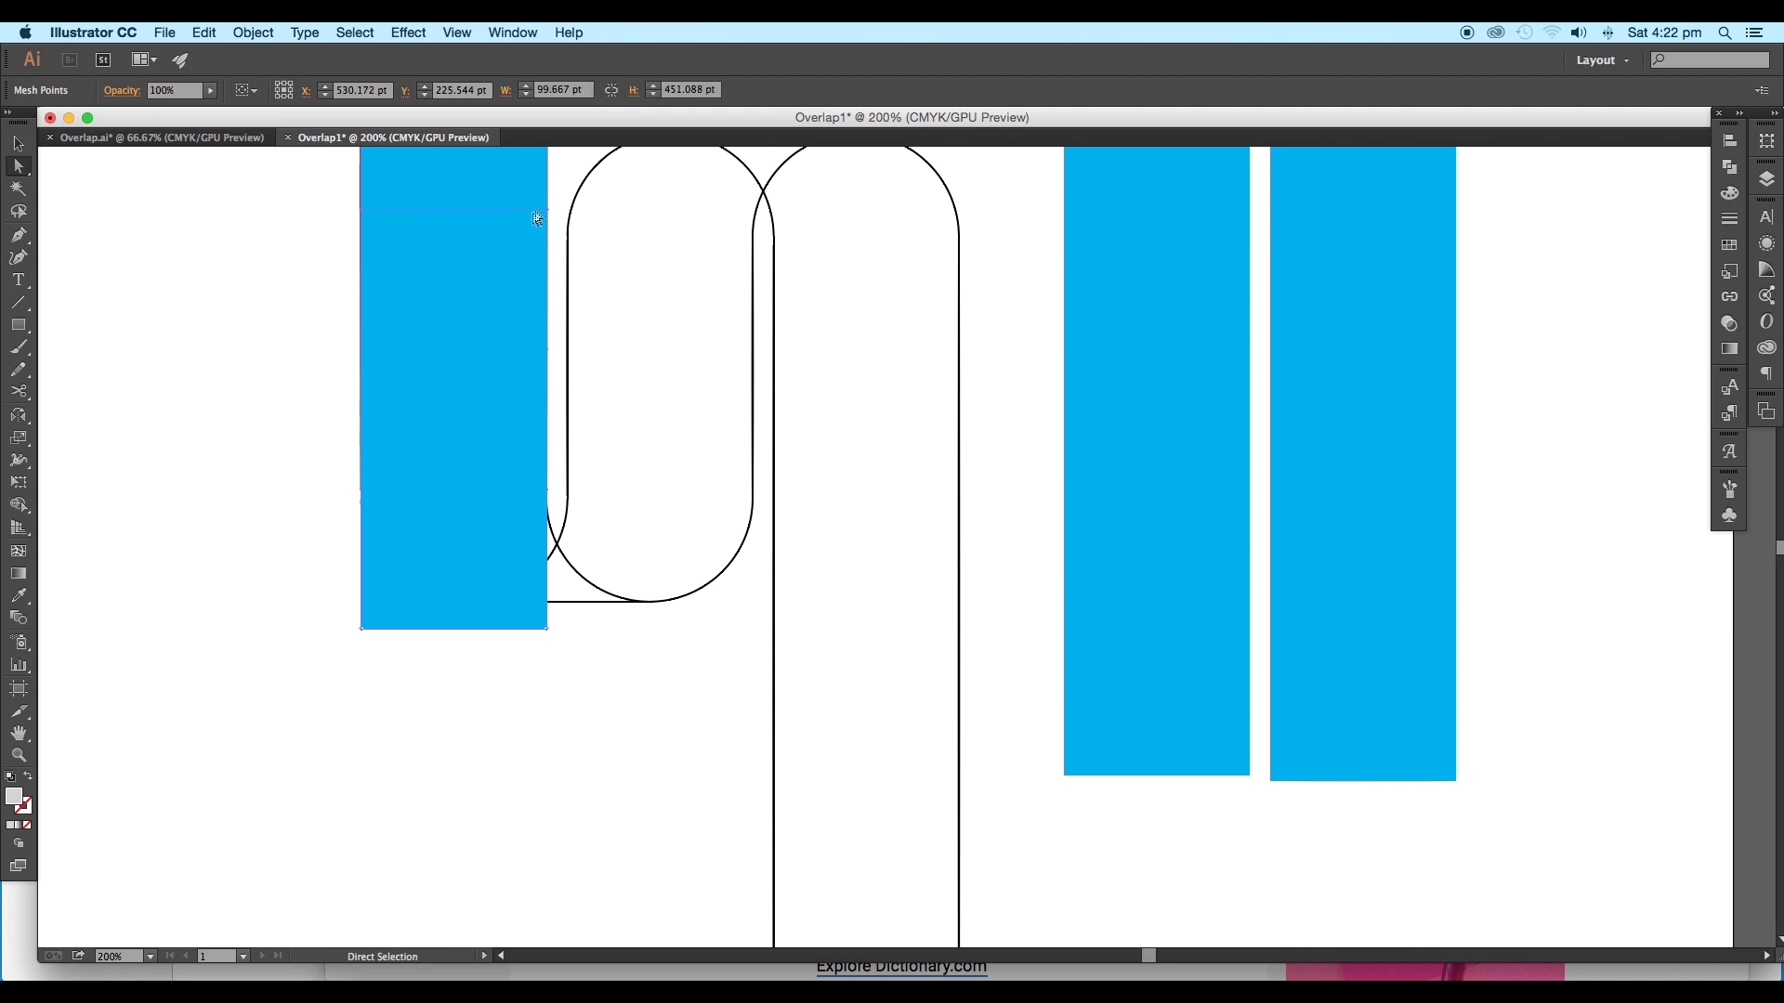
drag(548, 211, 549, 507)
scroll(552, 599, up, 3)
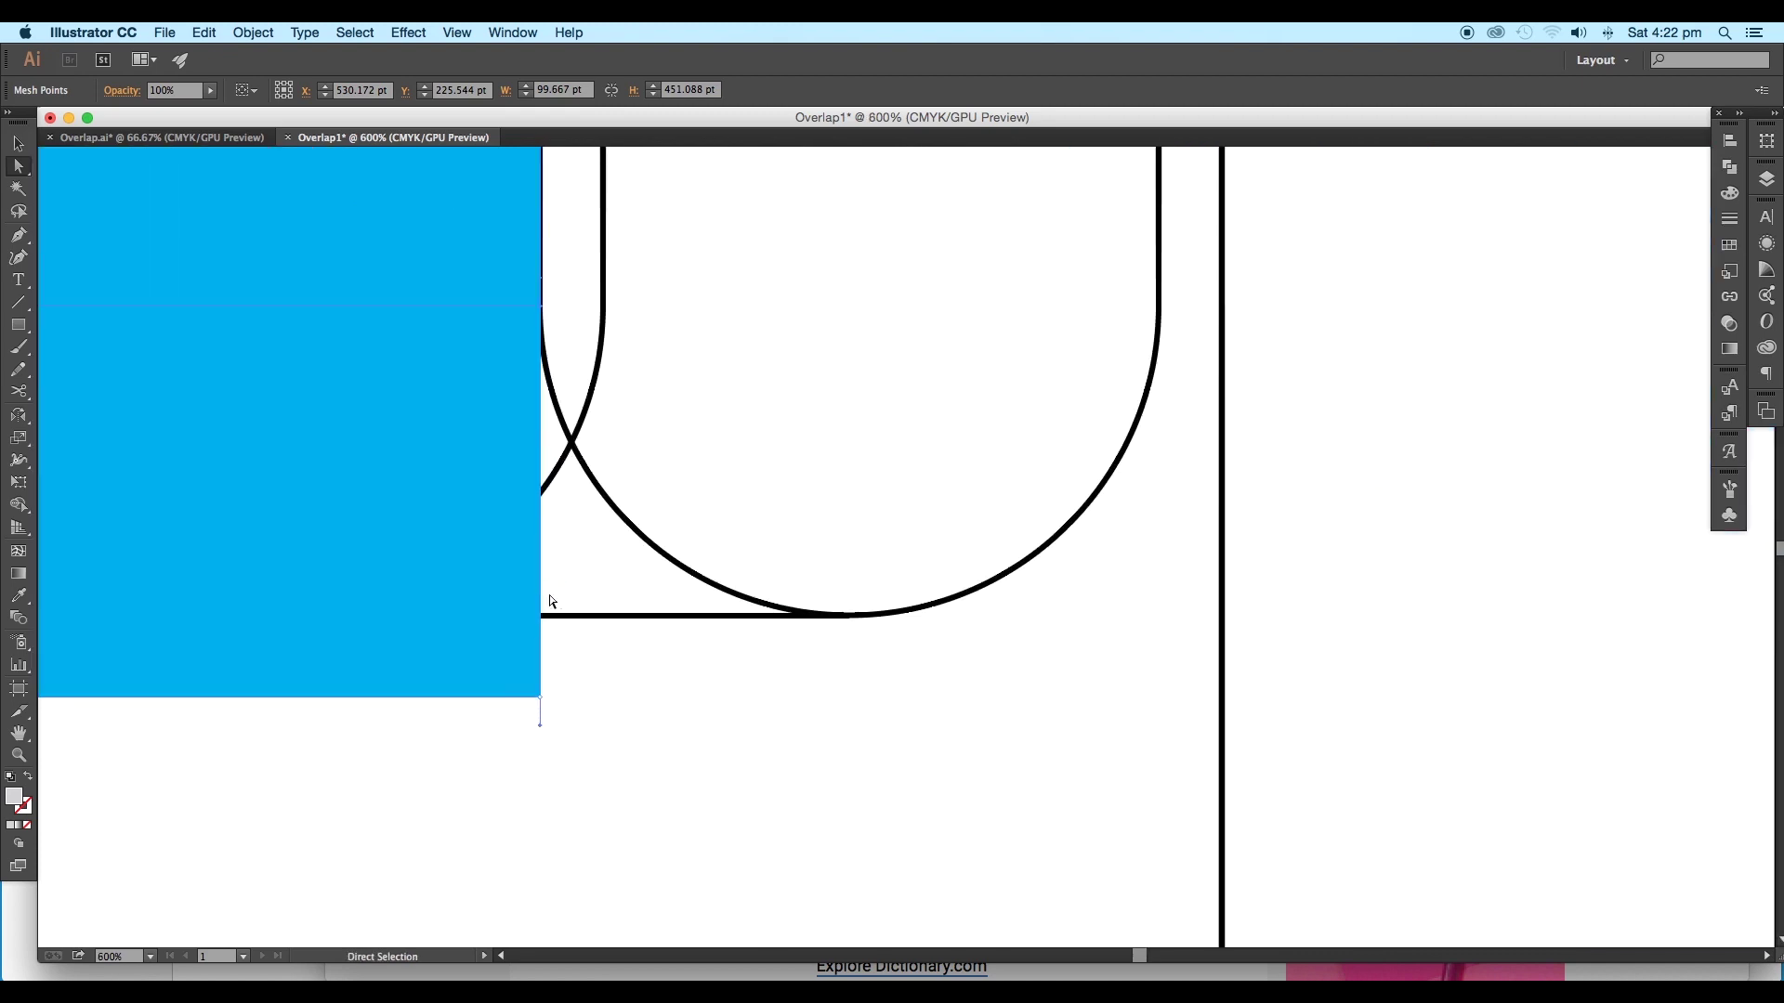
Move the two bottom mesh points onto the ends of the lower connecting line, at the lowest points of the bends.
click(540, 708)
scroll(500, 703, left, 5)
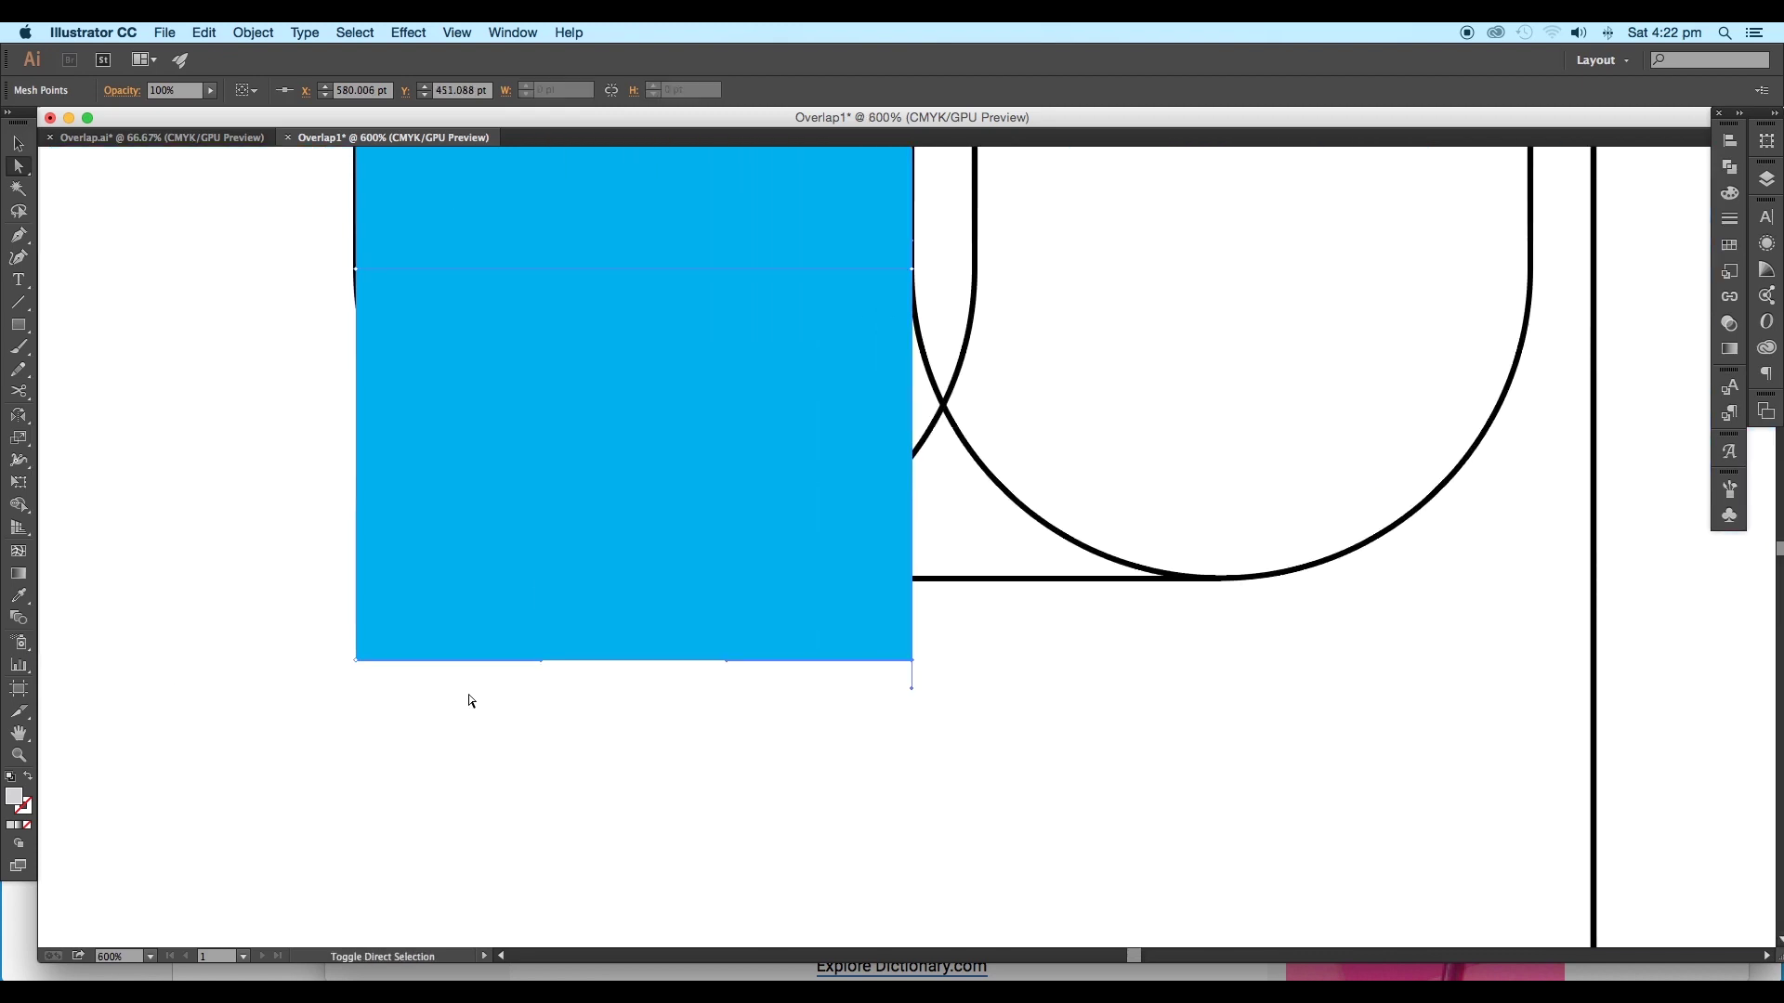
drag(913, 675, 1245, 584)
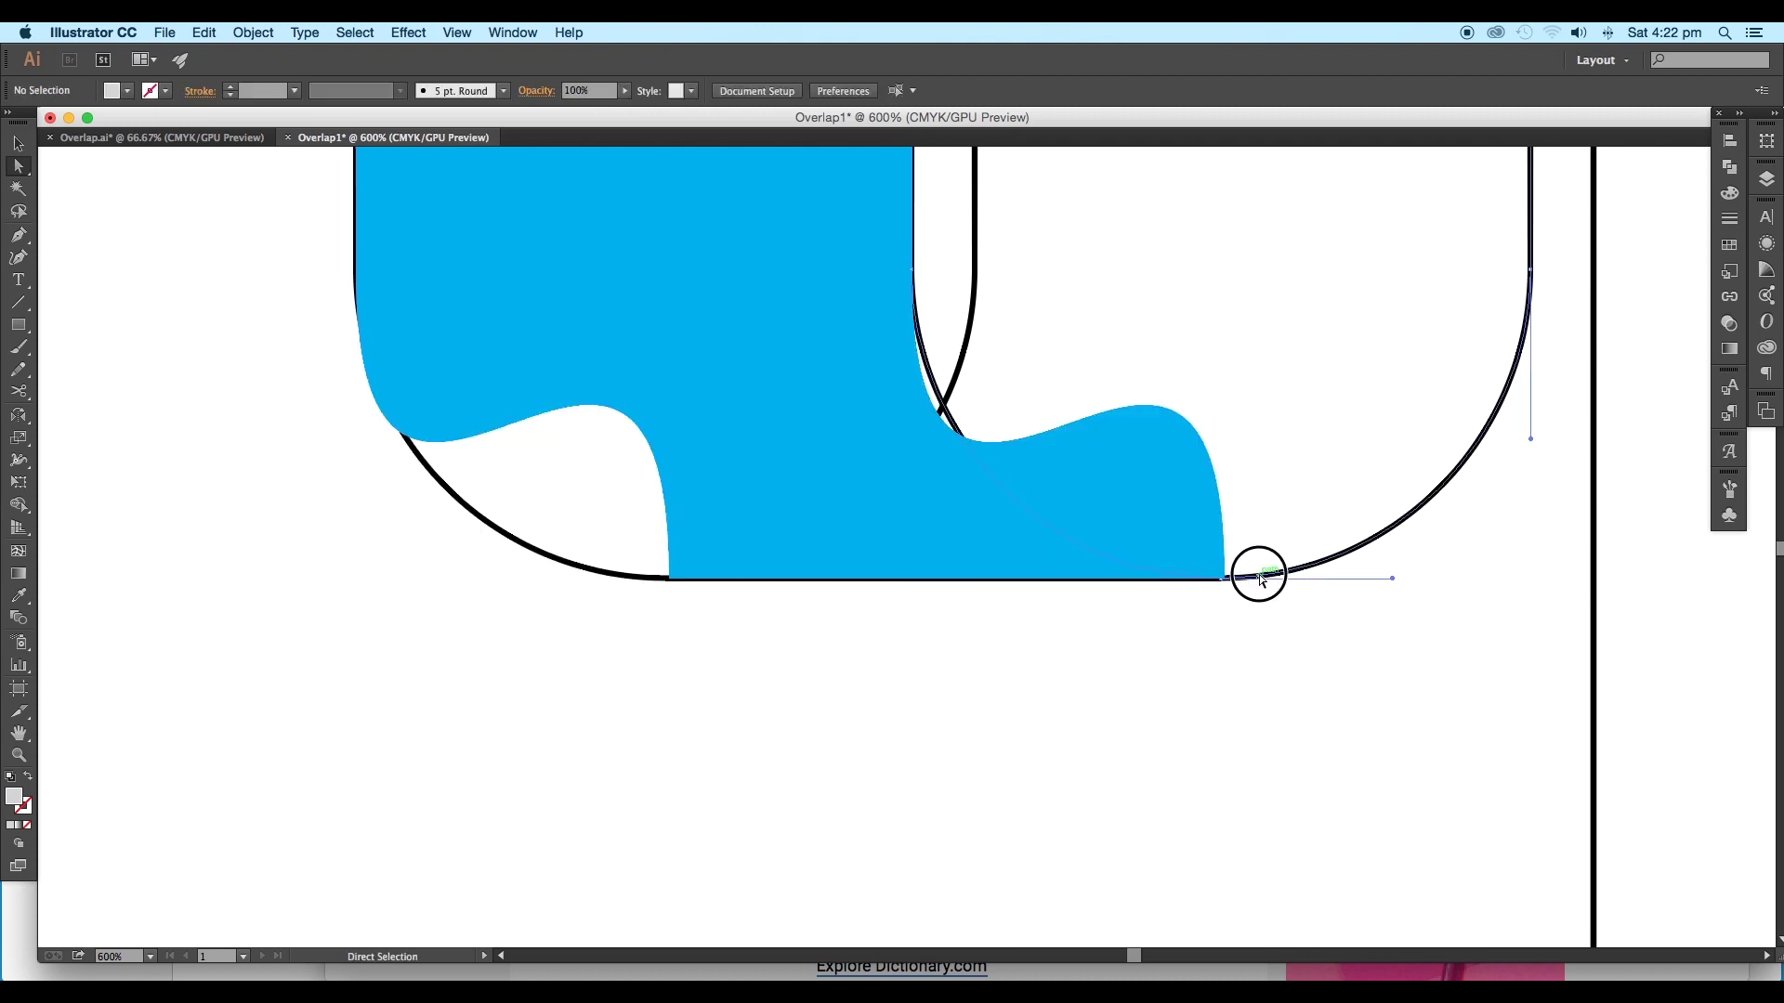
Adjust the mesh handles on the left ribbon's outer edge so that it follows the curve of the lower bend.
scroll(1245, 594, up, 1)
scroll(1238, 593, up, 3)
drag(587, 761, 587, 473)
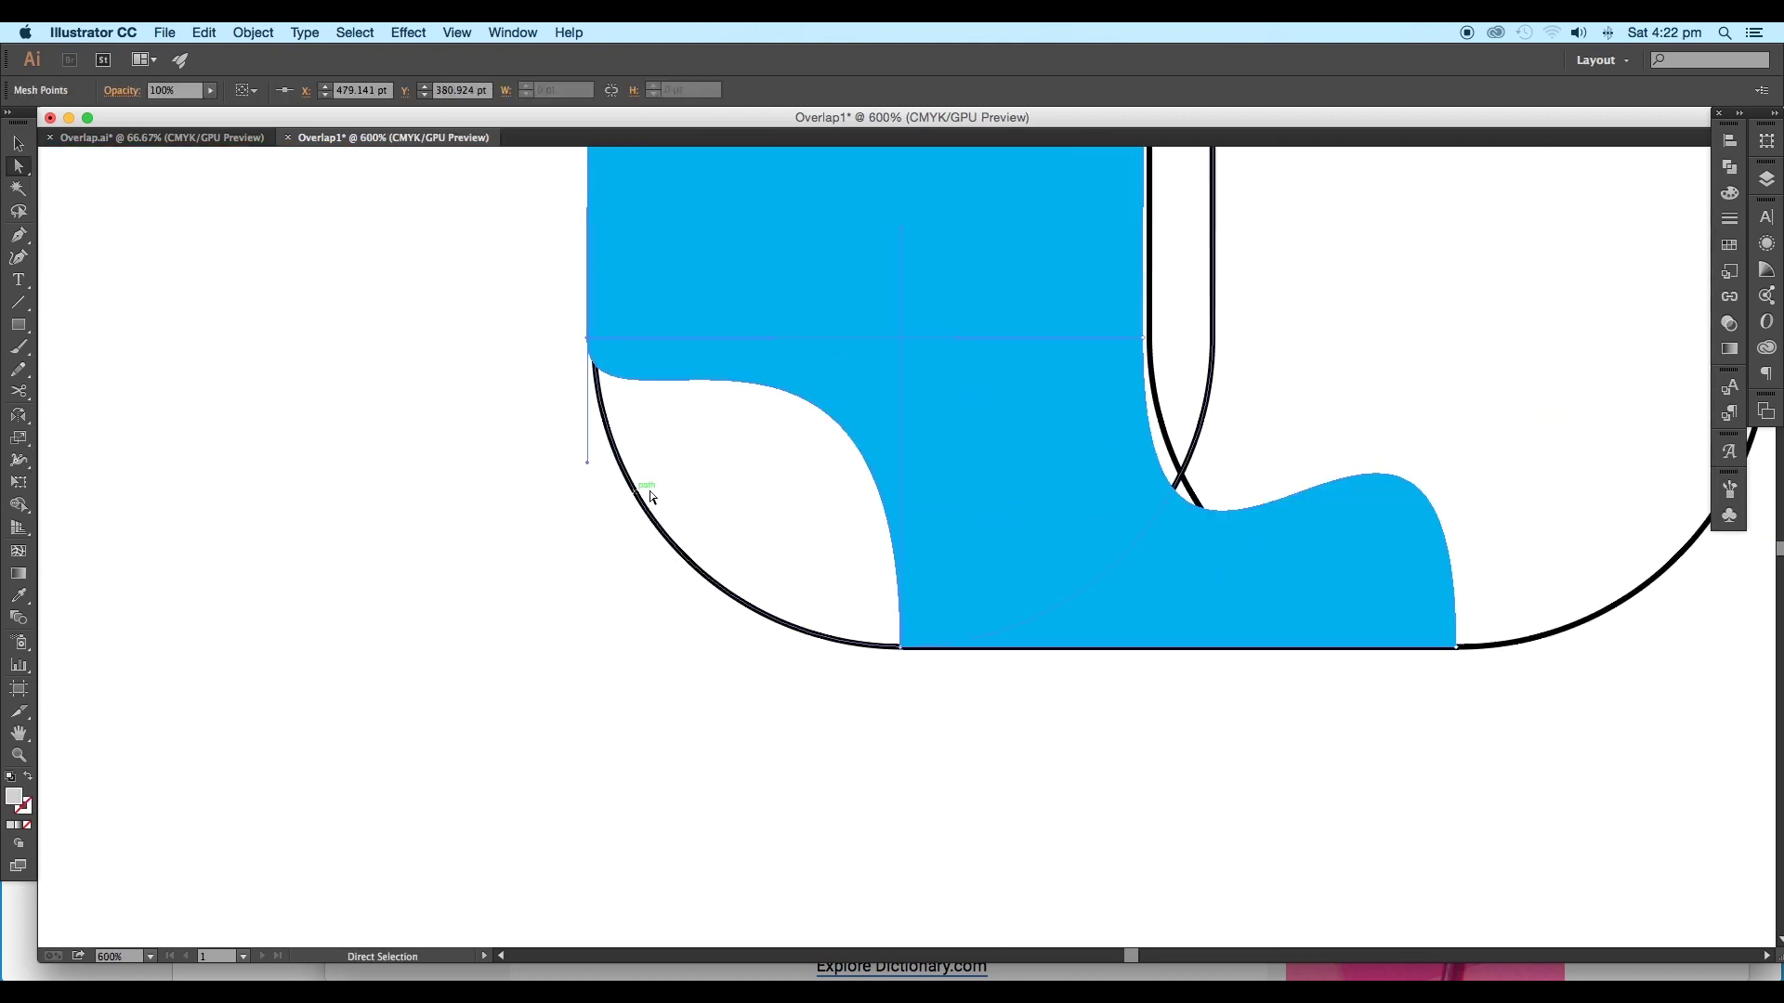
drag(900, 238, 728, 708)
scroll(729, 706, up, 1)
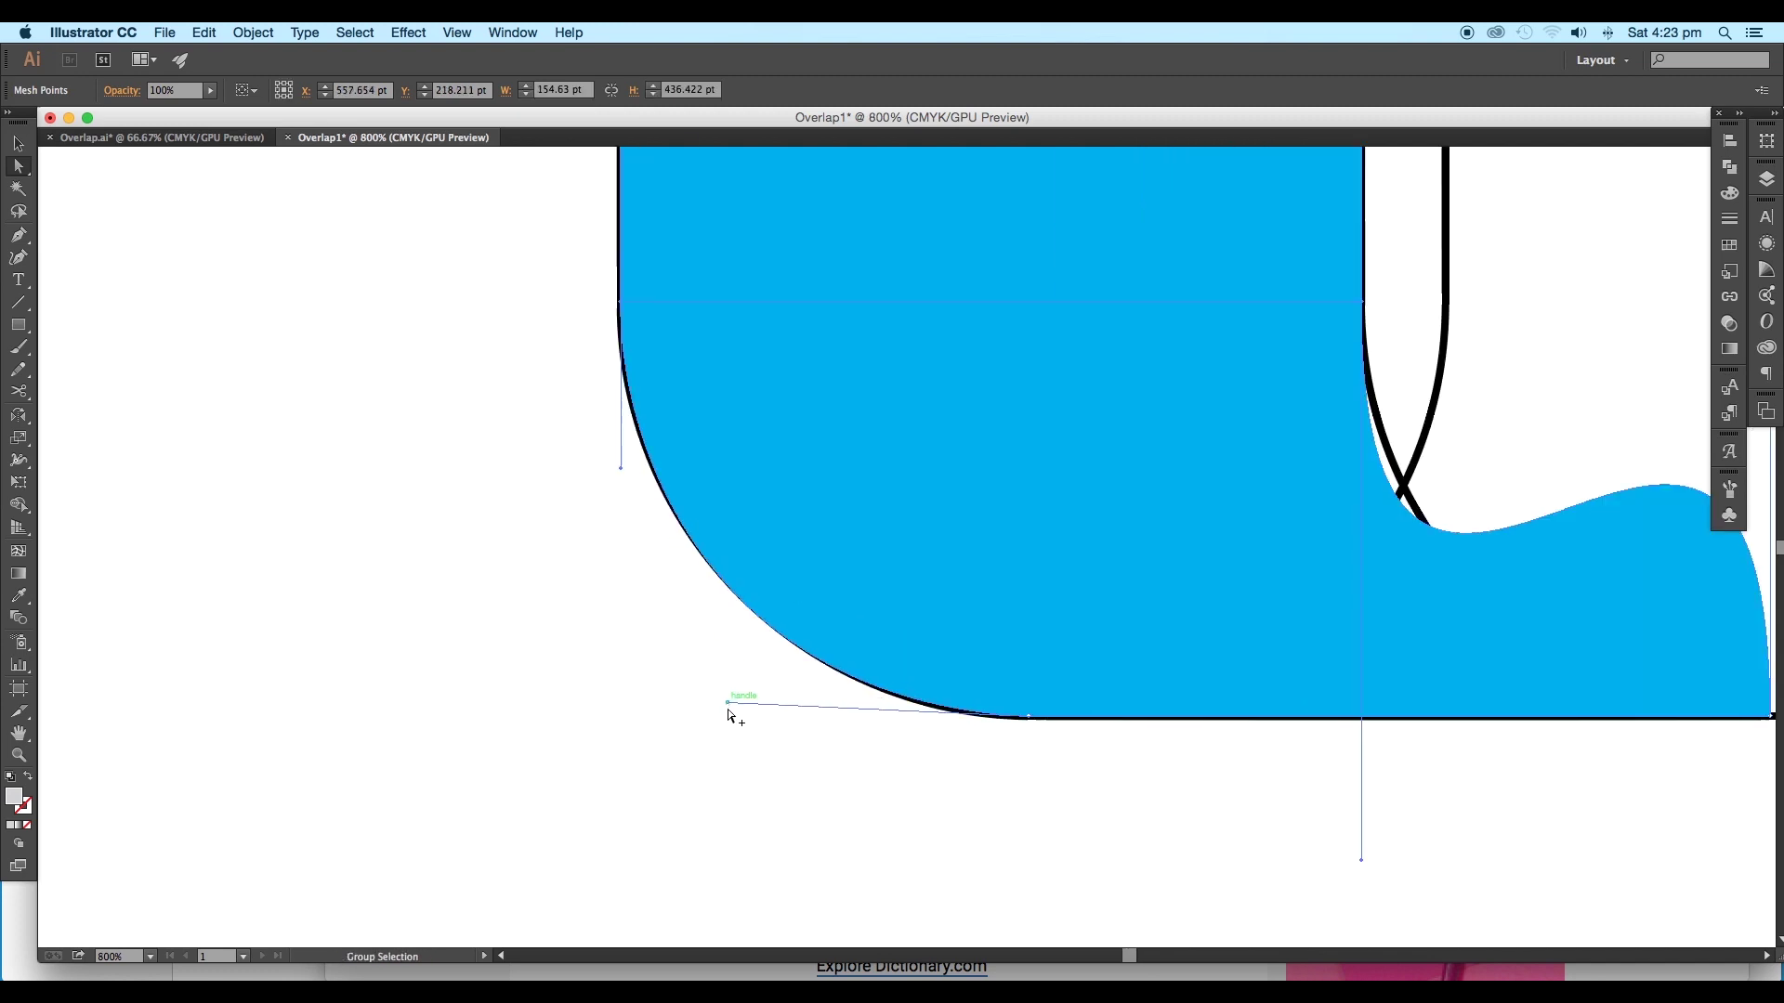
drag(619, 472, 617, 488)
drag(1244, 435, 814, 378)
Adjust the mesh handles on the left ribbon's inner edge to follow the inner curve down to the lower connecting line.
click(932, 244)
drag(932, 803, 932, 381)
click(1339, 661)
drag(1377, 480, 1338, 569)
drag(1301, 189, 970, 749)
drag(894, 473, 894, 496)
drag(1302, 754, 1003, 737)
scroll(1037, 530, down, 8)
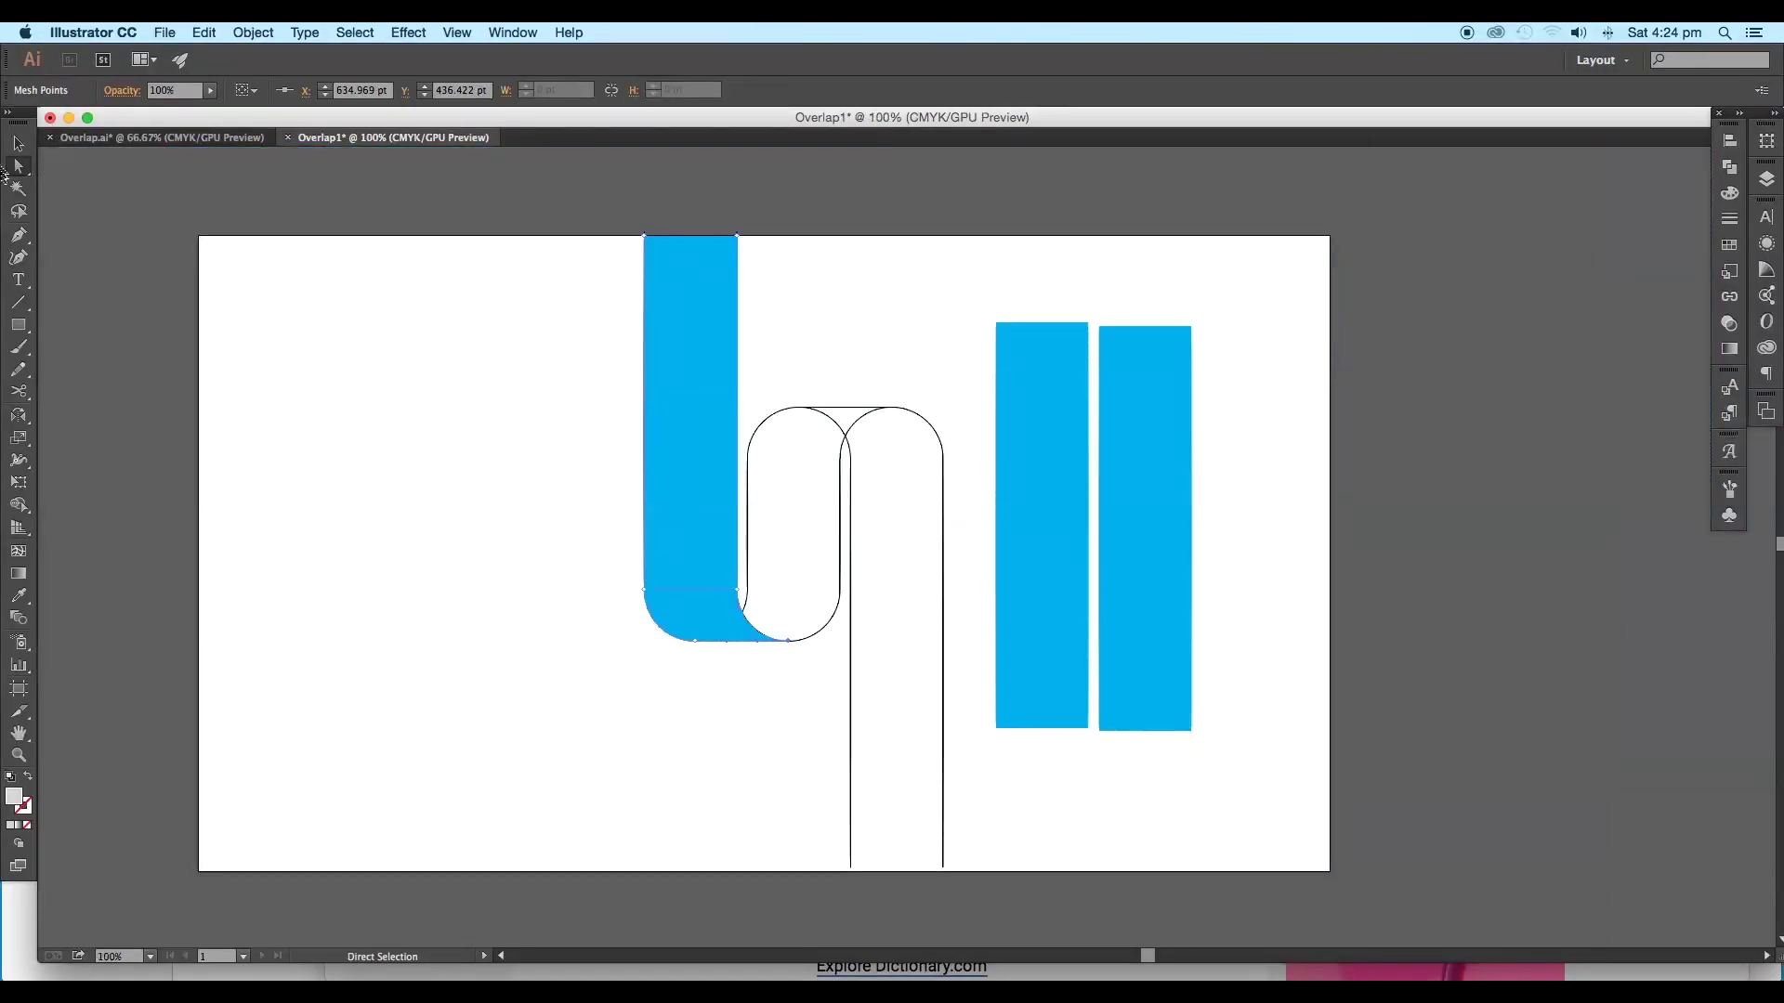
Place one of the spare cyan rectangles over the middle column and resize it between the two connecting lines, about 252 pt high.
click(19, 144)
drag(1022, 471, 773, 530)
scroll(761, 714, up, 1)
drag(813, 820, 780, 604)
drag(832, 374, 804, 511)
drag(784, 354, 784, 394)
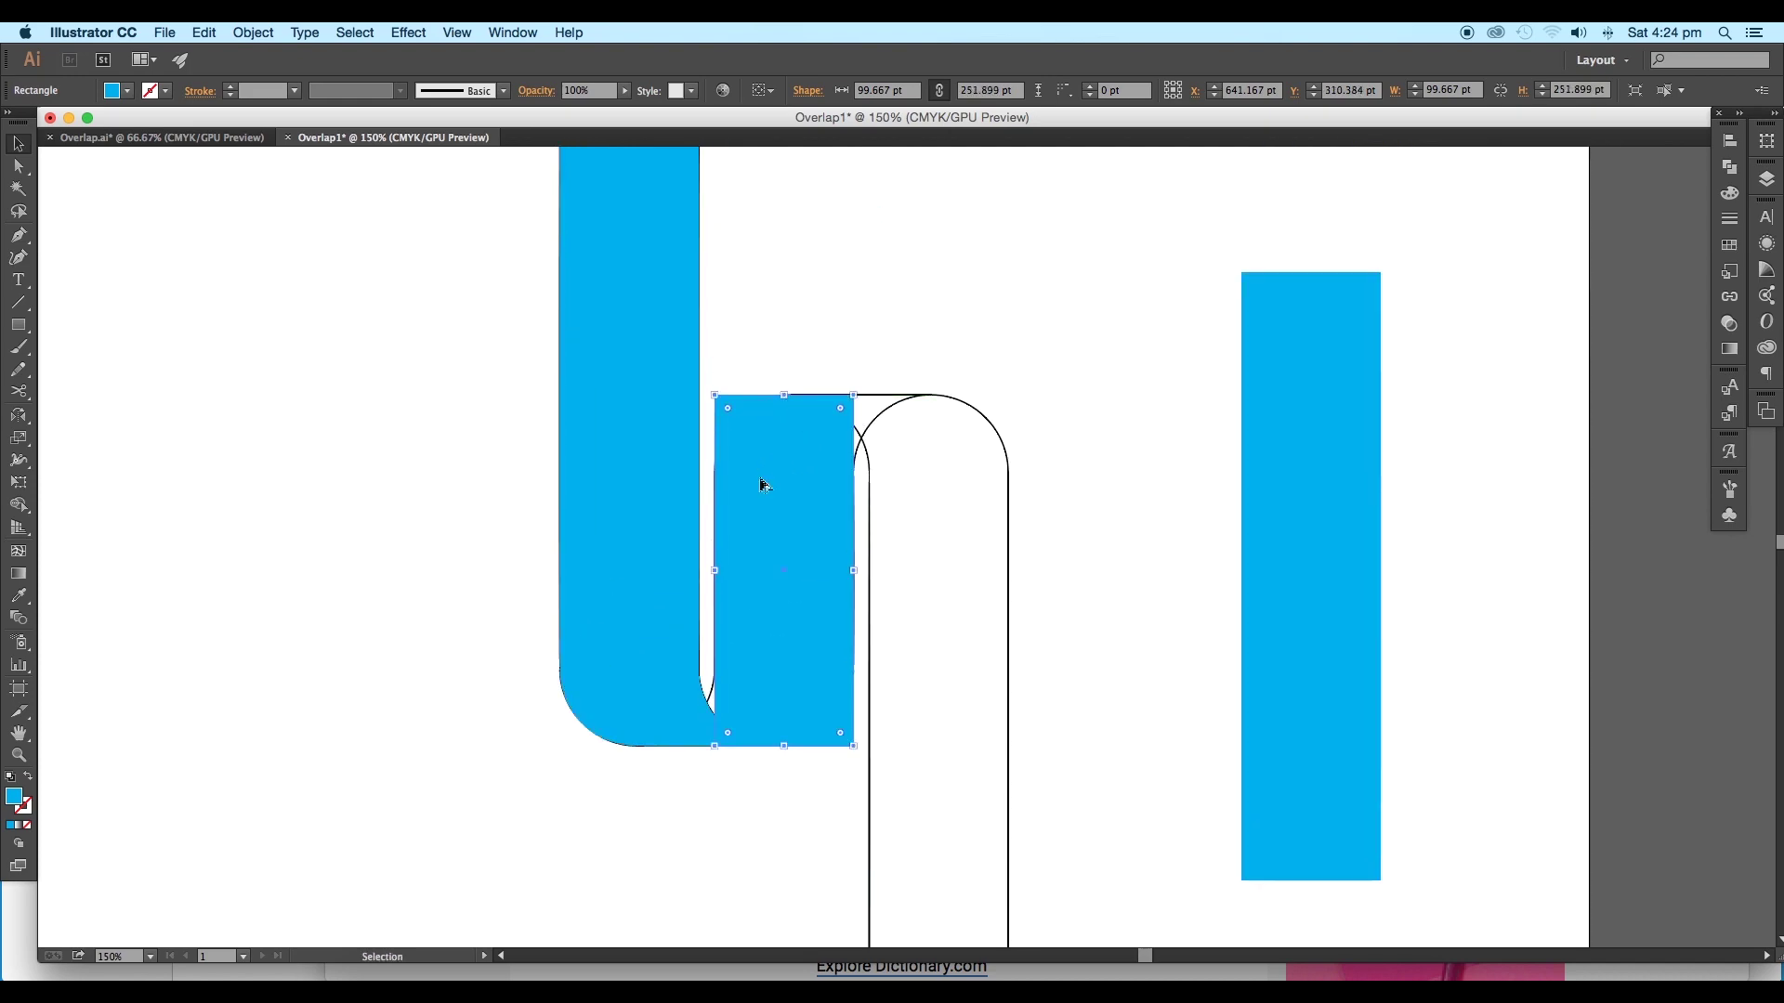
Apply an envelope distort mesh with 3 rows and 1 column to the middle rectangle.
key(super+equal)
key(super+equal)
key(super+equal)
click(249, 34)
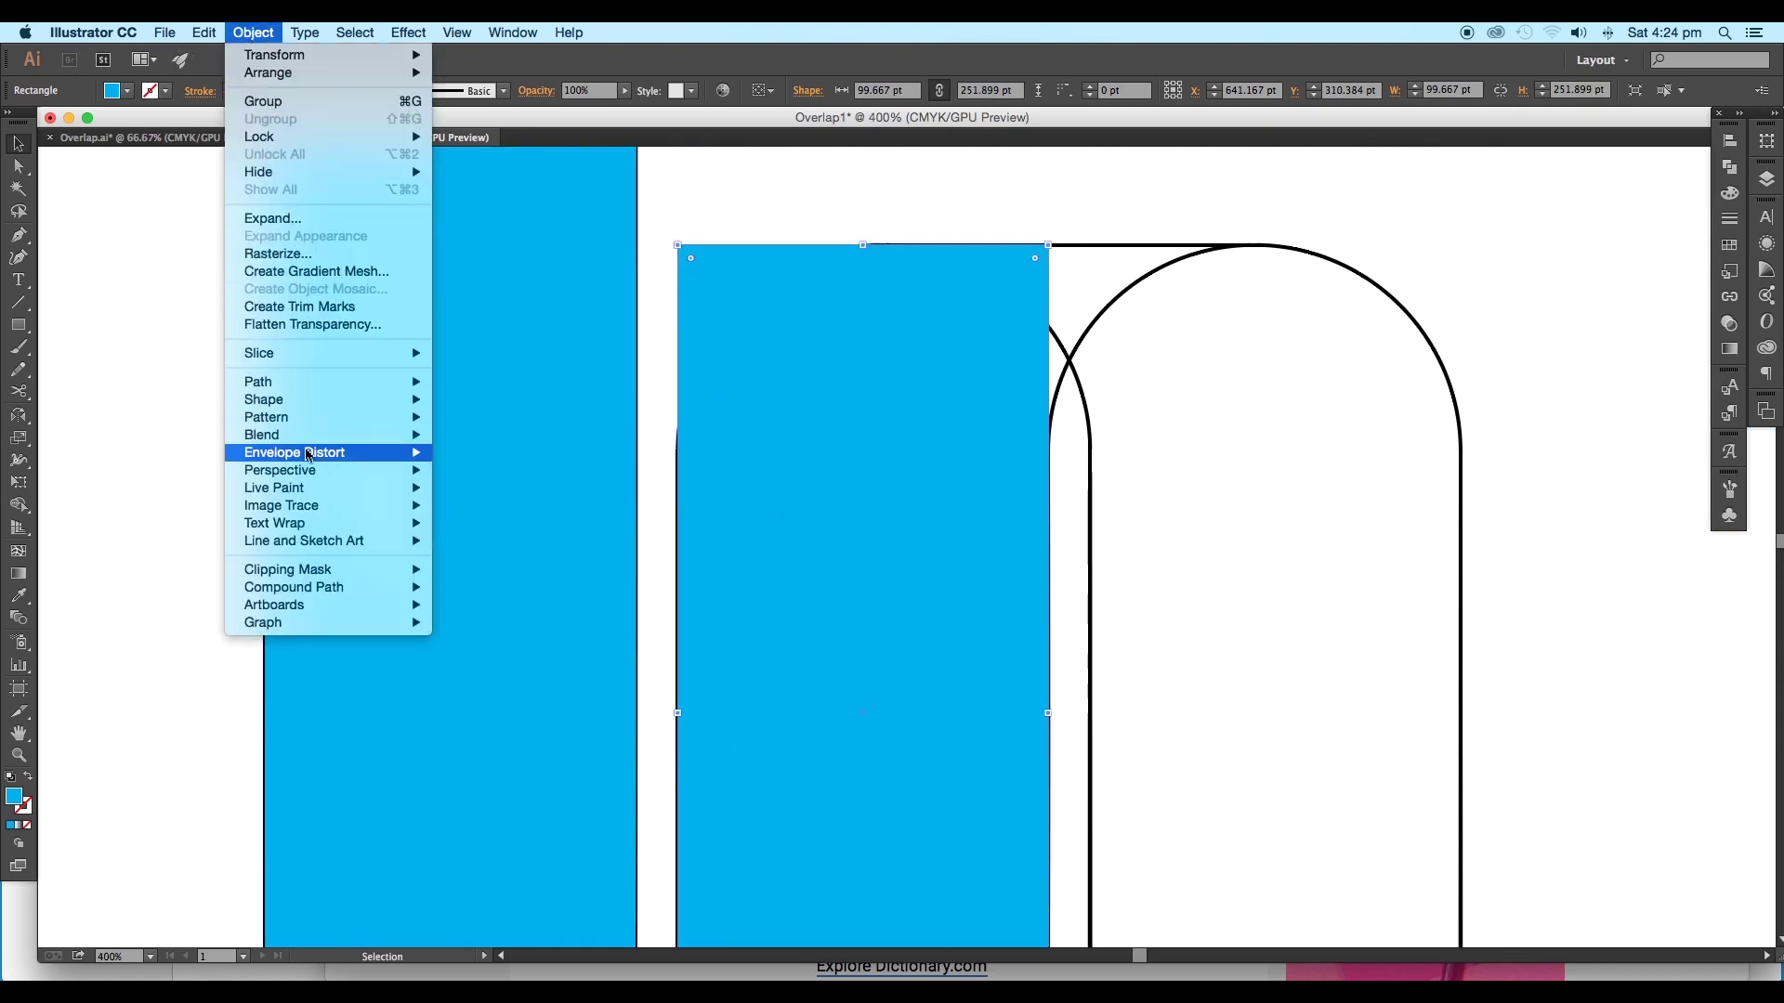
mouse_move(311, 455)
click(469, 471)
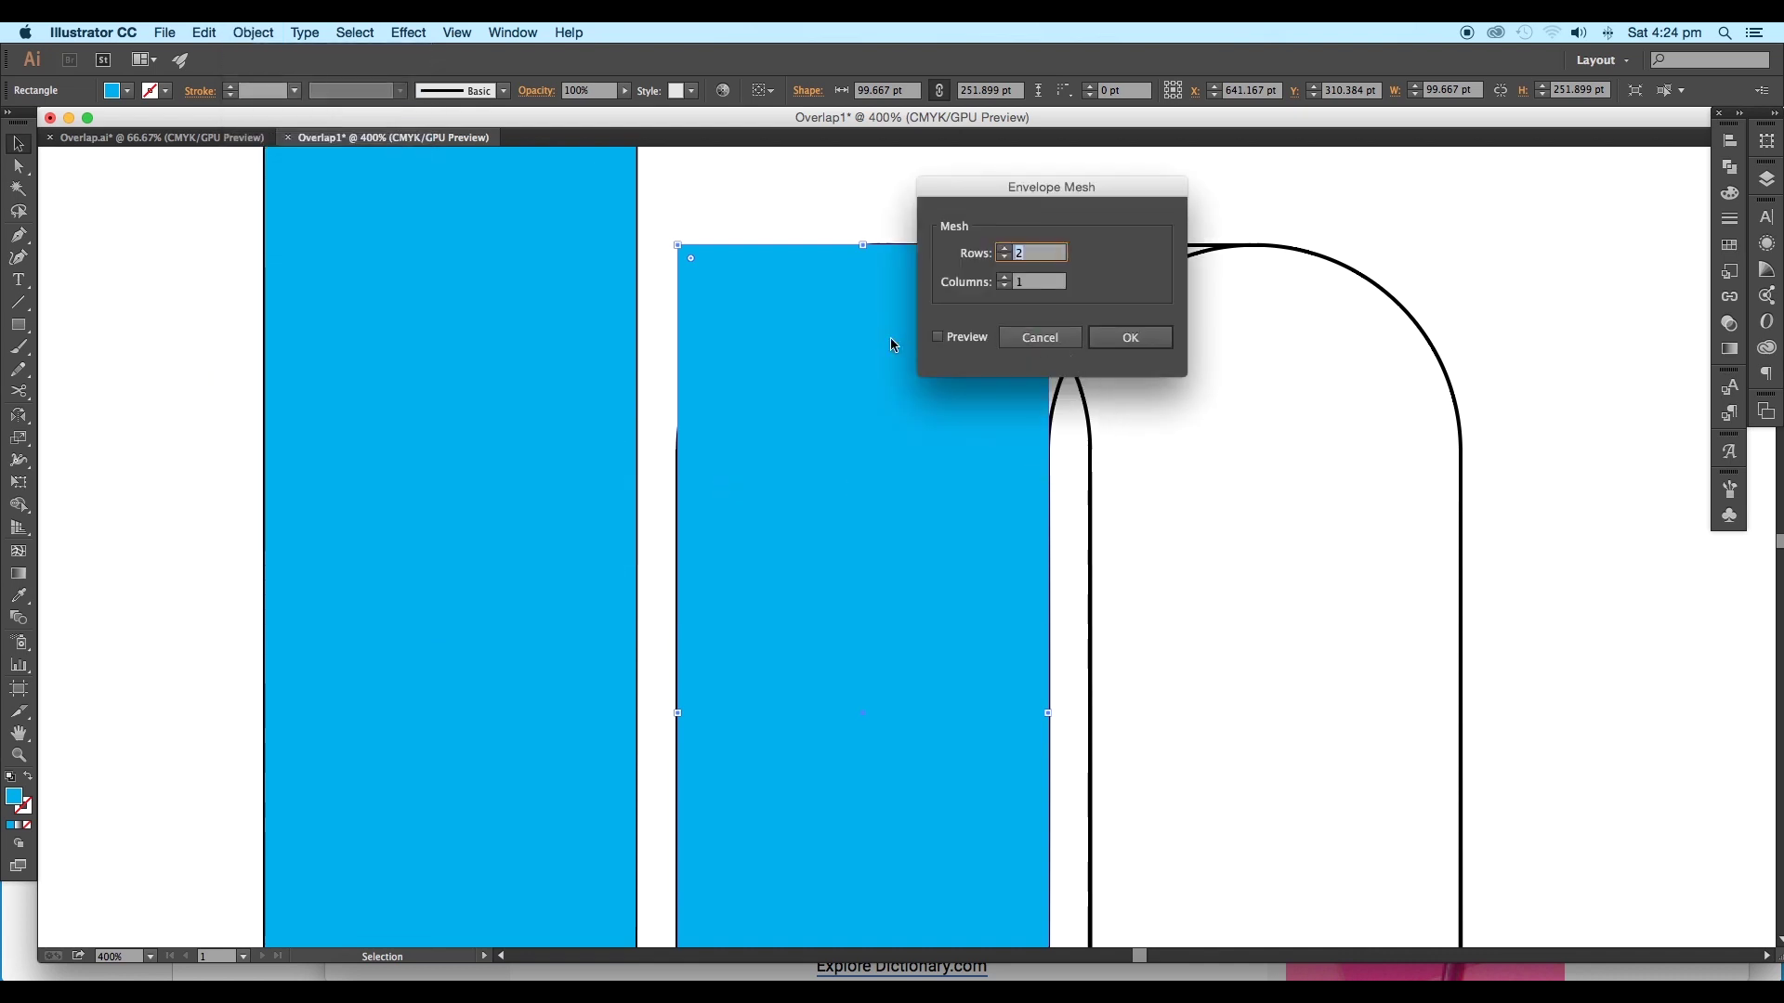
drag(1054, 193, 1274, 213)
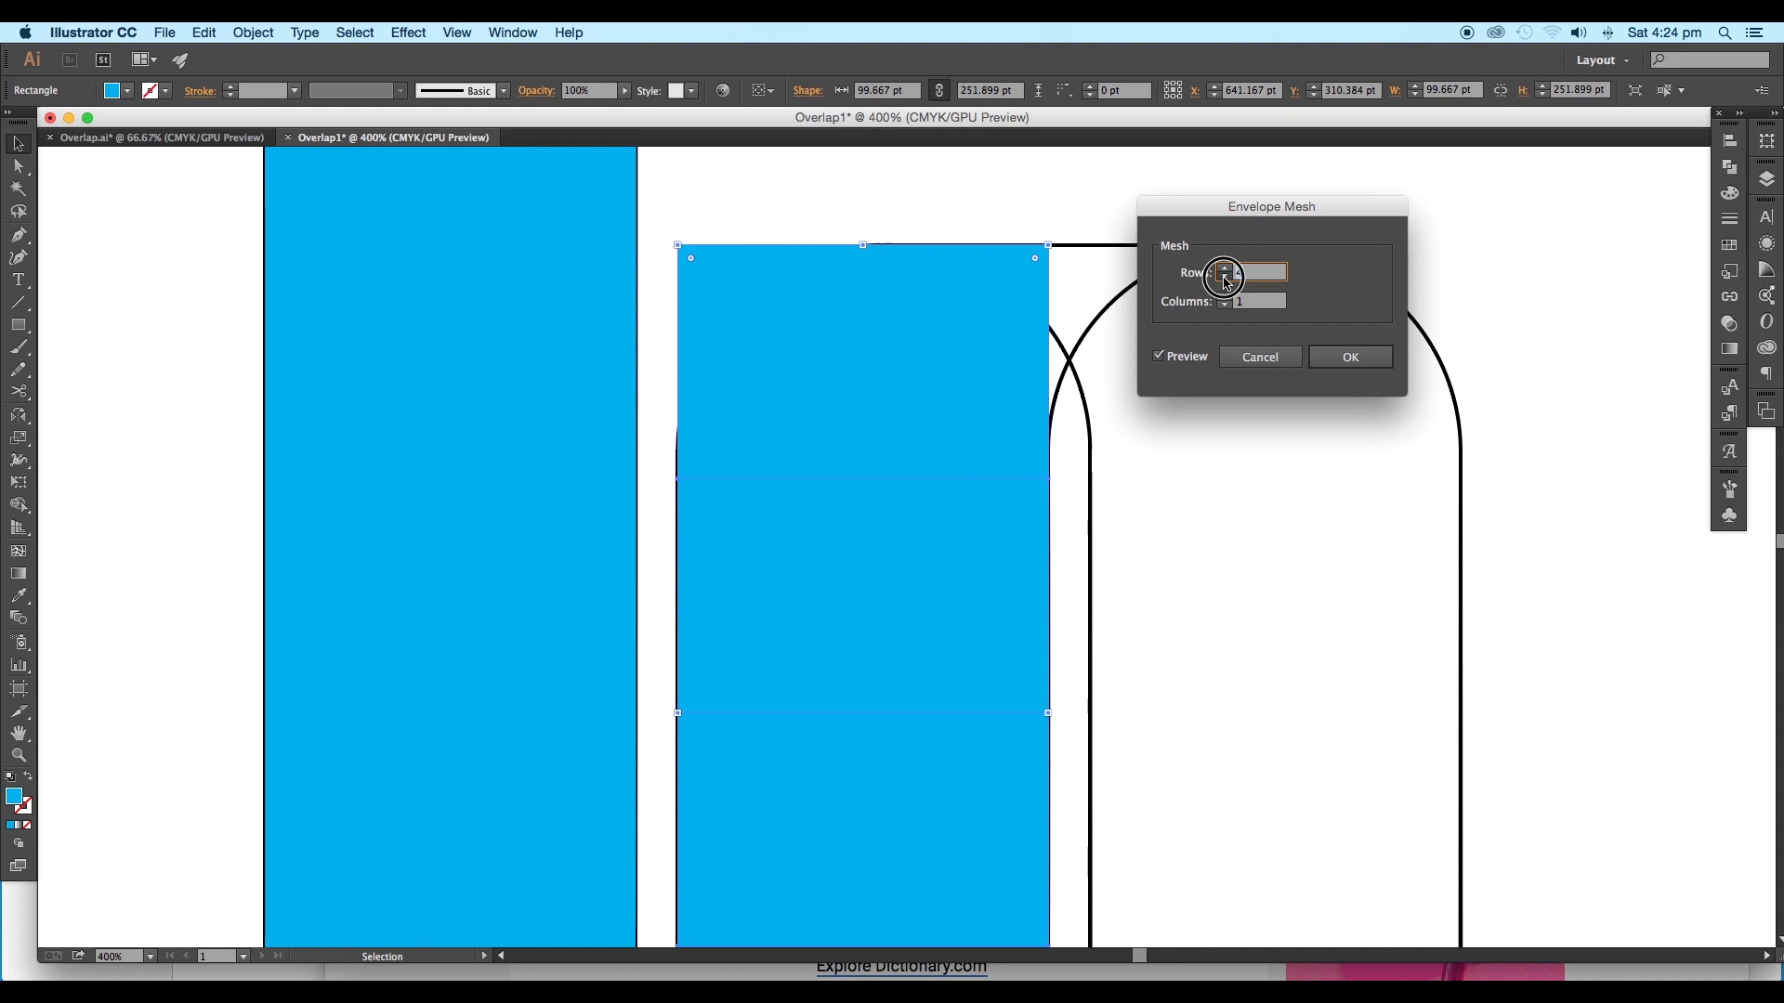
click(1337, 356)
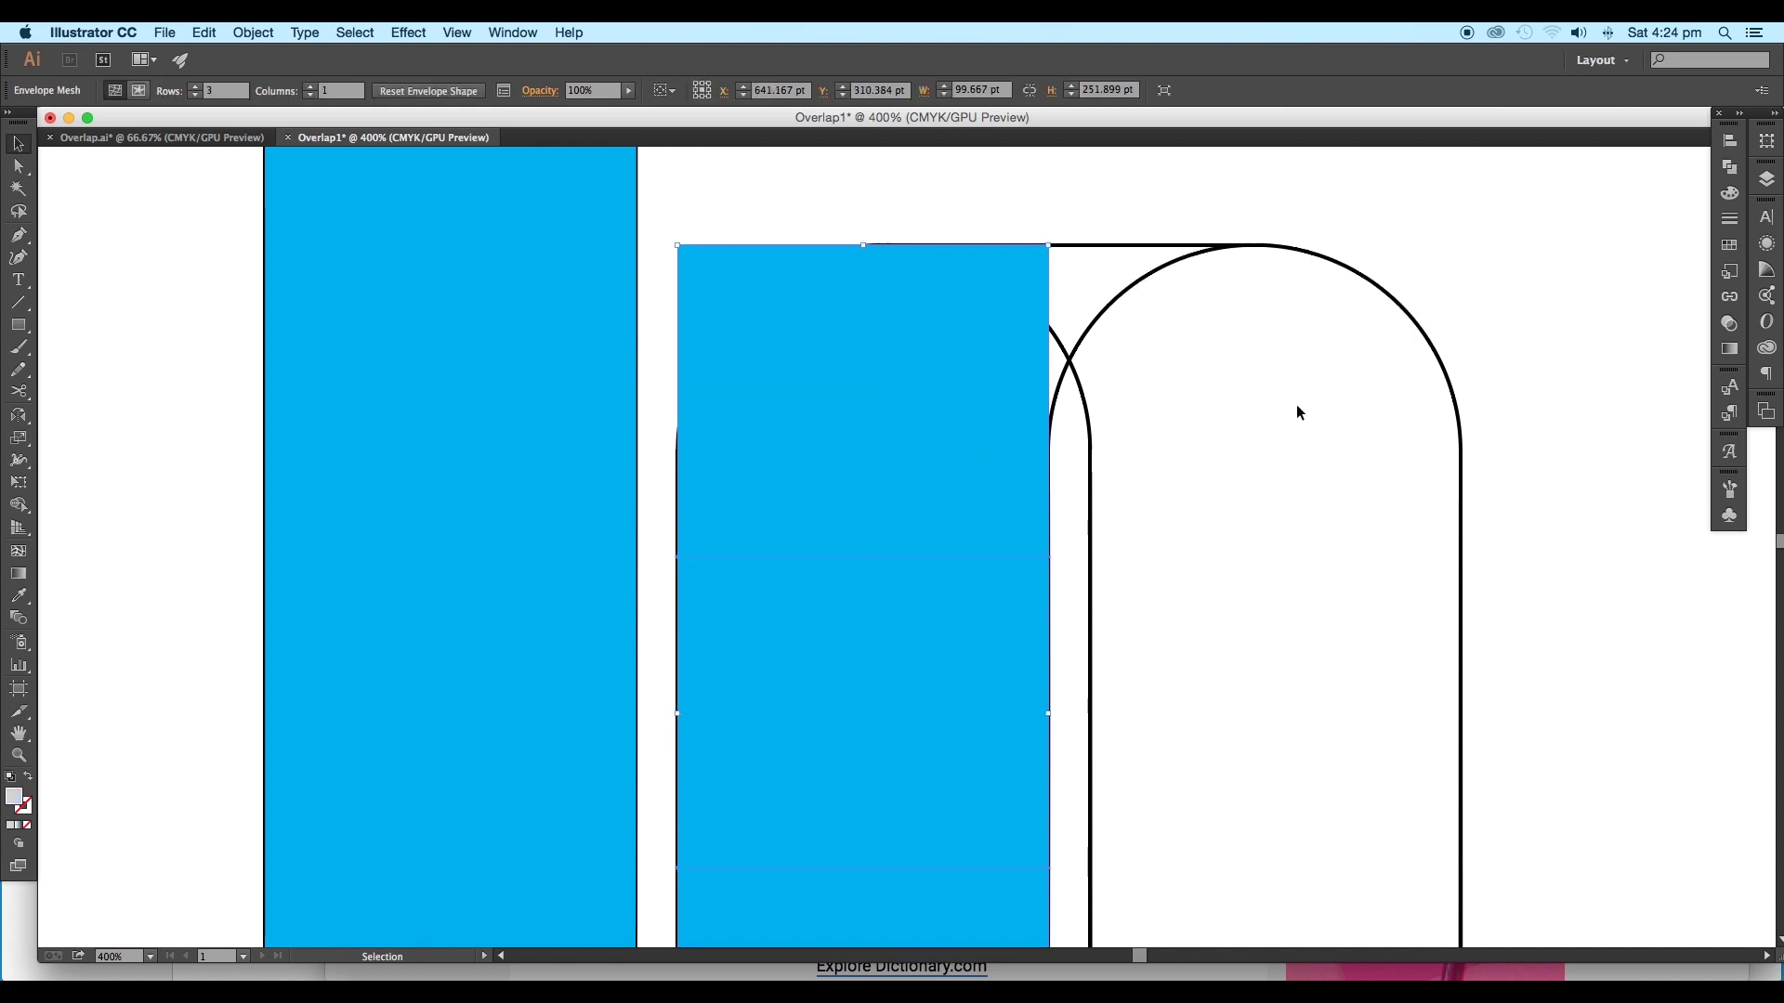
Move the upper inner row of mesh points on the middle rectangle up to where the upper bend starts.
key(super+minus)
click(16, 172)
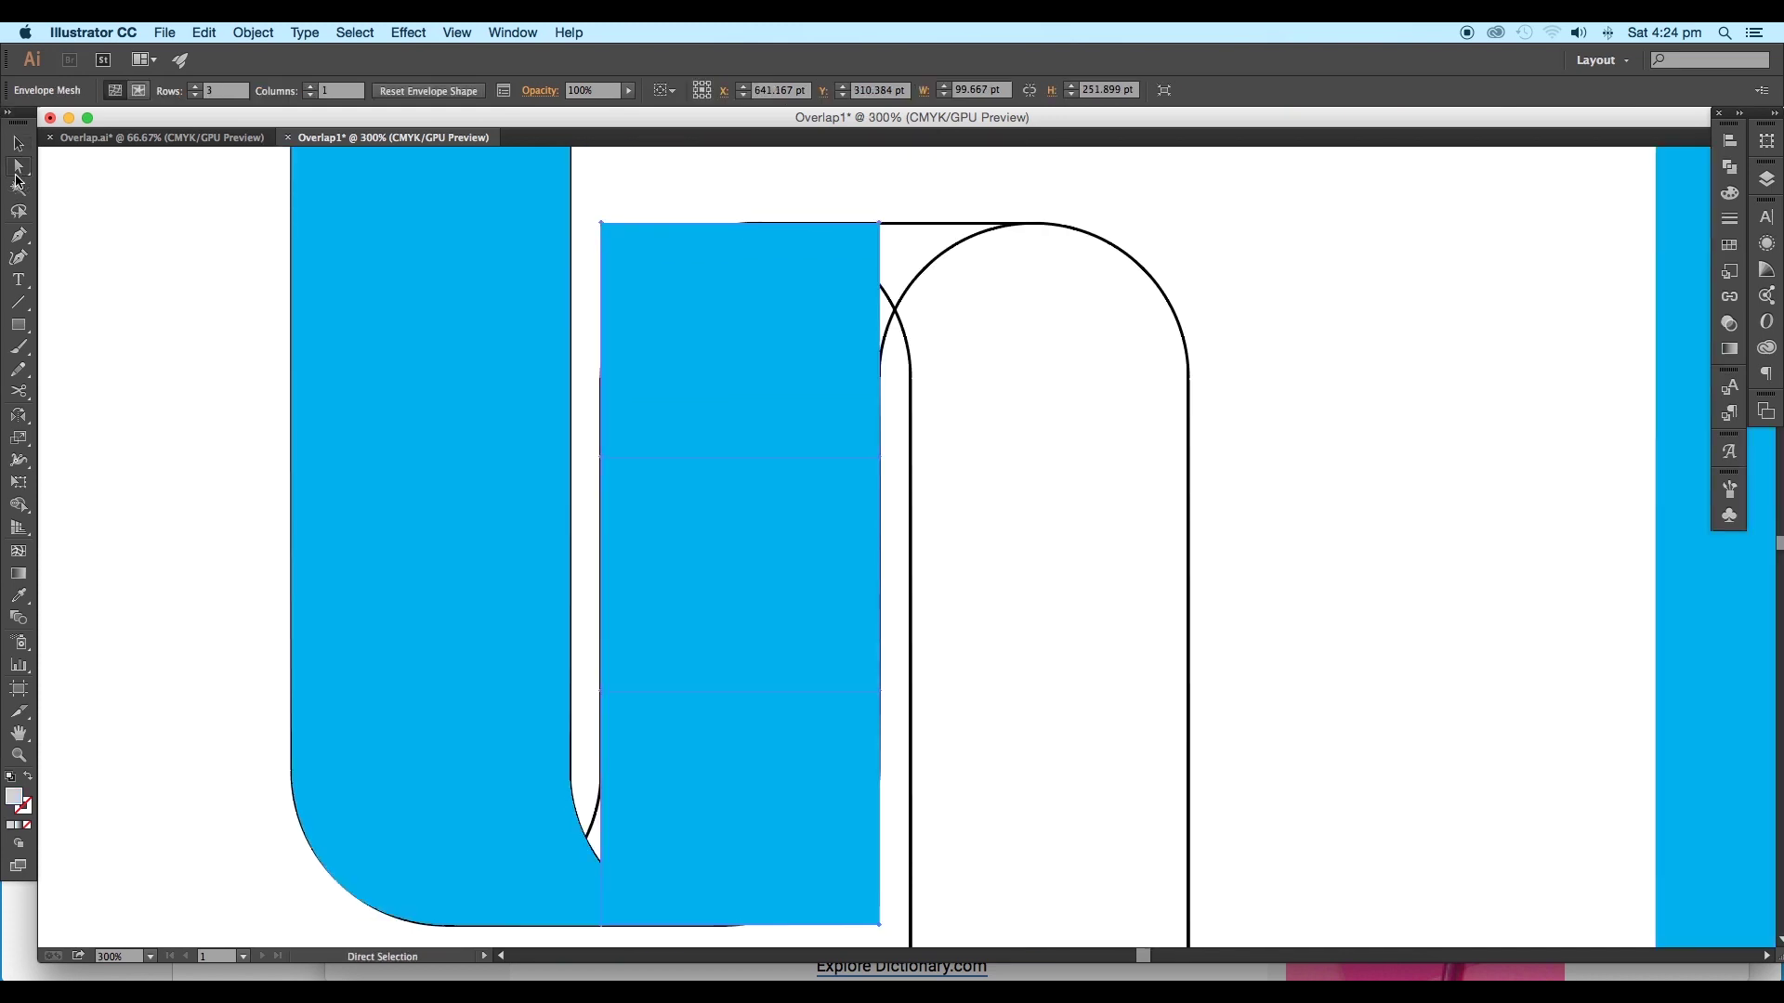
click(881, 458)
shift+click(602, 458)
drag(879, 459, 884, 366)
Move the lower inner row of mesh points on the middle rectangle down to where the lower bend starts.
scroll(911, 576, down, 5)
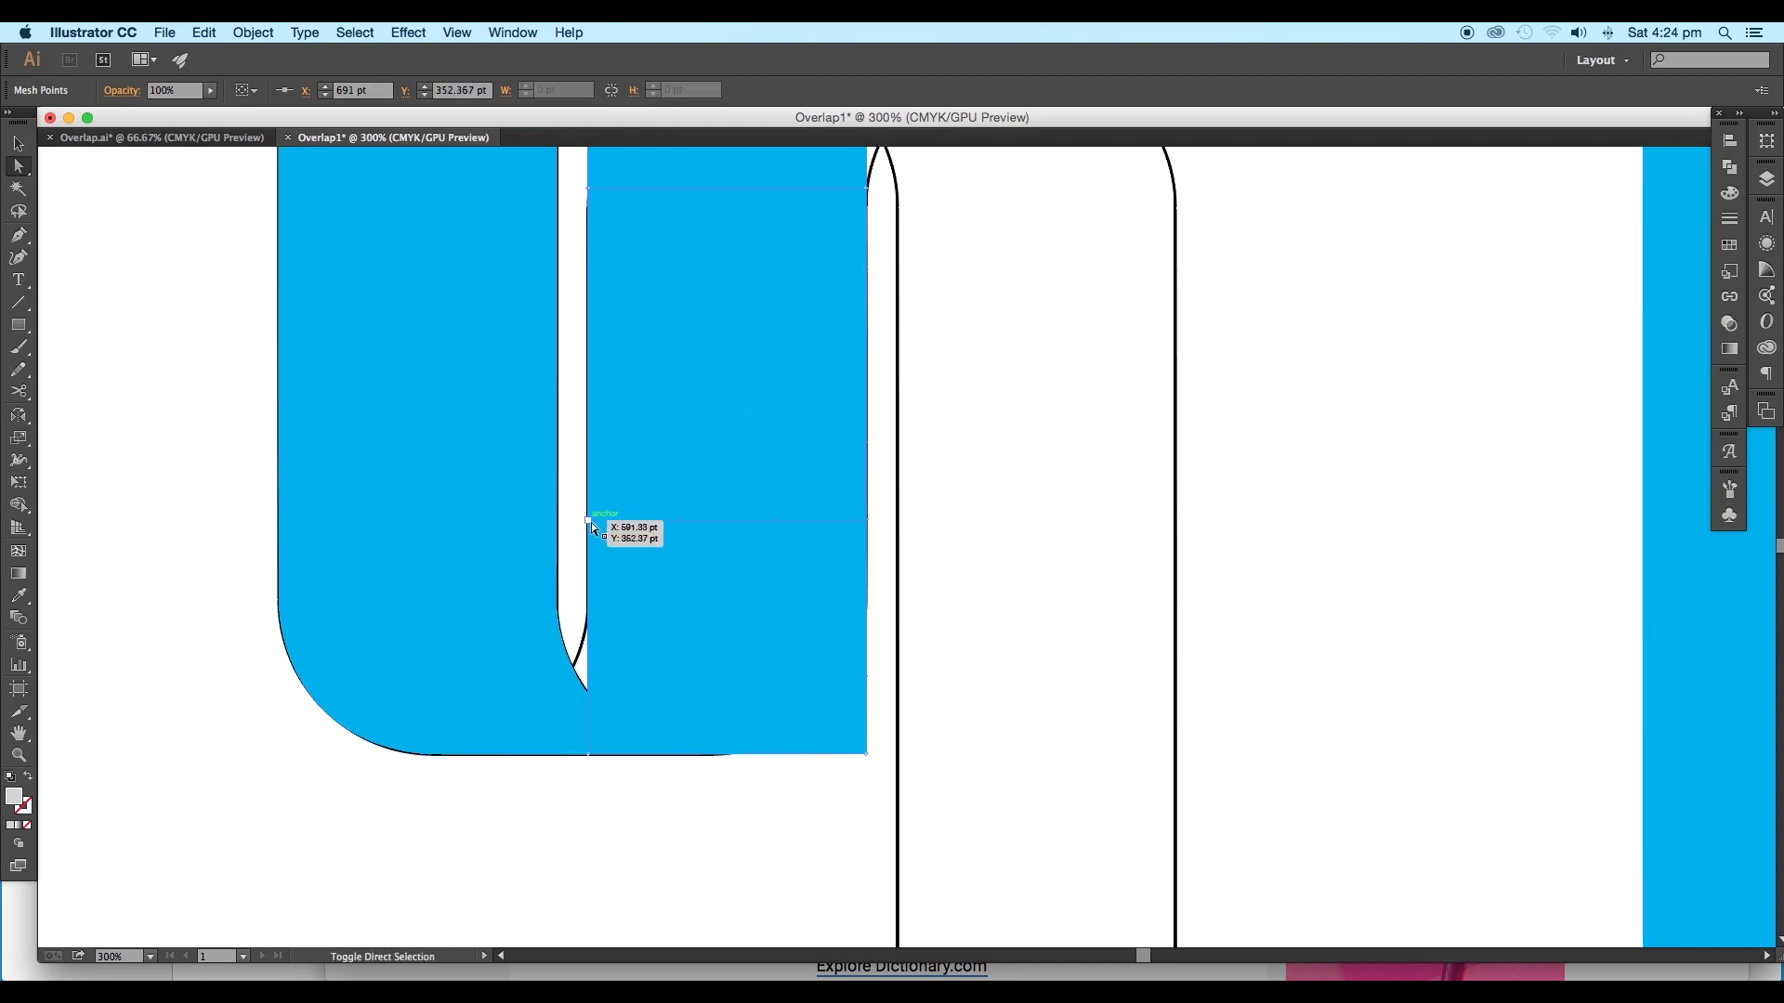
scroll(591, 523, up, 3)
drag(598, 494, 599, 709)
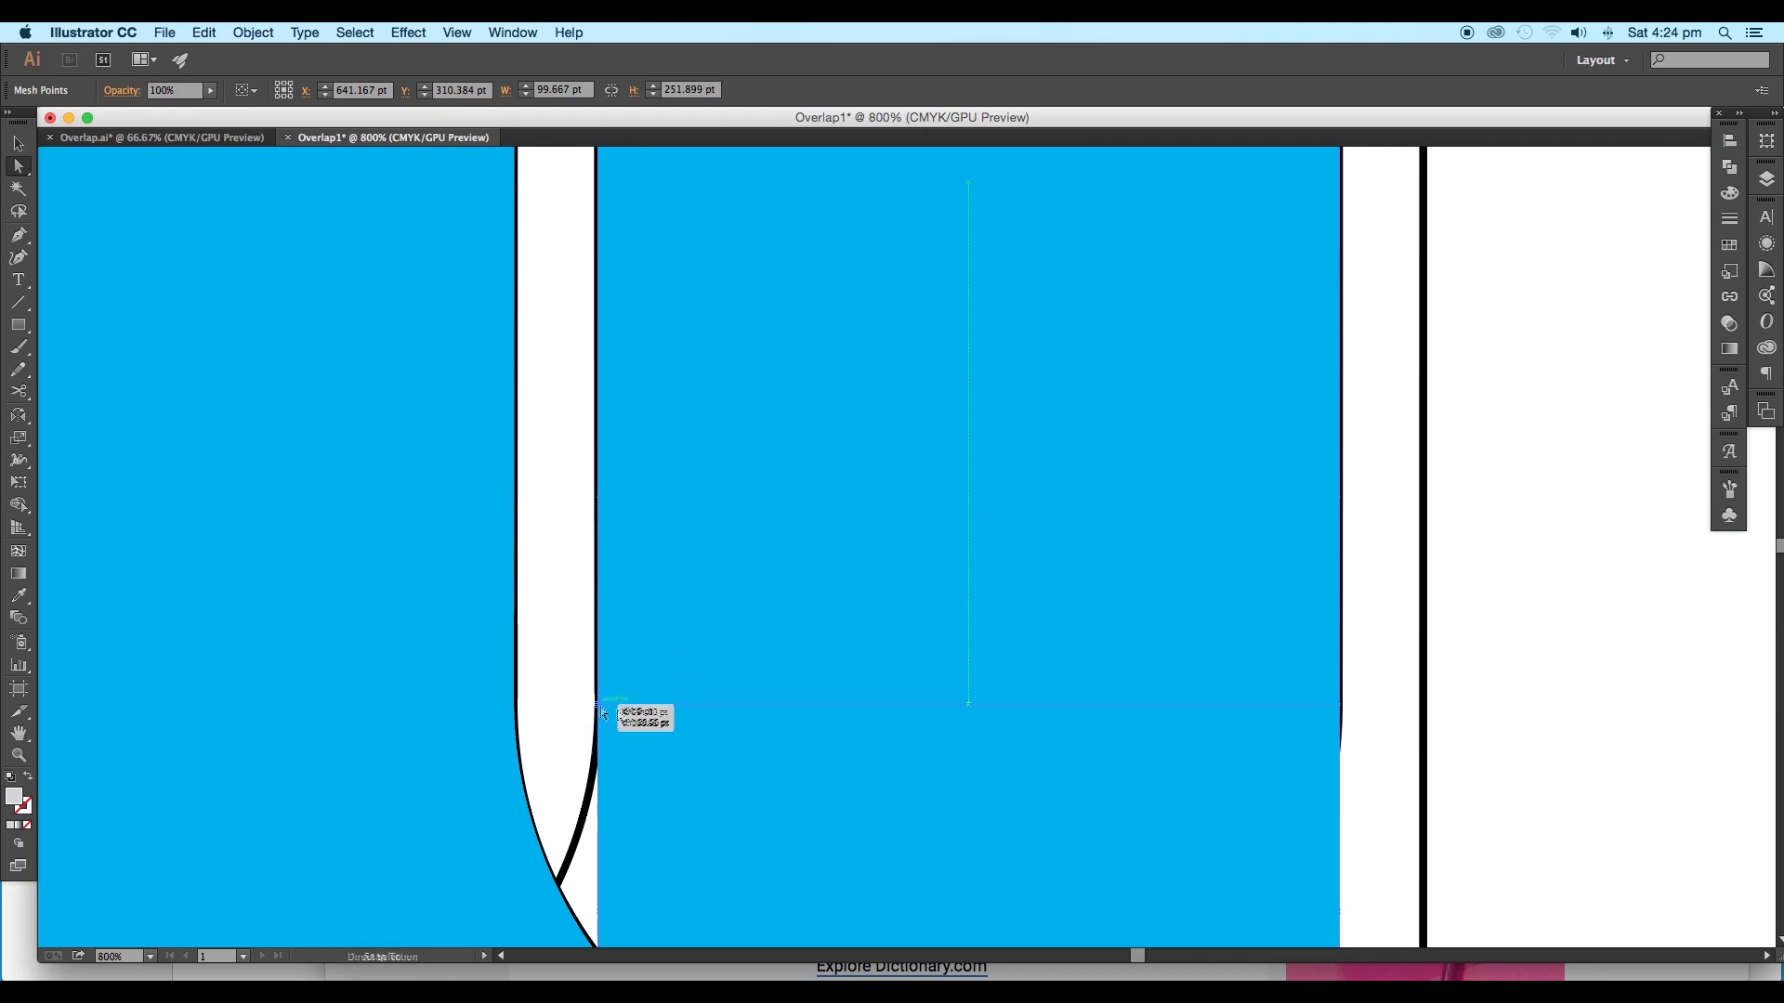
Move the two top mesh points of the middle ribbon sideways onto the ends of the upper connecting line.
scroll(632, 714, down, 3)
drag(846, 403, 827, 706)
scroll(866, 595, up, 2)
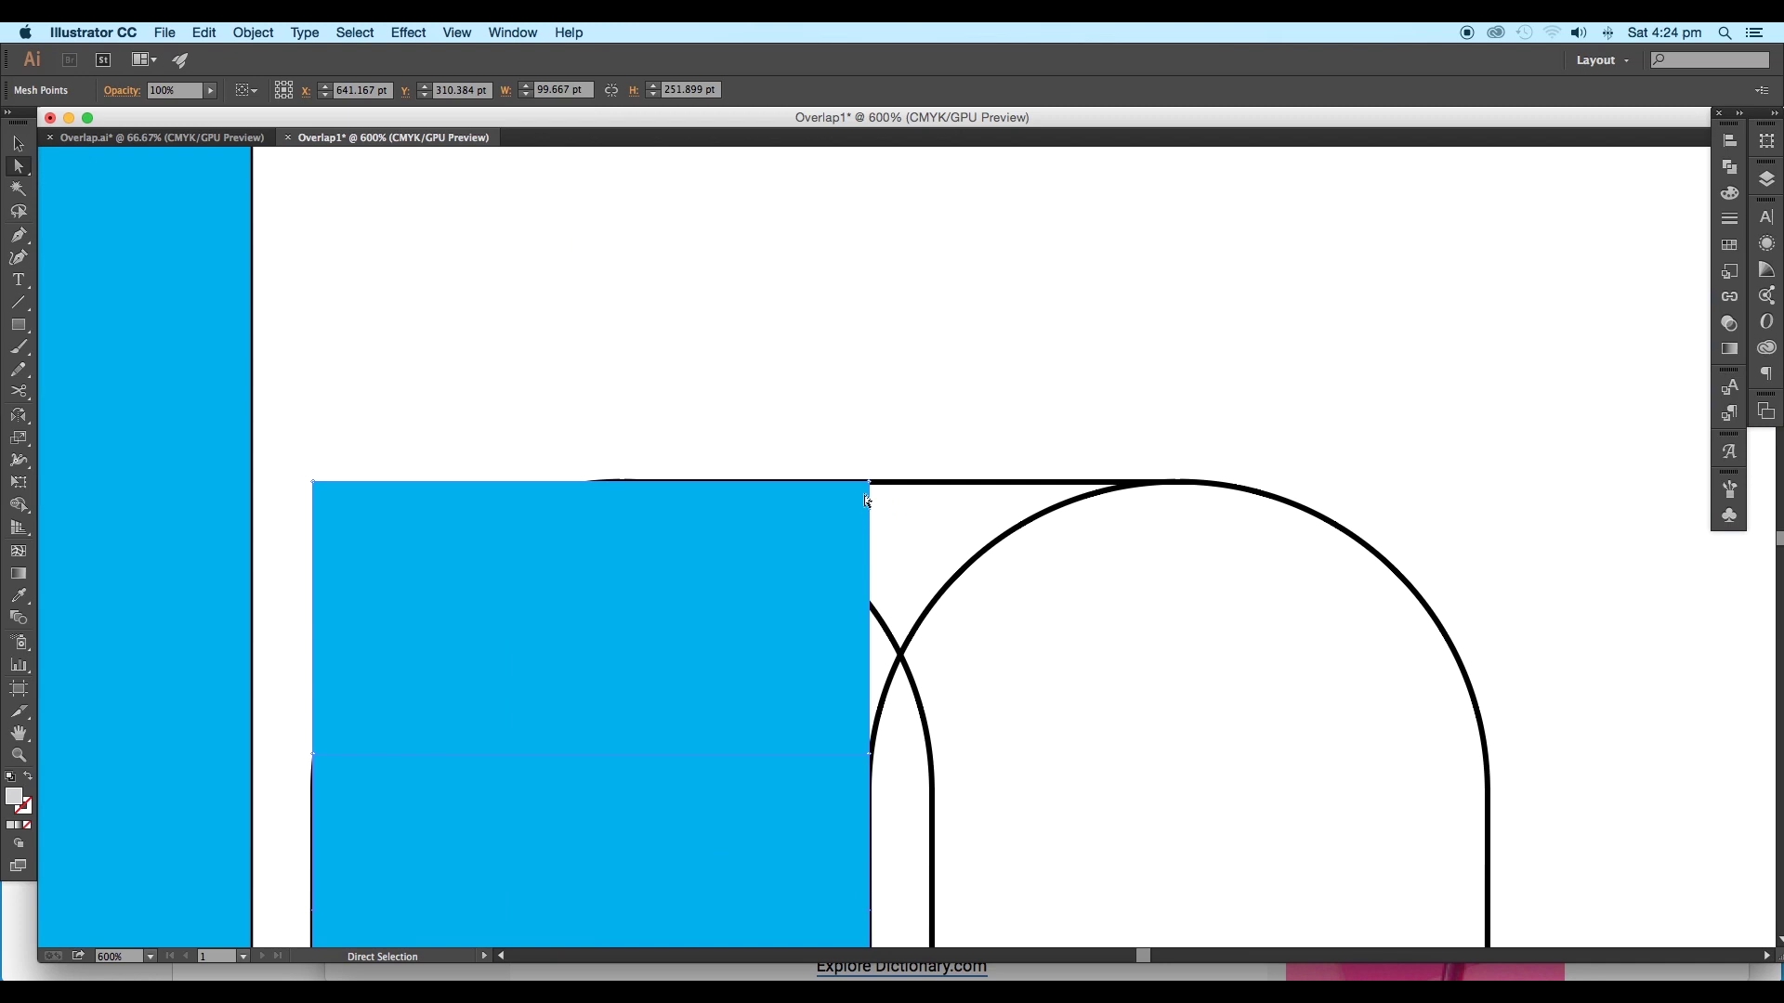
click(869, 484)
shift+click(317, 485)
drag(870, 484, 1180, 485)
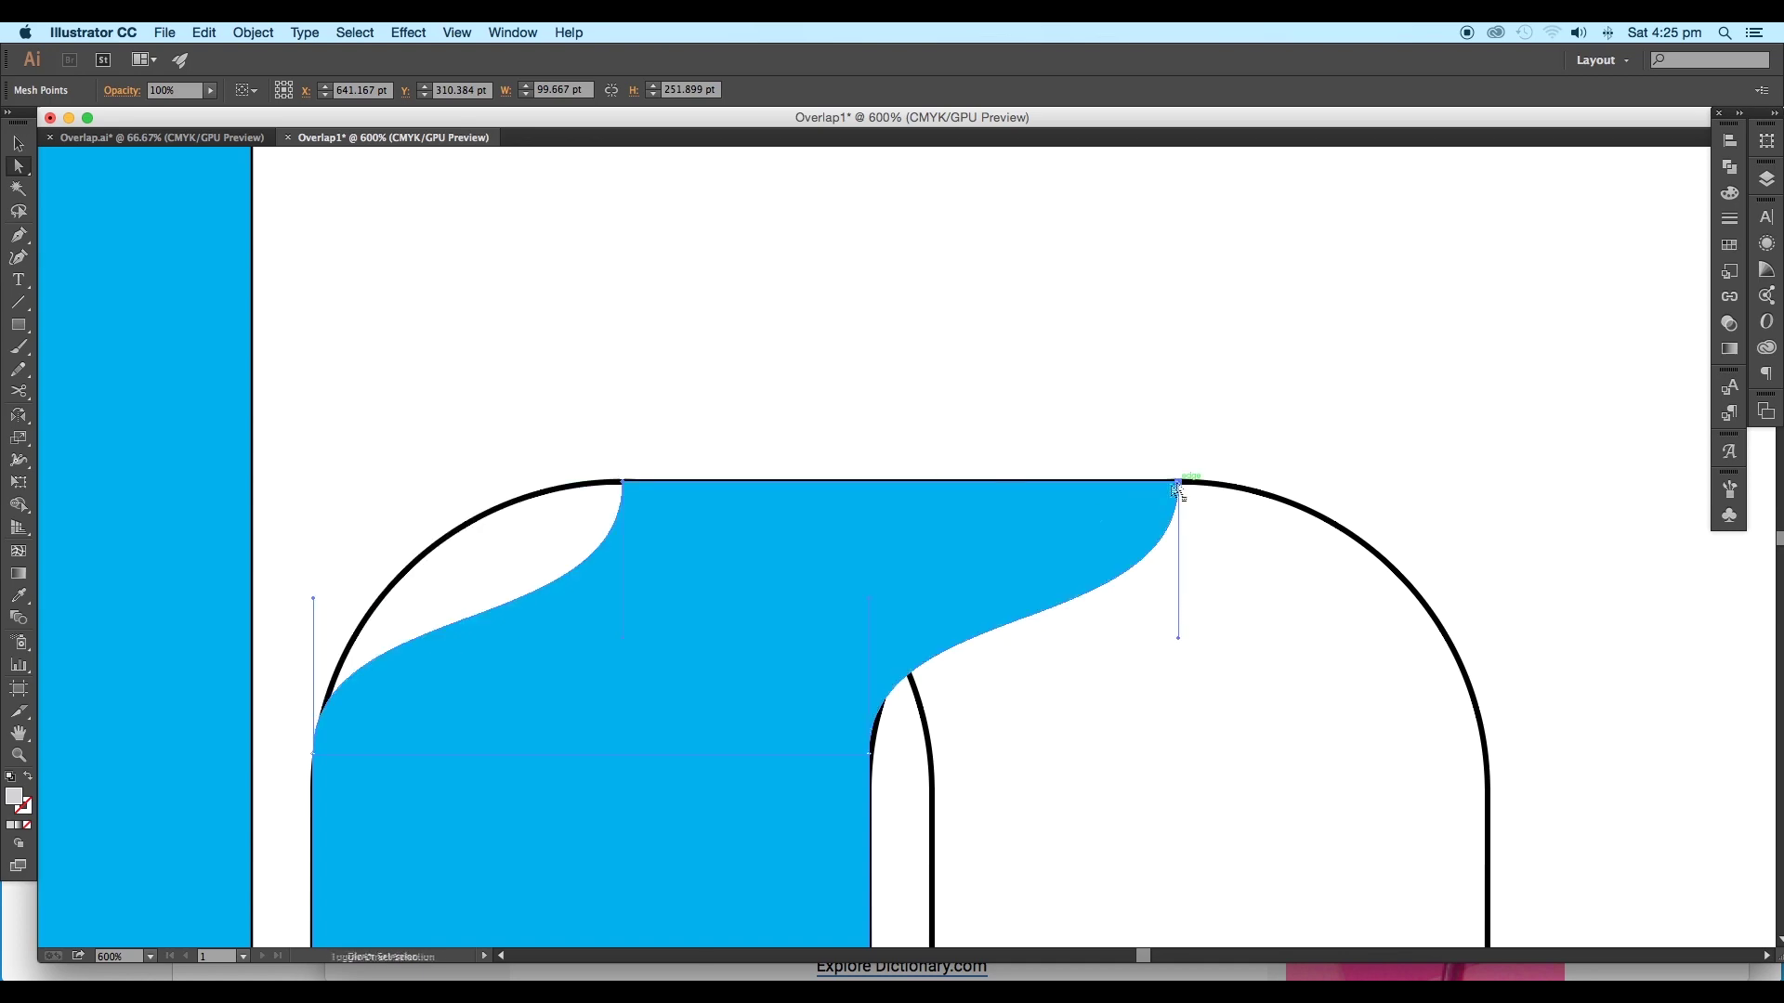
Adjust the handles around the middle ribbon's top so that both edges follow the curves of the upper bend.
scroll(944, 490, down, 3)
scroll(958, 580, up, 3)
drag(605, 520, 608, 561)
drag(814, 538, 694, 450)
drag(681, 443, 681, 443)
drag(1180, 540, 1029, 434)
scroll(1050, 441, up, 2)
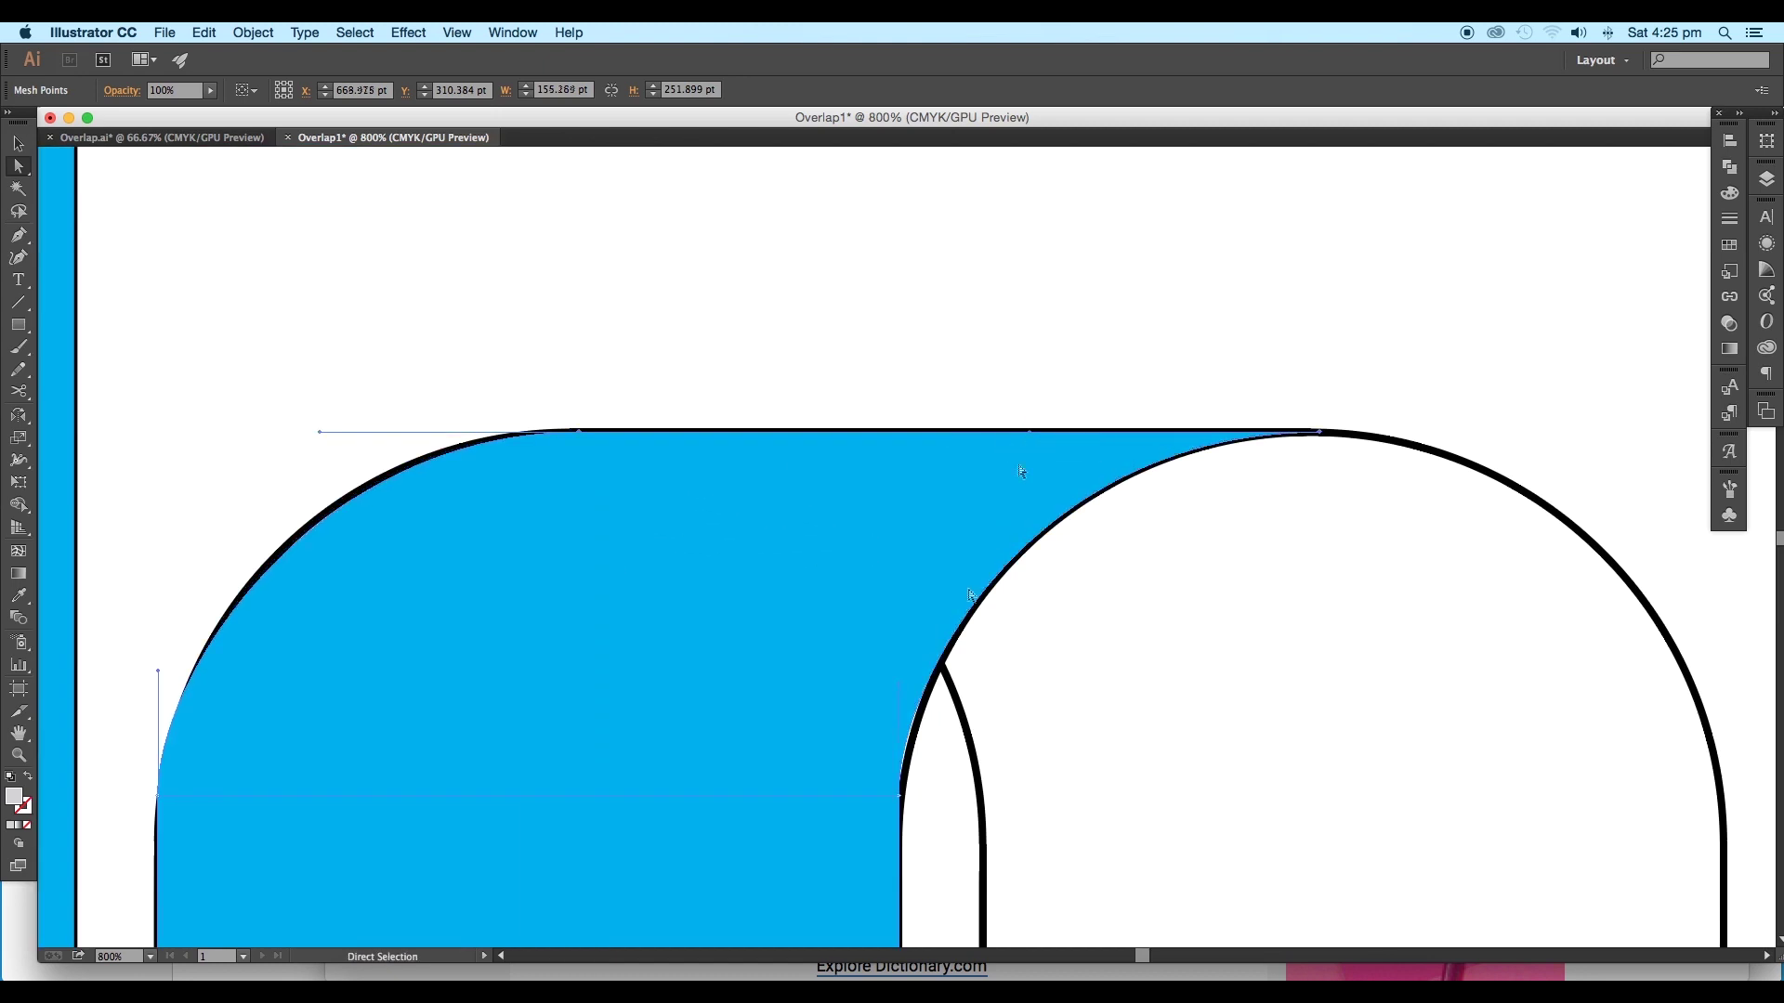
Lower the middle ribbon's upper inner row of mesh points slightly to fit the start of the bend.
scroll(895, 685, down, 4)
click(950, 617)
shift+click(207, 616)
drag(950, 616, 950, 636)
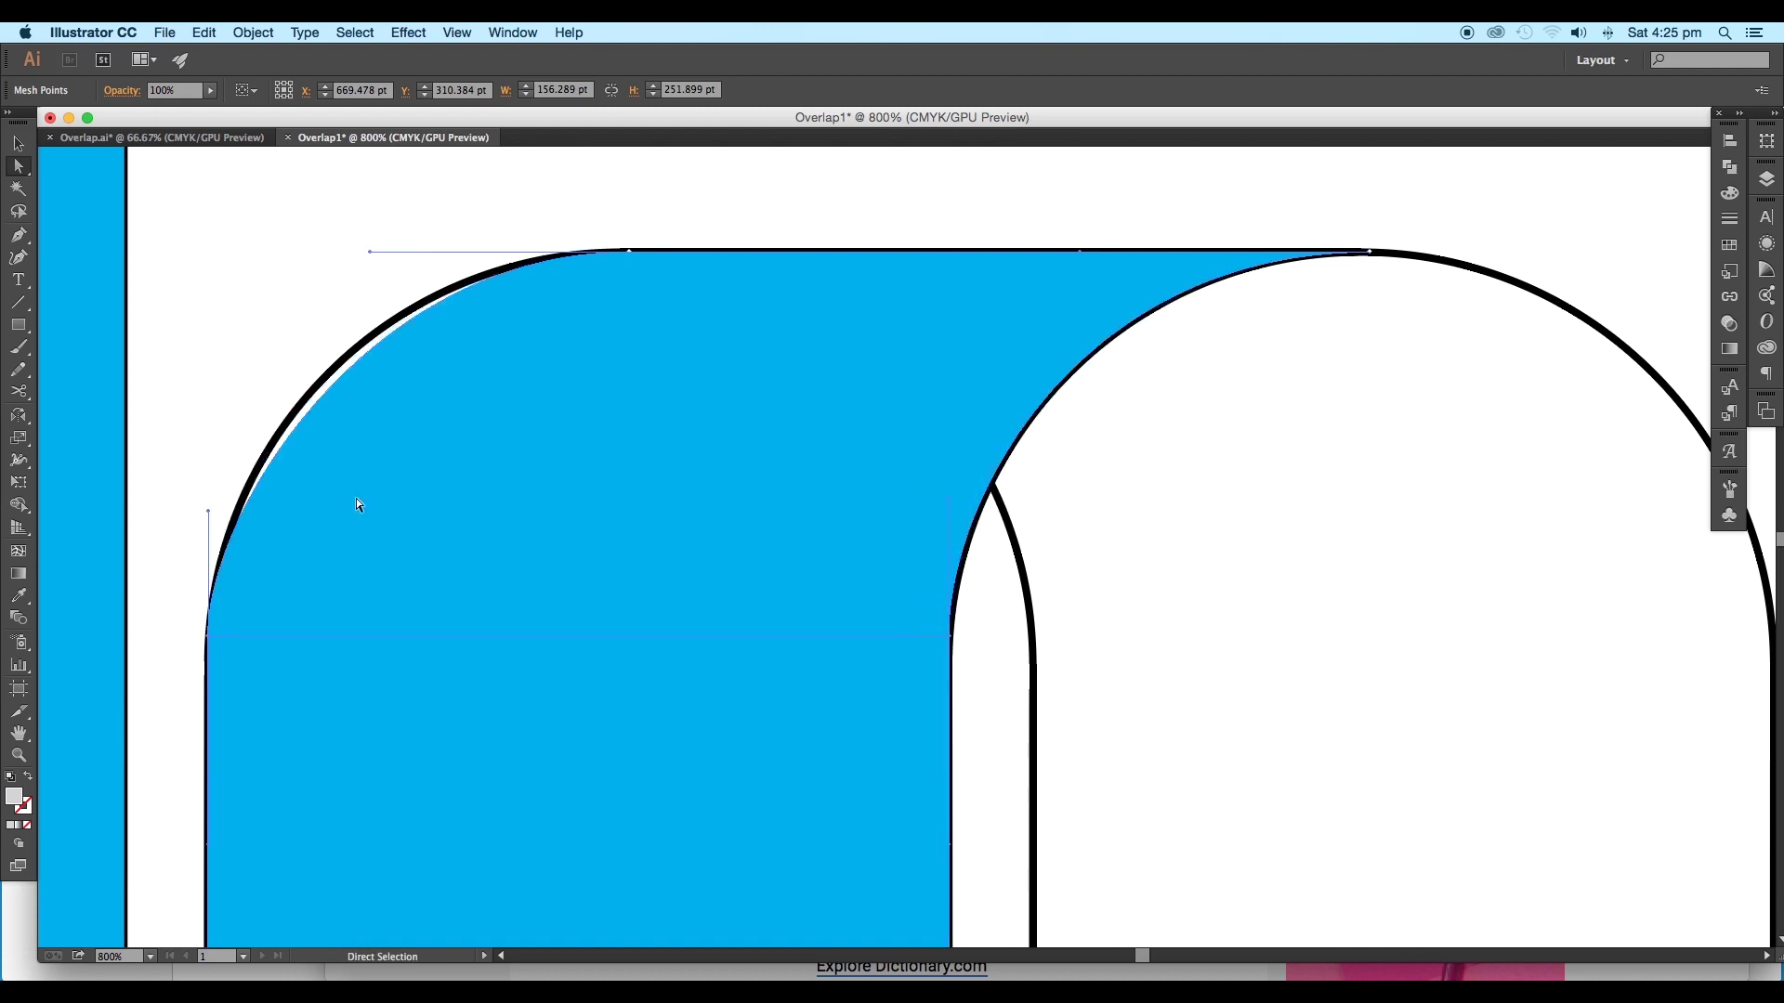
Move the two bottom mesh points of the middle ribbon sideways onto the ends of the lower connecting line.
scroll(310, 550, down, 2)
drag(622, 938, 1114, 251)
scroll(1022, 465, up, 1)
click(1183, 667)
shift+click(626, 668)
drag(624, 668, 313, 668)
Adjust the handles around the middle ribbon's bottom so that both edges follow the lower bend, and deselect the ribbon.
scroll(906, 636, up, 1)
drag(866, 470, 1006, 678)
drag(1276, 474, 1277, 505)
drag(1005, 678, 1075, 678)
drag(708, 560, 1149, 617)
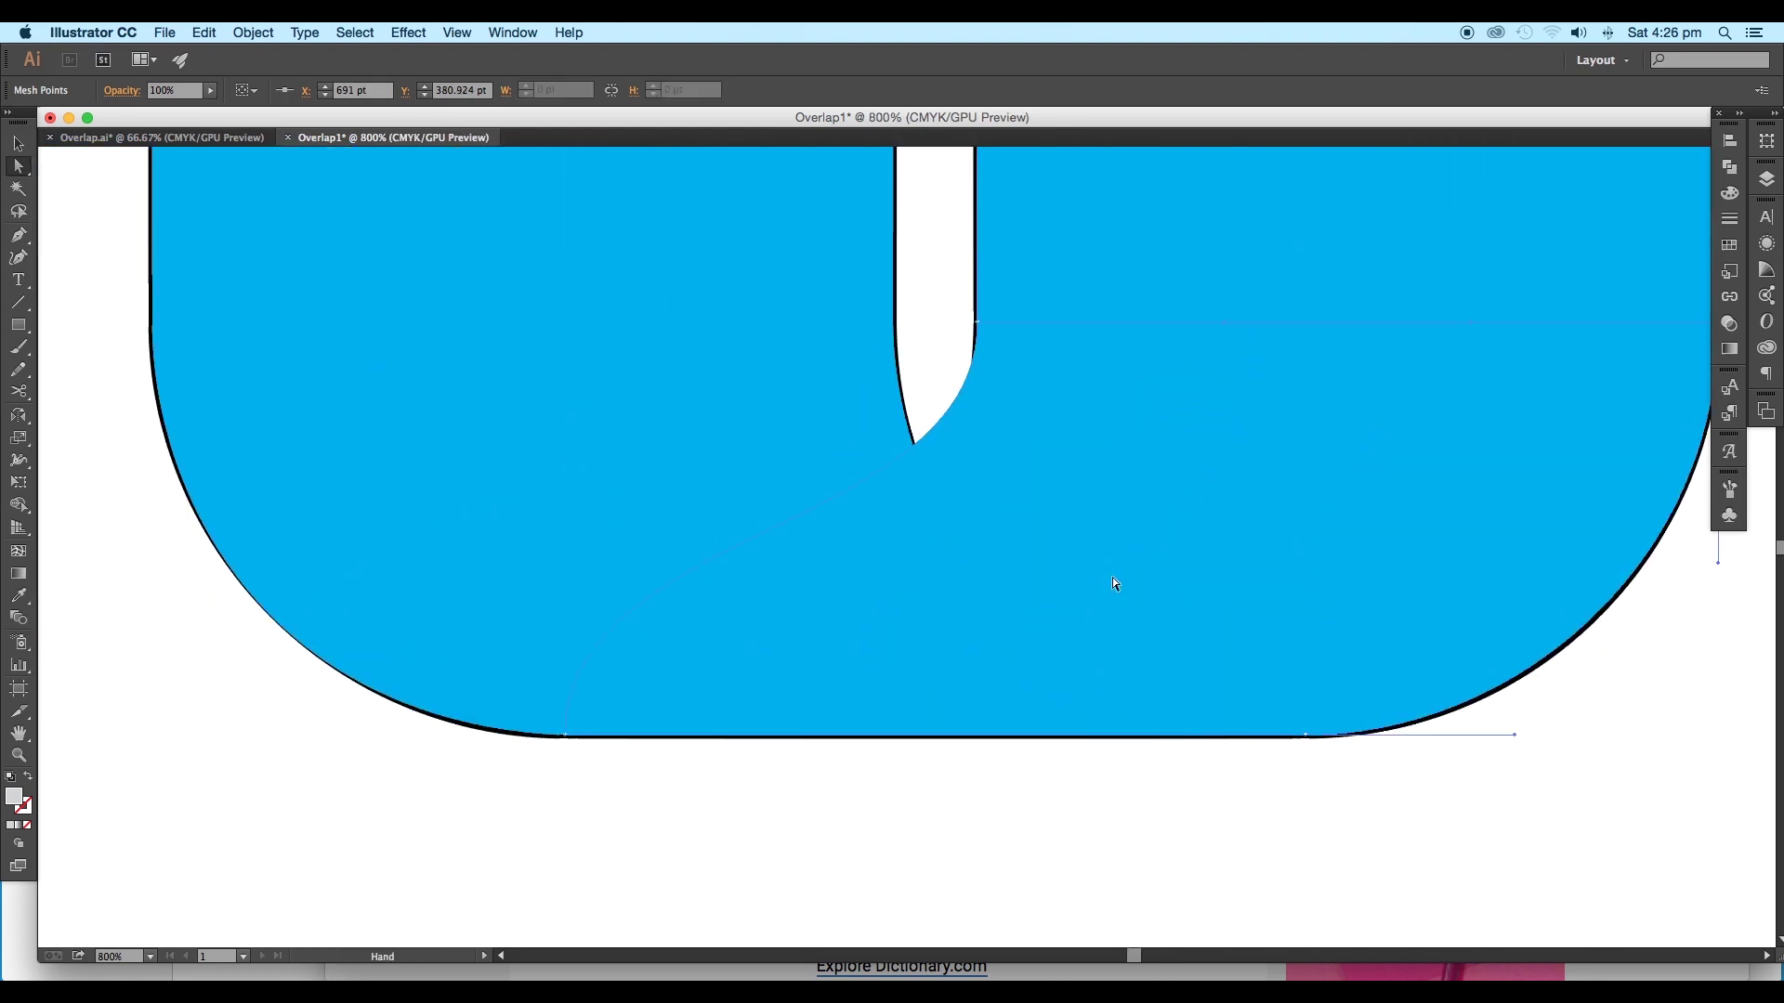
click(566, 736)
shift+click(567, 736)
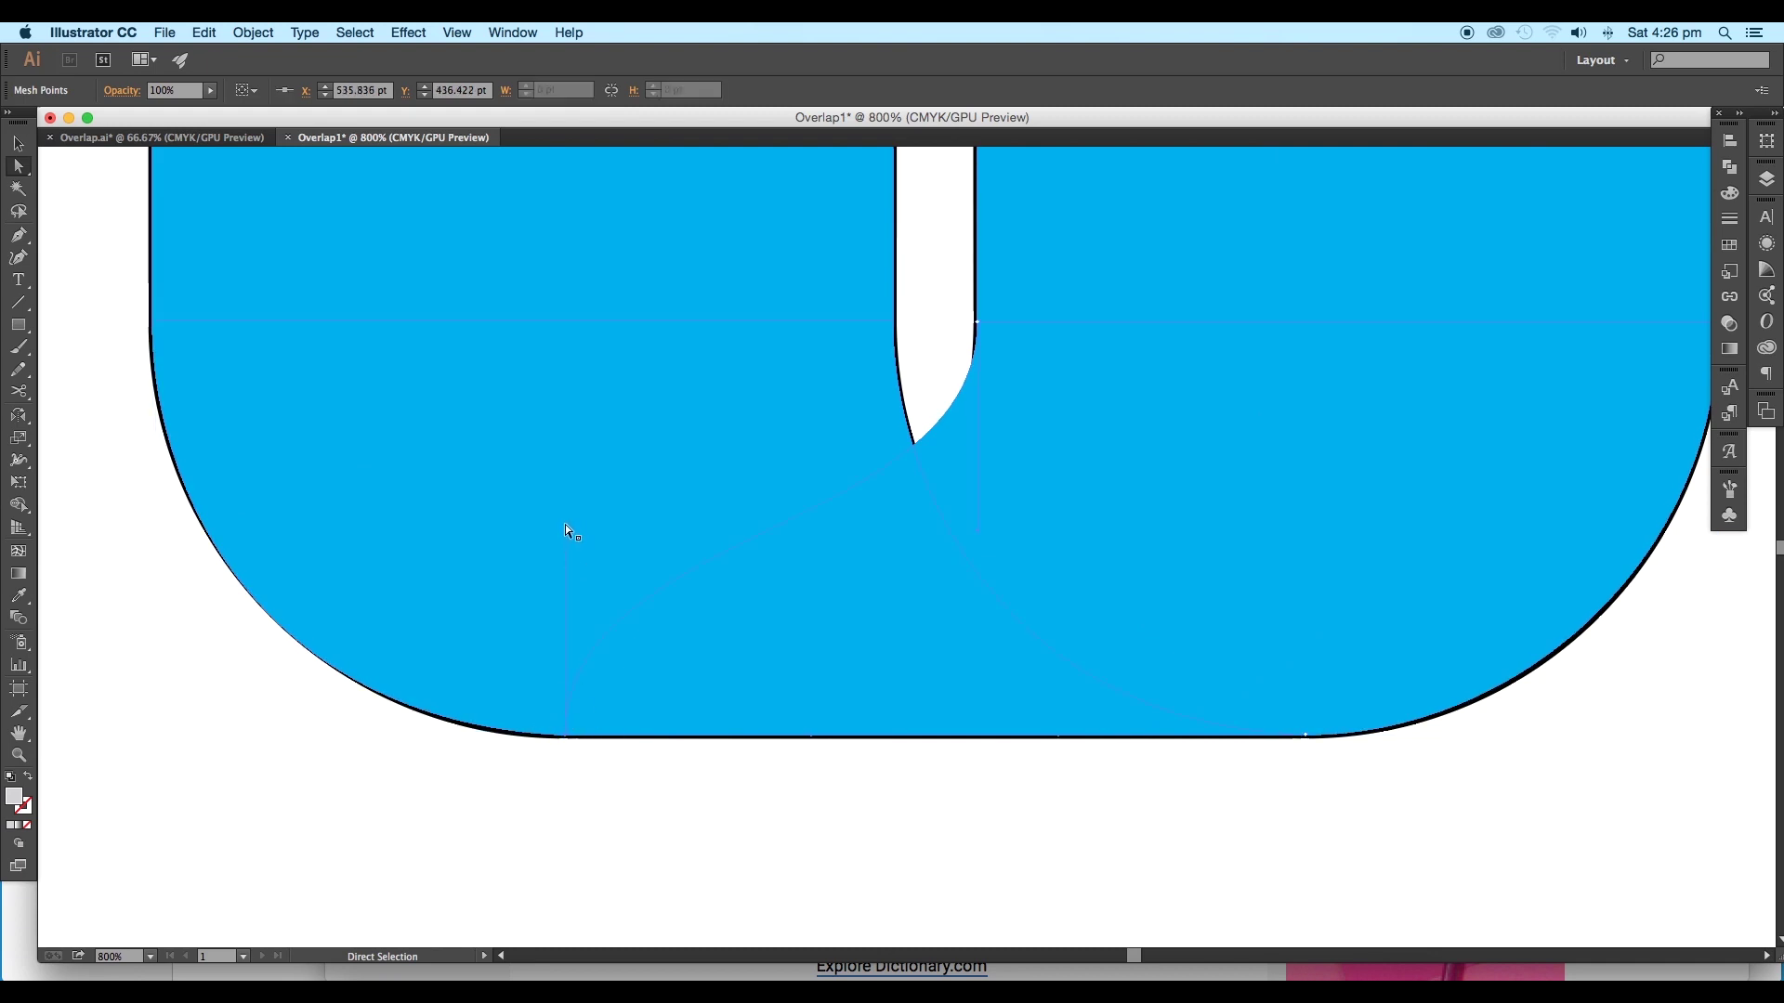
drag(769, 685, 815, 733)
scroll(815, 732, down, 4)
click(13, 146)
click(201, 219)
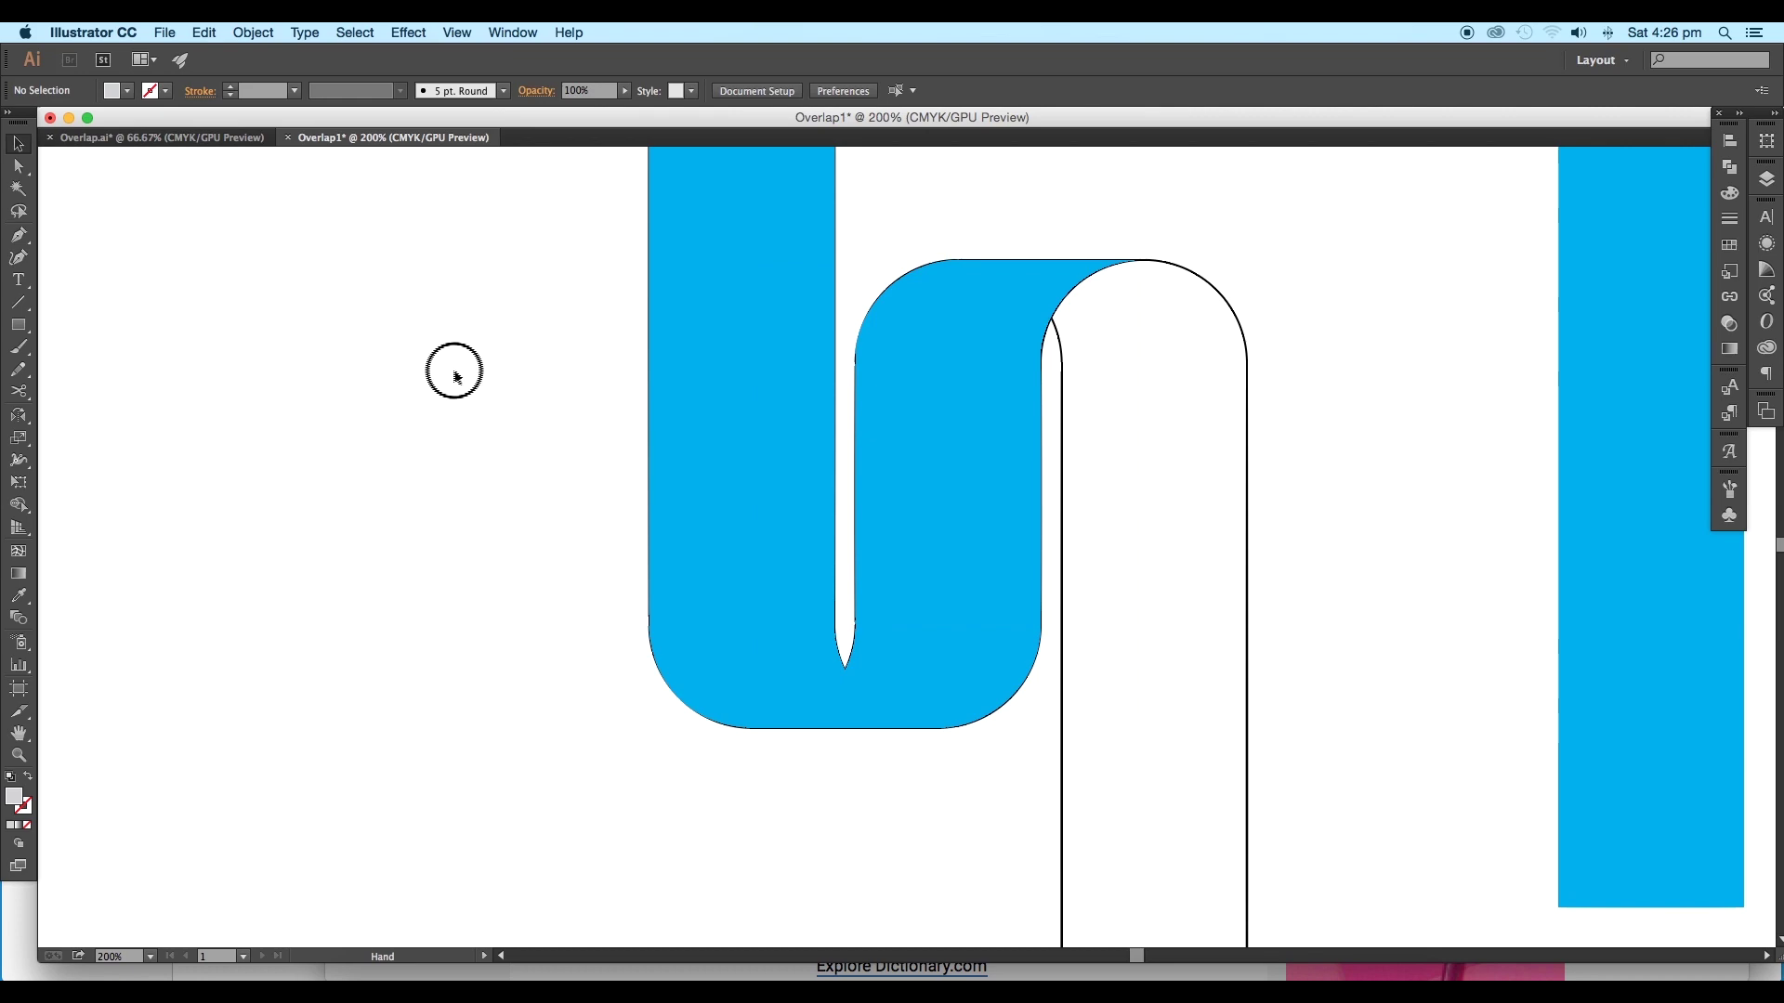
Duplicate the left ribbon and place the copy beside the right-hand column of the paths.
drag(454, 370, 240, 378)
drag(721, 440, 647, 427)
scroll(648, 428, down, 1)
click(879, 533)
click(1018, 476)
click(553, 368)
scroll(551, 374, down, 1)
drag(539, 395, 818, 506)
Delete the remaining plain cyan rectangle and move the ribbon copy clear of the outline paths.
click(946, 470)
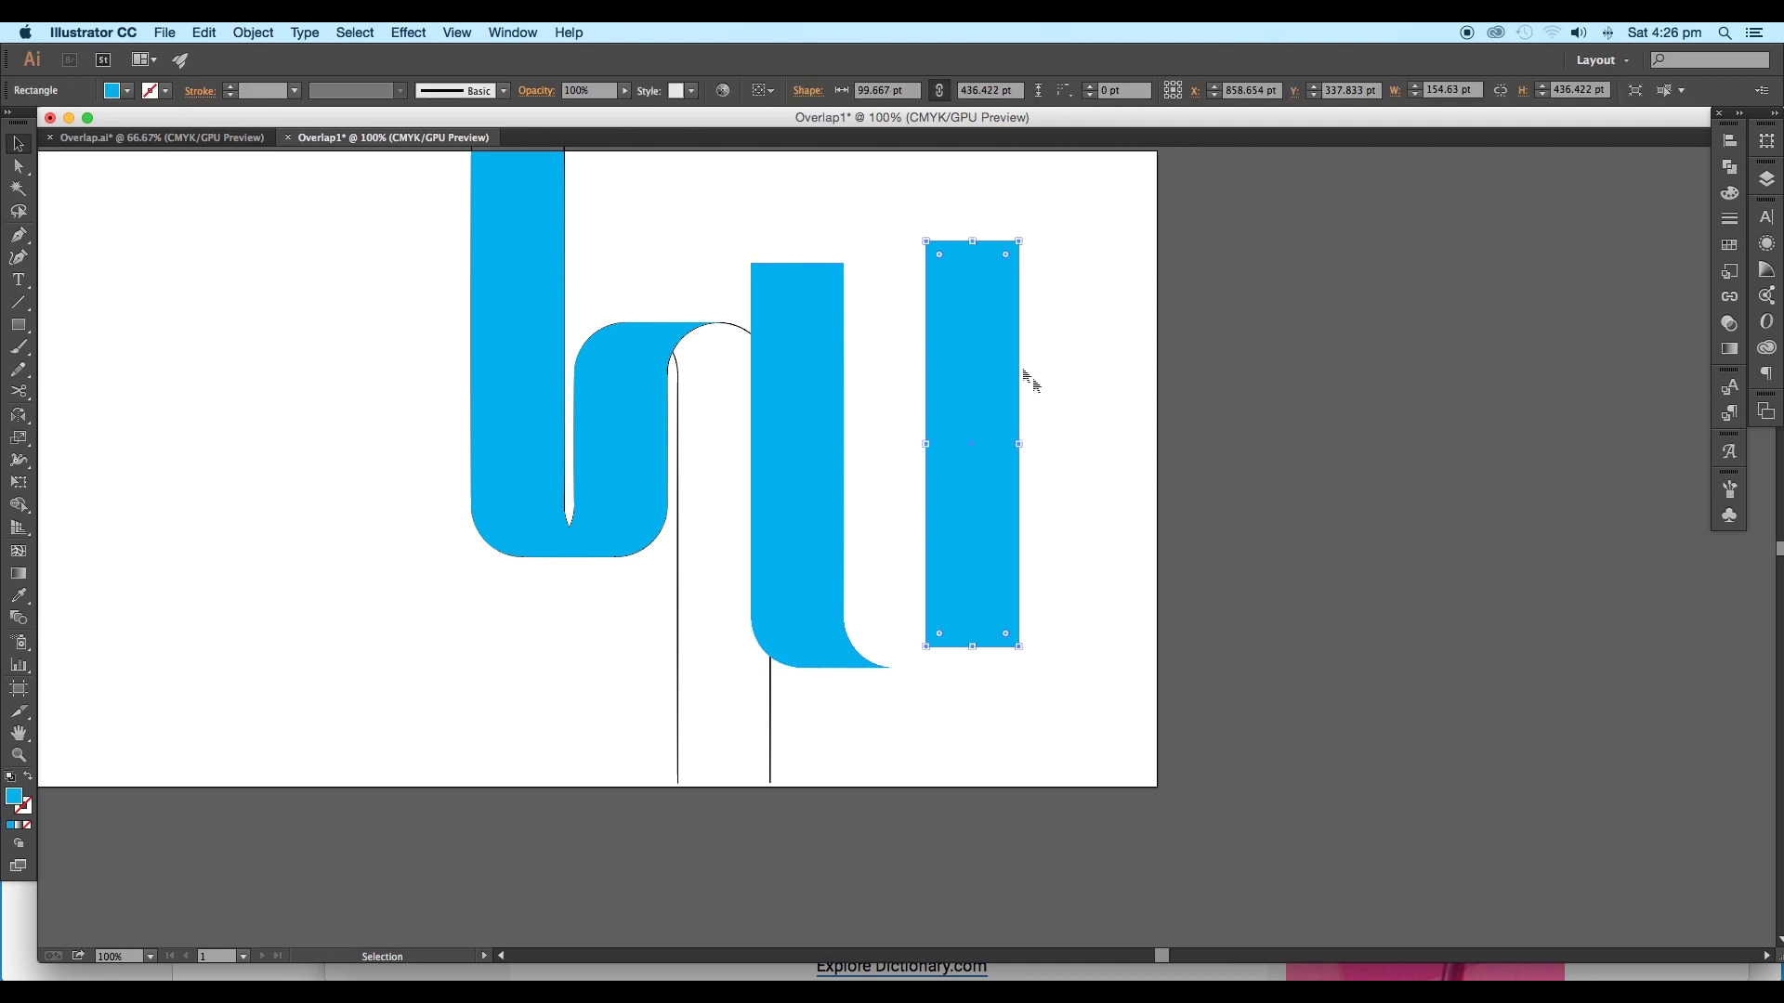
key(Delete)
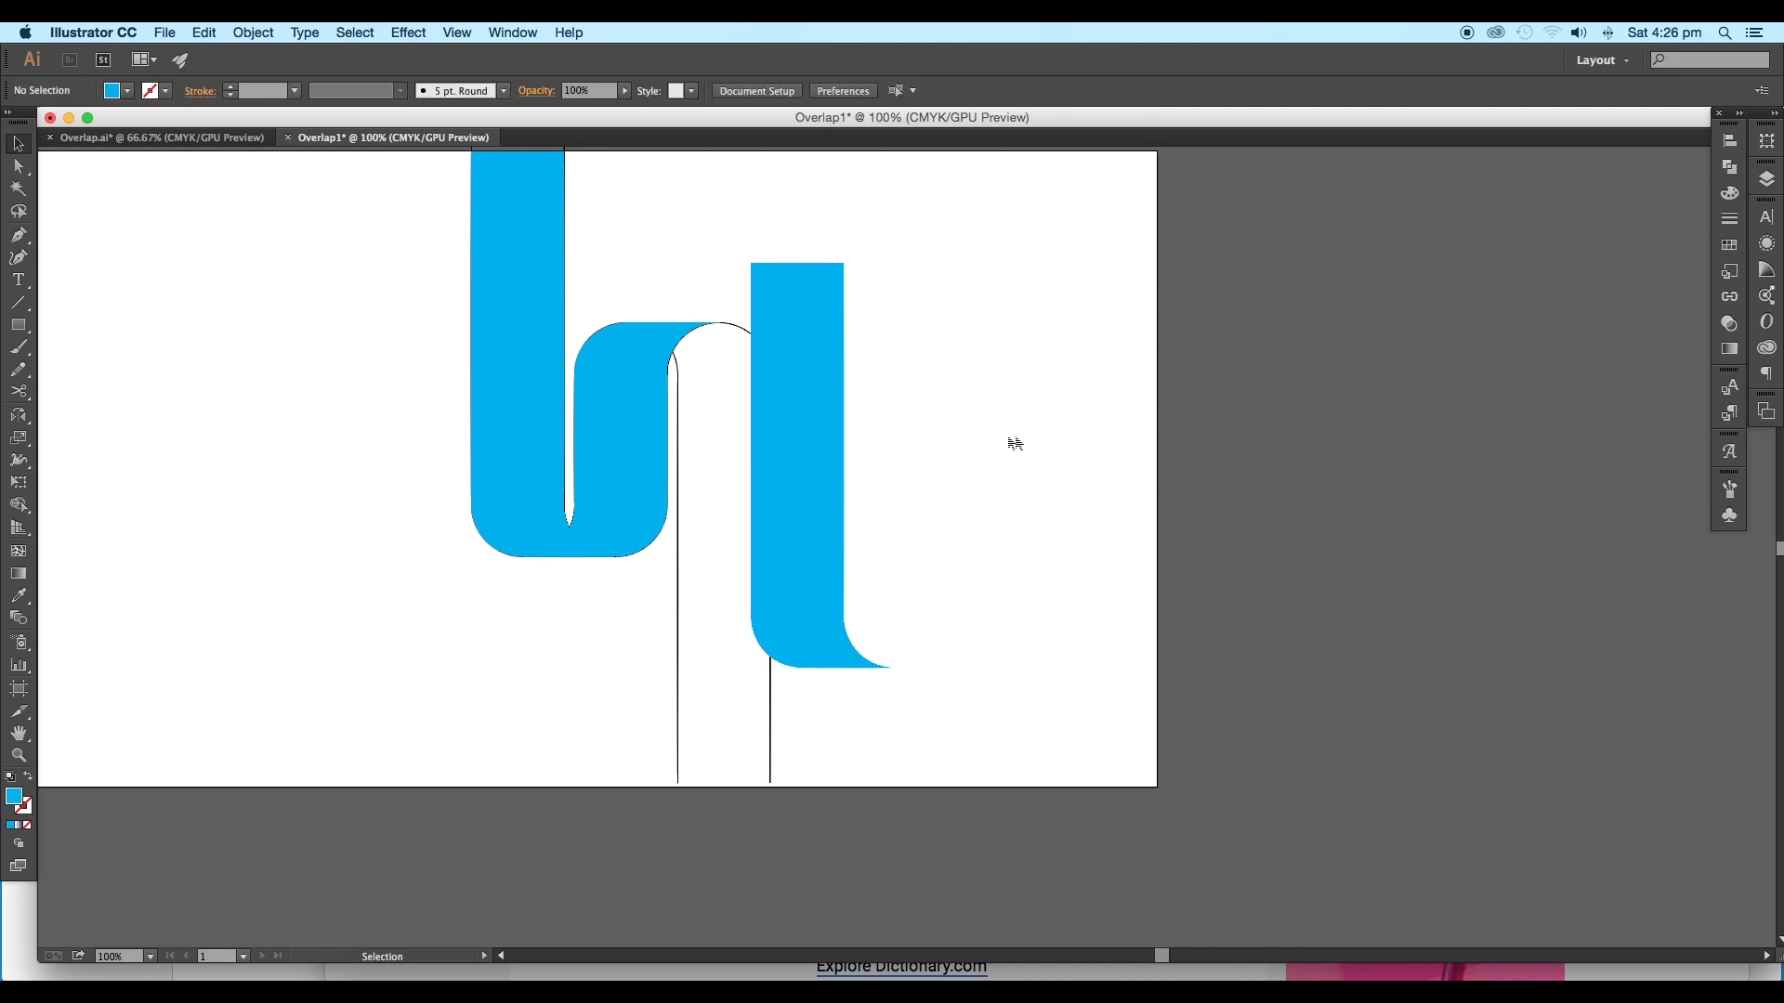
drag(821, 427, 857, 506)
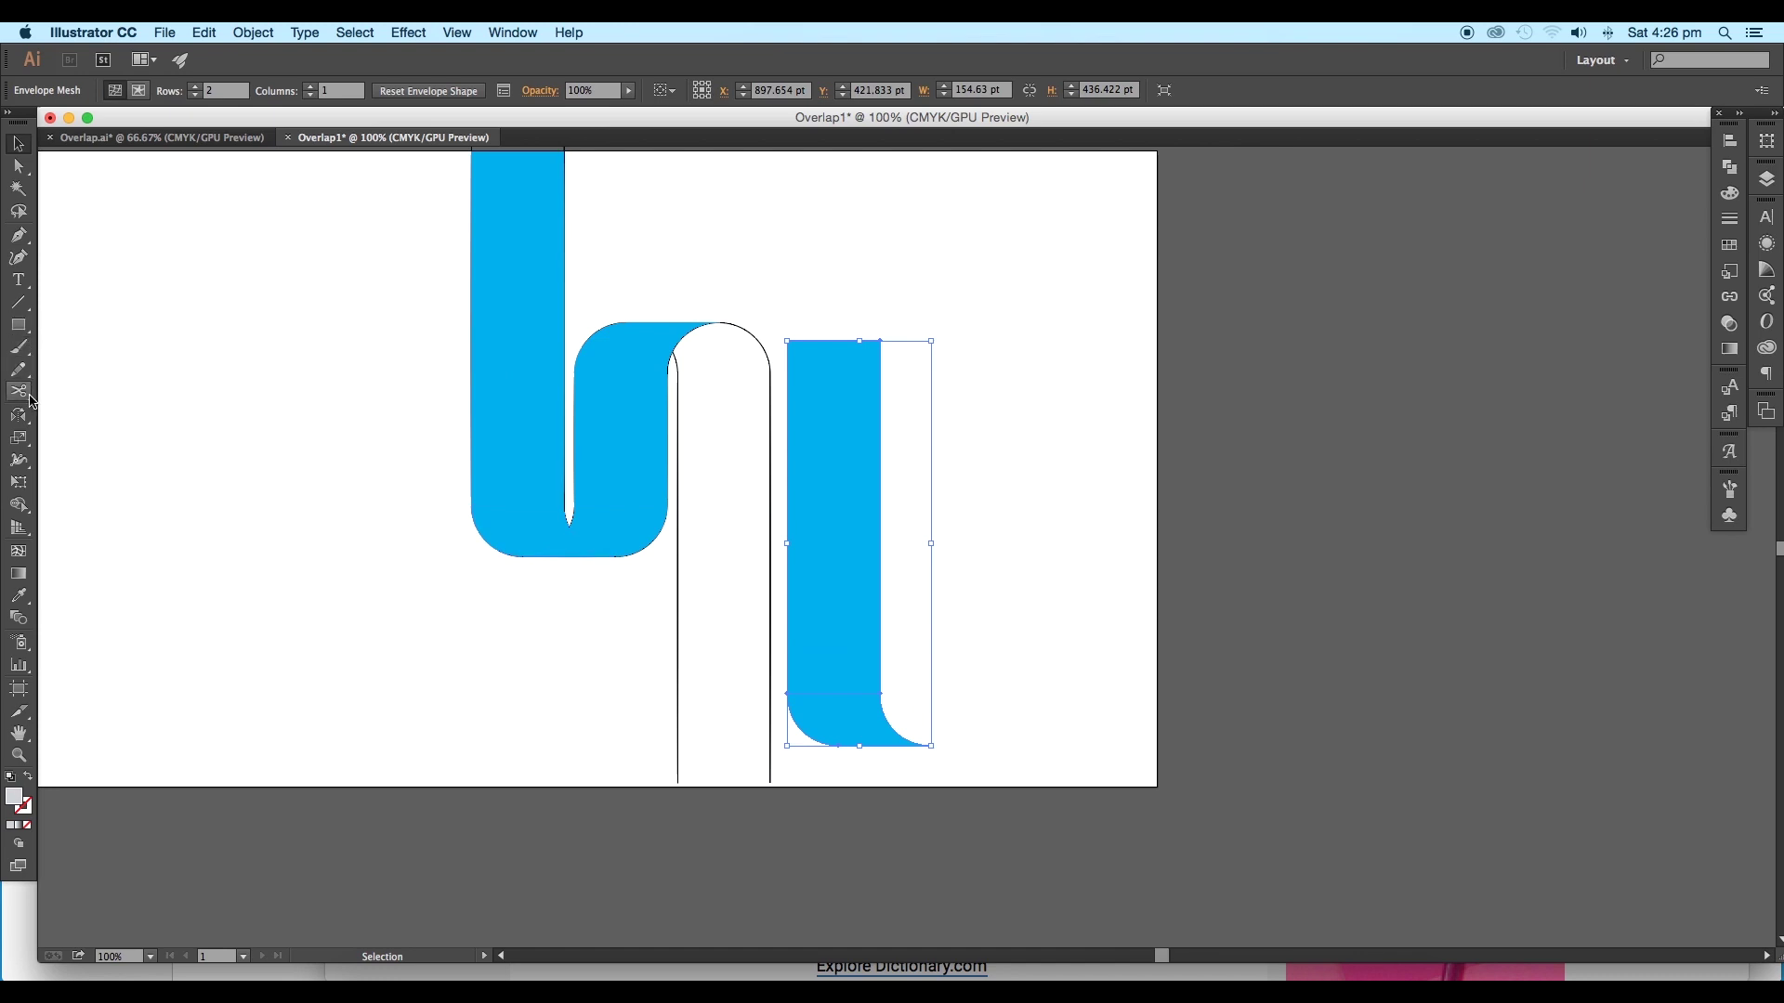
Reflect the ribbon copy across the horizontal axis.
double_click(26, 418)
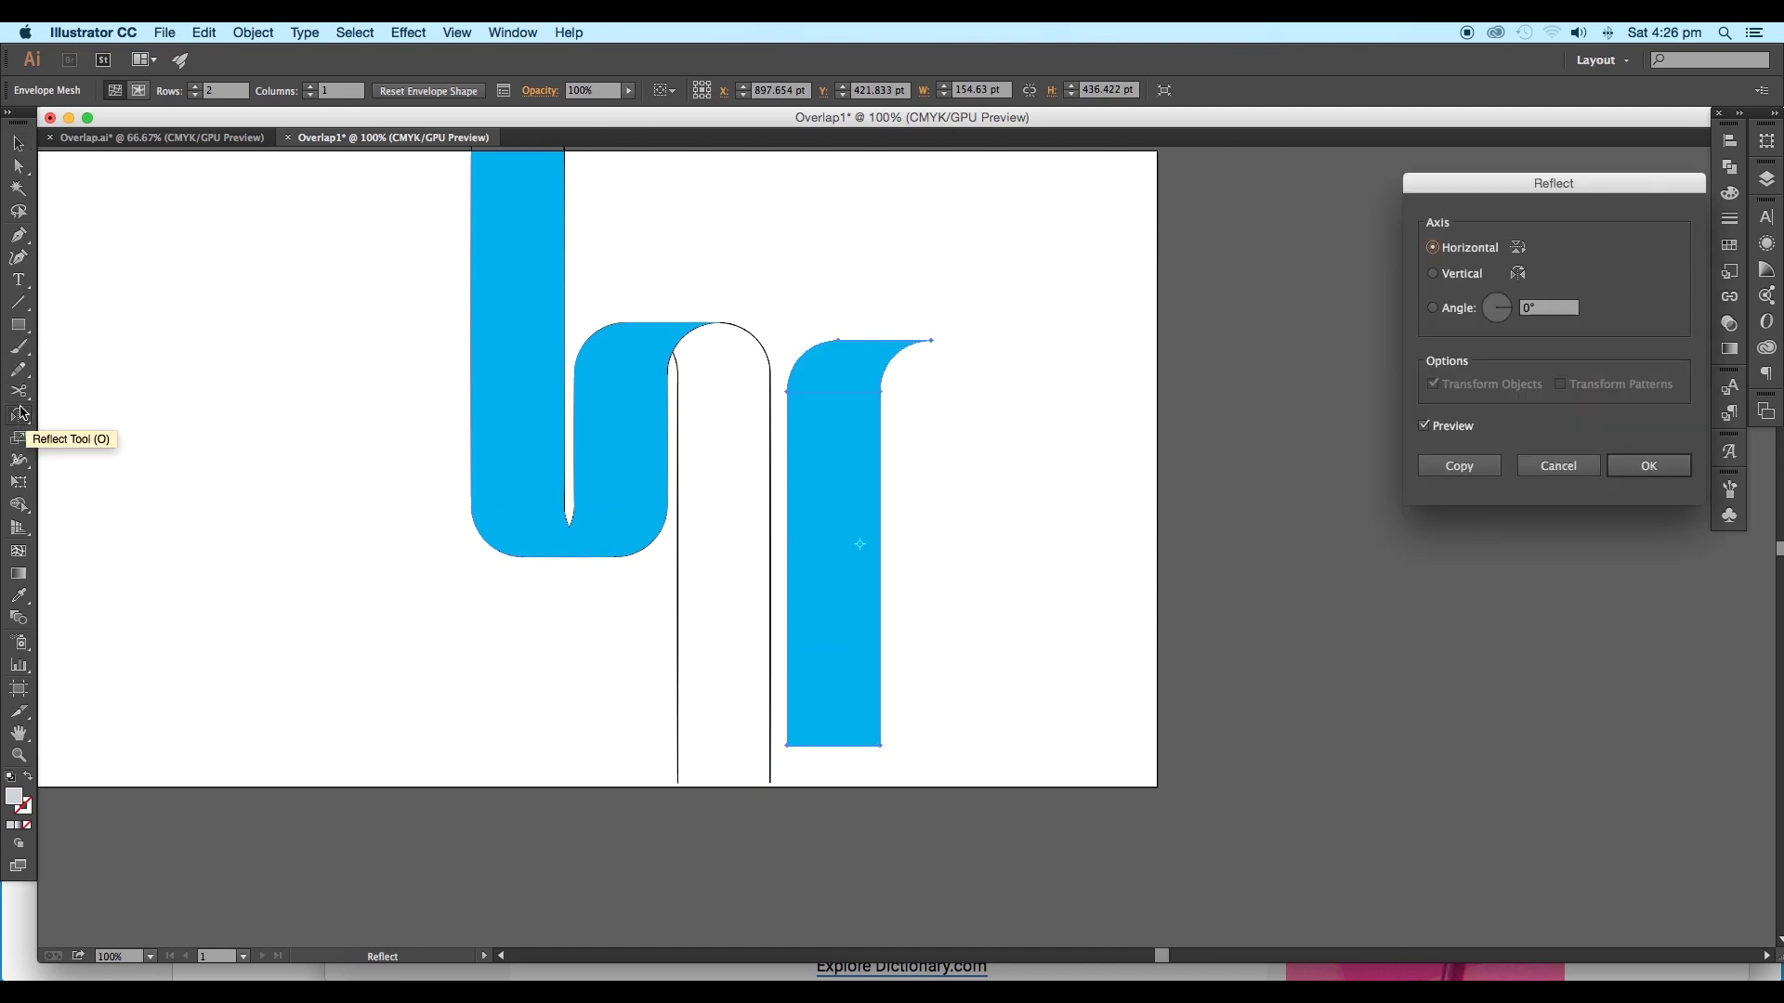
click(1454, 277)
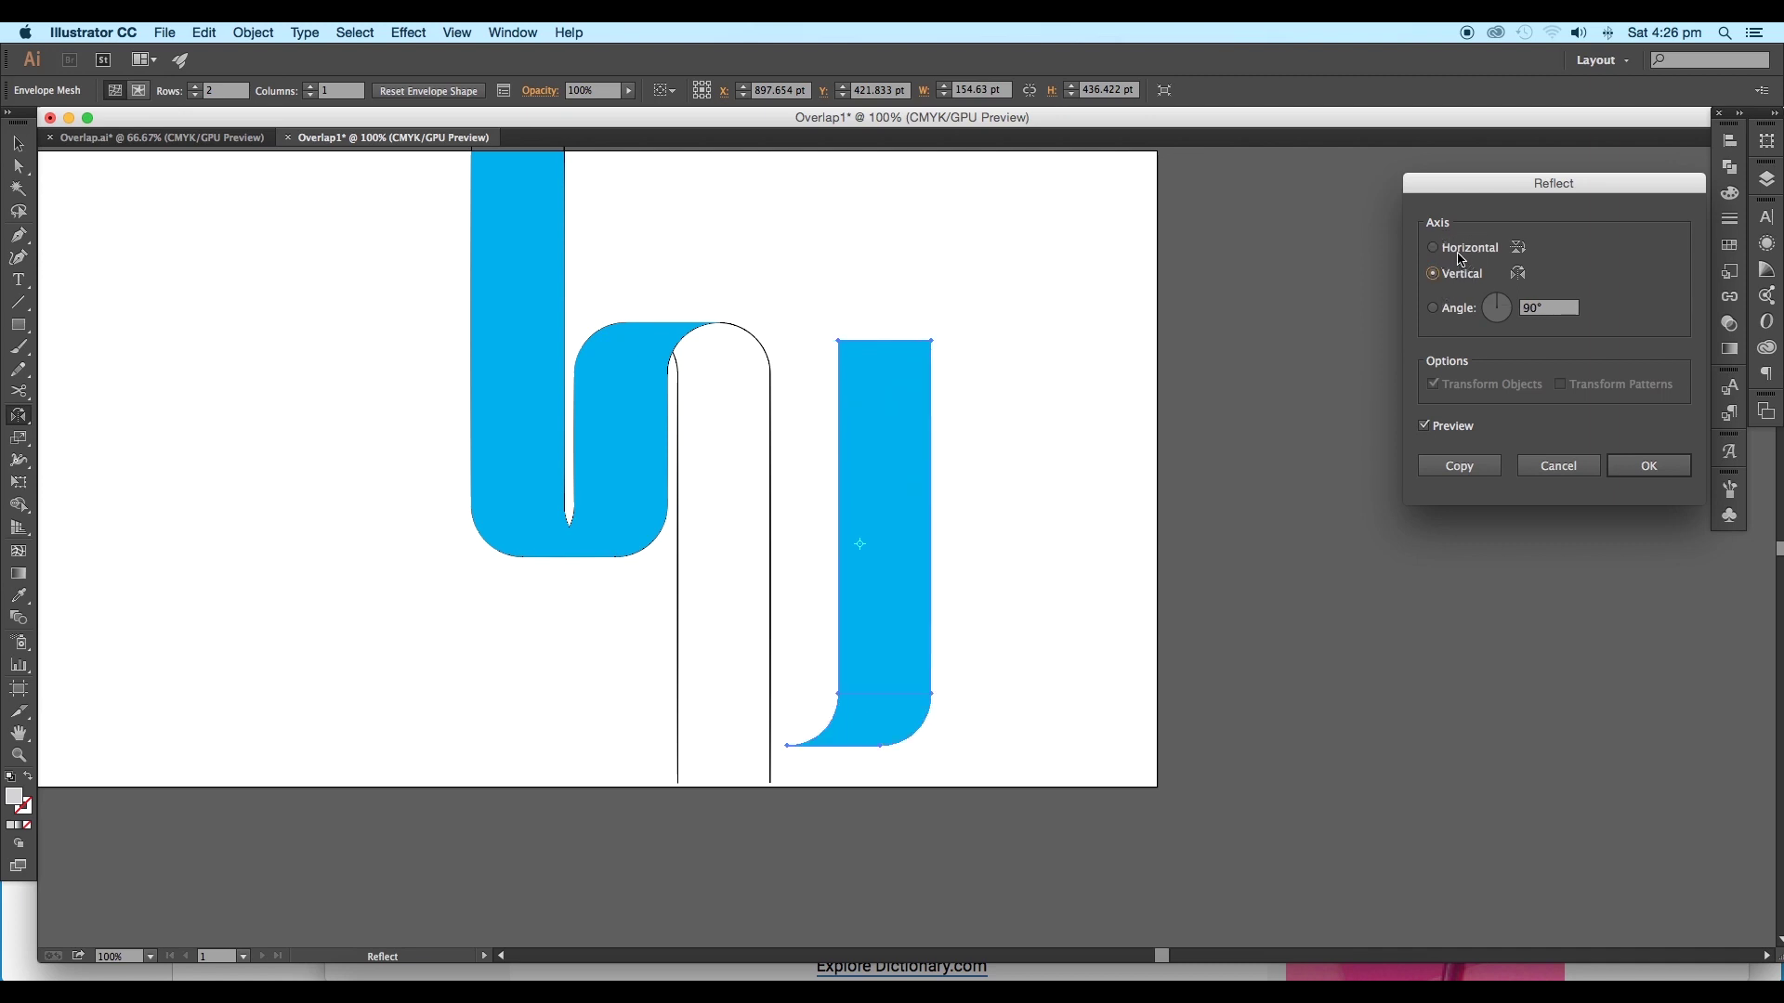
click(1462, 250)
click(1649, 465)
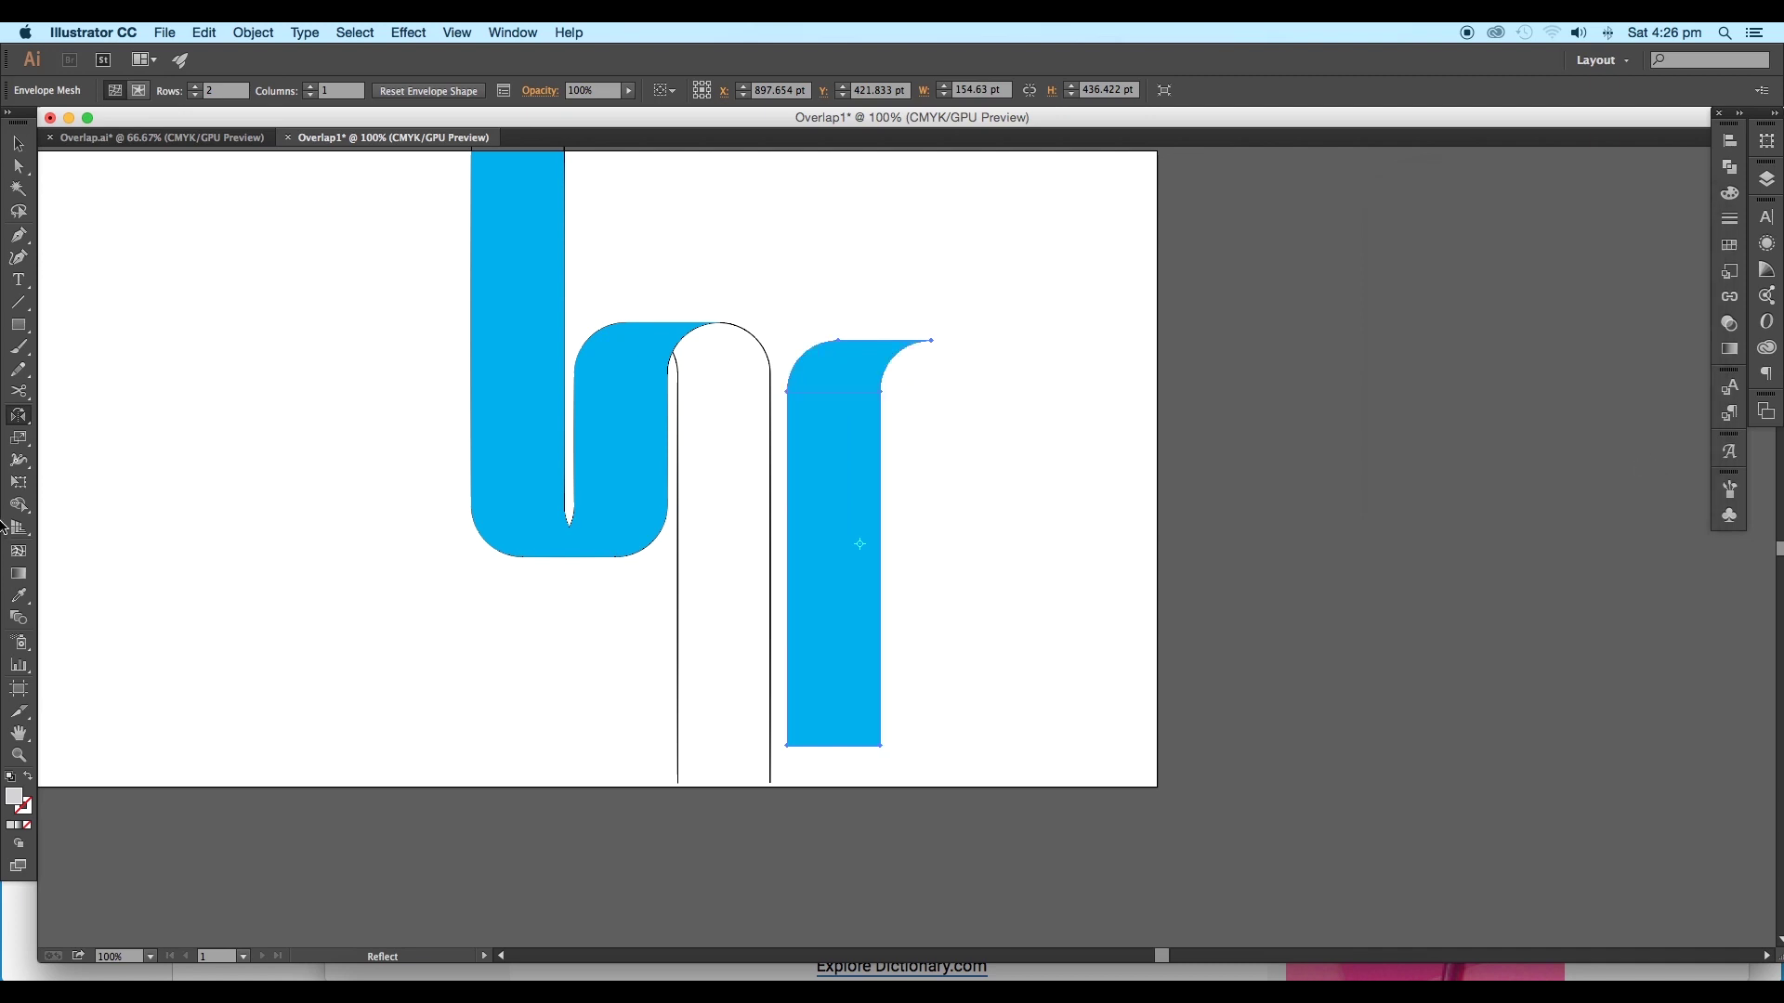
Reflect the ribbon copy across the vertical axis and return to the Selection tool.
double_click(20, 418)
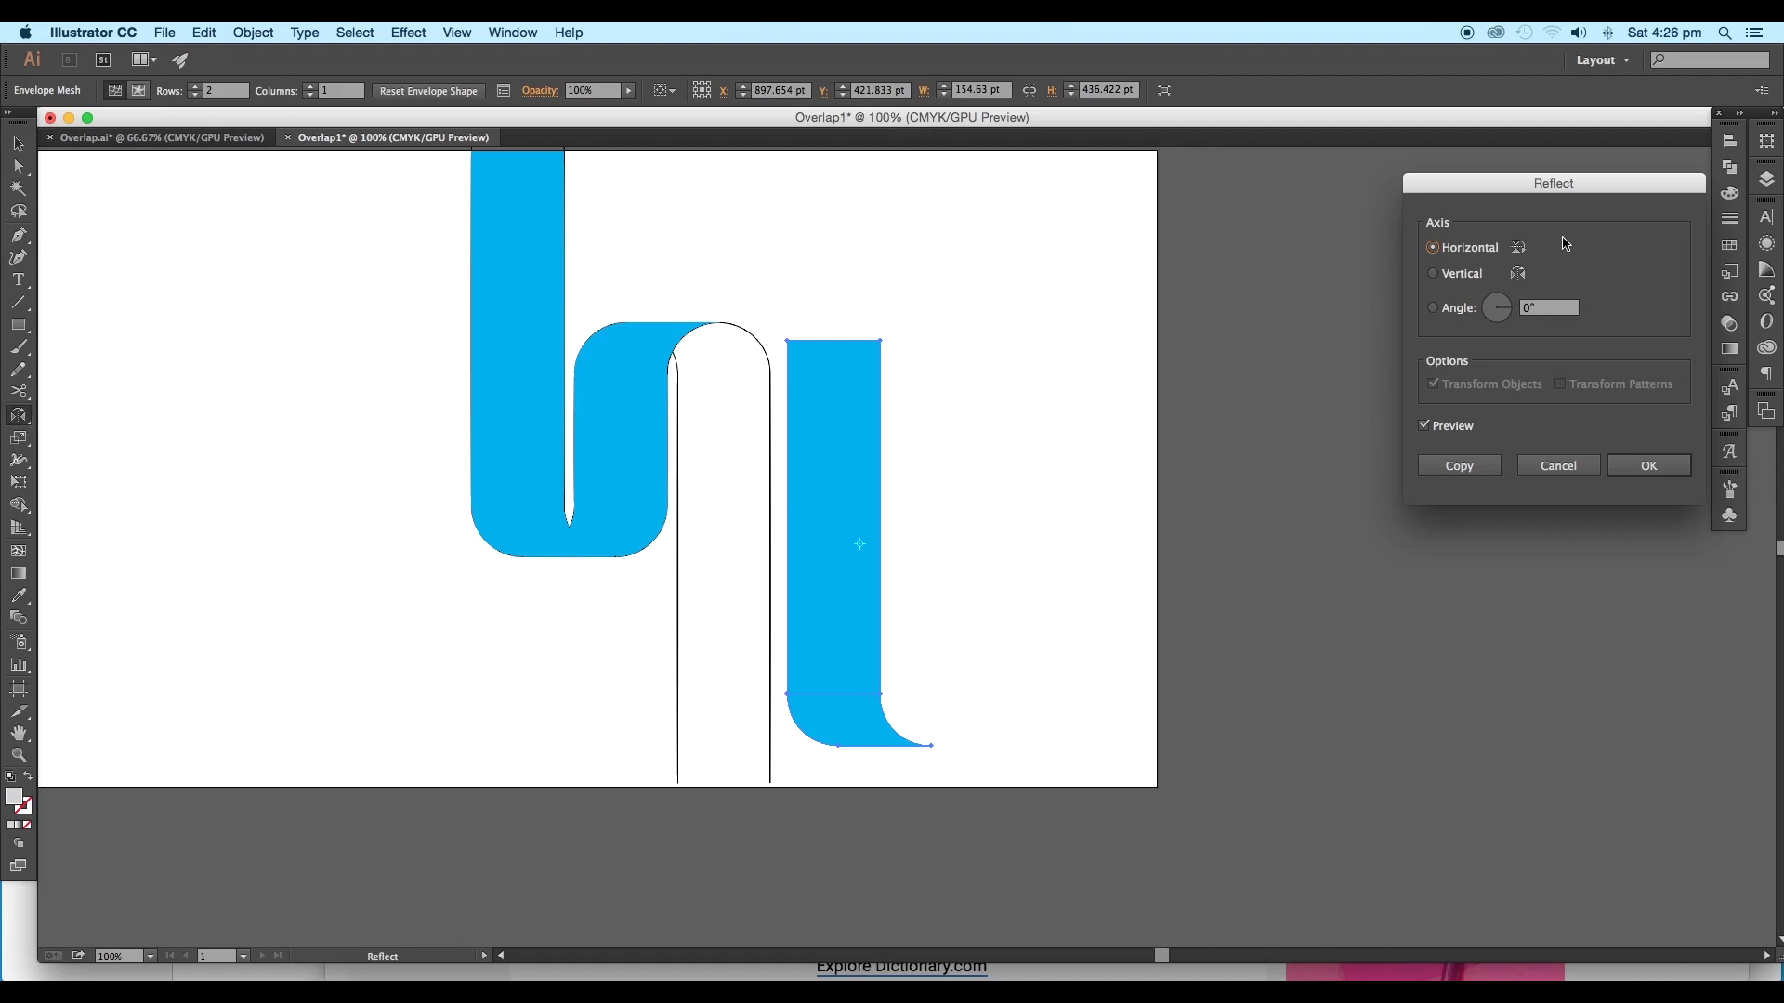
click(1465, 275)
click(1649, 474)
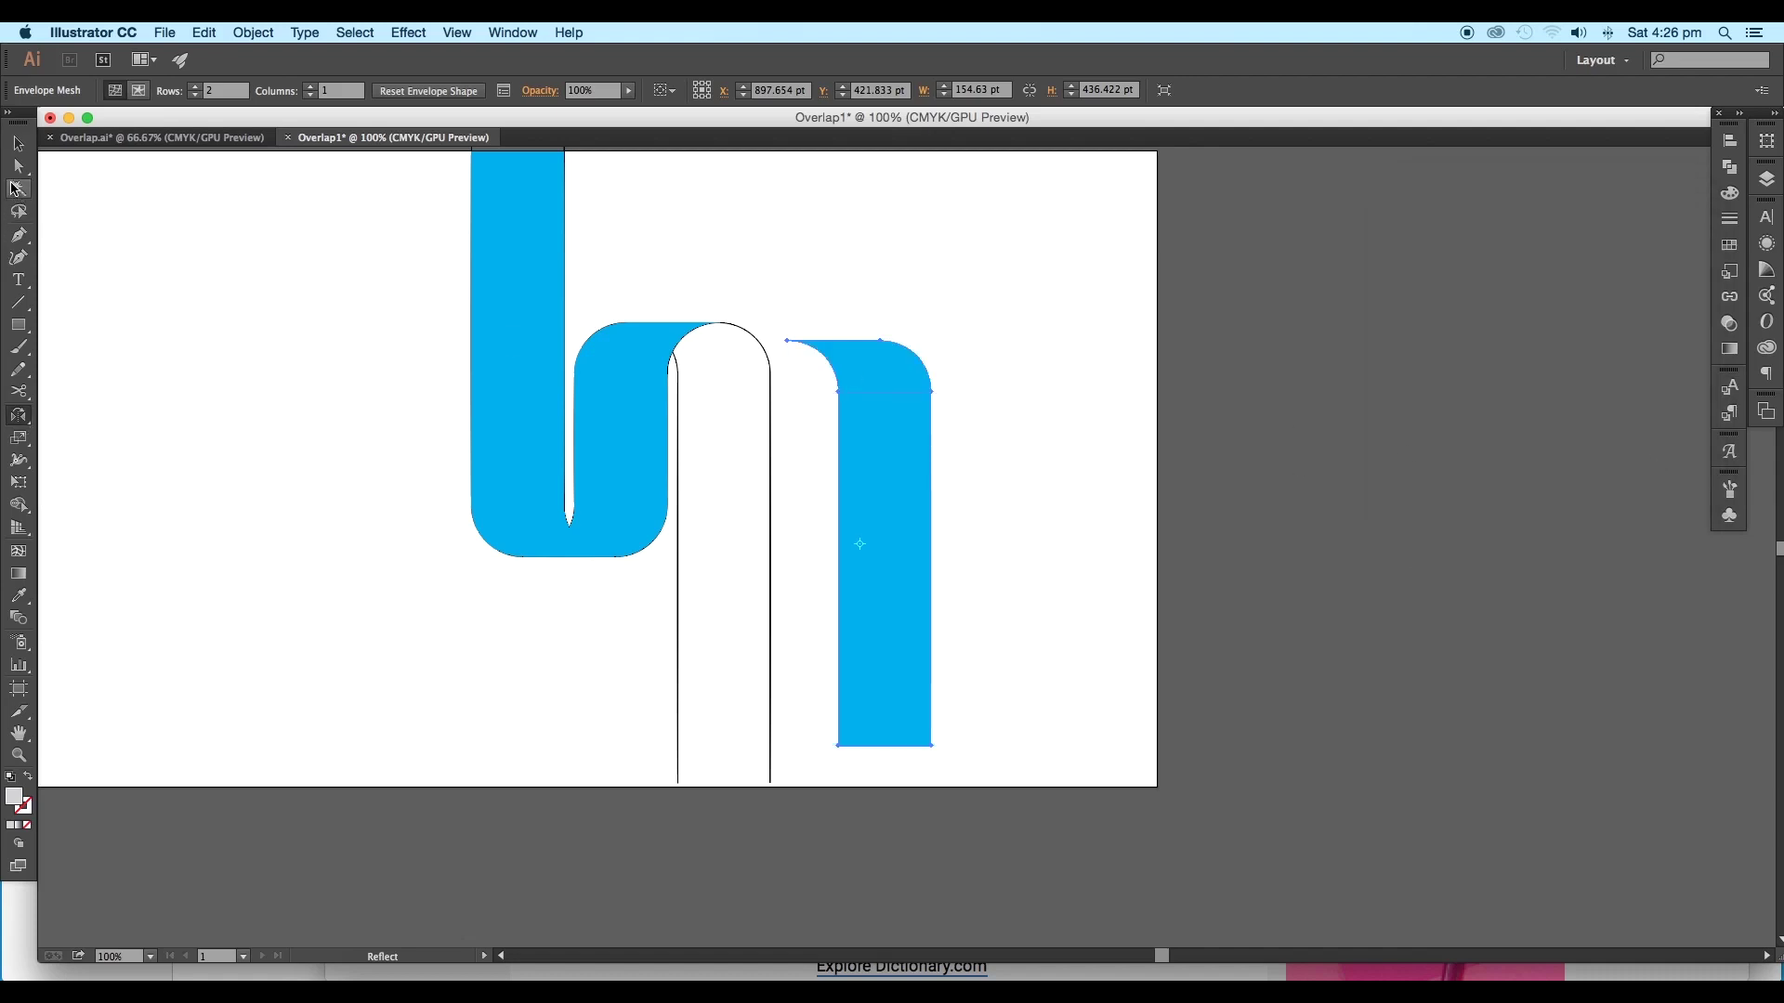
click(16, 145)
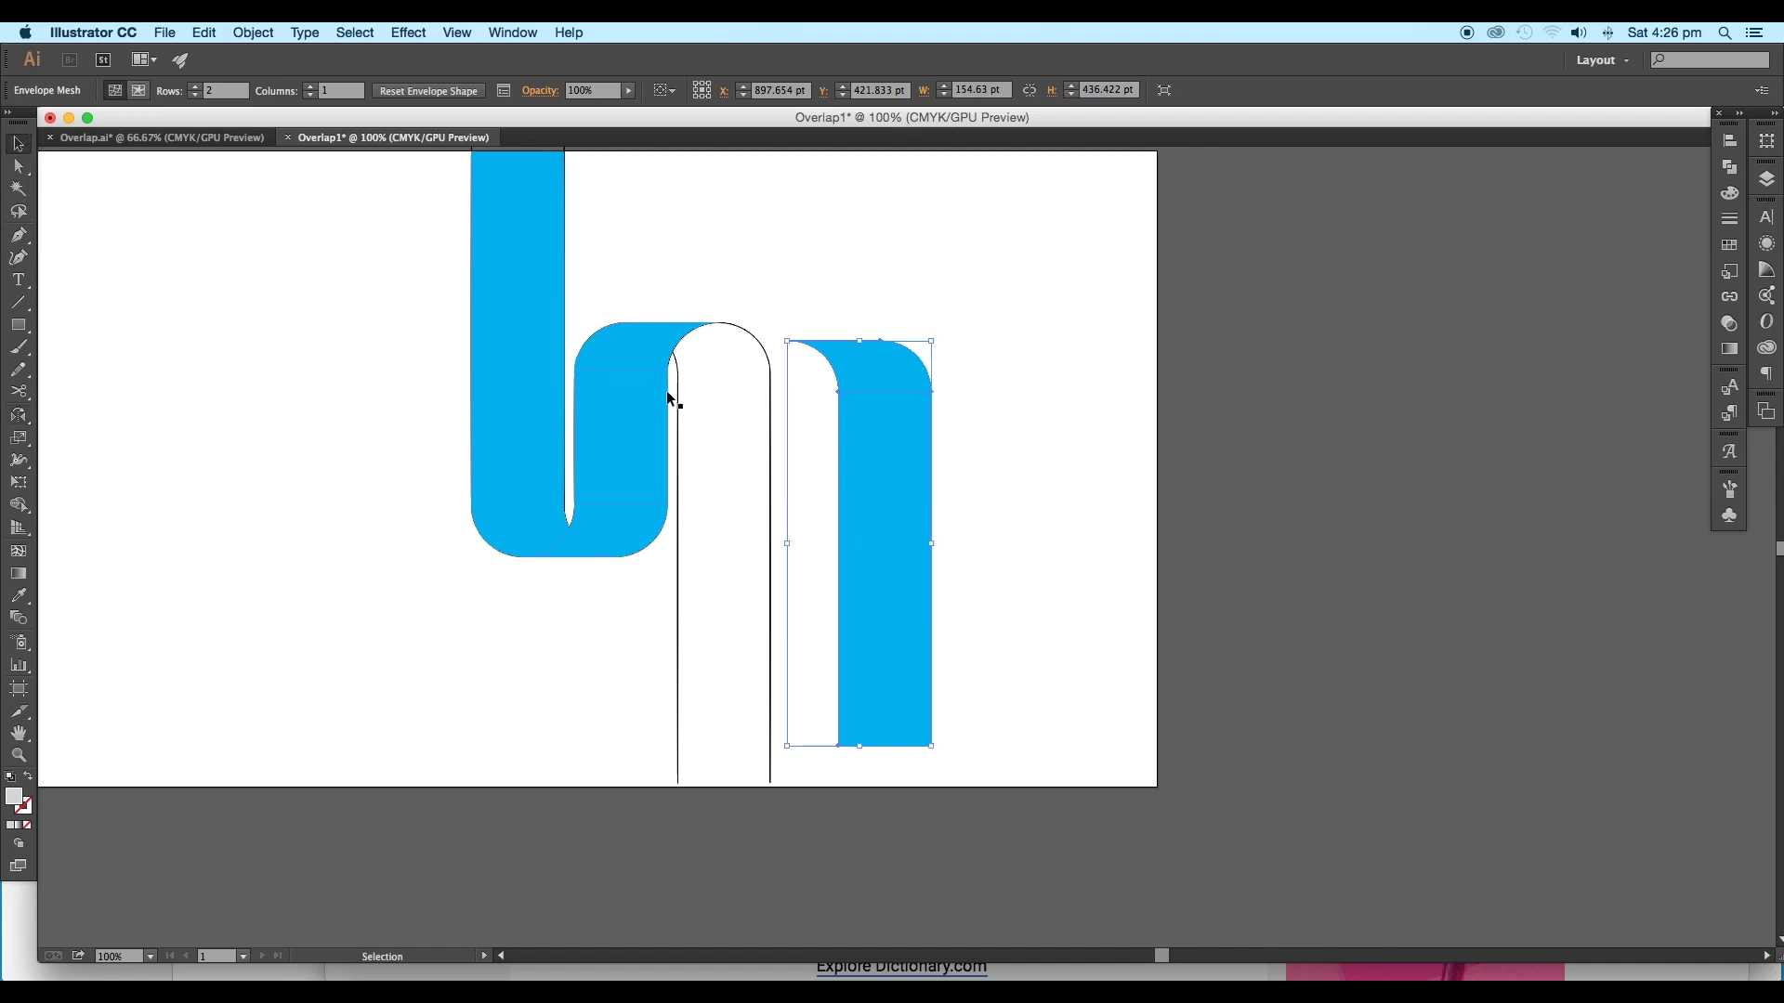
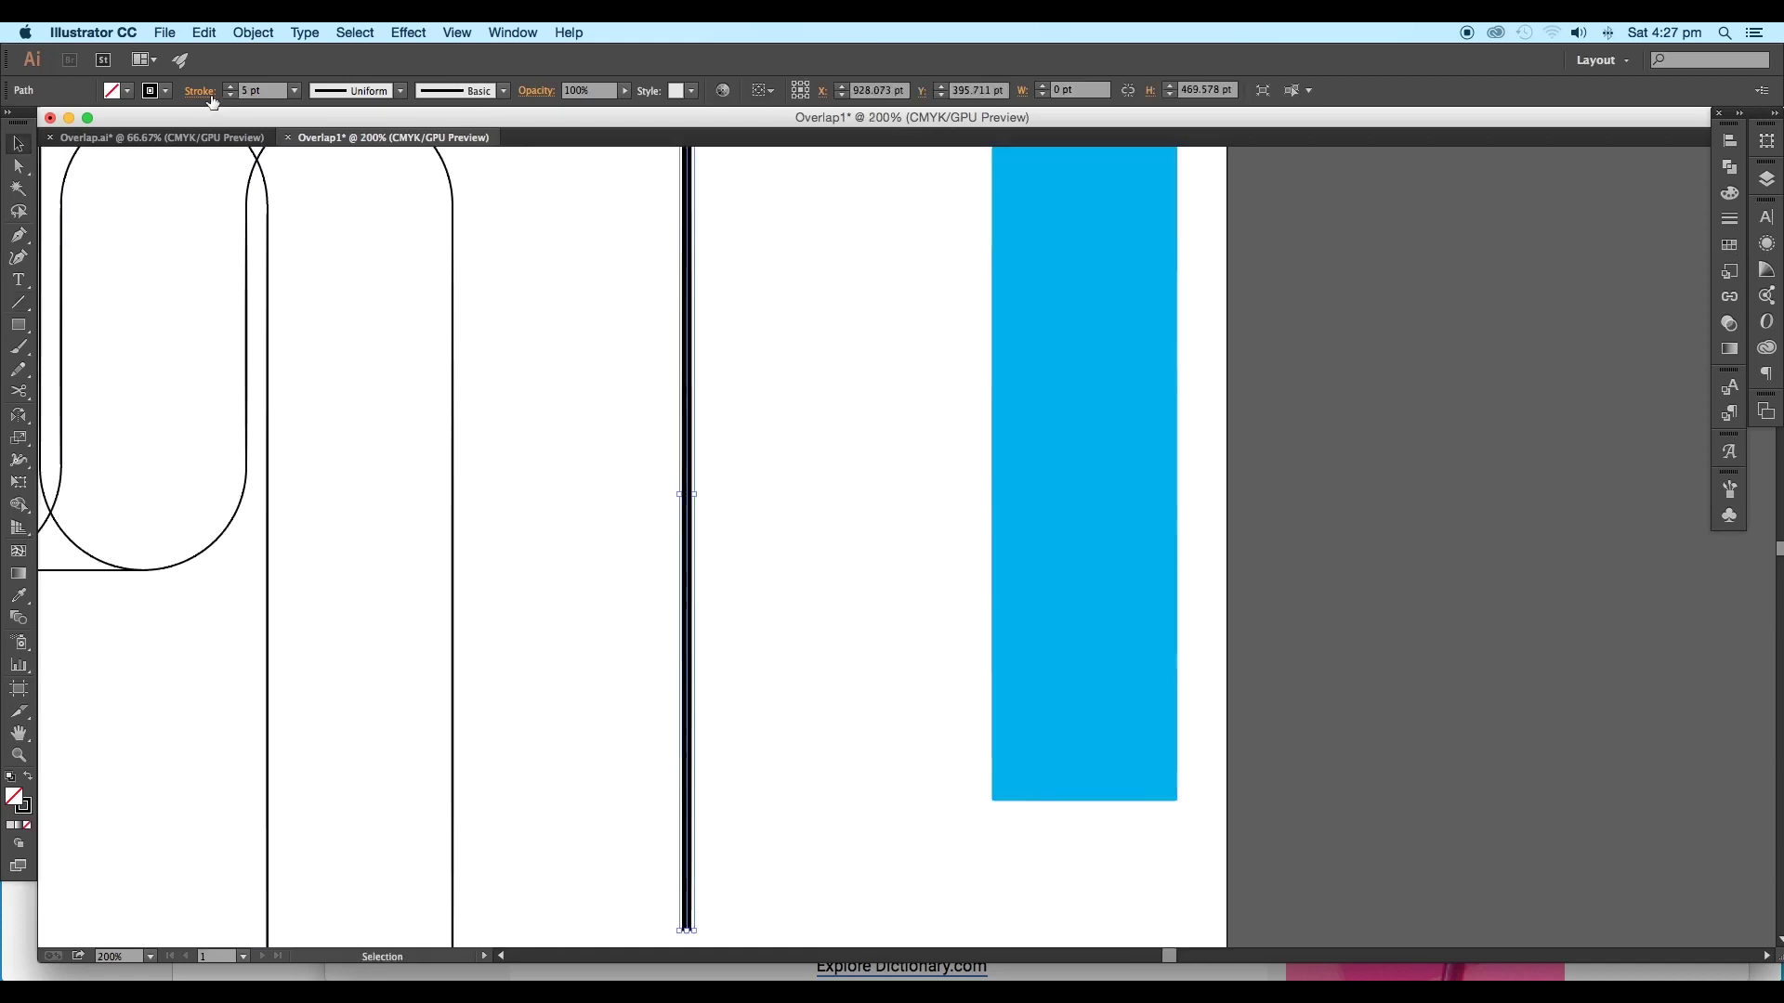
Give the vertical line between the outline paths and the cyan rectangle a crimson stroke with a weight of 6 pt.
click(166, 91)
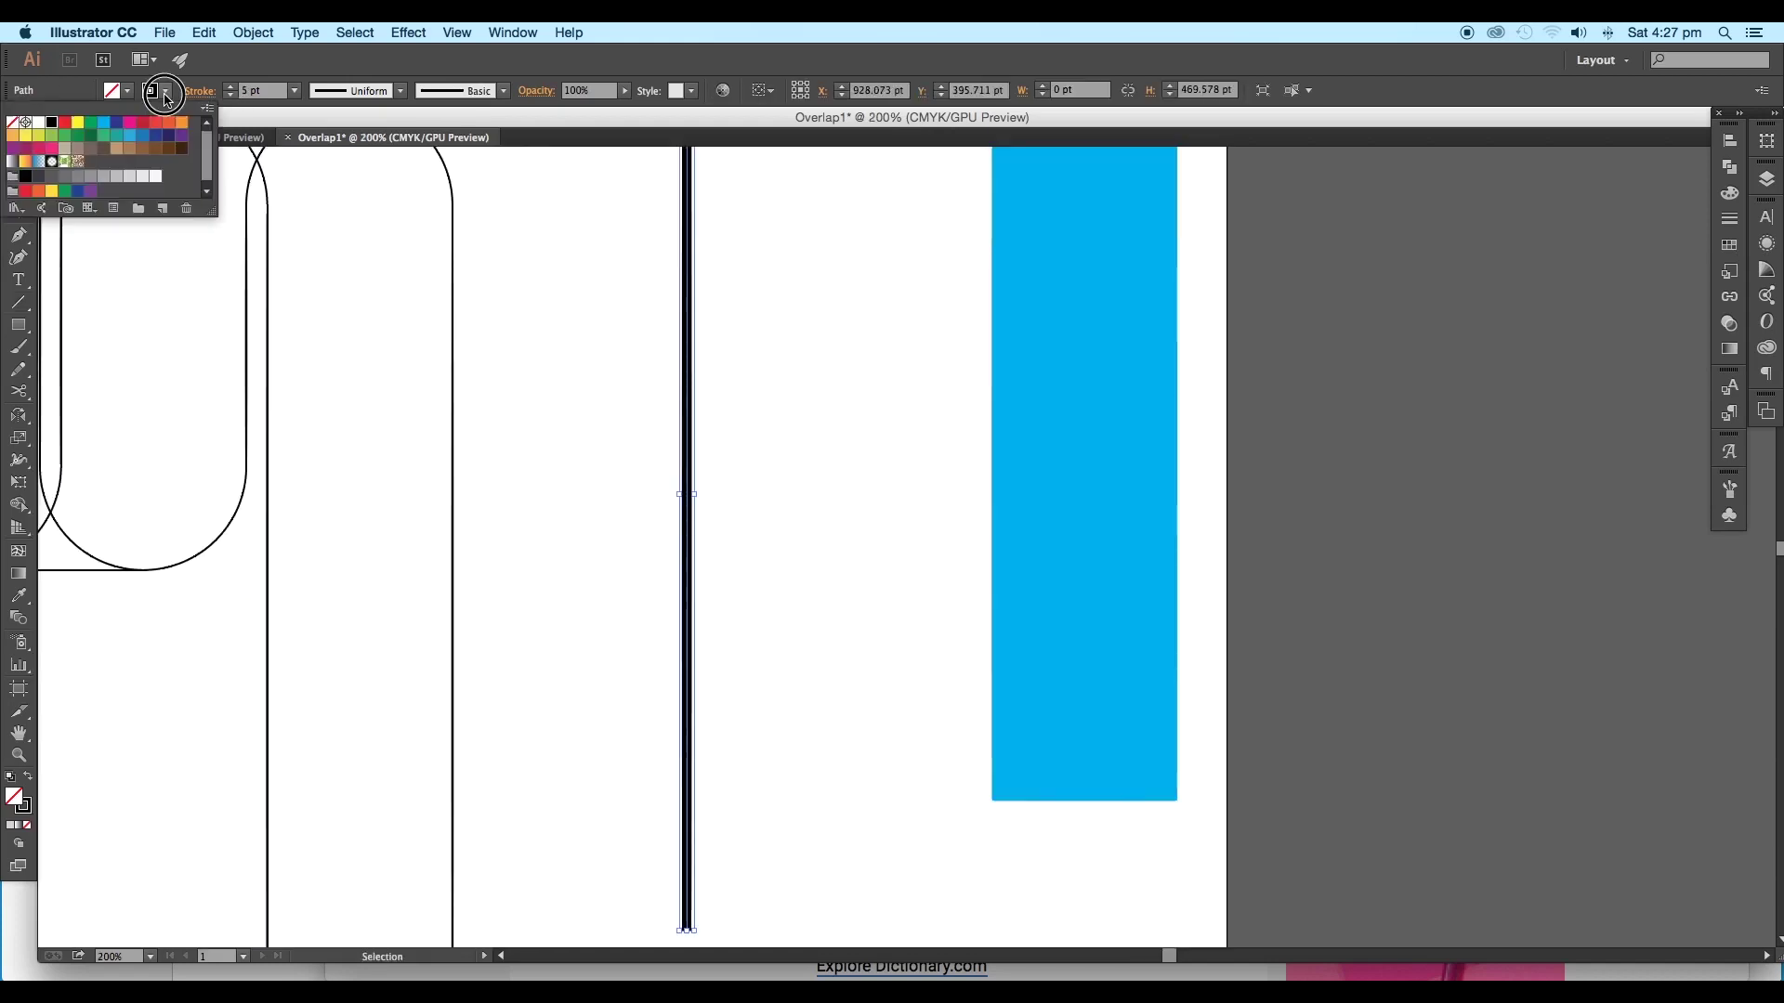
click(142, 130)
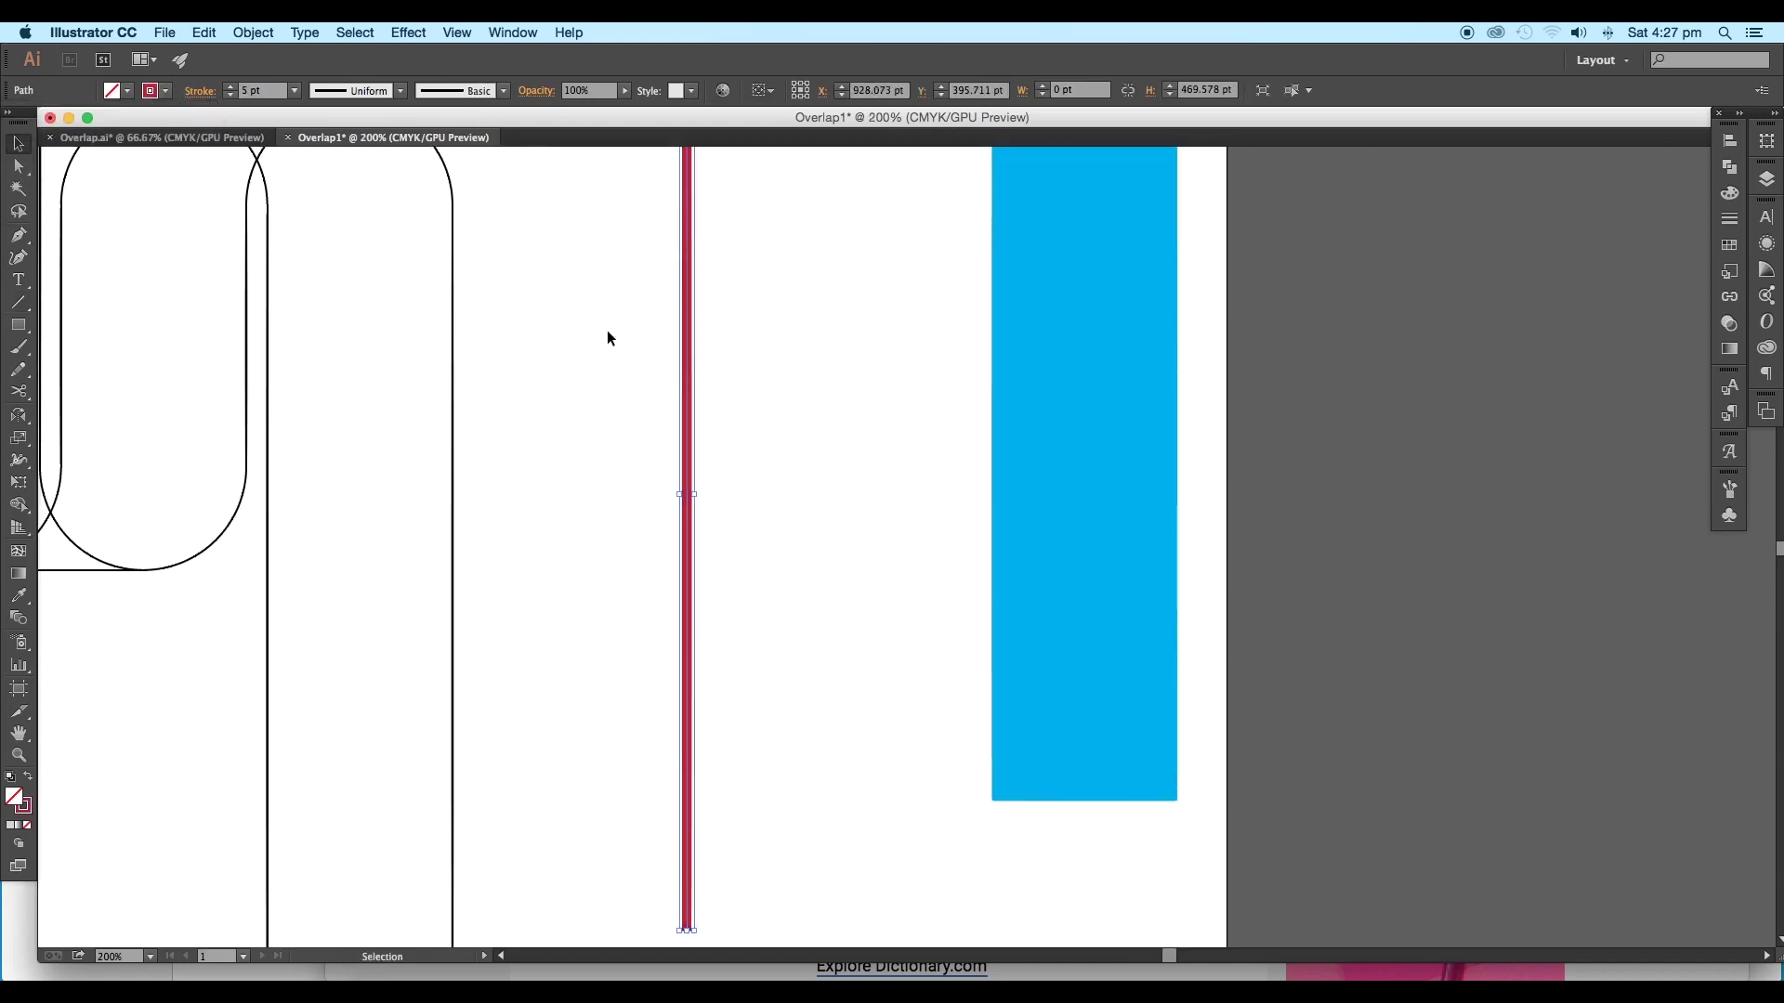
scroll(606, 330, down, 2)
scroll(606, 331, right, 2)
click(294, 93)
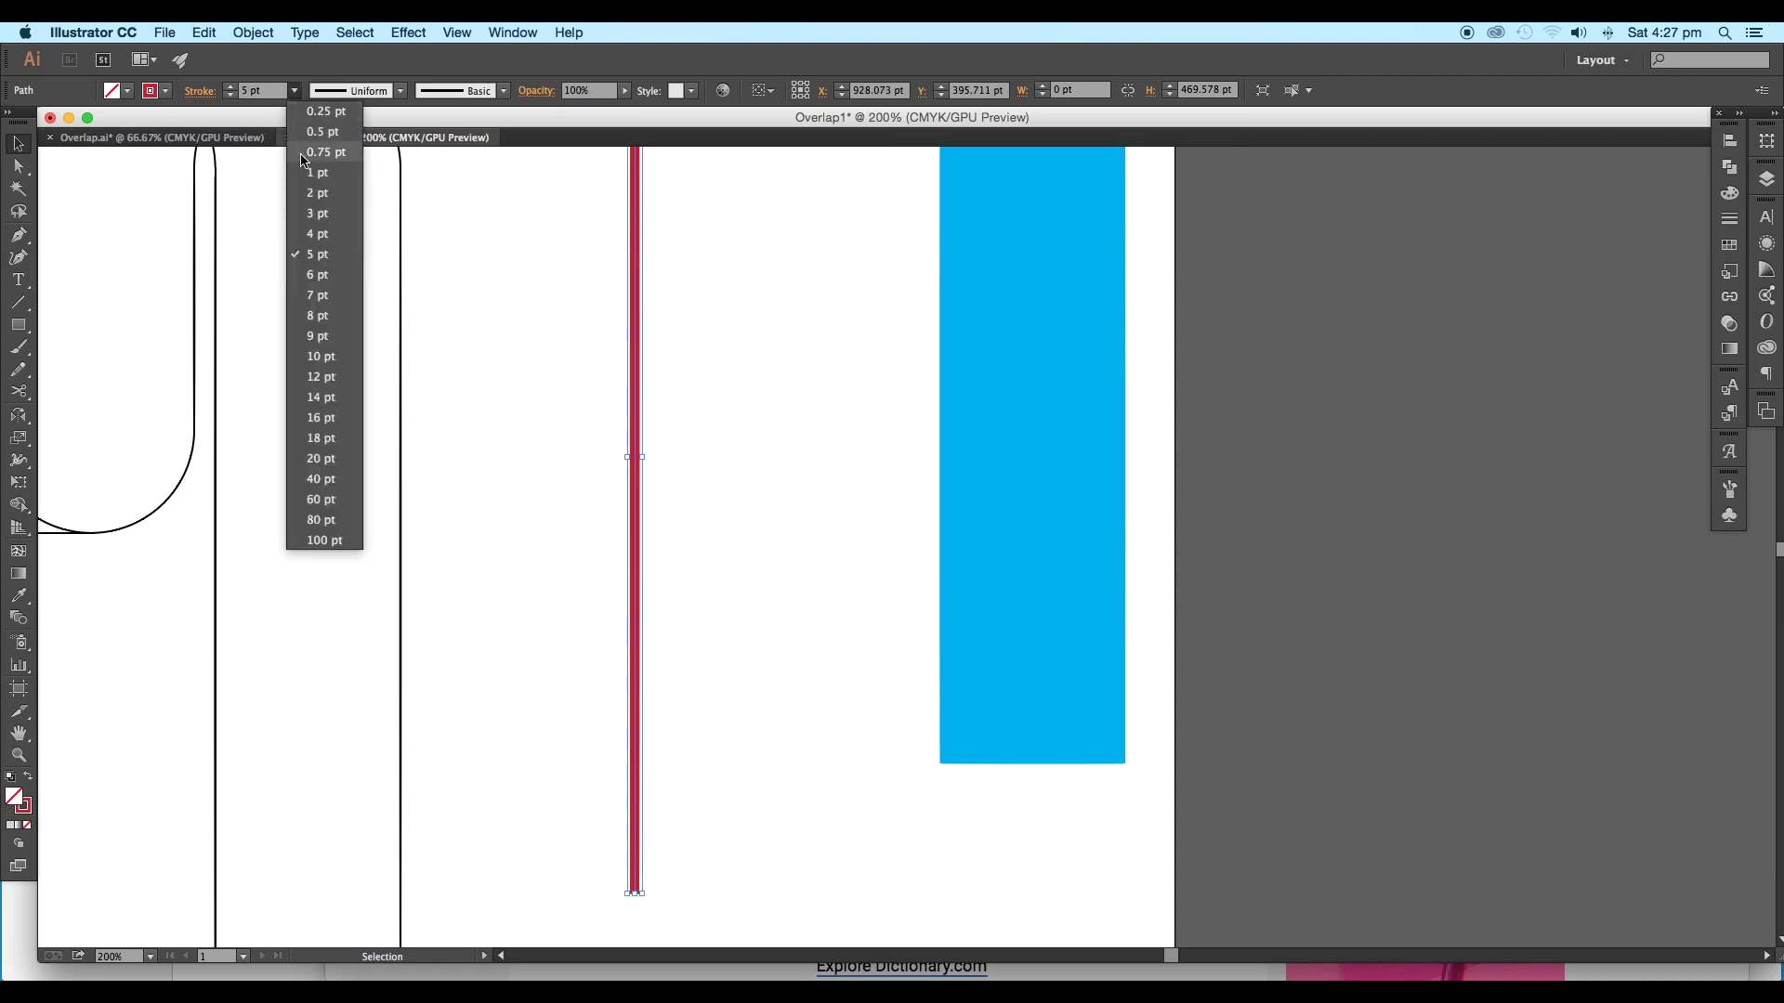
click(339, 272)
click(663, 502)
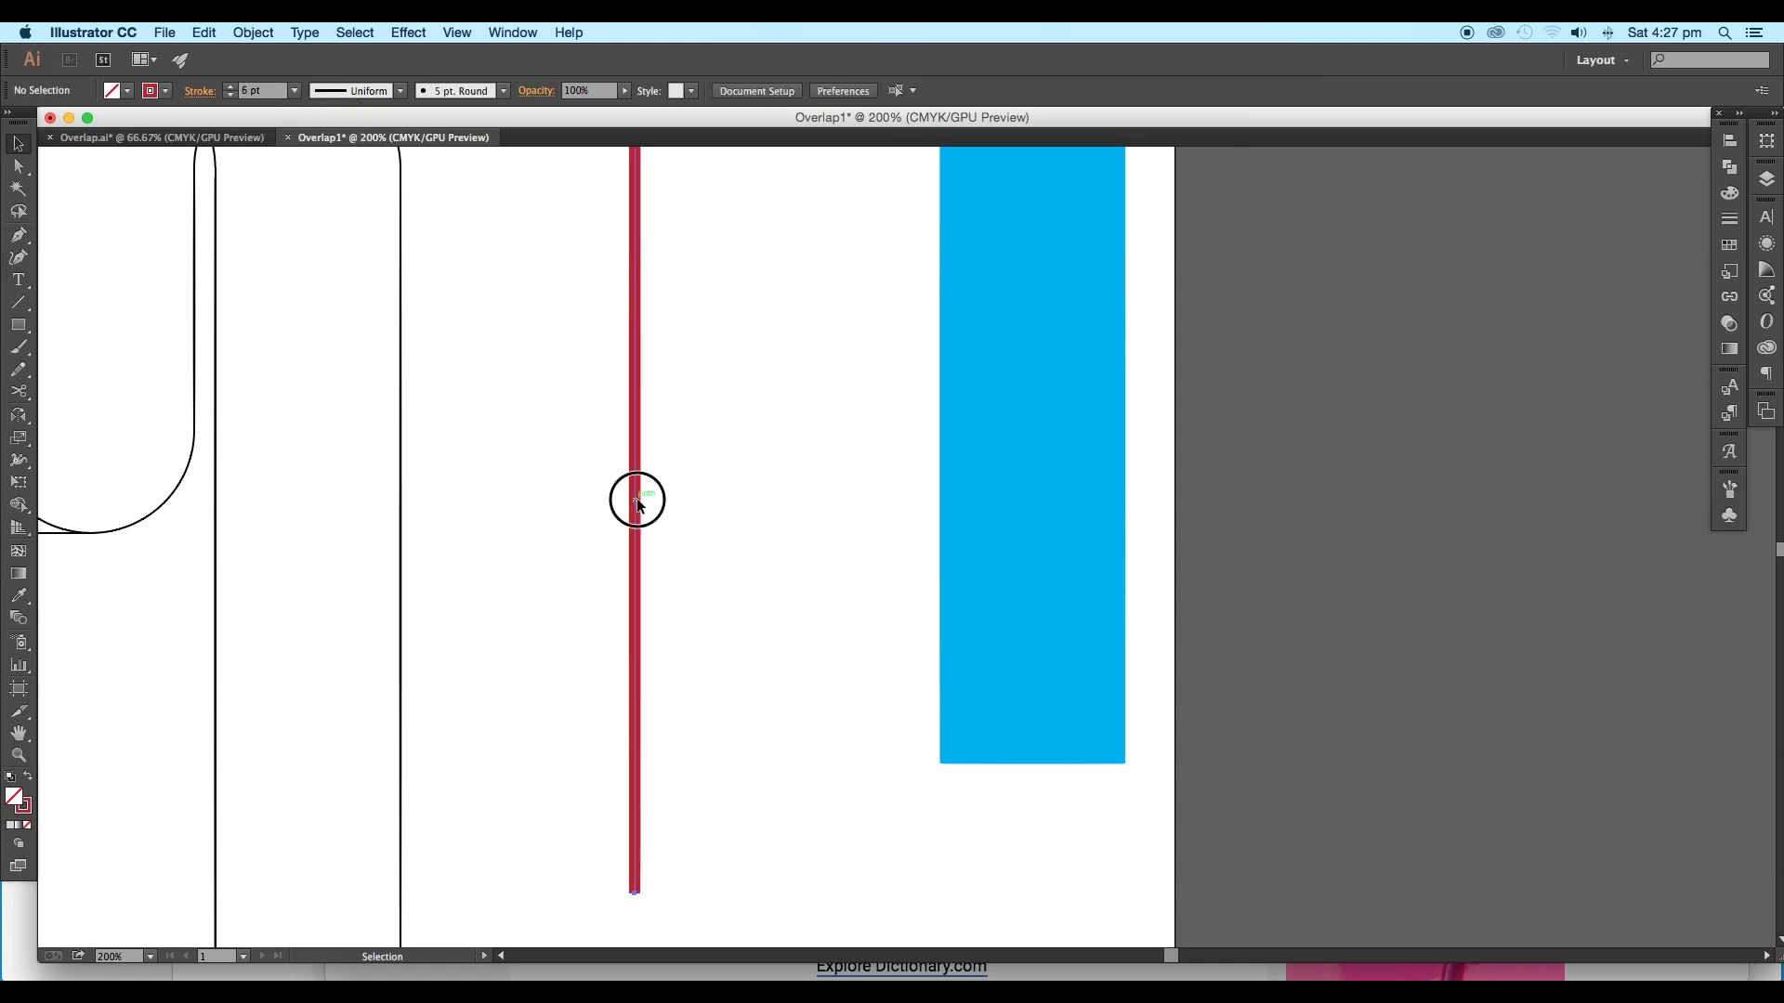
Try duplicating the crimson line into a row of four evenly spaced vertical stripes.
click(638, 502)
scroll(638, 502, up, 1)
drag(634, 499, 676, 524)
key(super+z)
key(super+d)
key(super+d)
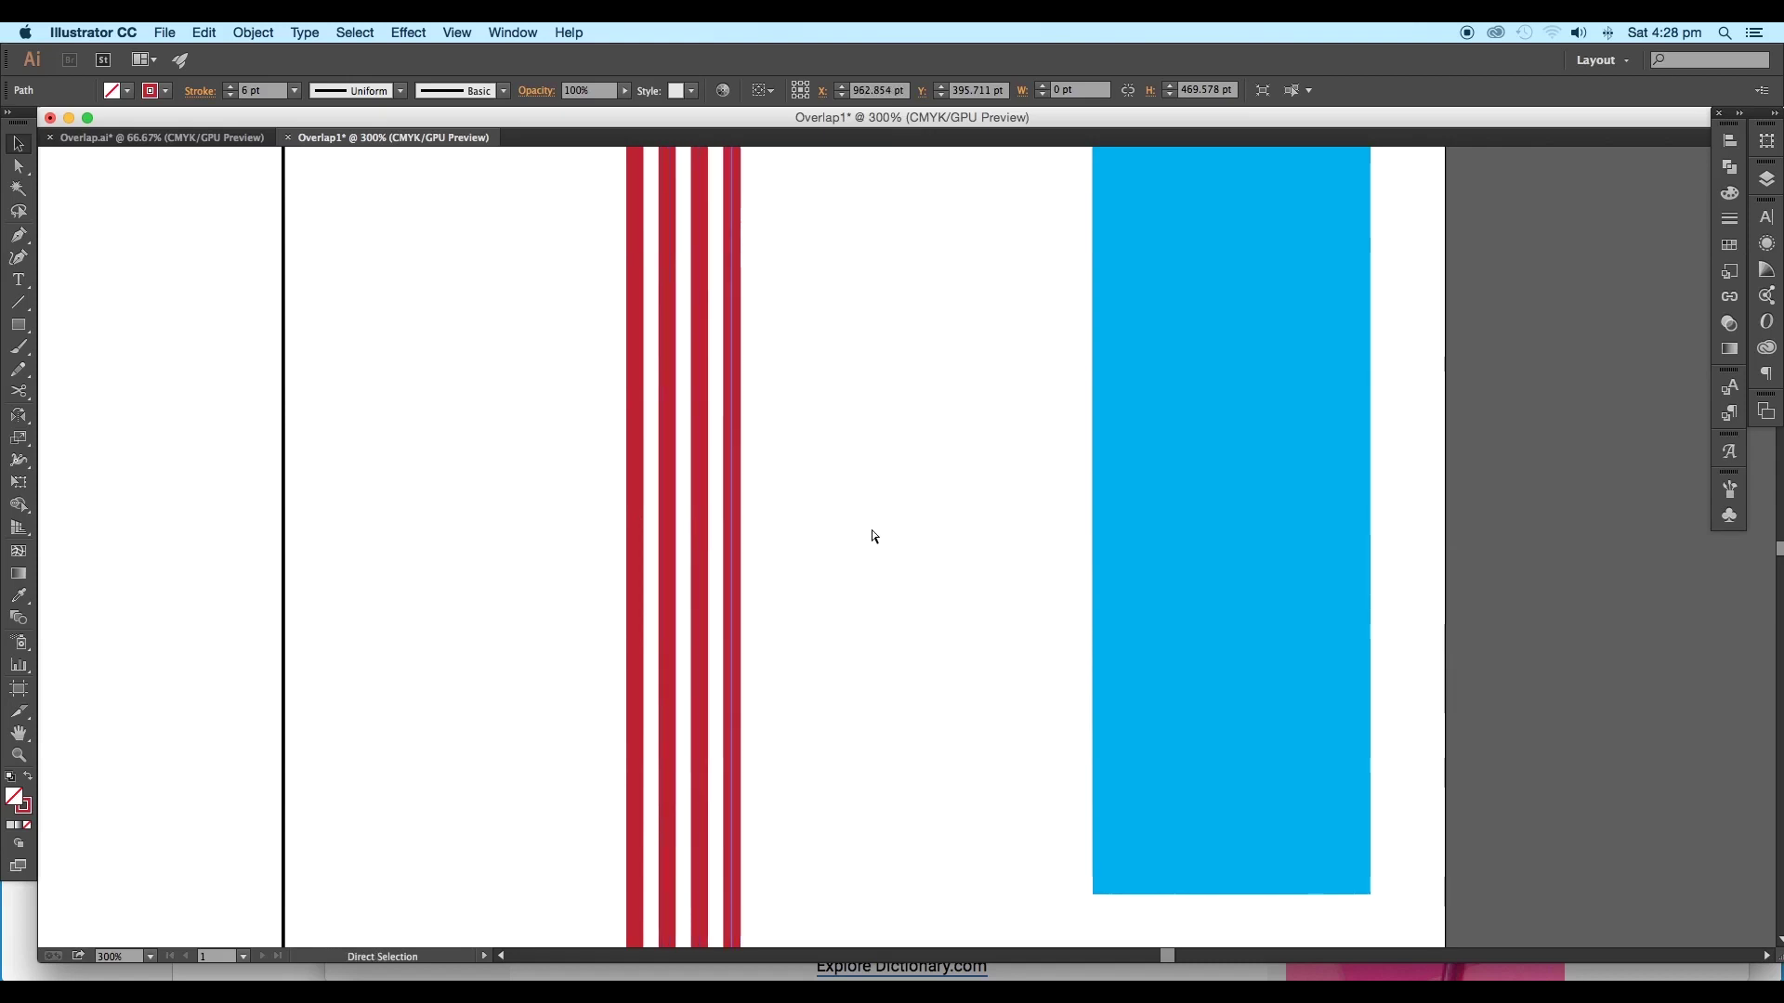
Undo the stripe copies back to the single crimson line.
key(super+z)
key(super+z)
key(super+z)
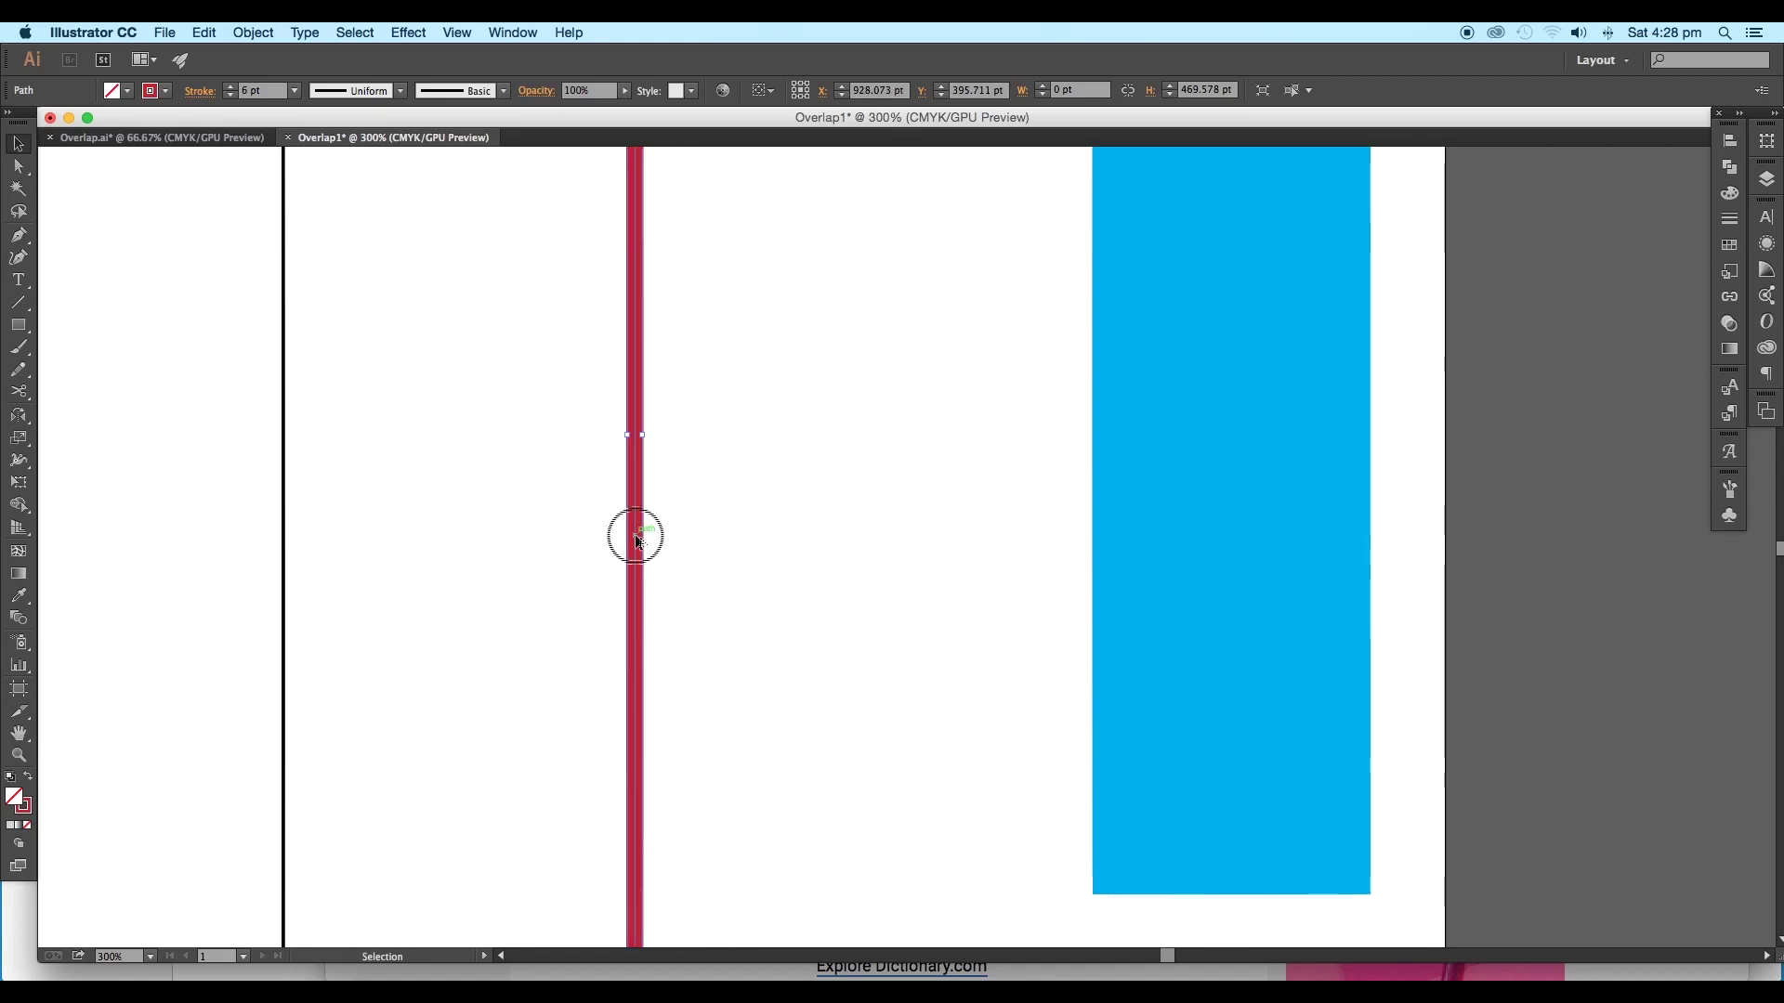
Duplicate the crimson line sideways into a row of seven evenly spaced vertical stripes.
drag(638, 542, 676, 546)
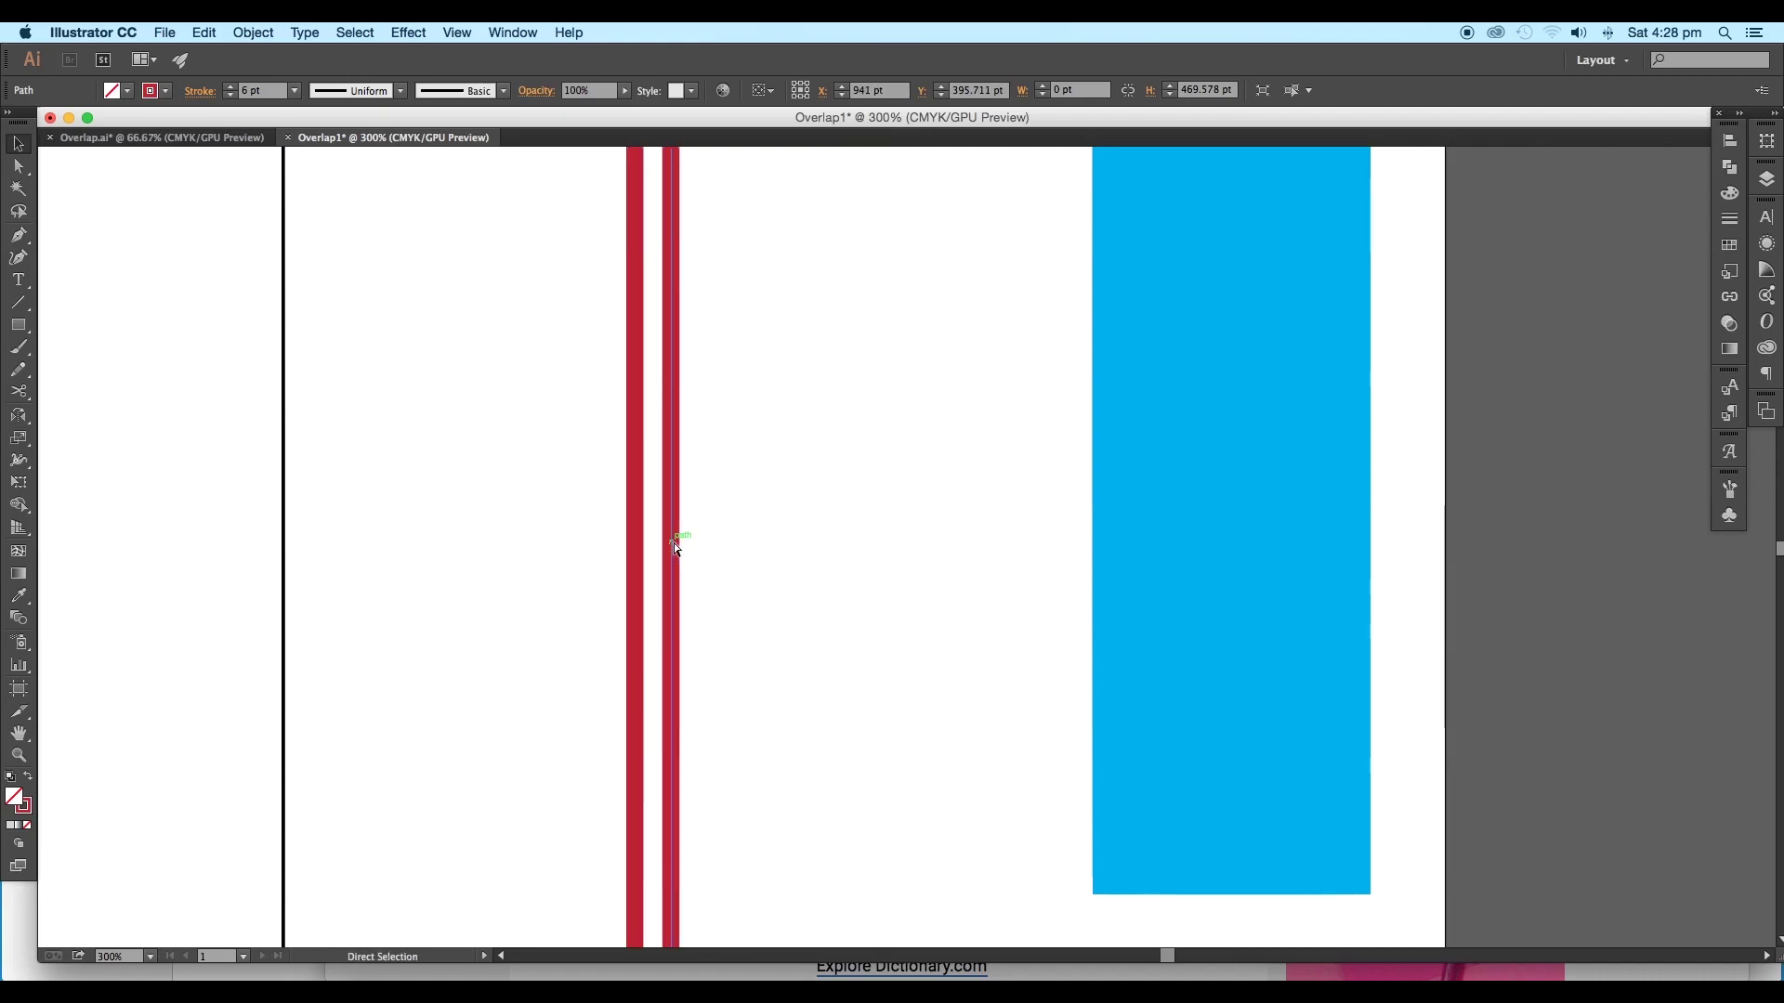
key(super+d)
key(super+d)
key(super+d)
key(super+d)
key(super+d)
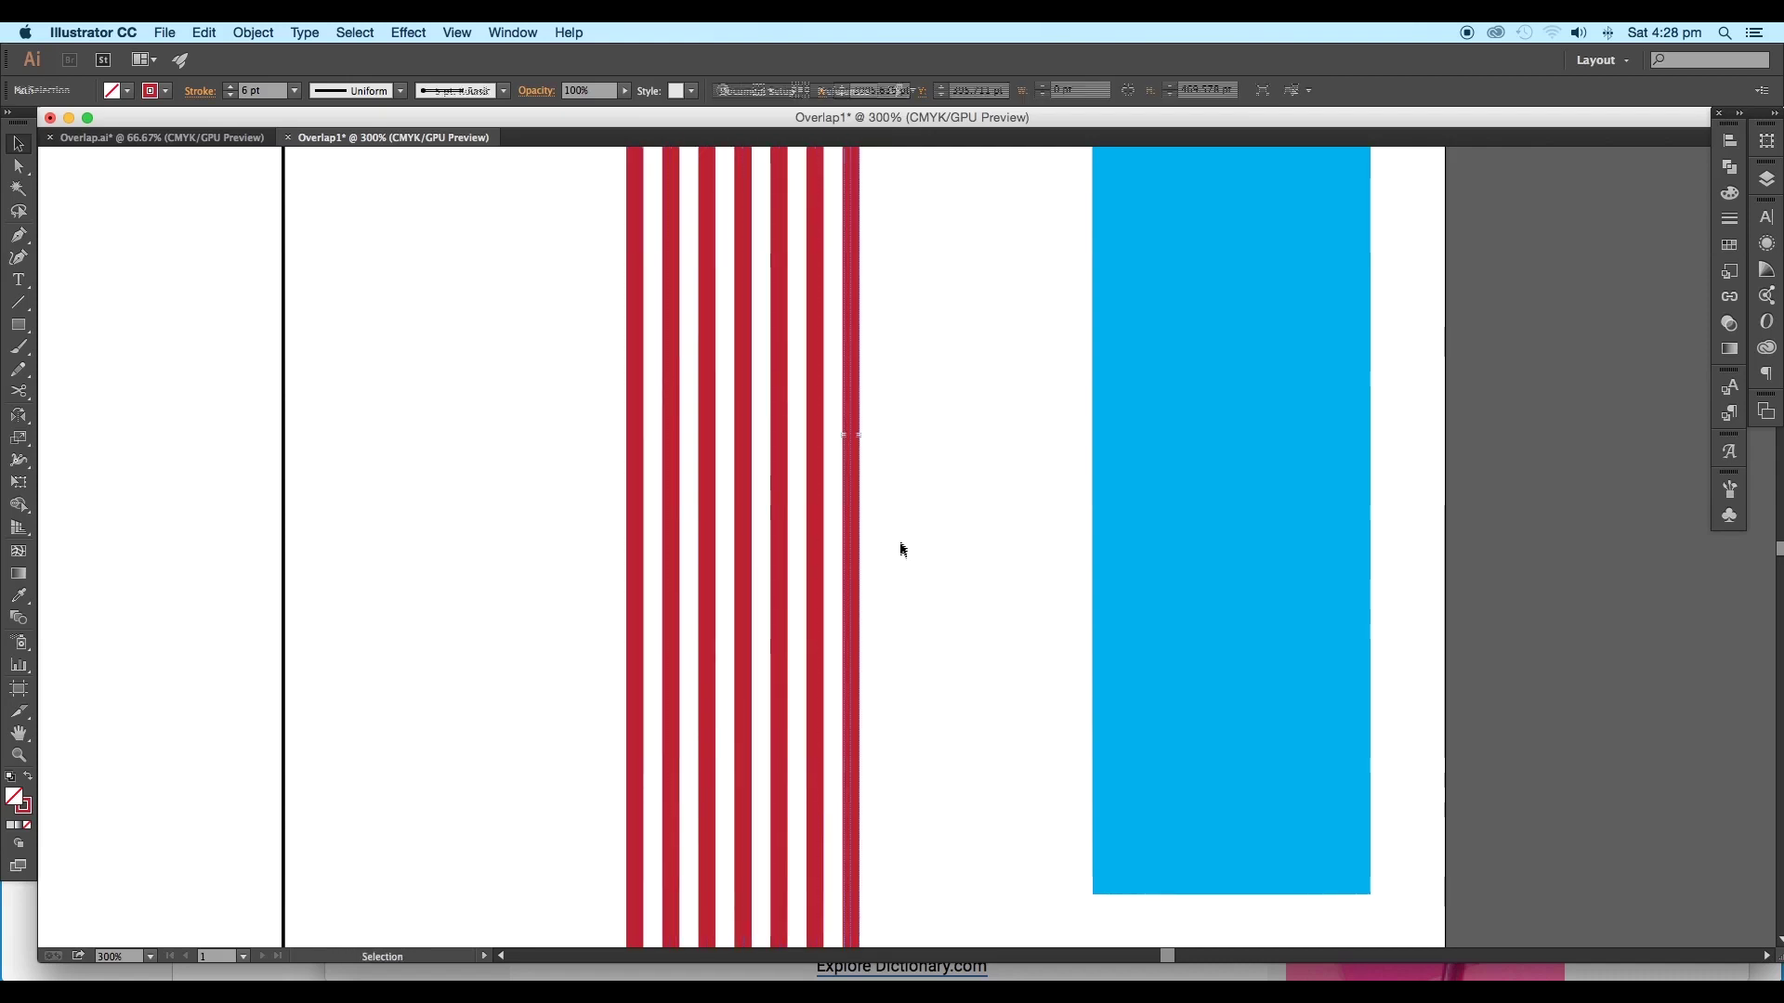
drag(908, 585, 447, 470)
key(super+minus)
key(super+minus)
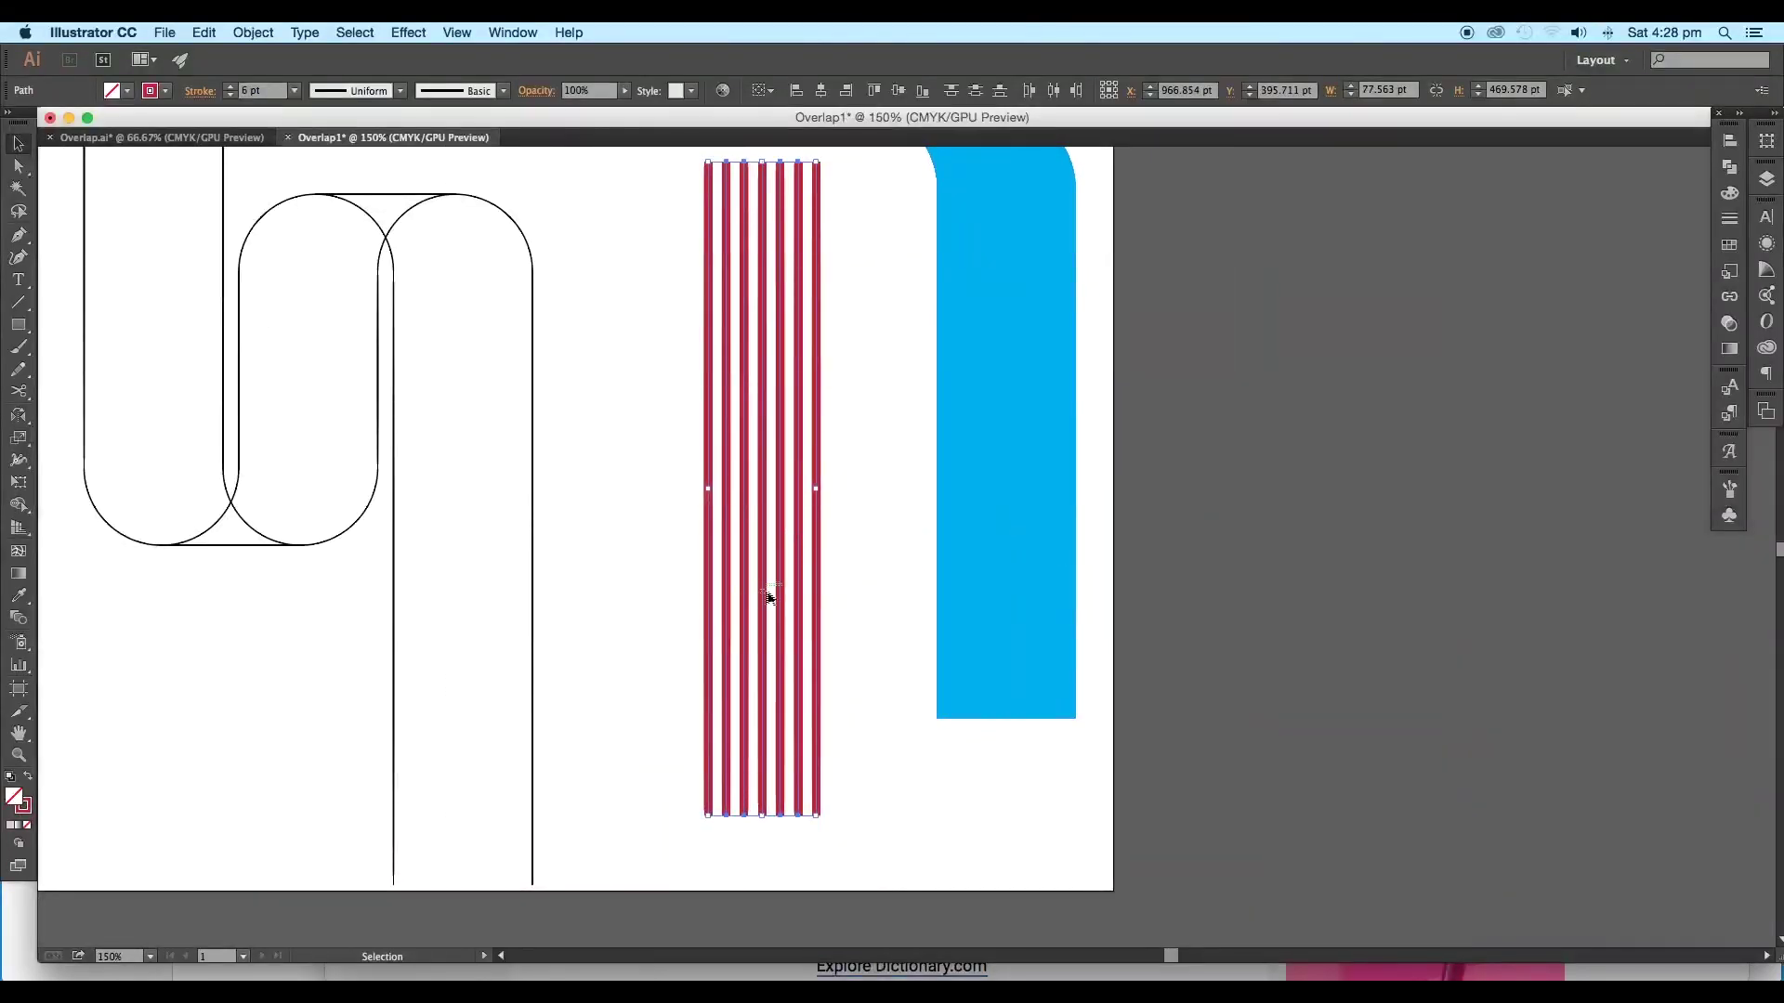
click(827, 576)
Draw a rectangle about 78 × 470 pt over the stripes and give it a black fill with no stroke.
scroll(825, 576, up, 1)
scroll(824, 576, down, 1)
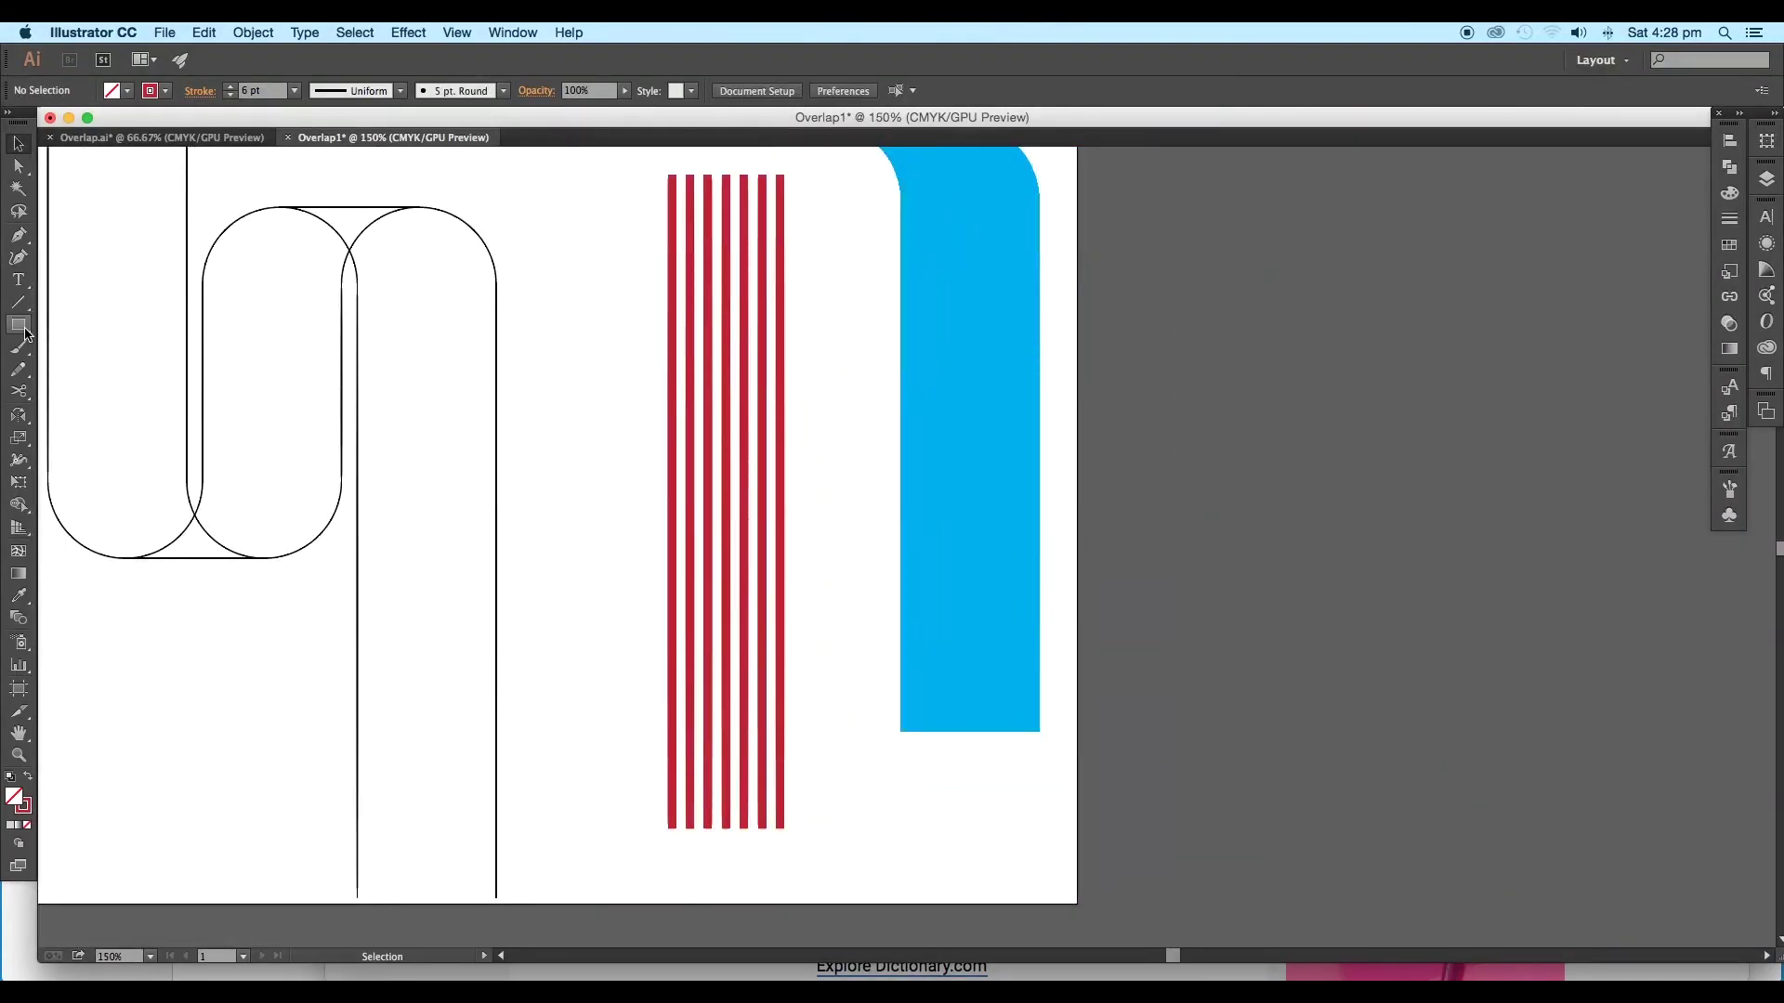
drag(674, 177, 780, 828)
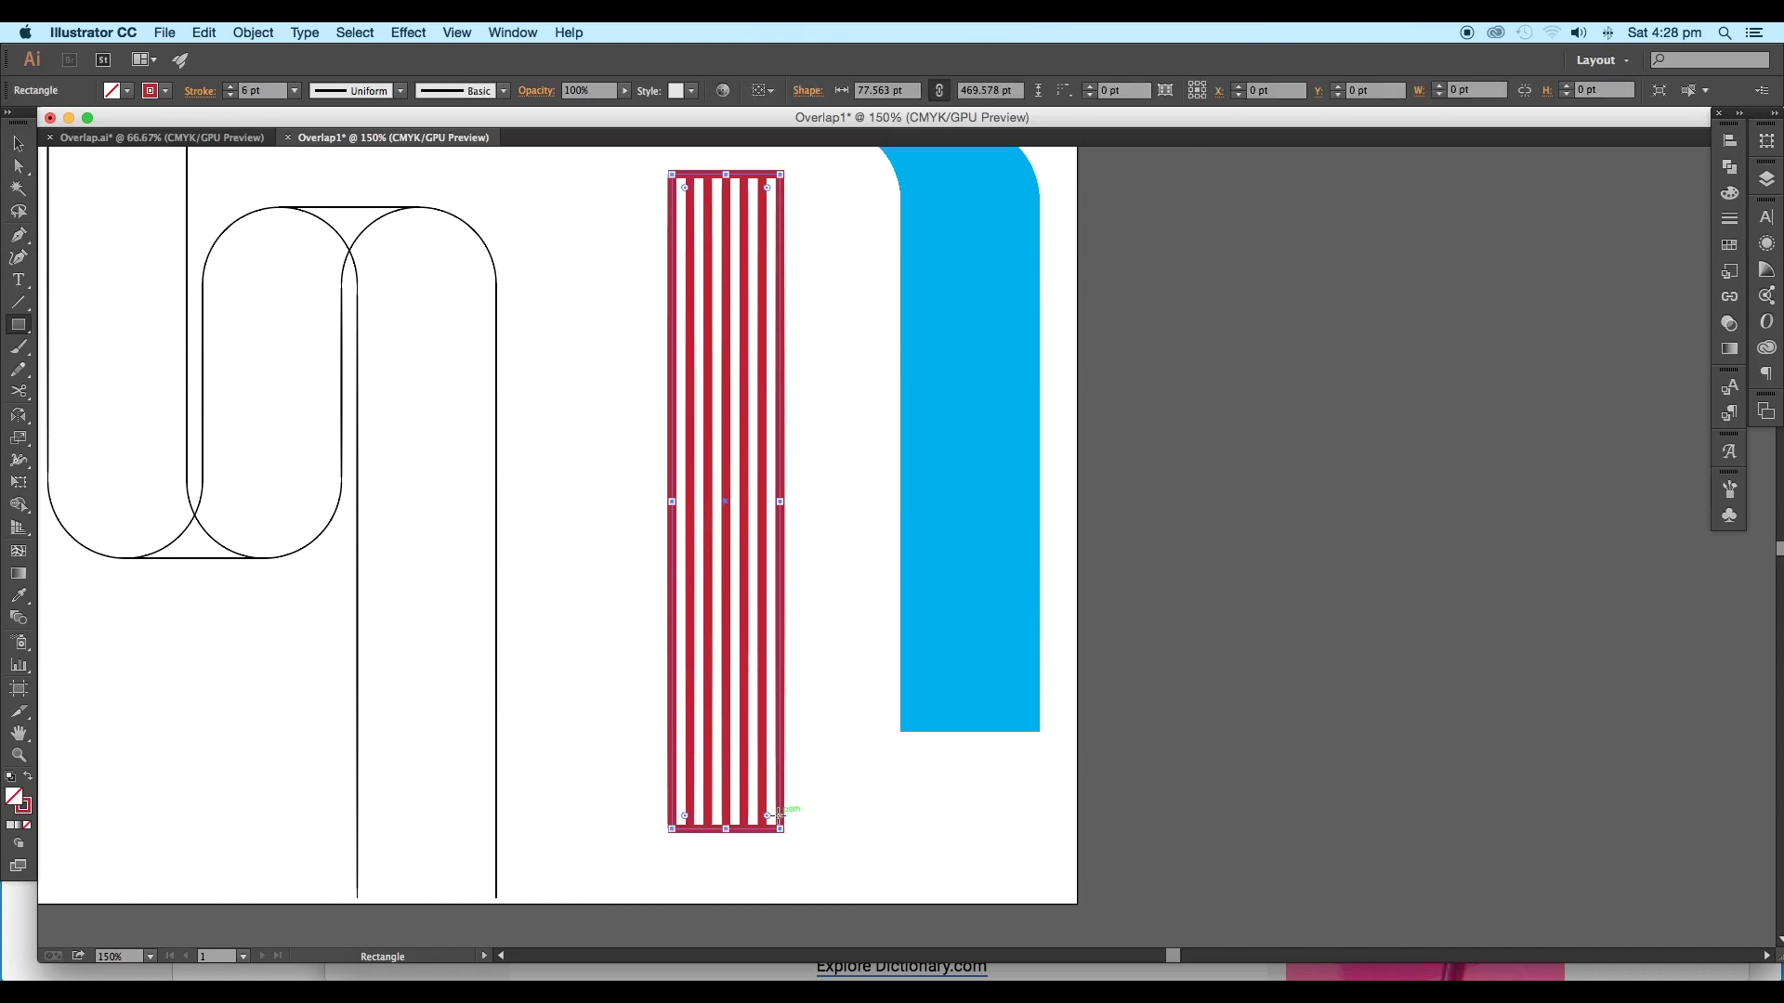
click(28, 777)
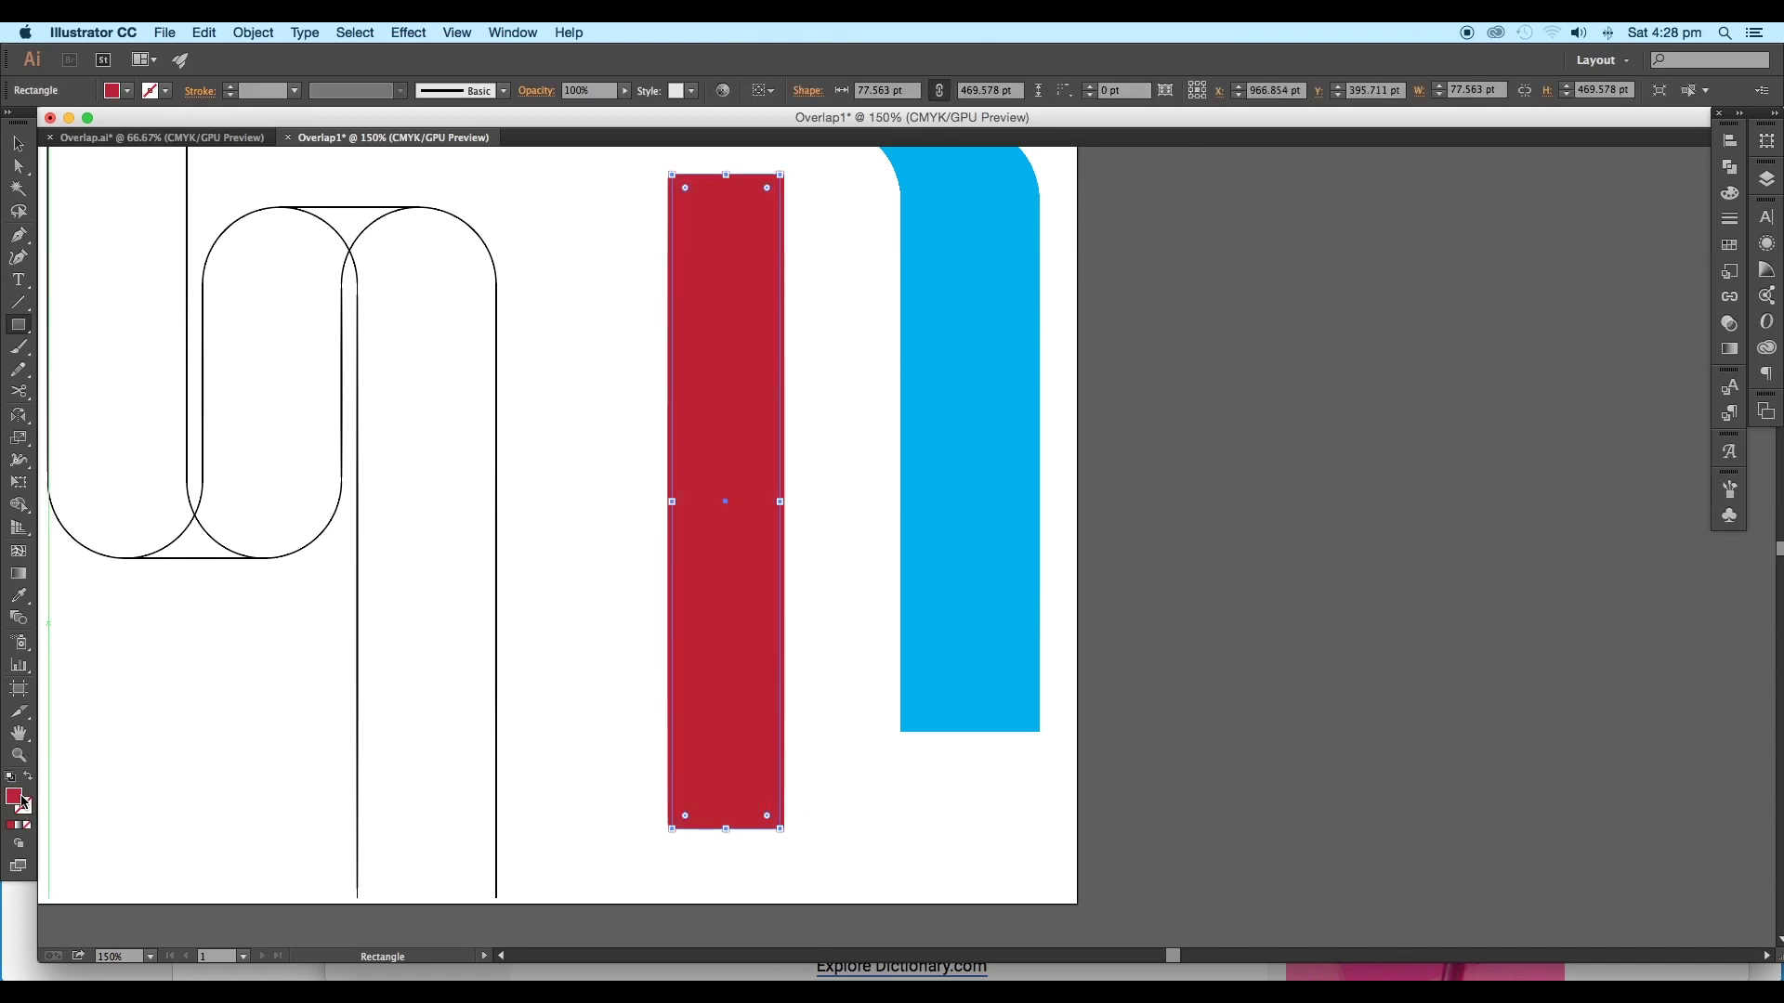
double_click(19, 800)
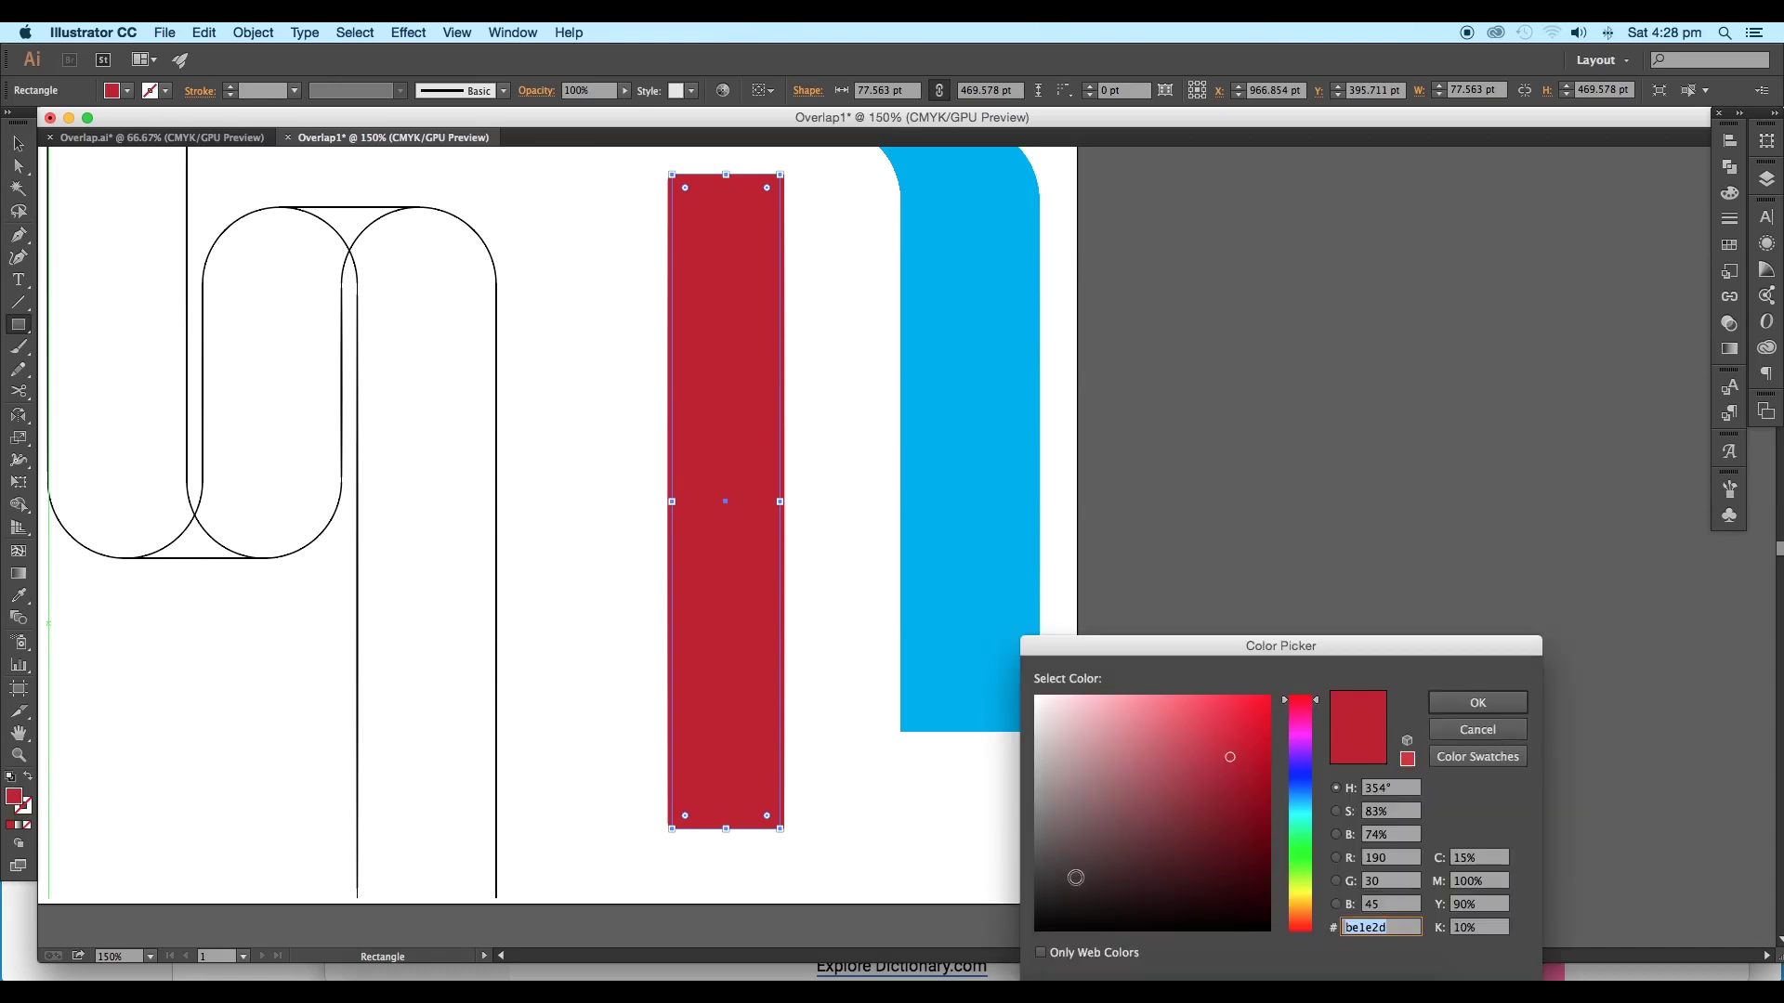
drag(1076, 877, 1035, 934)
click(1477, 704)
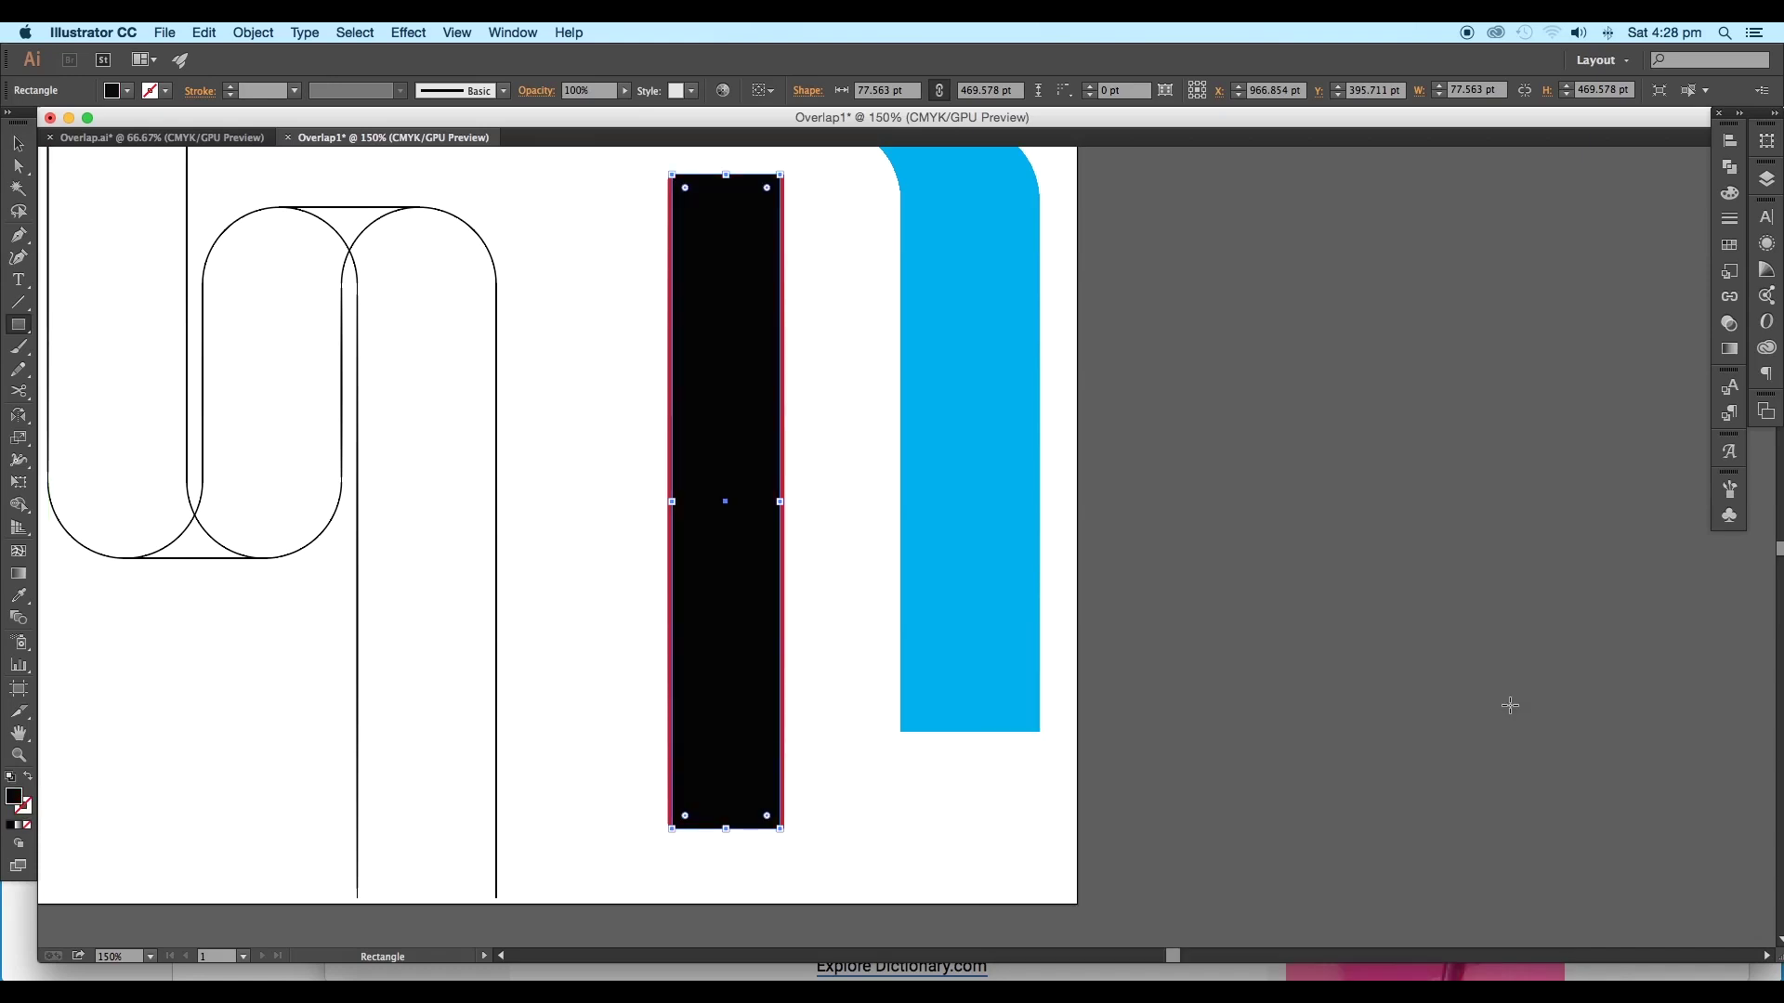
Widen the black rectangle symmetrically to about 84 pt to match the stripes' outer edges and send it to the back.
drag(779, 444, 790, 451)
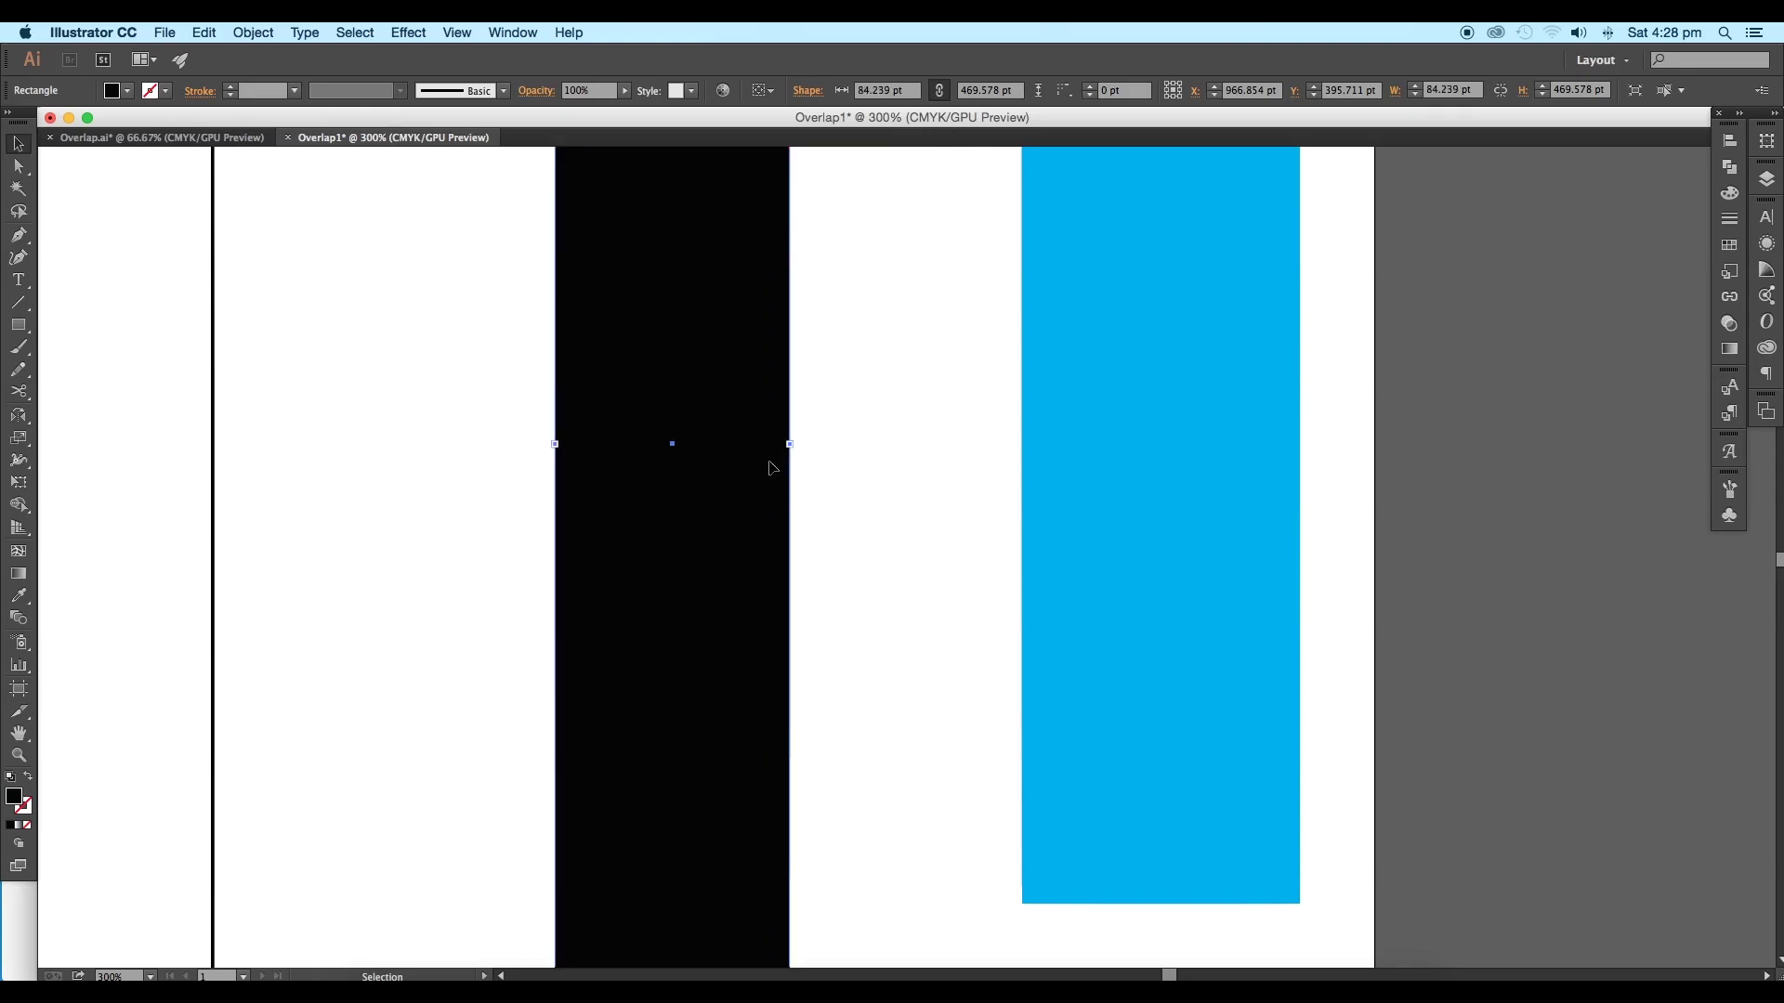
right_click(740, 496)
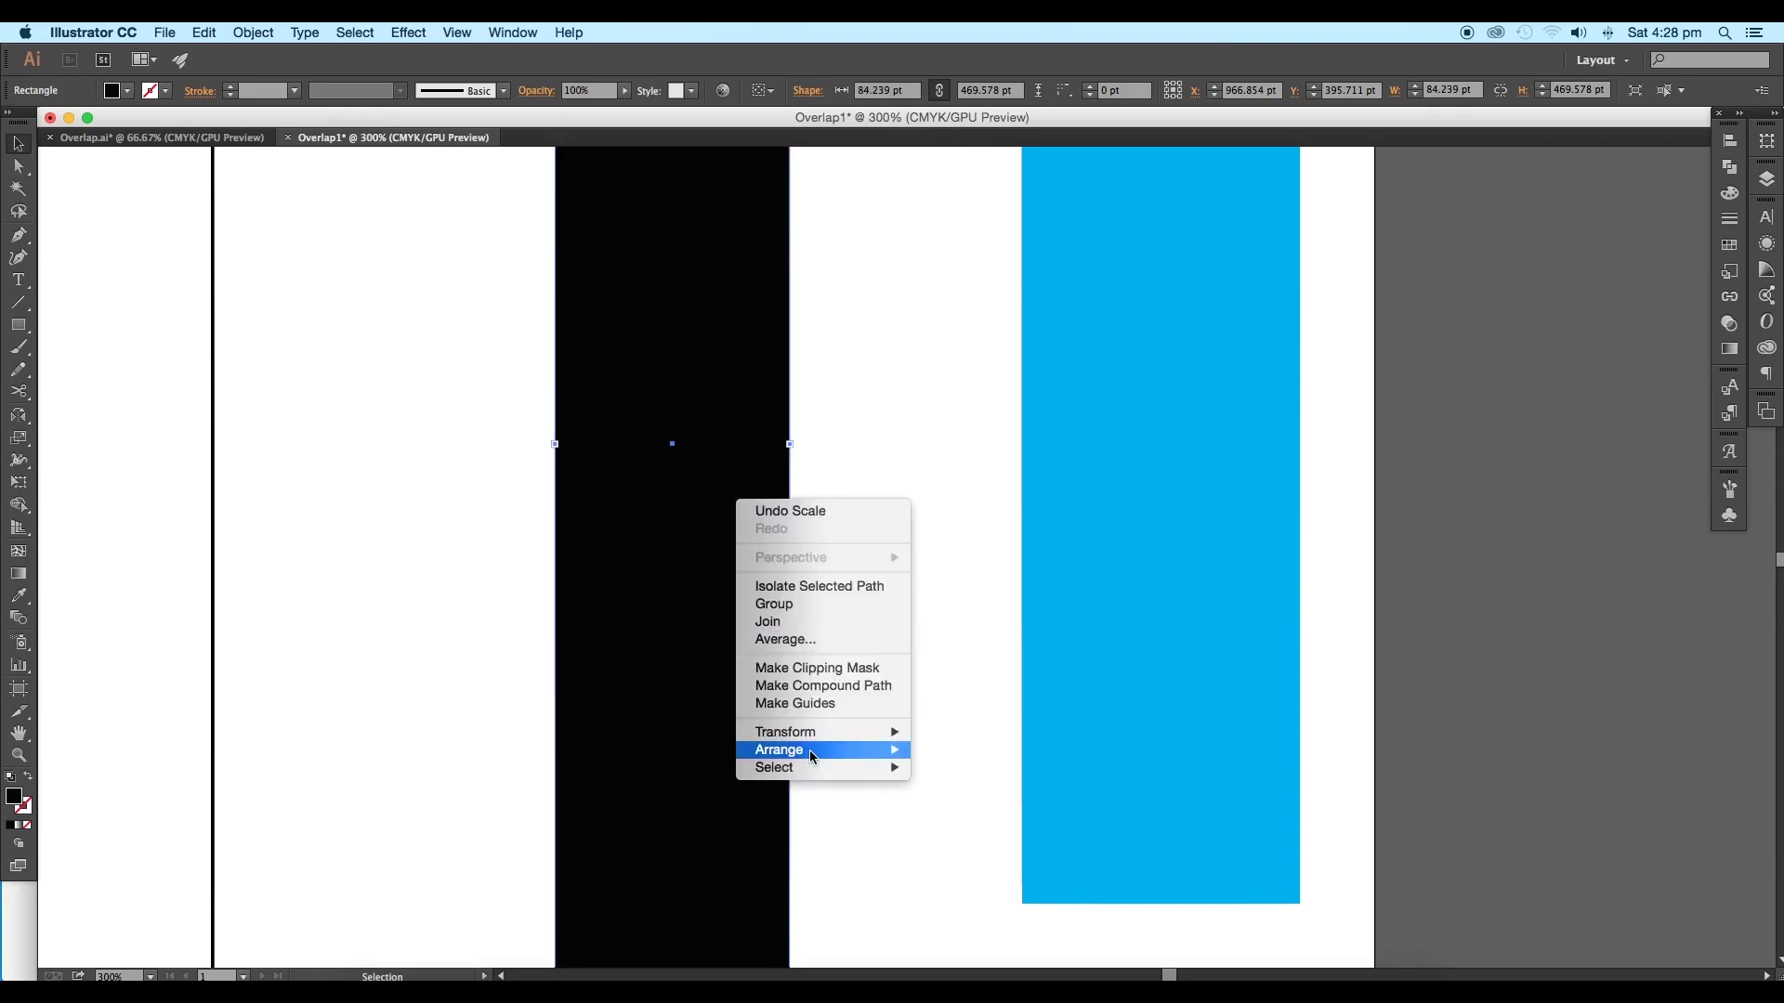
mouse_move(814, 749)
click(966, 803)
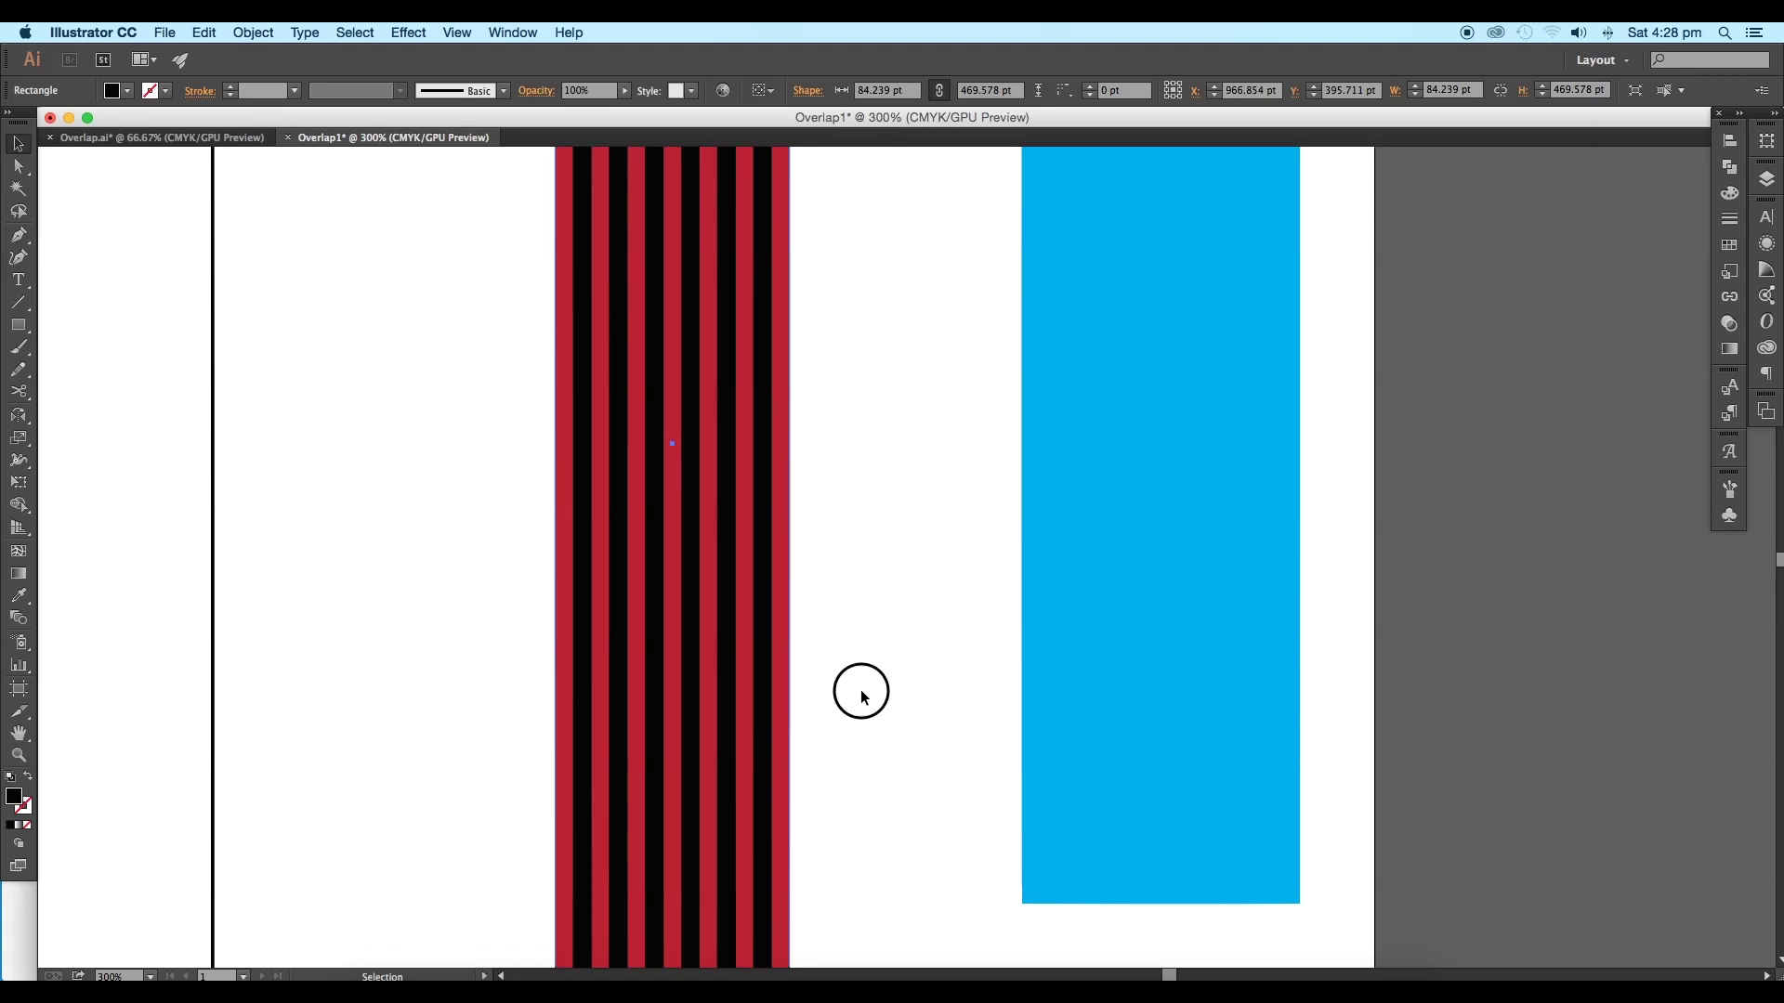
Group the crimson stripes with the black rectangle behind them.
alt+super+click(856, 718)
drag(860, 661, 585, 623)
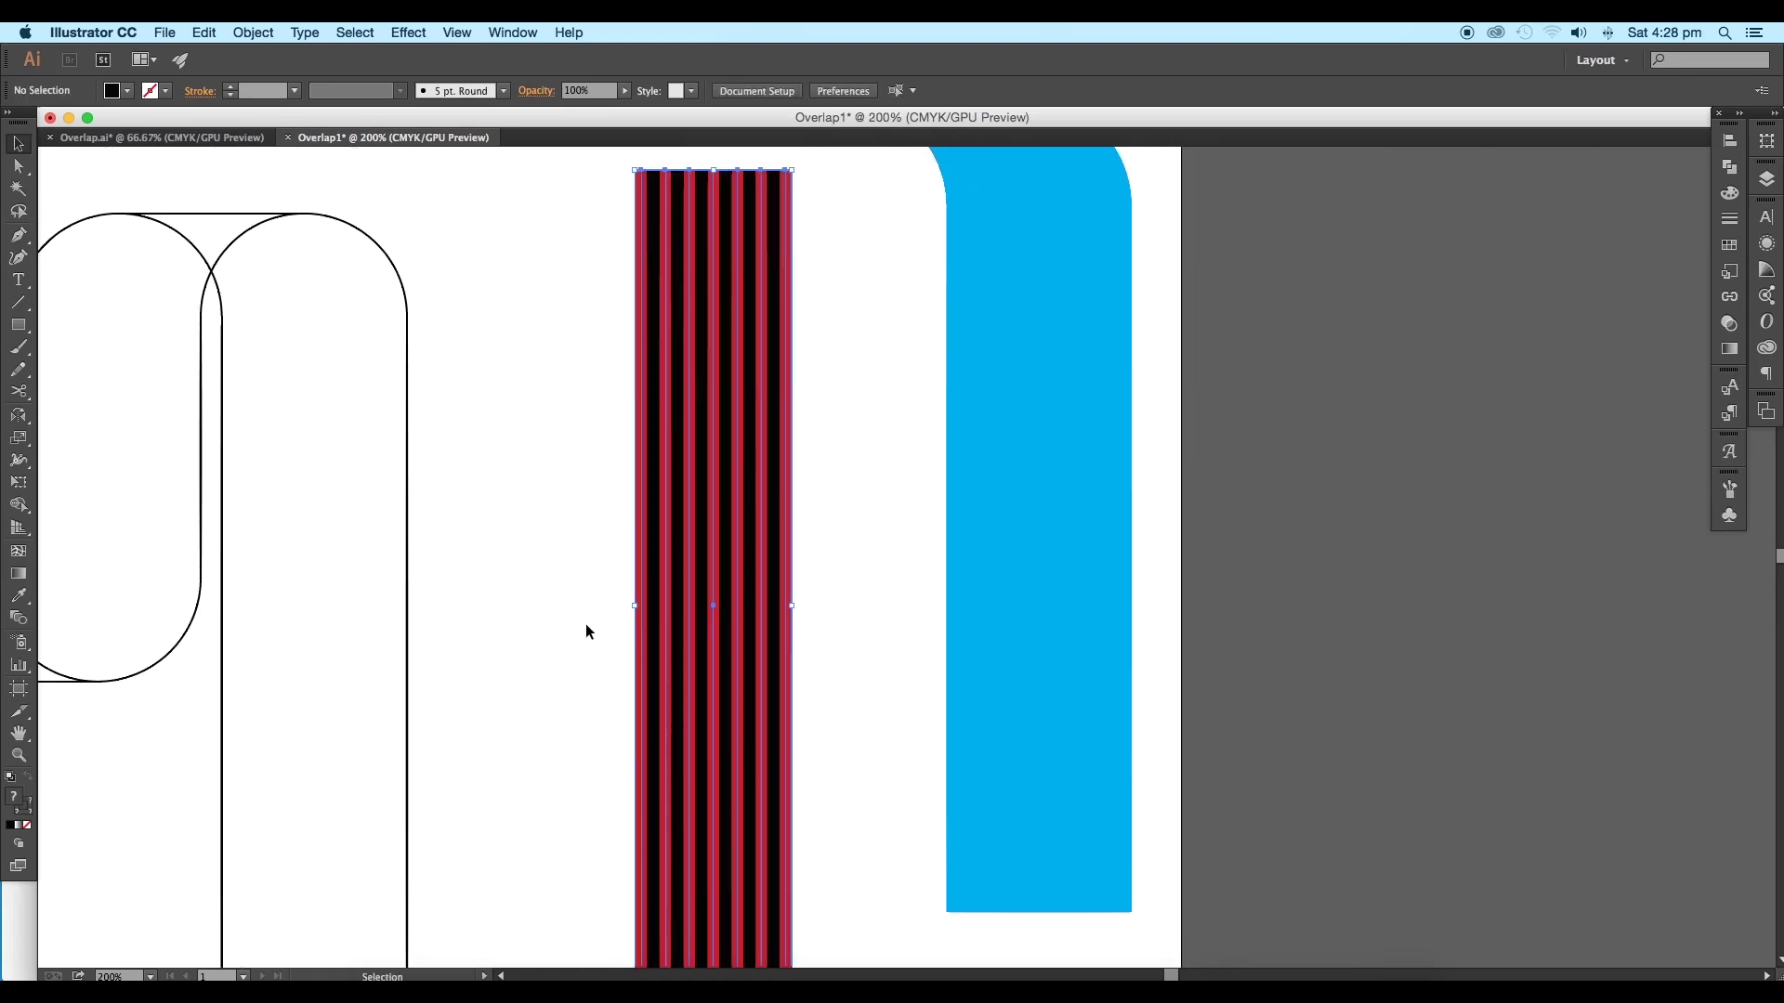
right_click(696, 472)
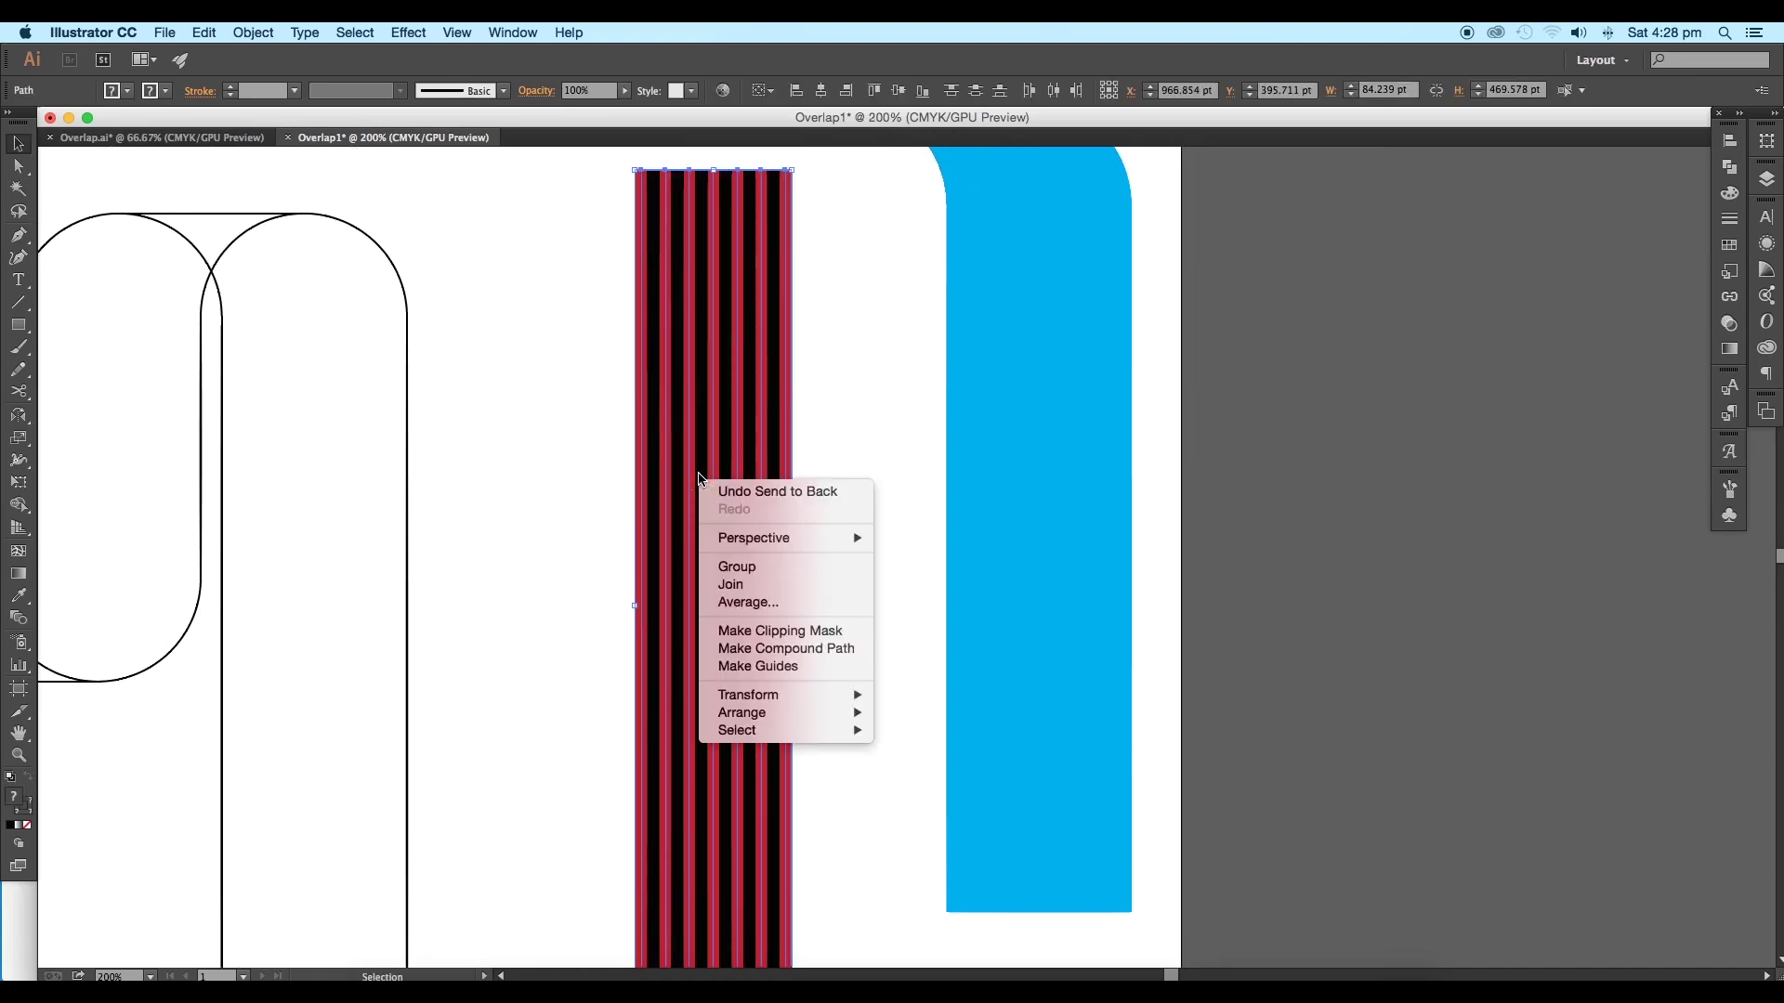
click(739, 568)
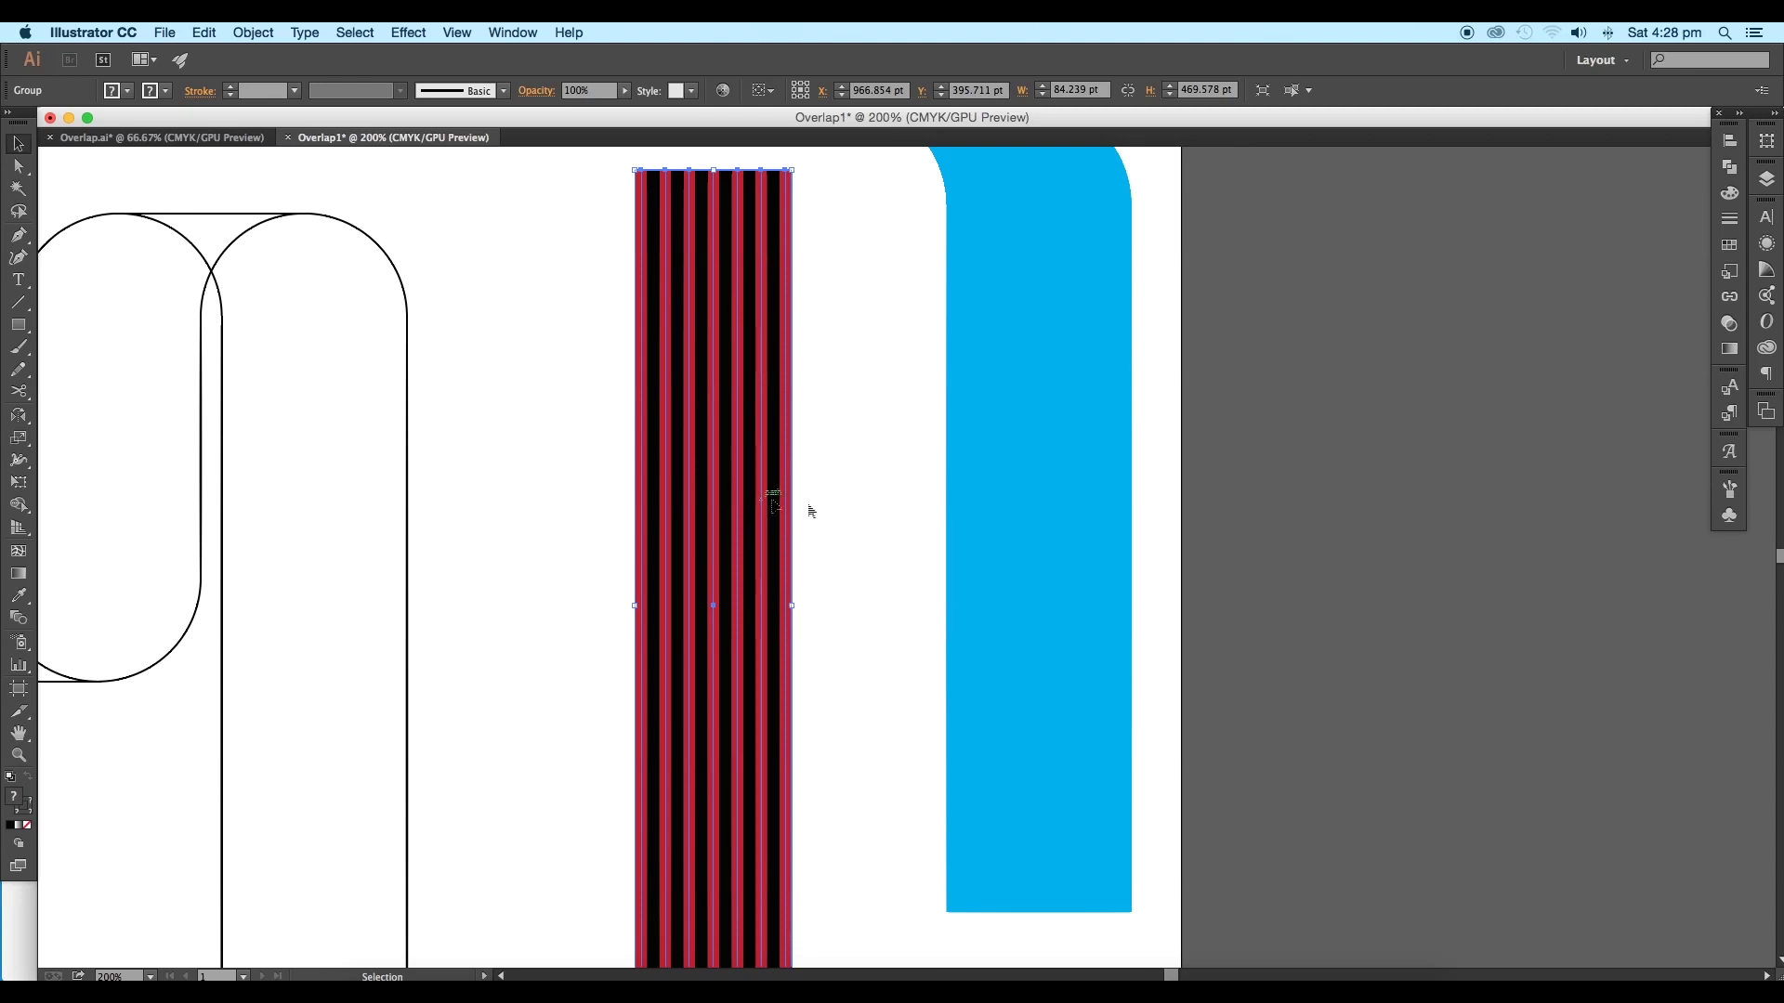
Save the striped group as a symbol named PAttern and delete the original artwork from the artboard.
click(1730, 521)
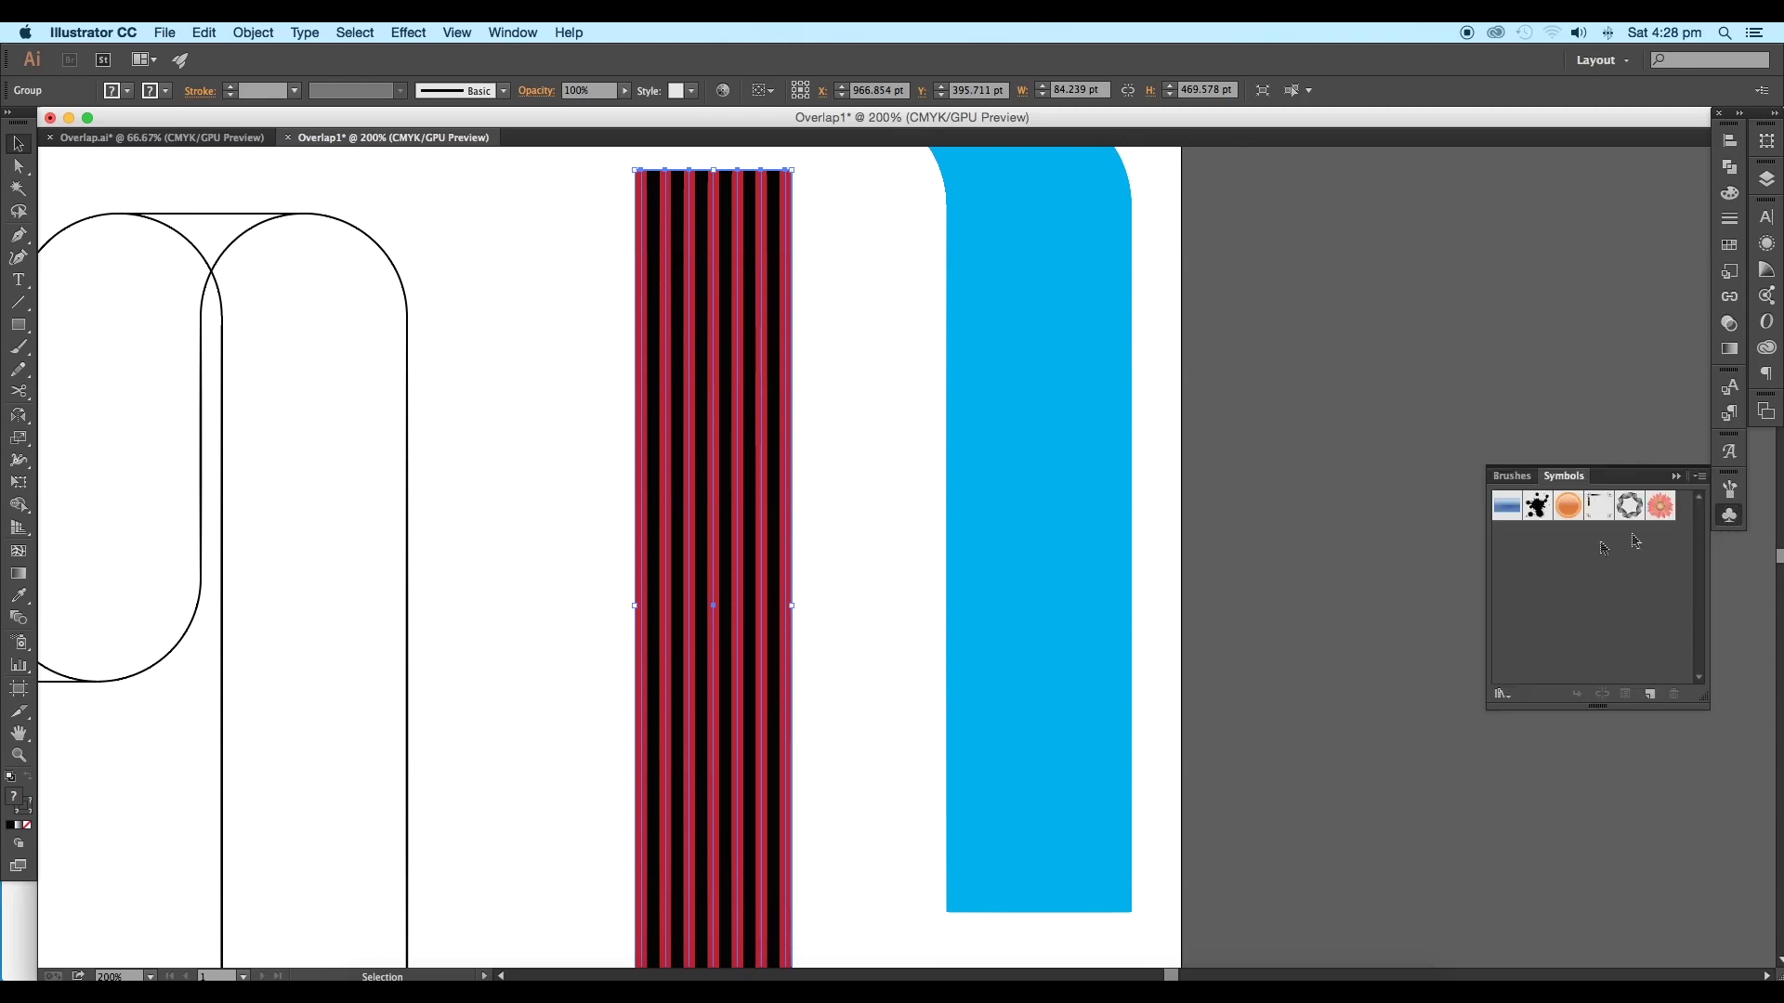
drag(785, 543, 1521, 598)
click(916, 467)
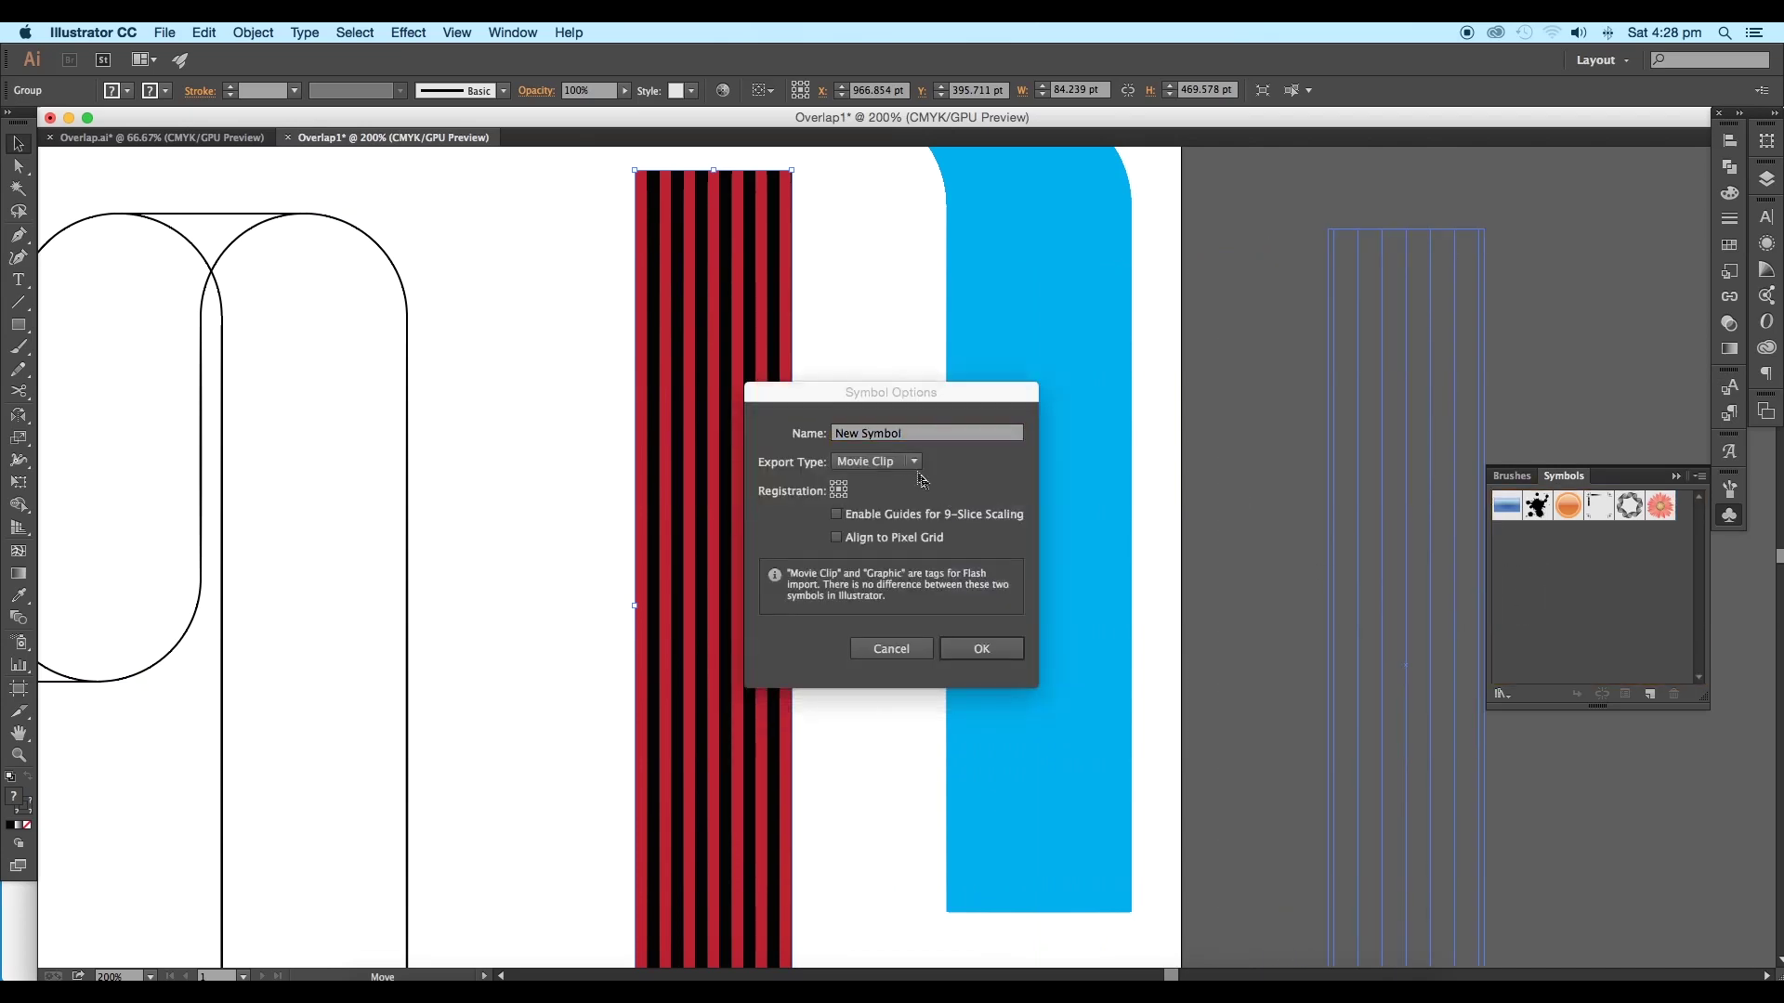
click(753, 432)
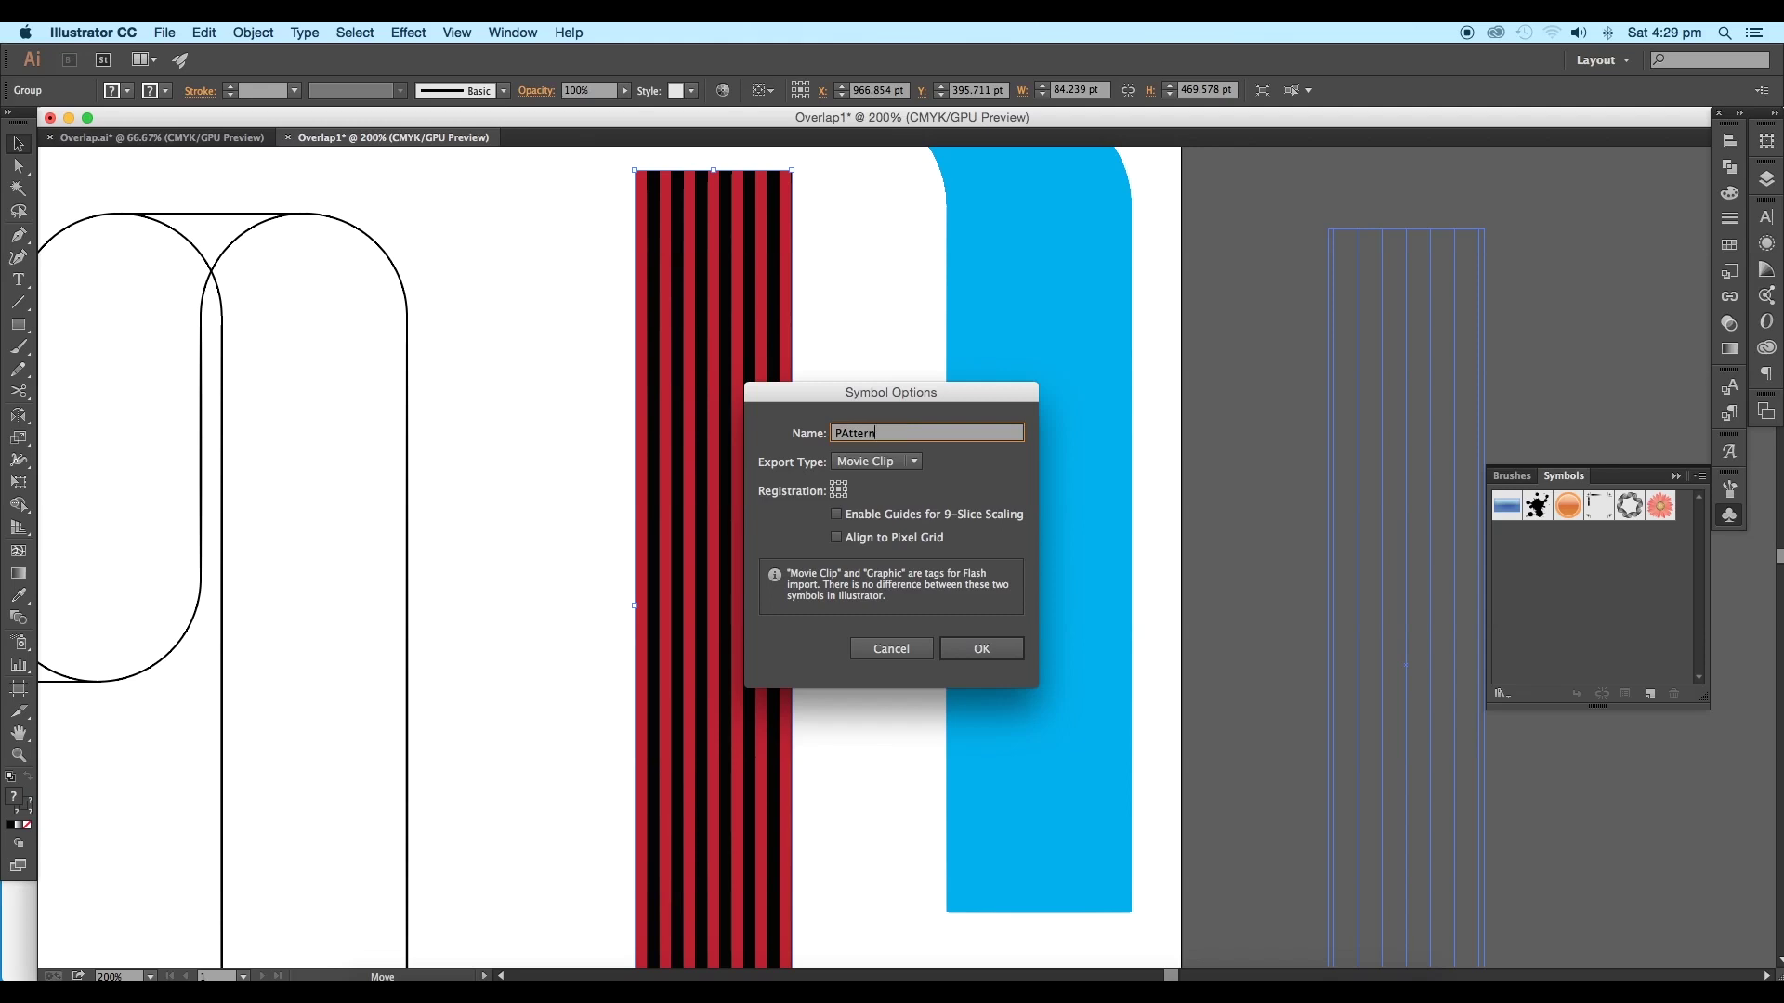
key(Return)
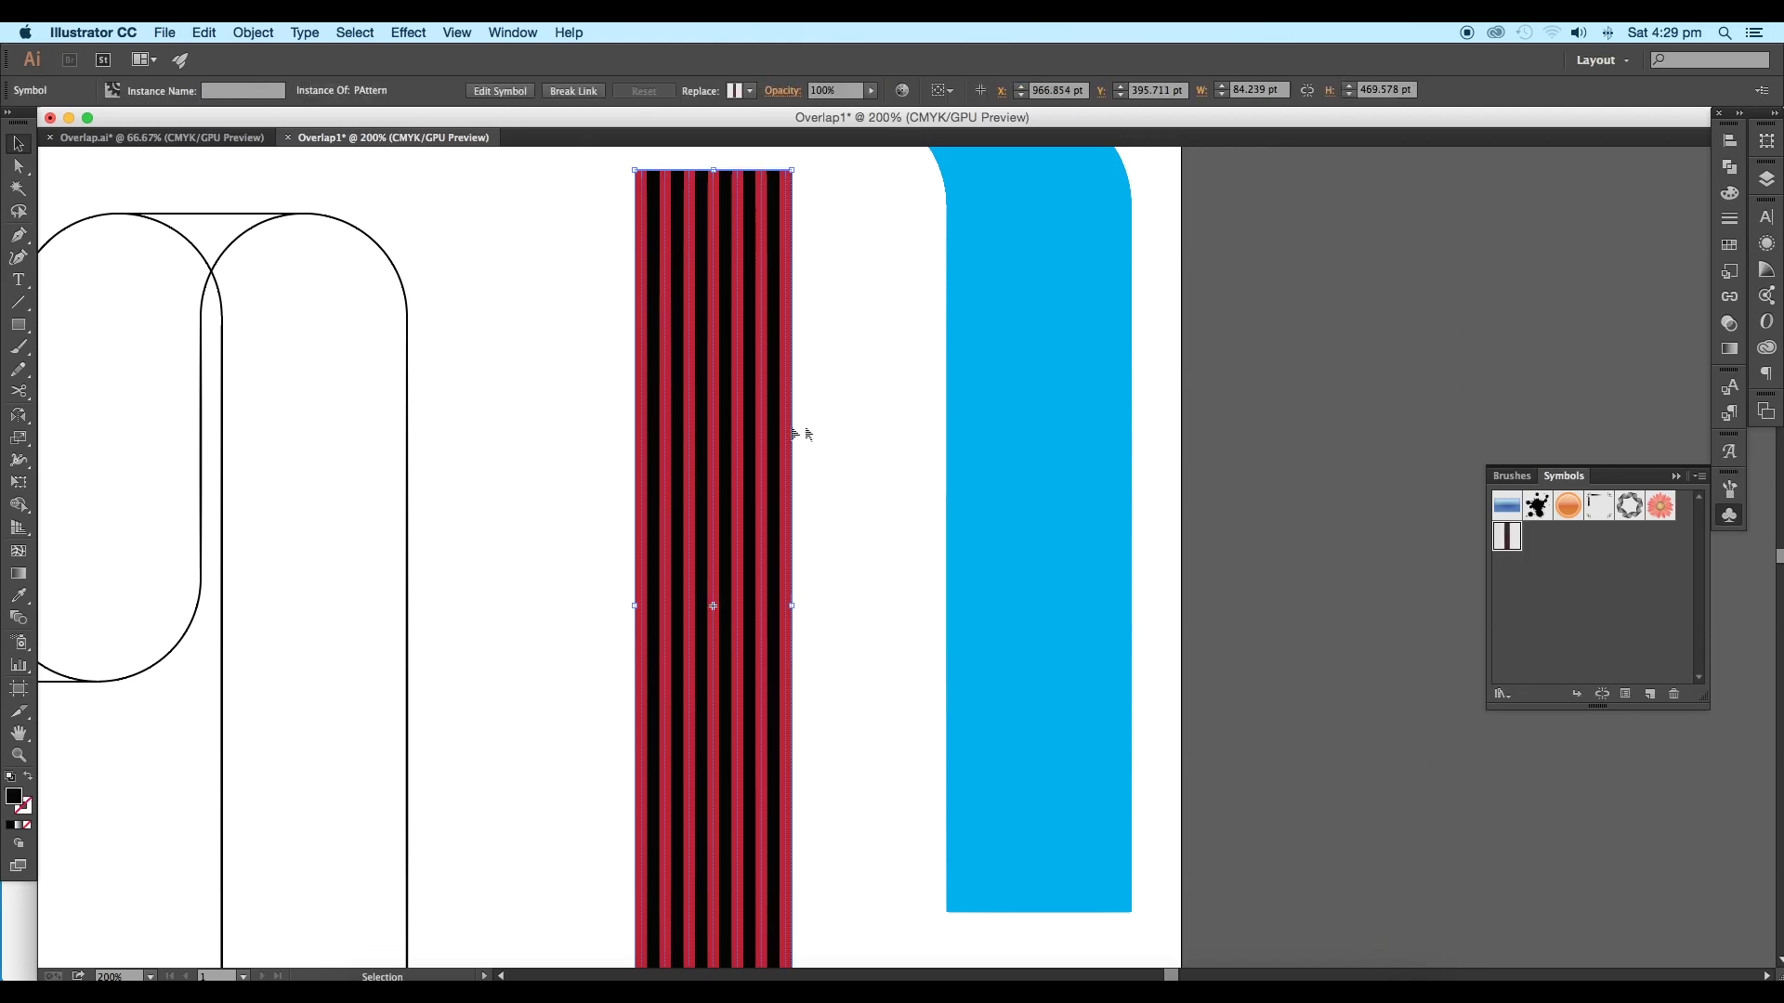
key(Delete)
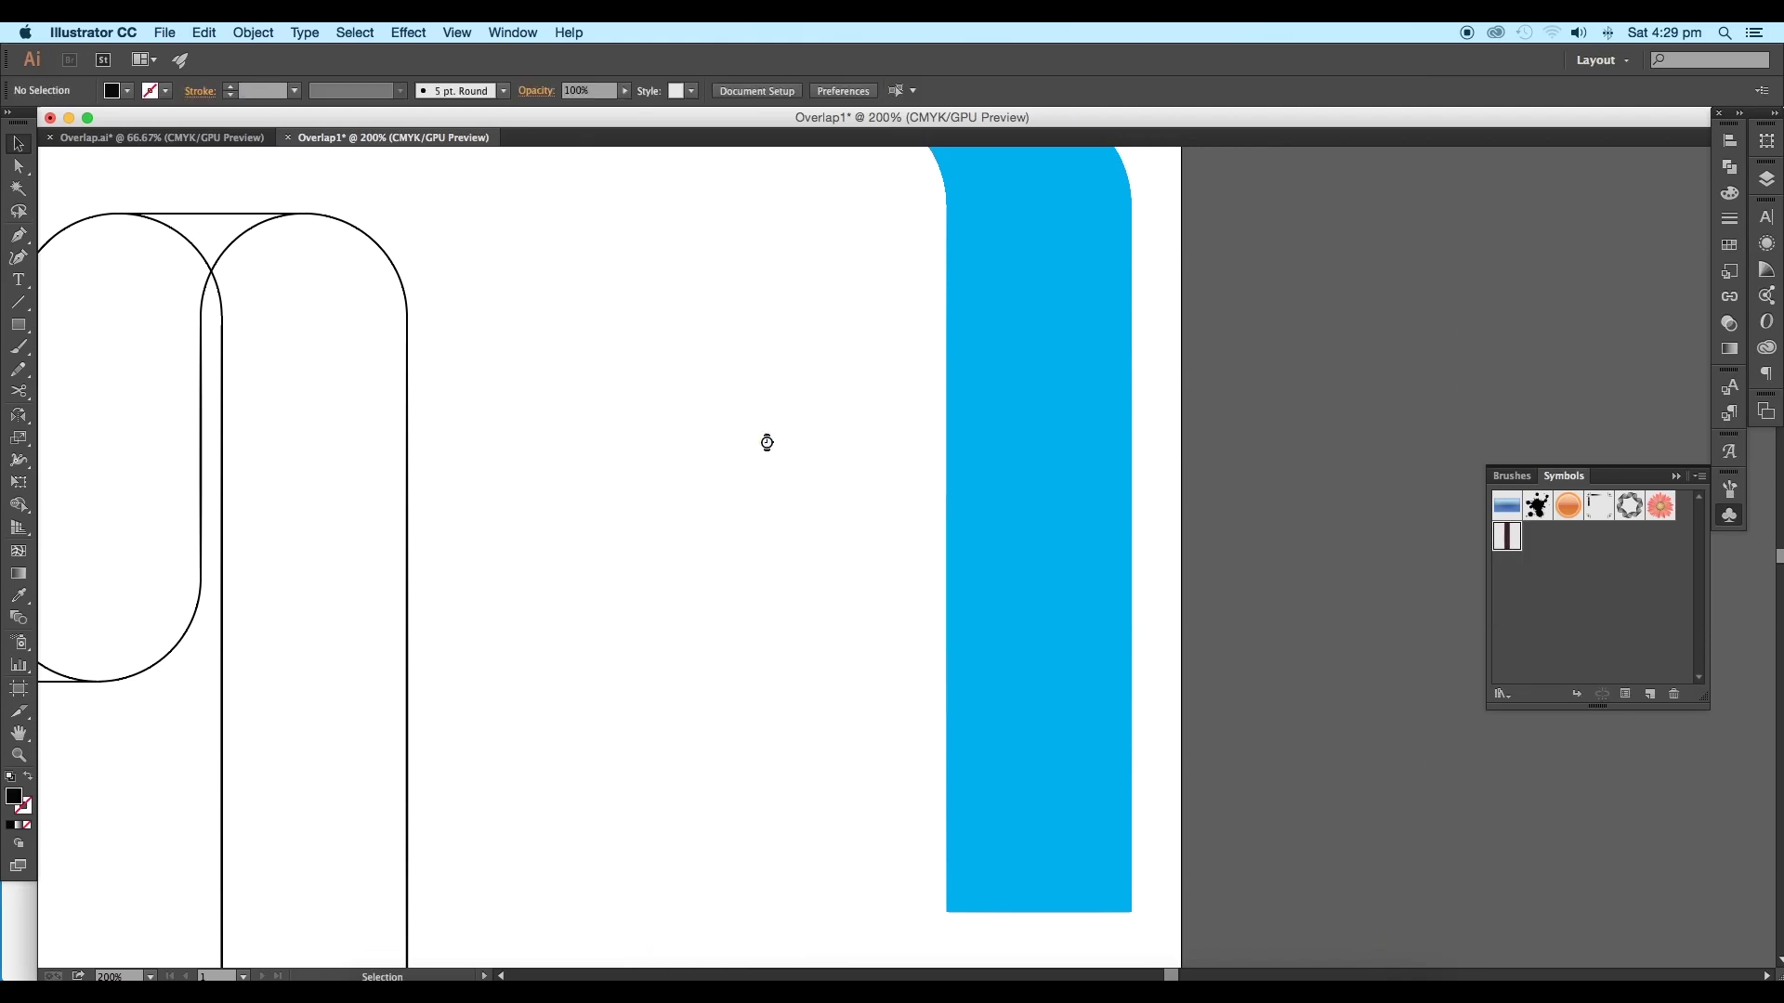
Place an instance of the striped symbol below the cyan rectangle and shorten its height to about 386 pt.
key(super+minus)
key(super+minus)
key(super+minus)
key(super+minus)
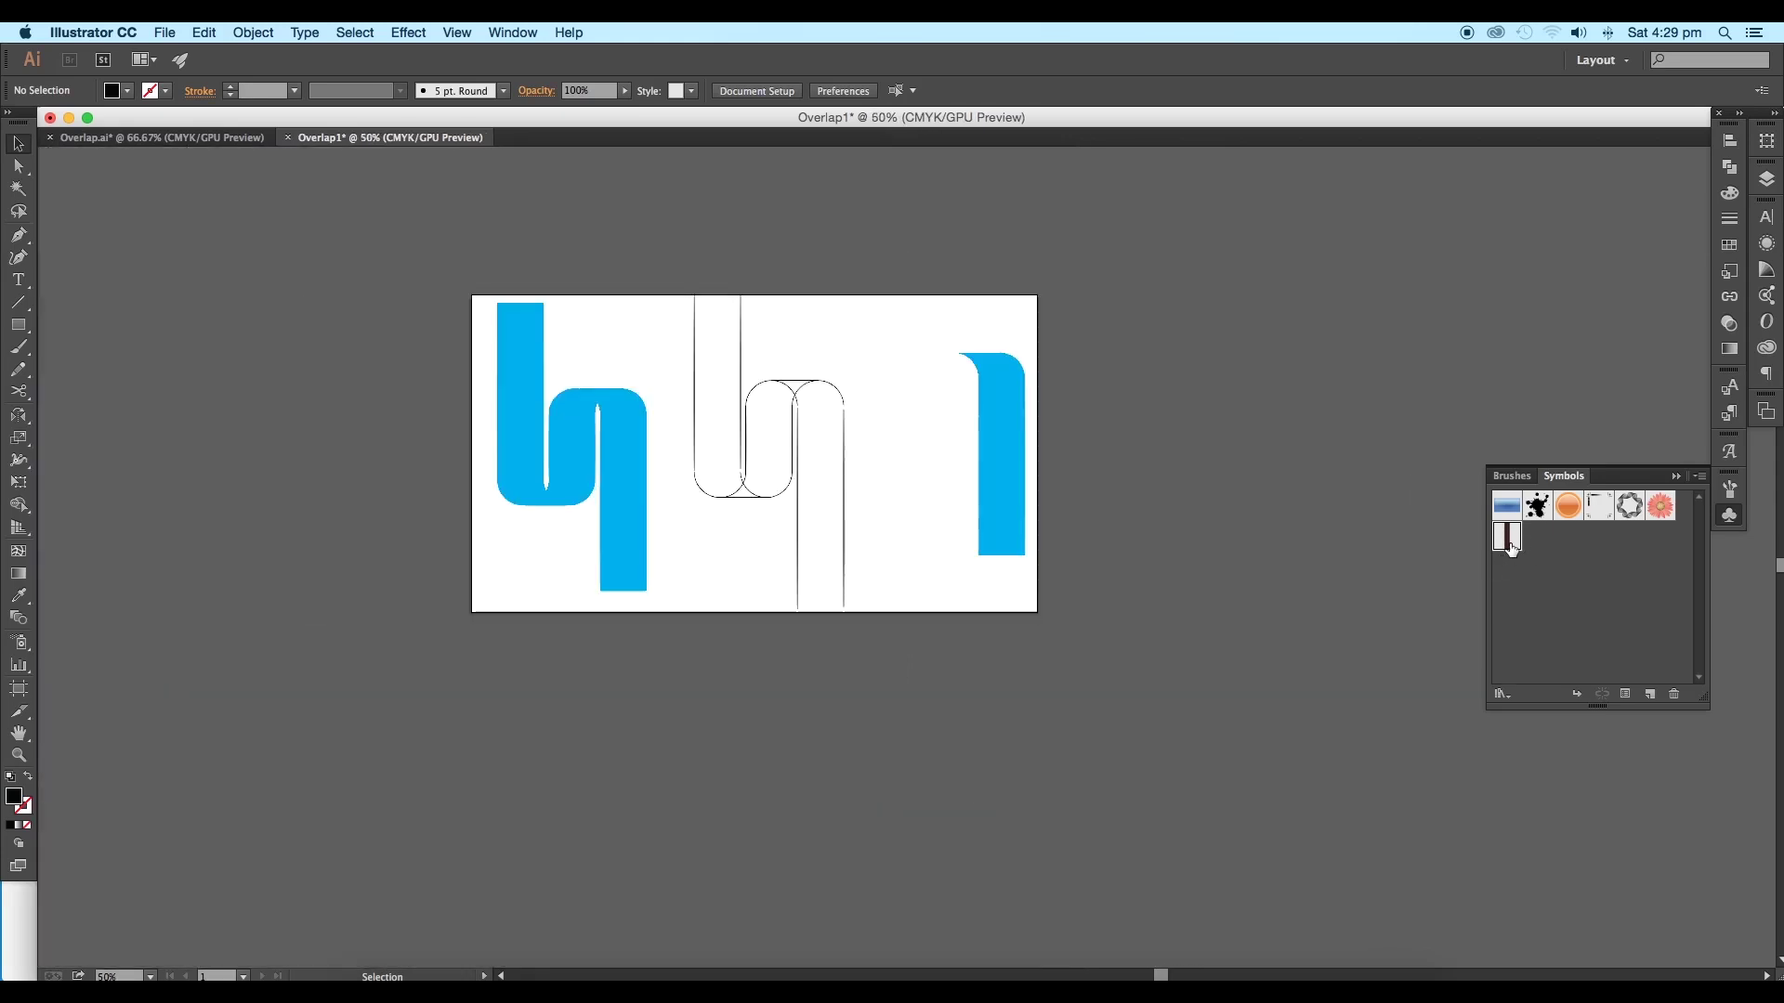
drag(1509, 540, 874, 654)
key(super+equal)
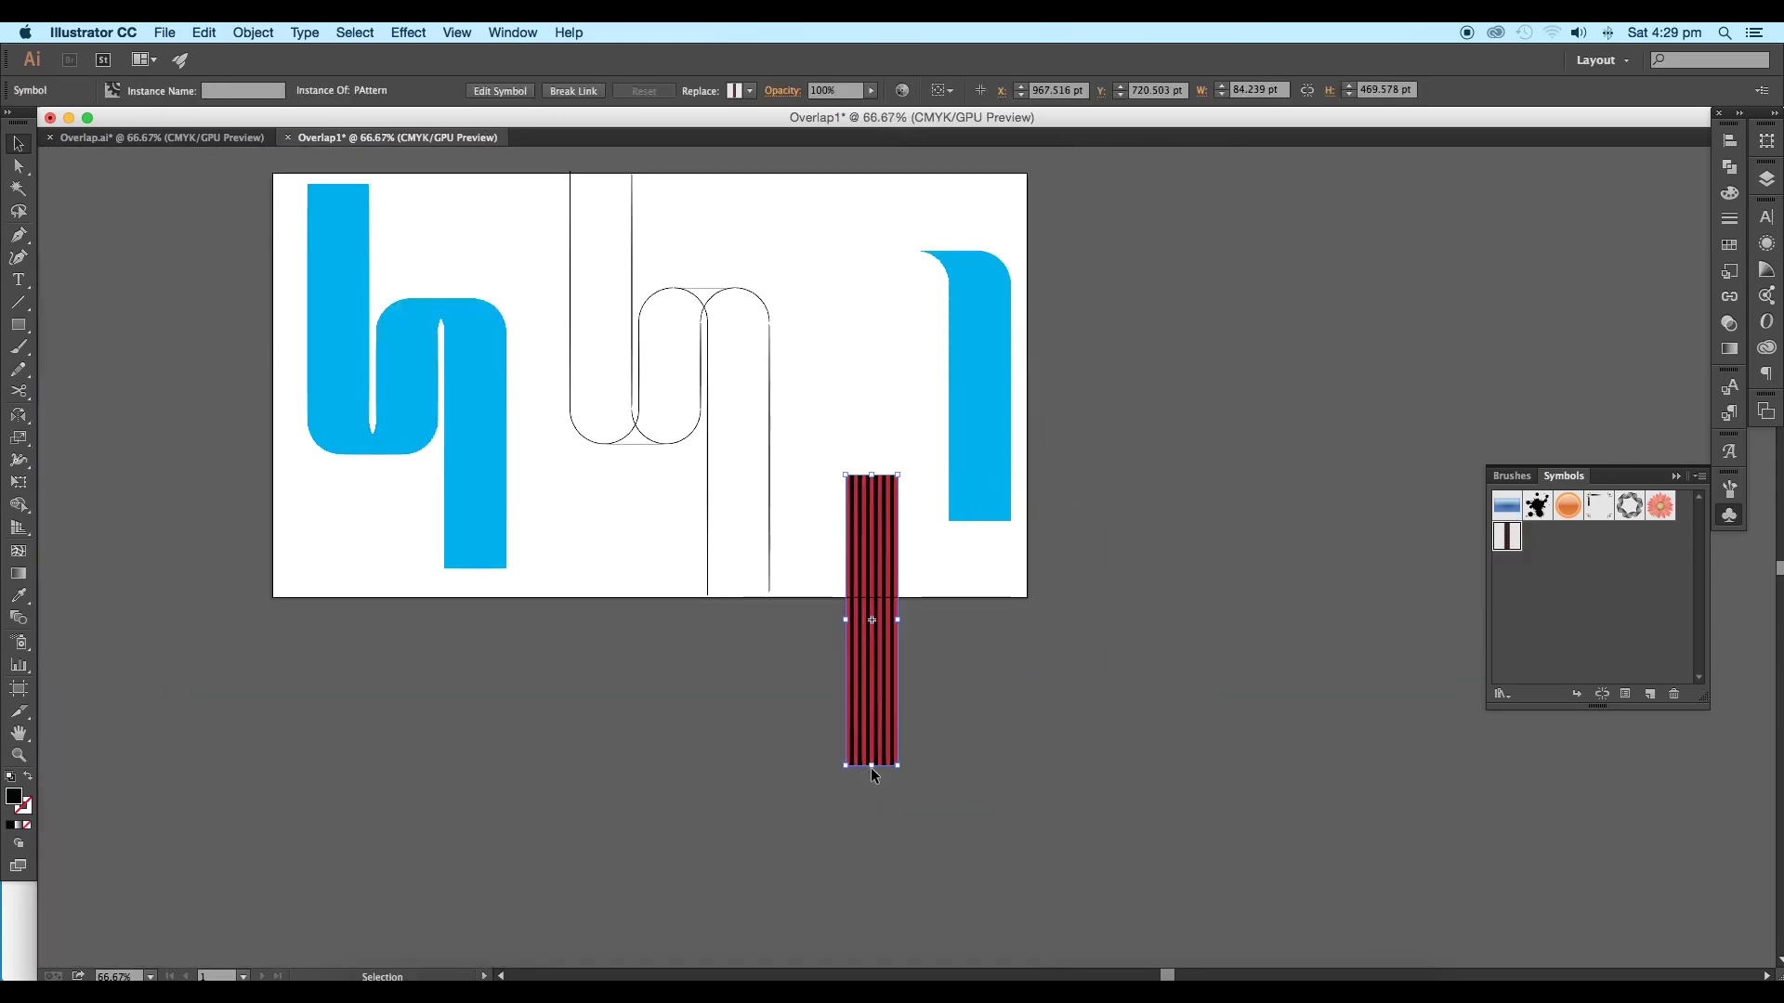
drag(871, 767, 871, 739)
Duplicate the shortened striped instance to the space beside the S-shaped cyan ribbon.
drag(872, 703, 692, 667)
scroll(574, 589, up, 3)
scroll(576, 592, down, 2)
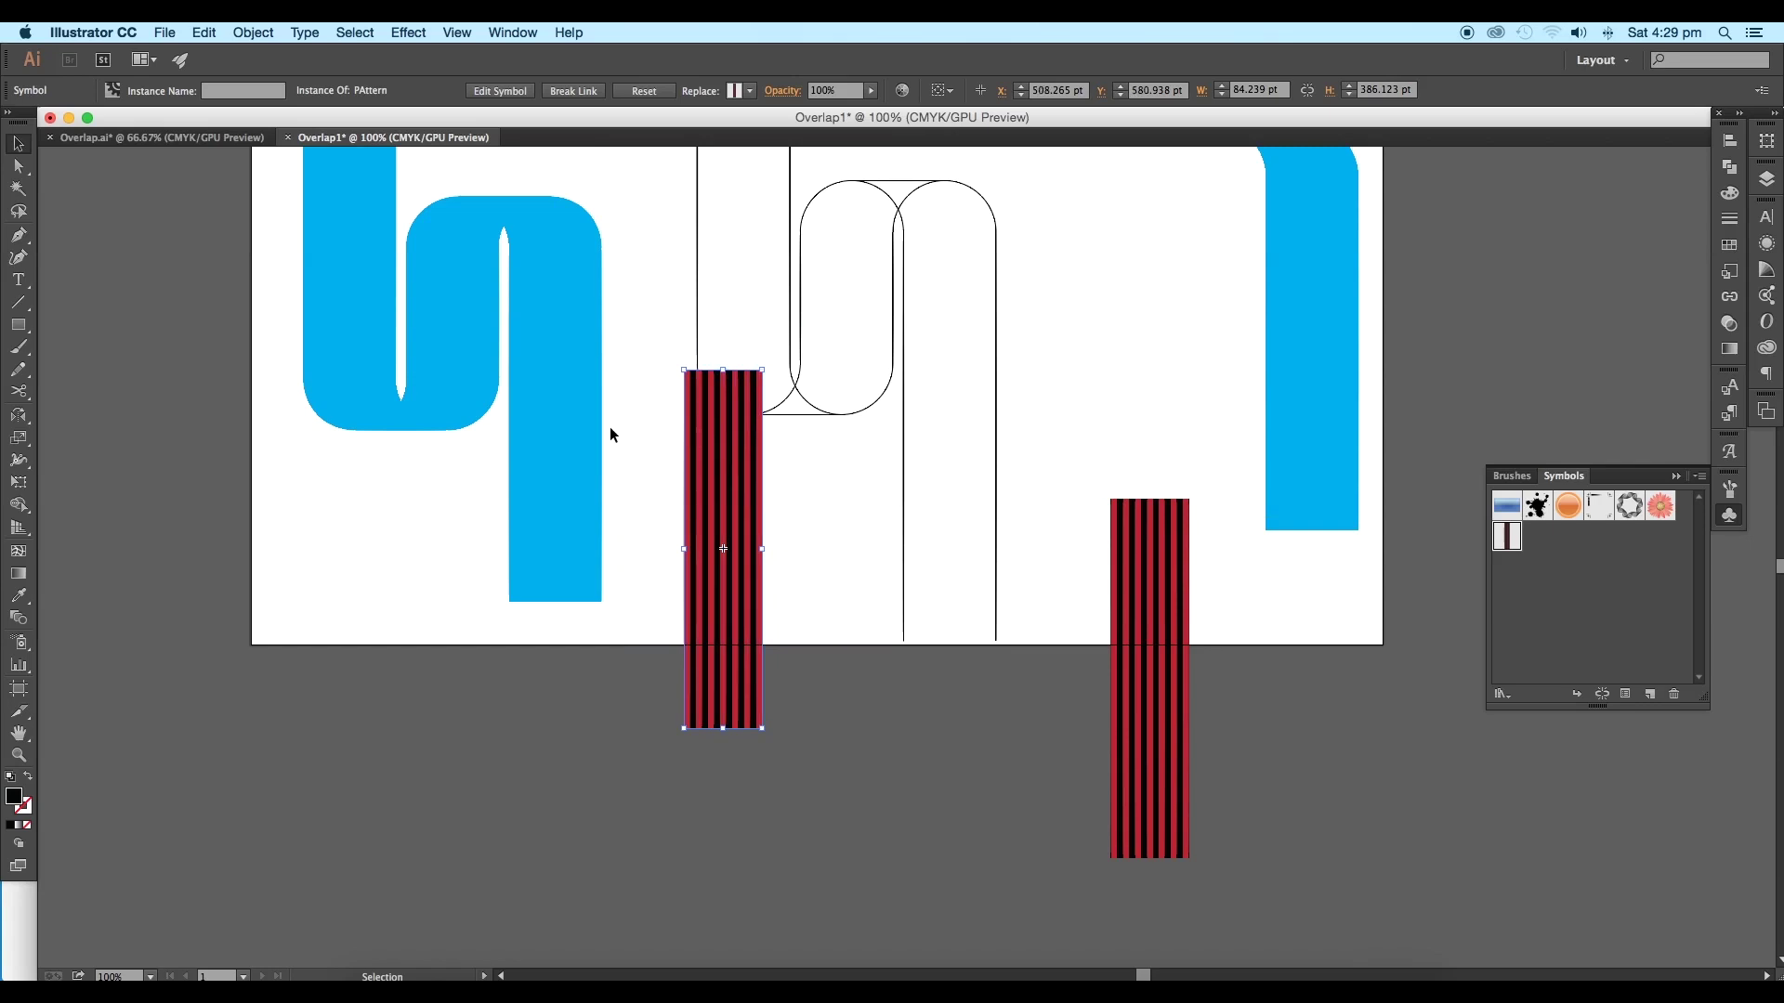
Bring the S-shaped cyan ribbon pieces to the front of the stacking order.
drag(606, 299, 380, 339)
right_click(380, 339)
mouse_move(502, 446)
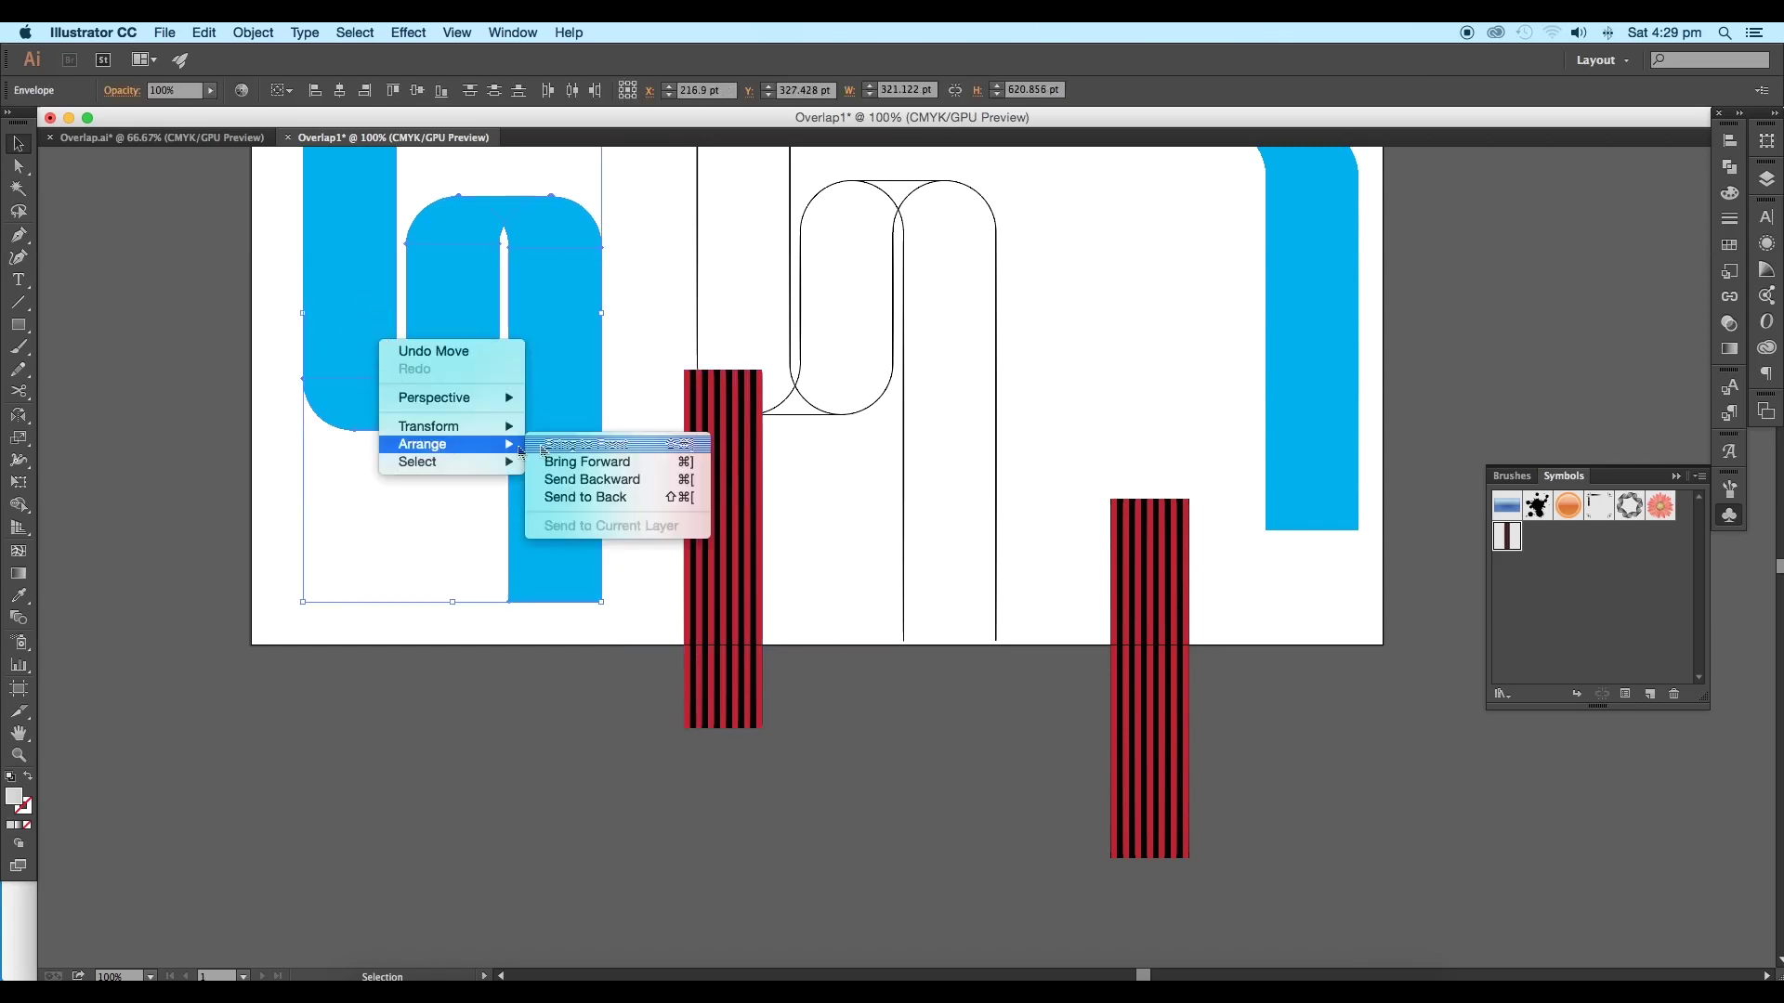
click(557, 444)
click(768, 625)
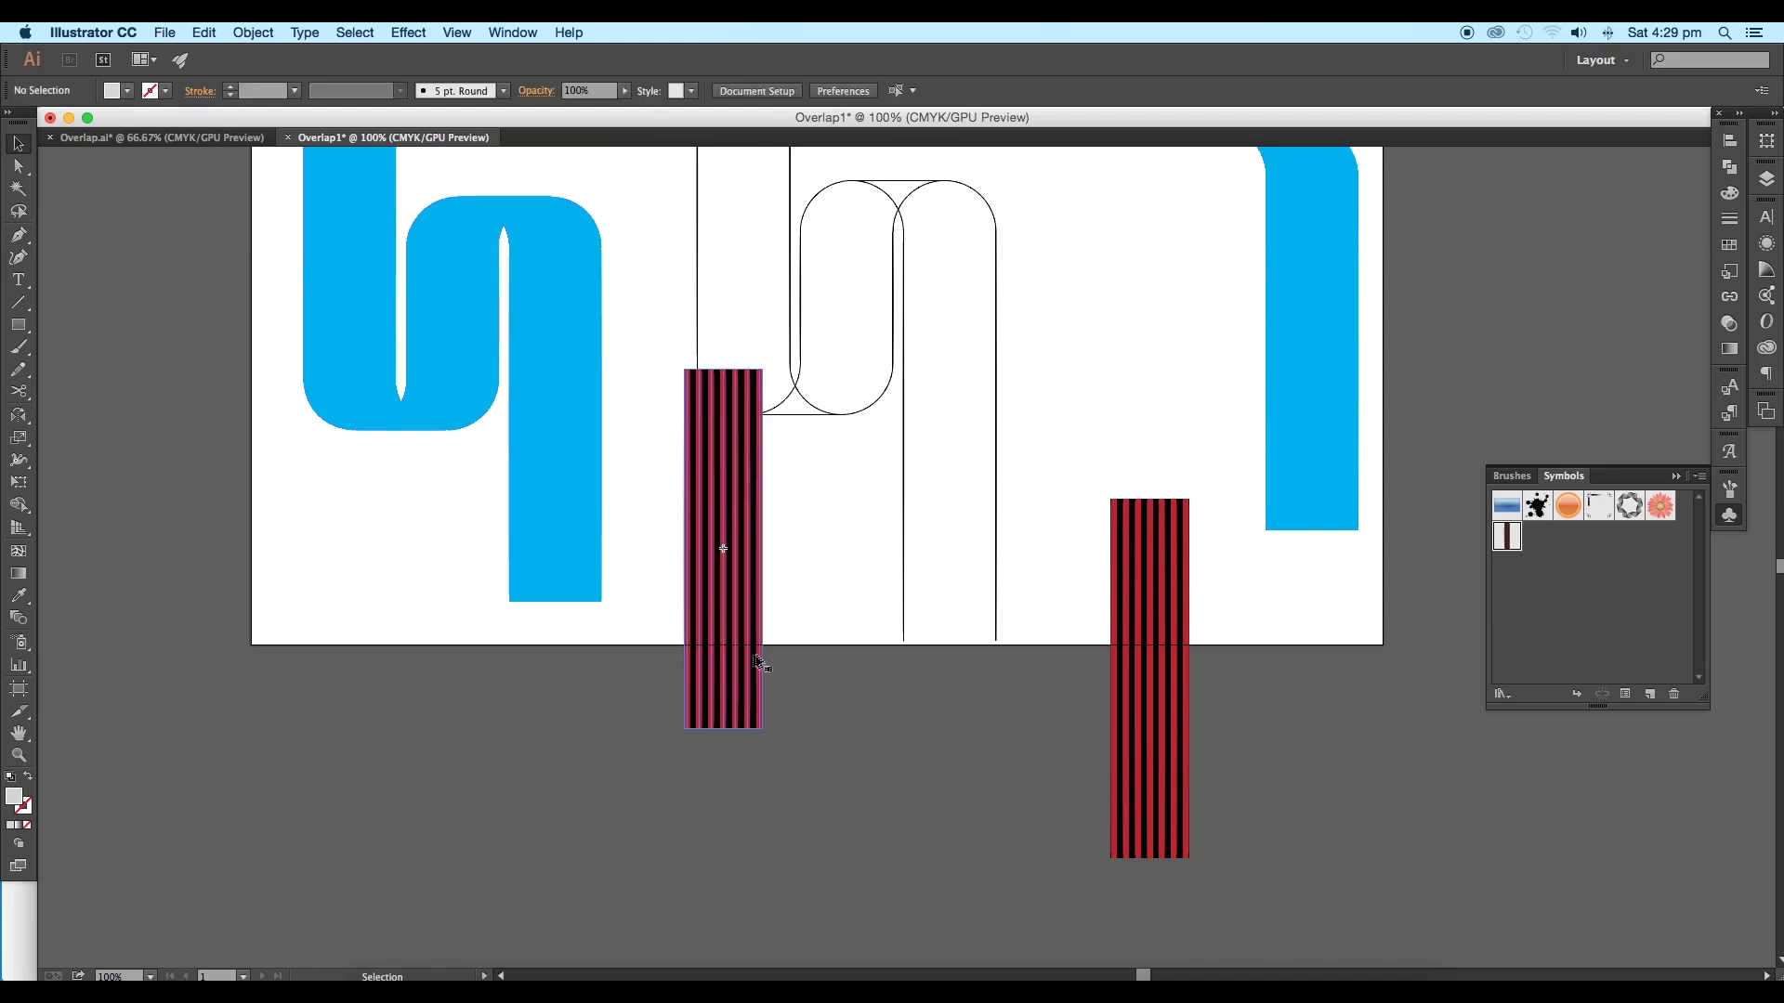
Move the striped copy behind the ribbon's right cyan segment and envelope-distort it with that segment as the top object.
drag(733, 656, 501, 511)
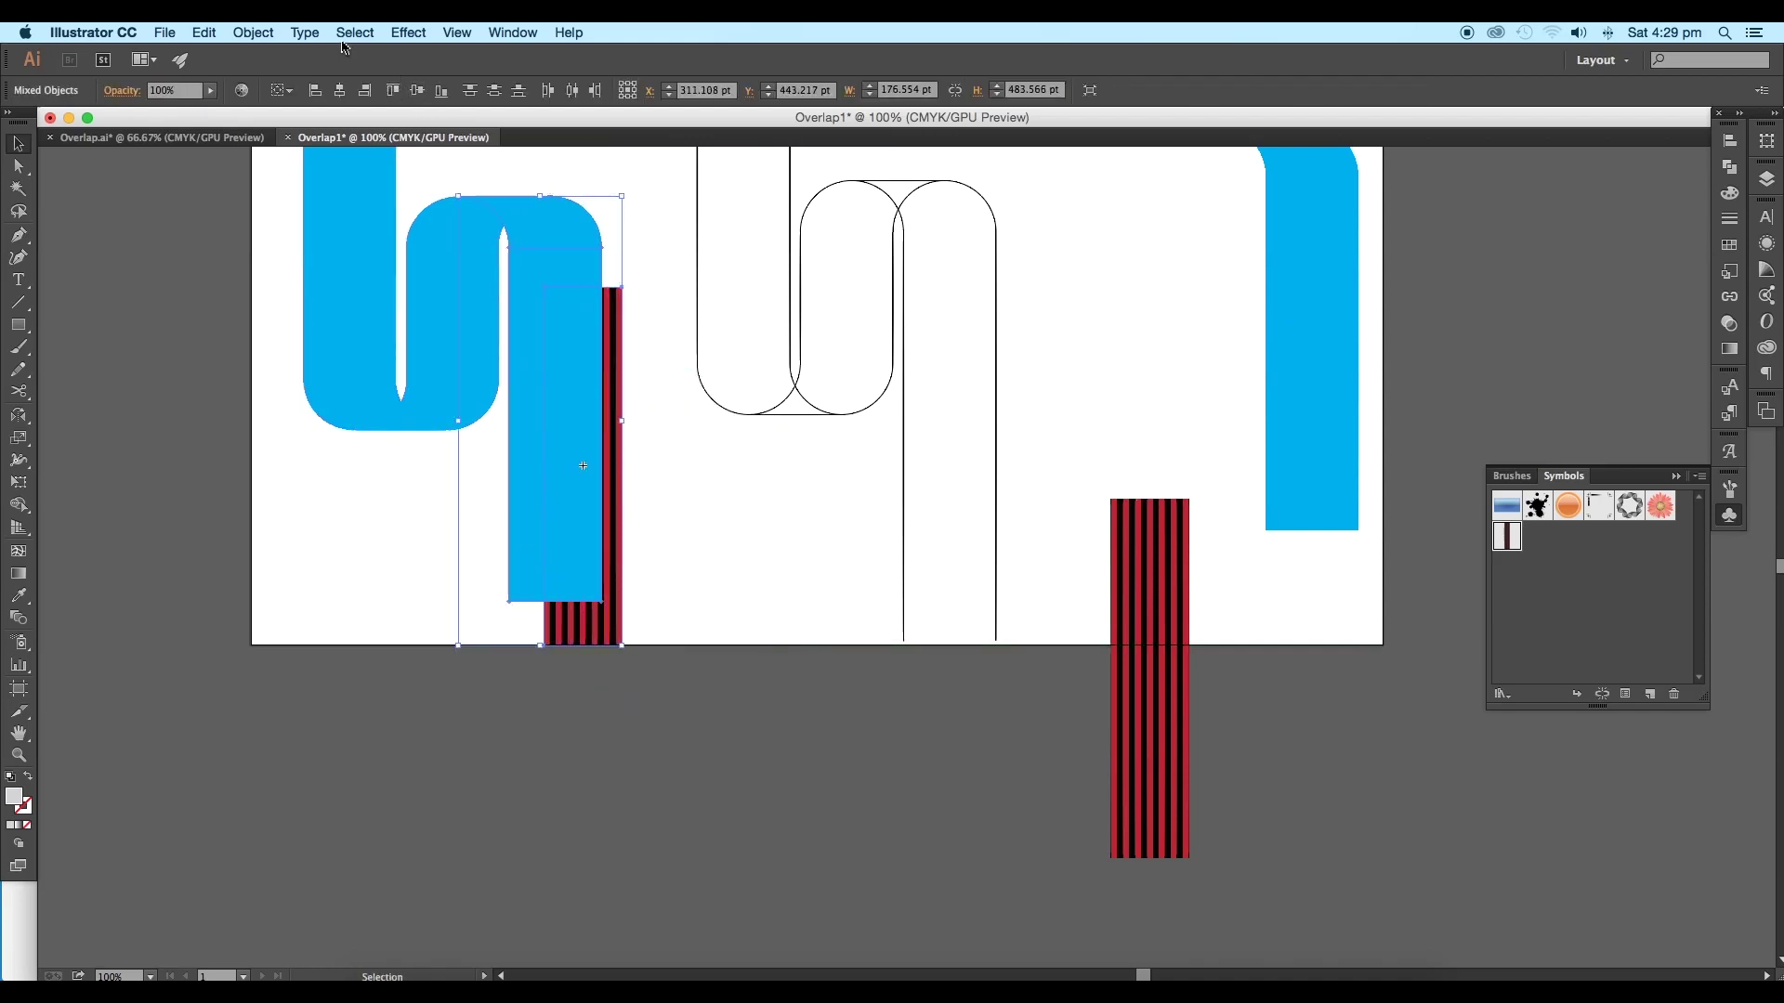
click(272, 36)
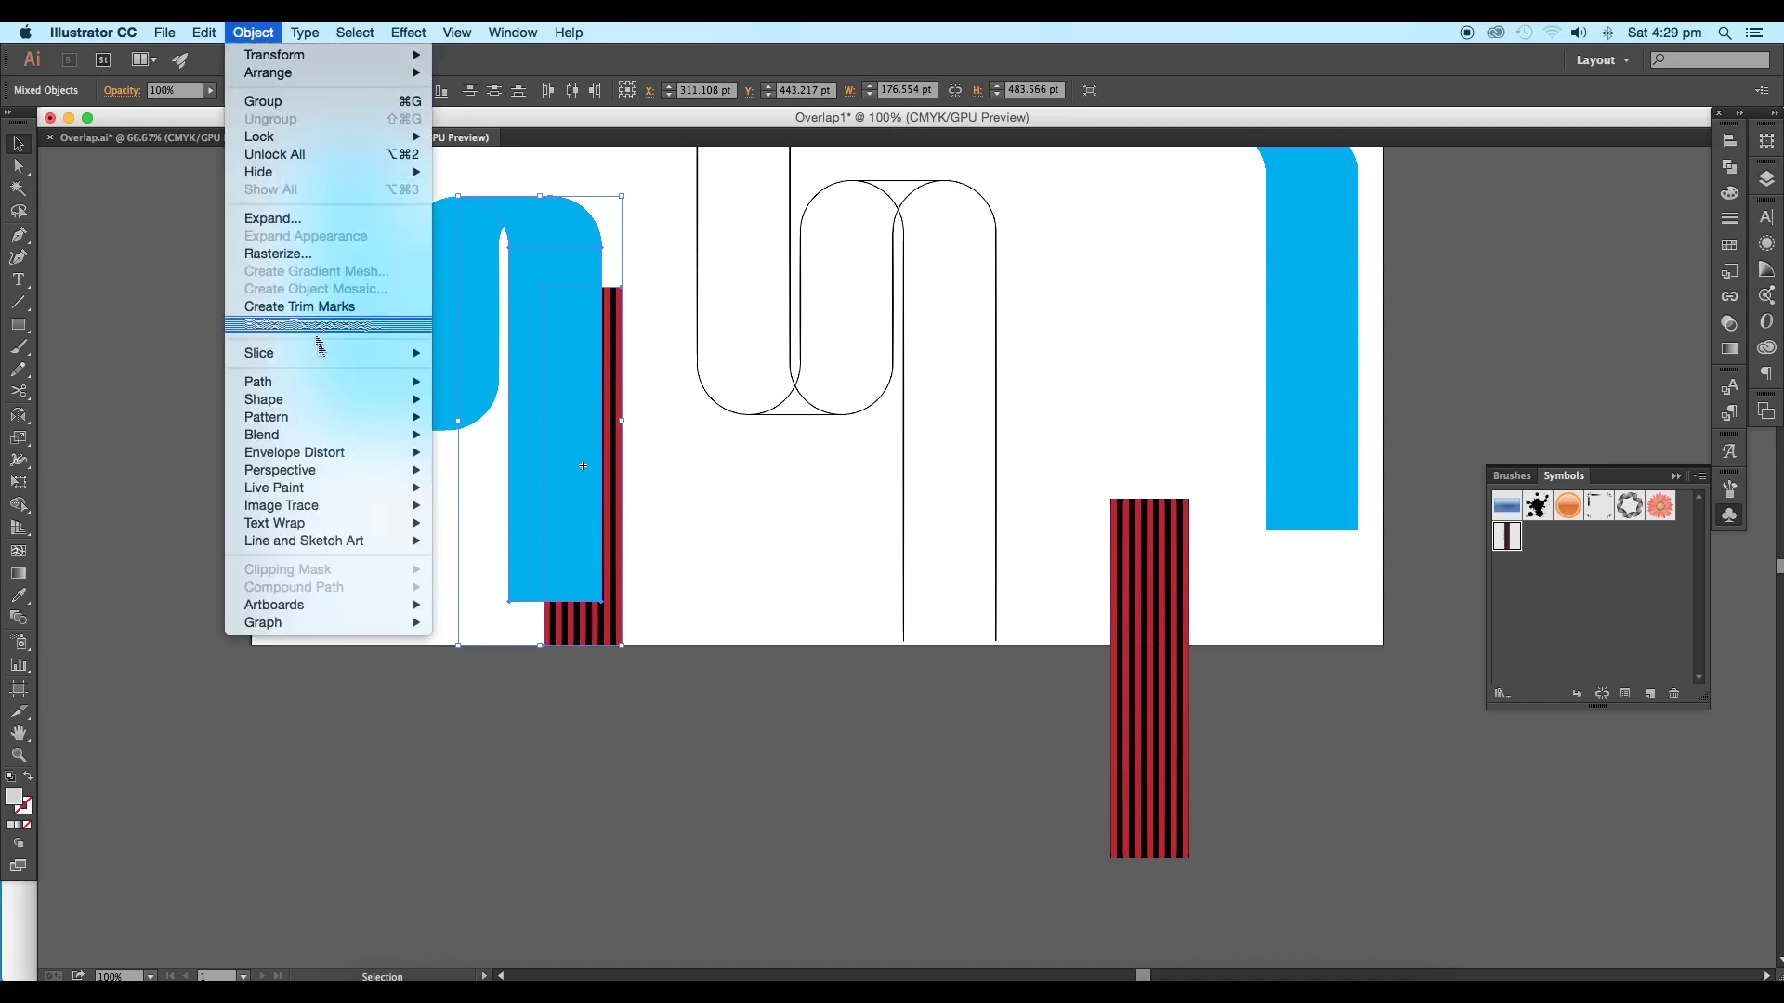
mouse_move(344, 458)
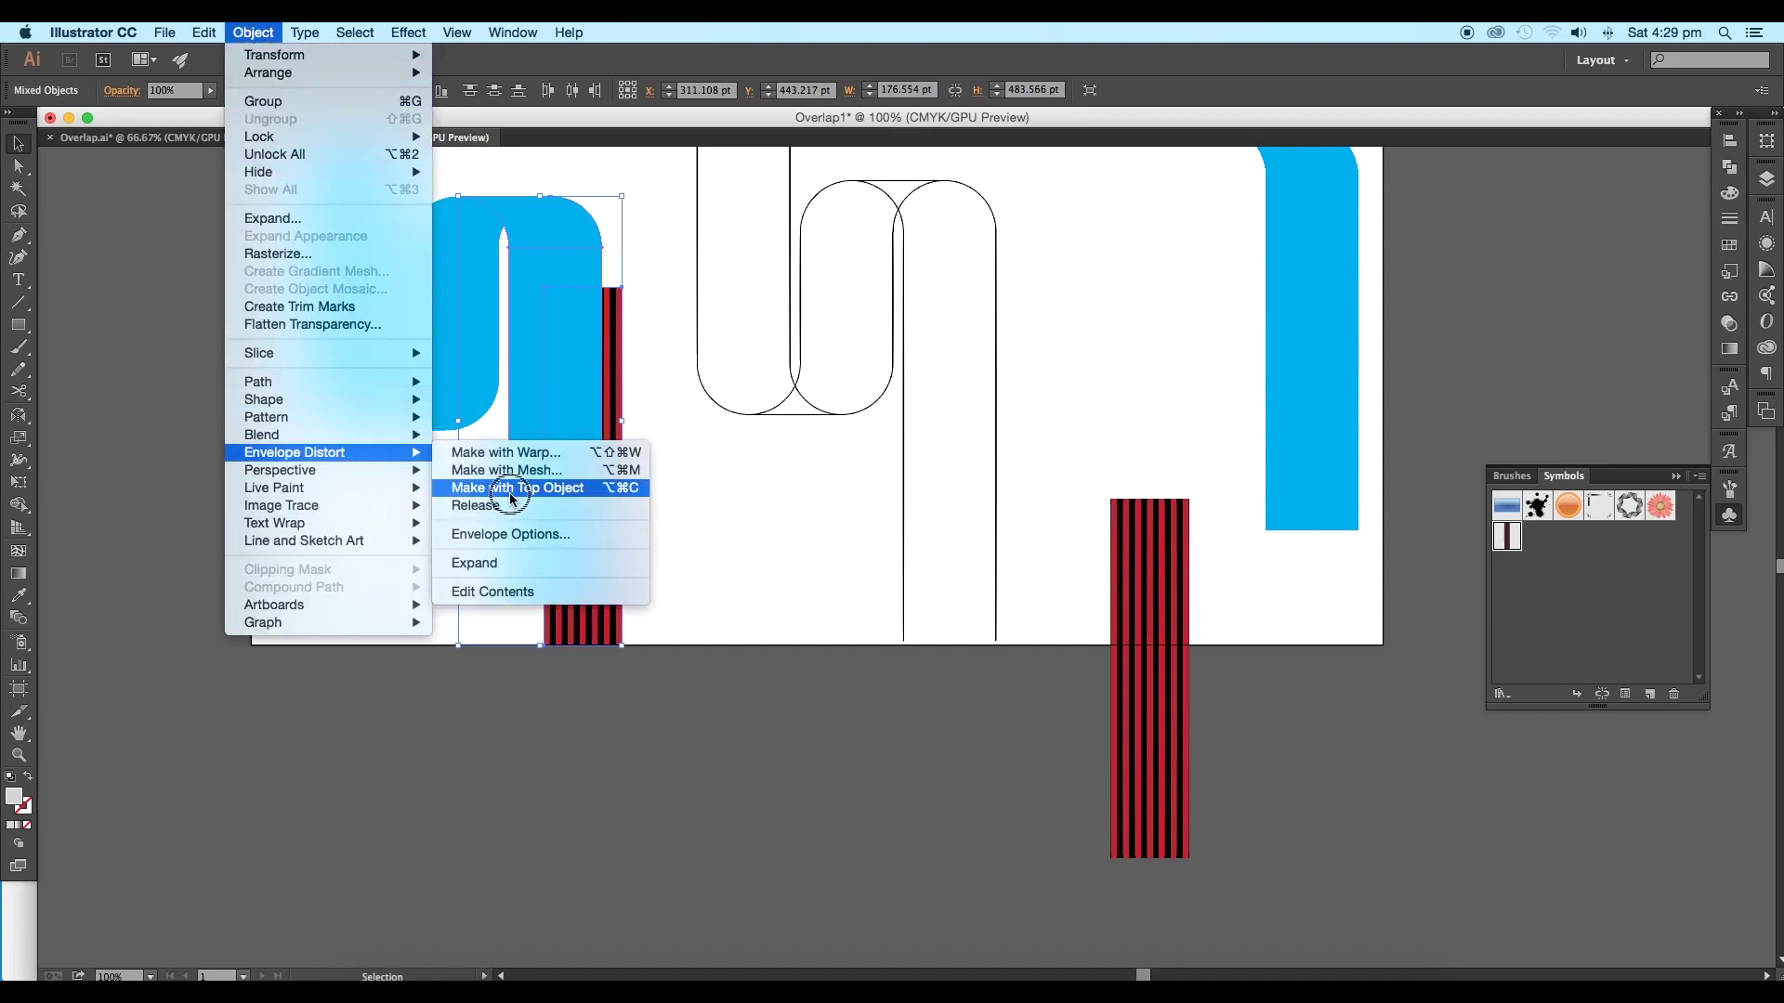
click(510, 493)
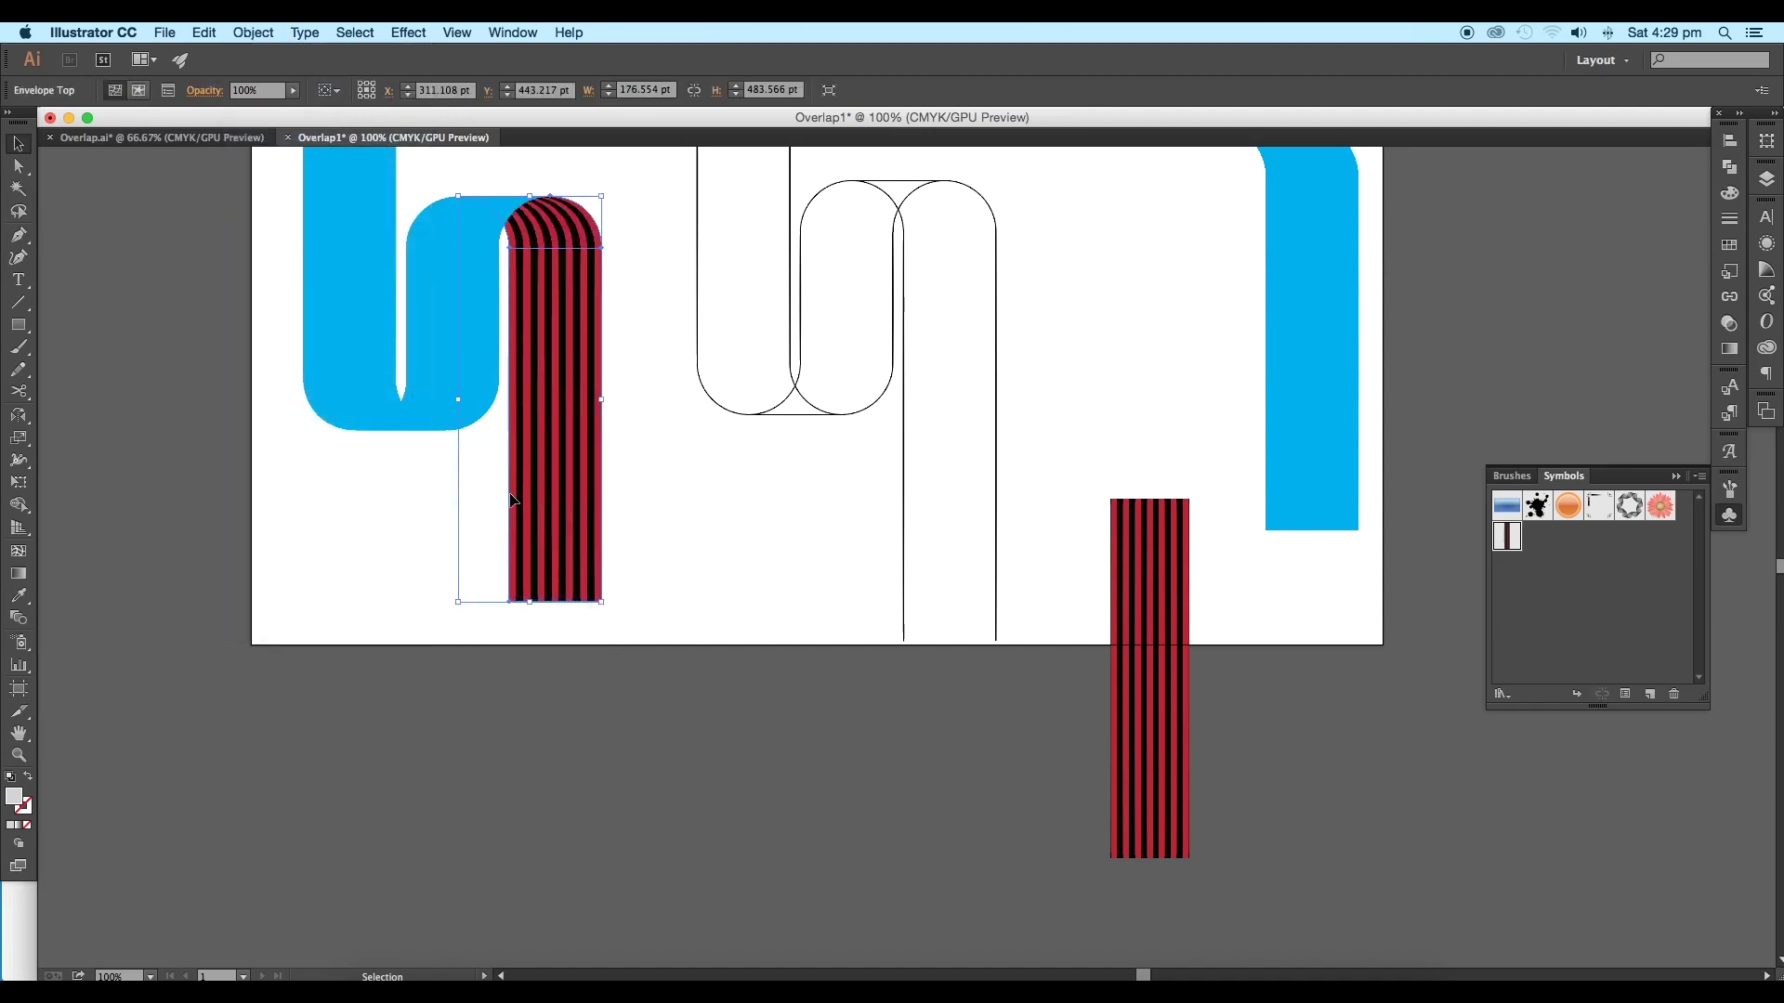
click(663, 524)
Place another striped copy behind the ribbon's middle cyan segment and envelope-distort it with that segment as the top object.
drag(606, 429, 800, 605)
scroll(777, 438, up, 1)
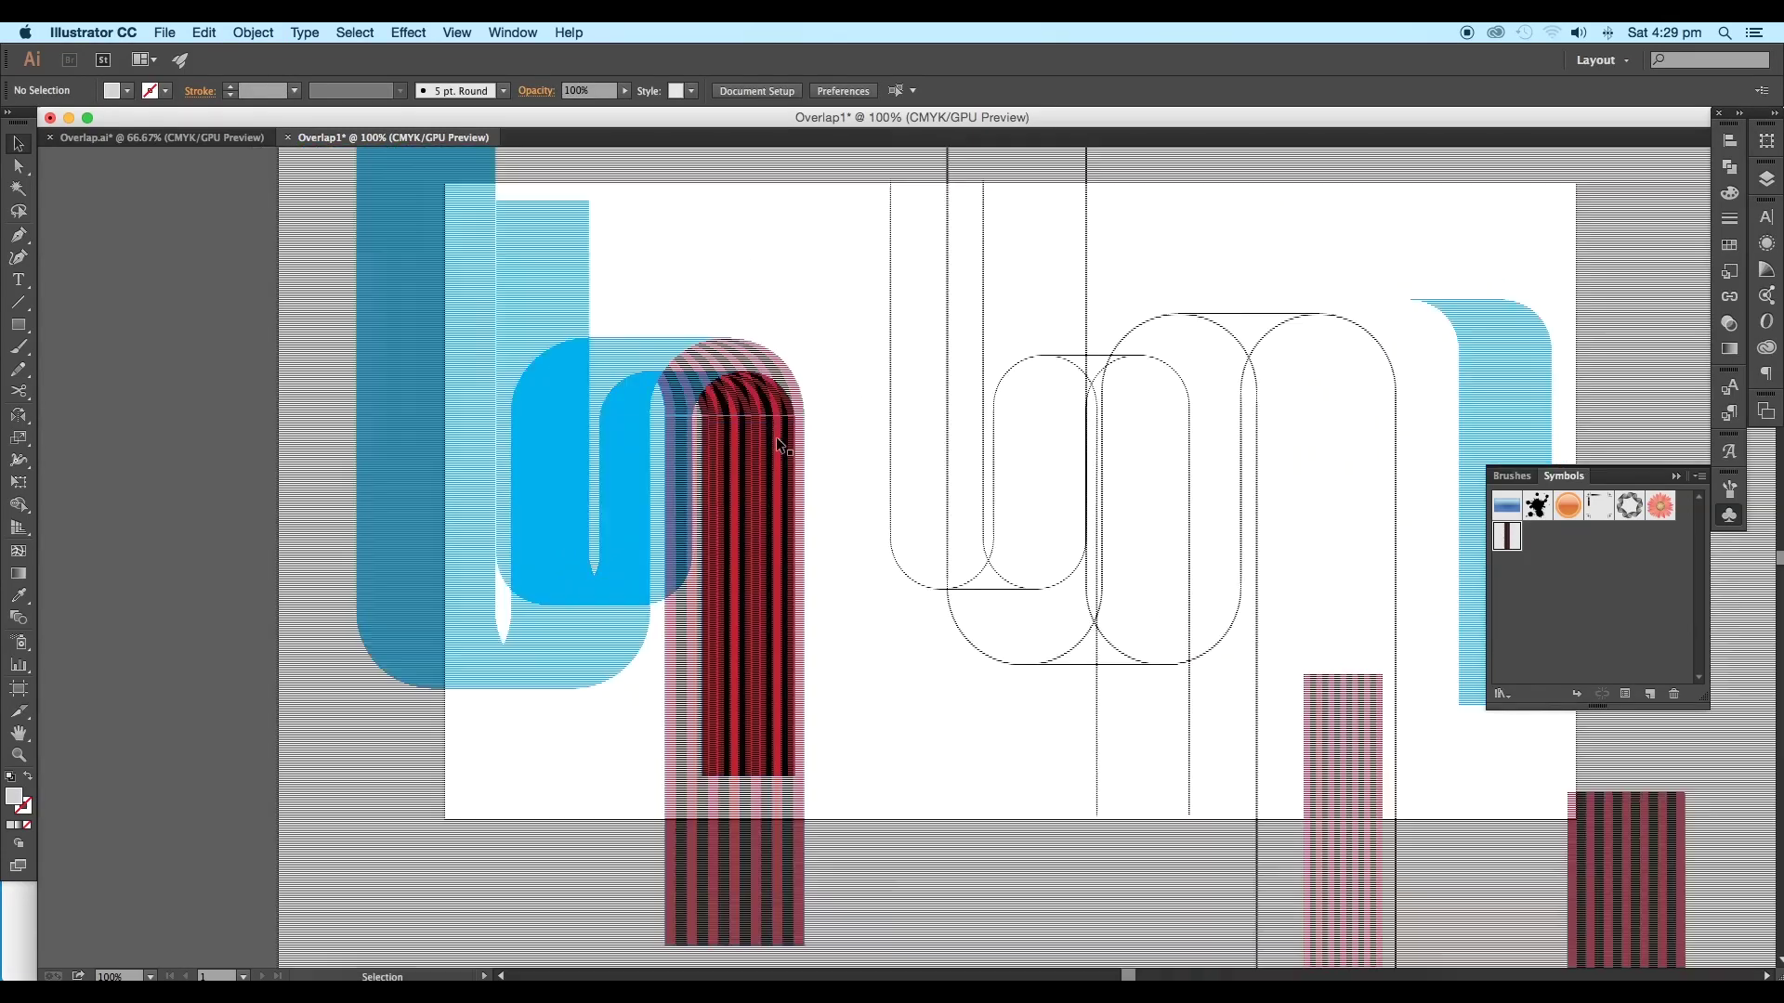
key(ctrl+minus)
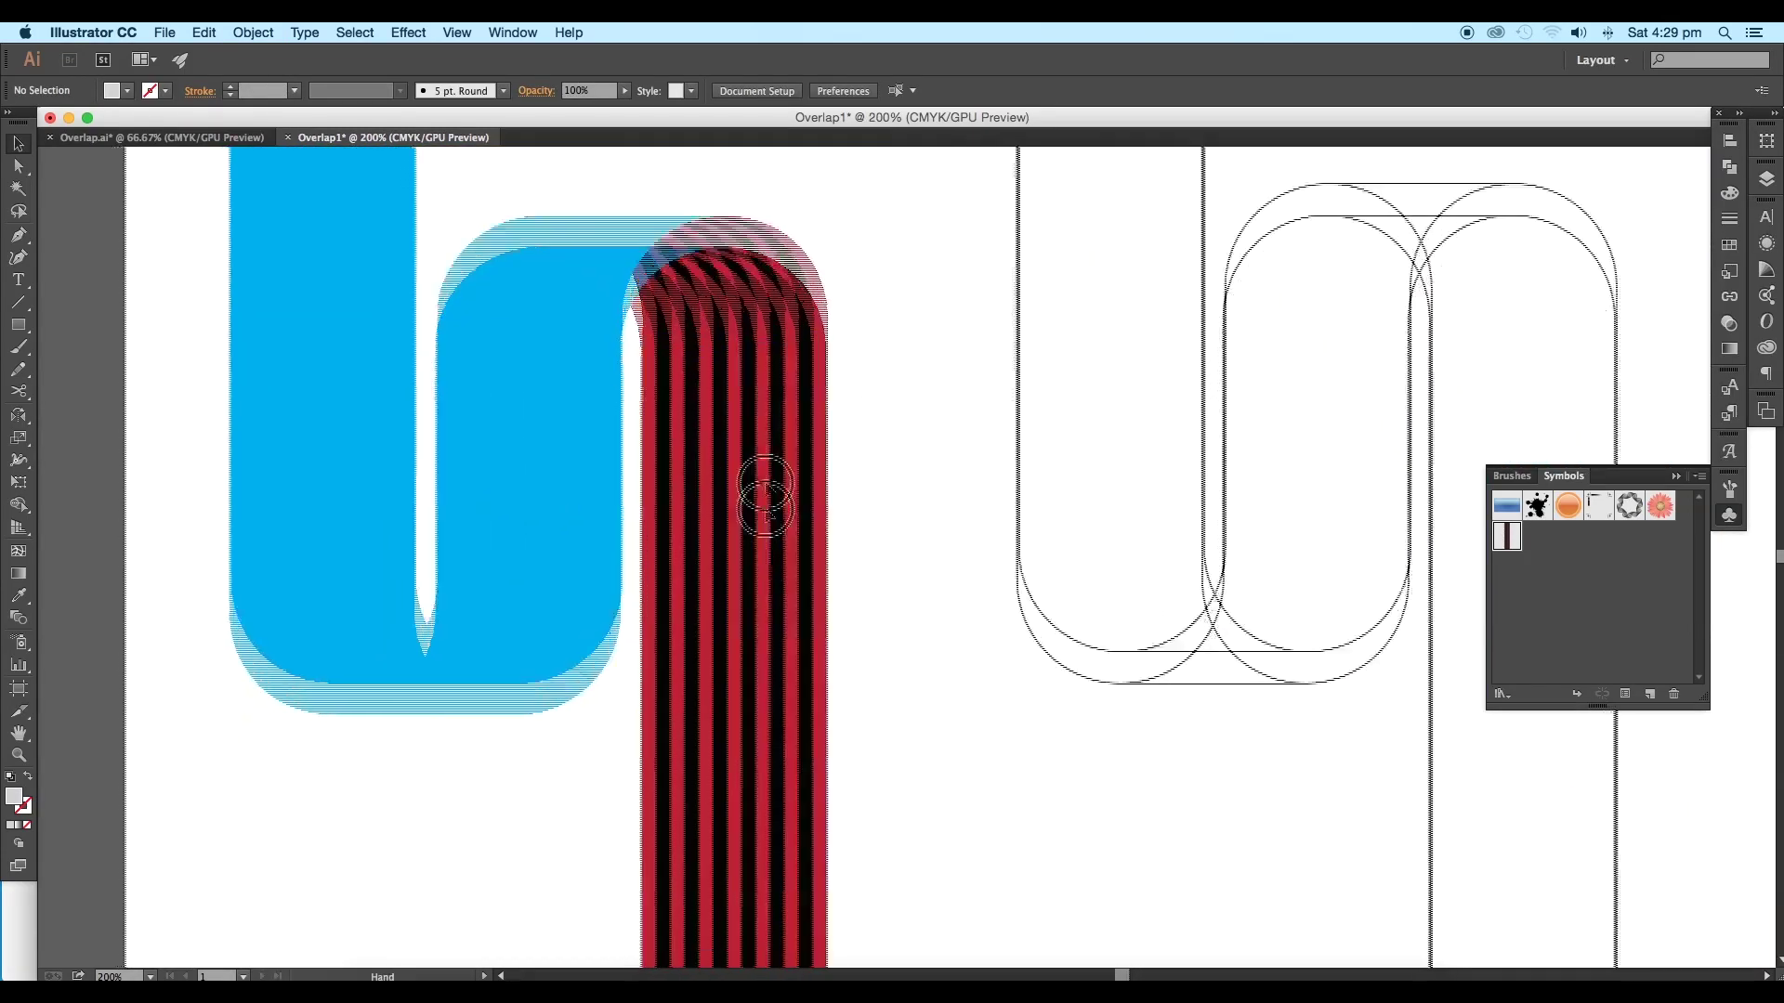
drag(1644, 903, 600, 388)
shift+click(590, 662)
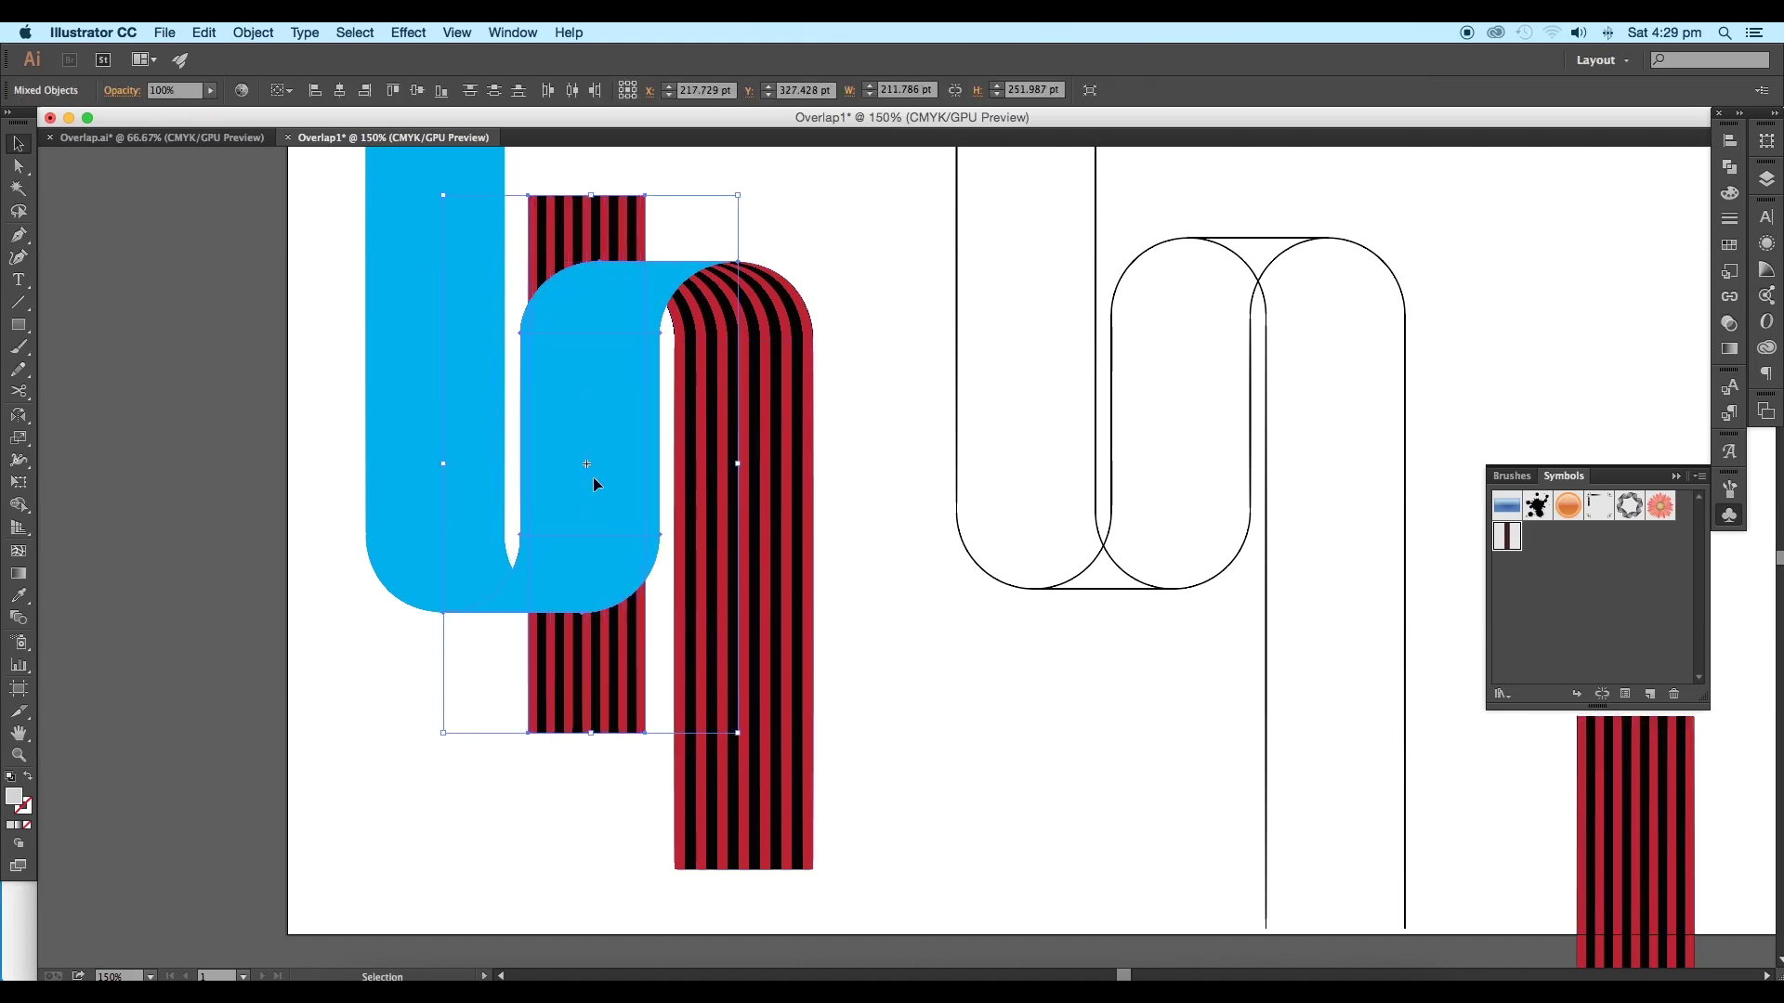
click(252, 32)
mouse_move(334, 453)
click(494, 491)
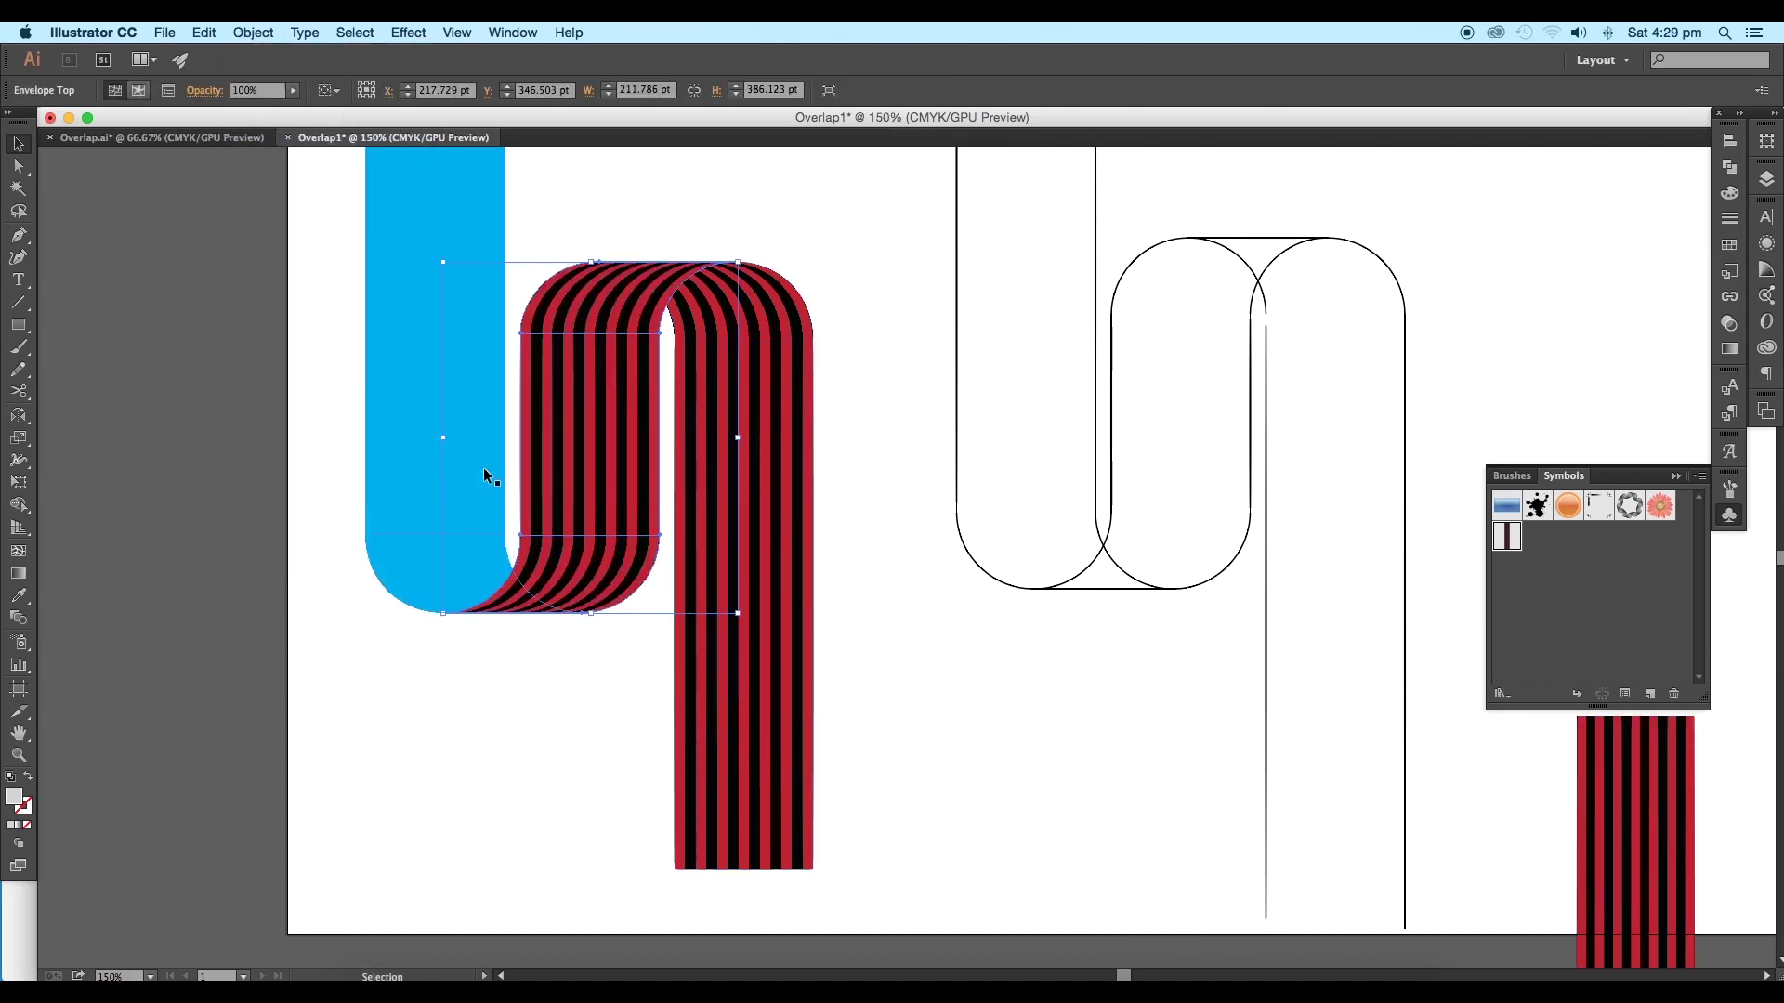
Place a striped copy behind the ribbon's left cyan segment and envelope-distort it with that segment as the top object.
drag(569, 410, 686, 484)
drag(1726, 904, 523, 274)
shift+click(552, 351)
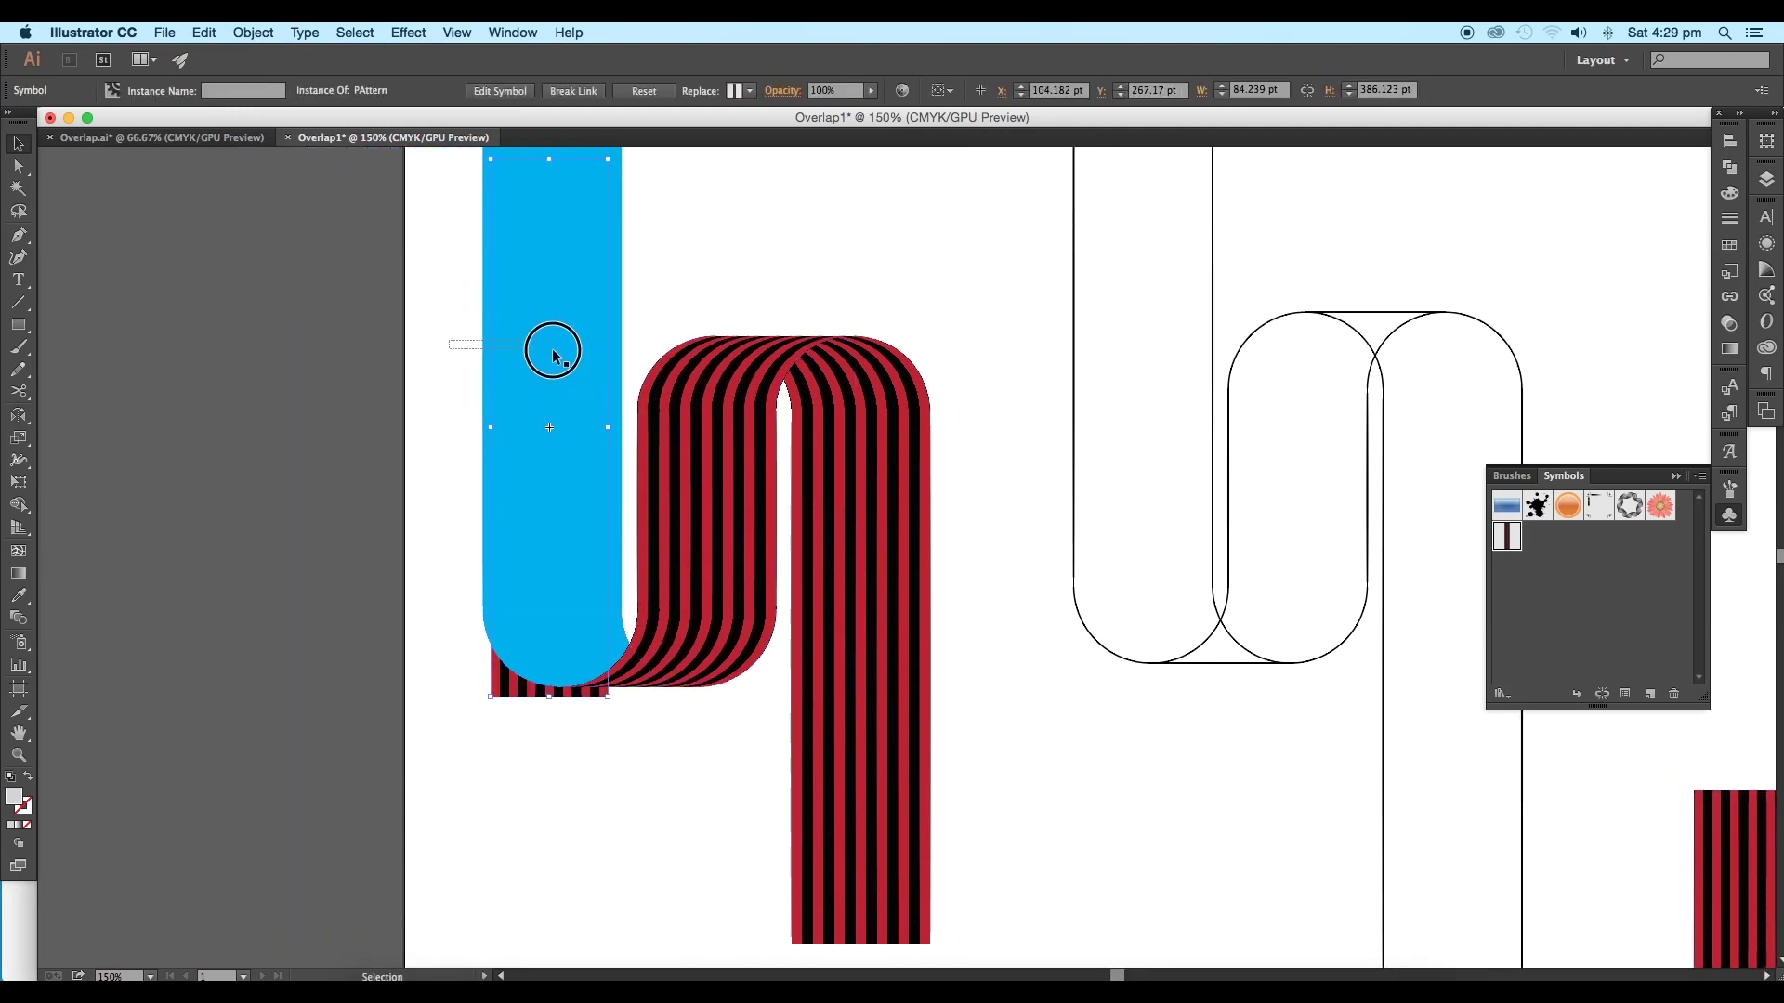
click(275, 33)
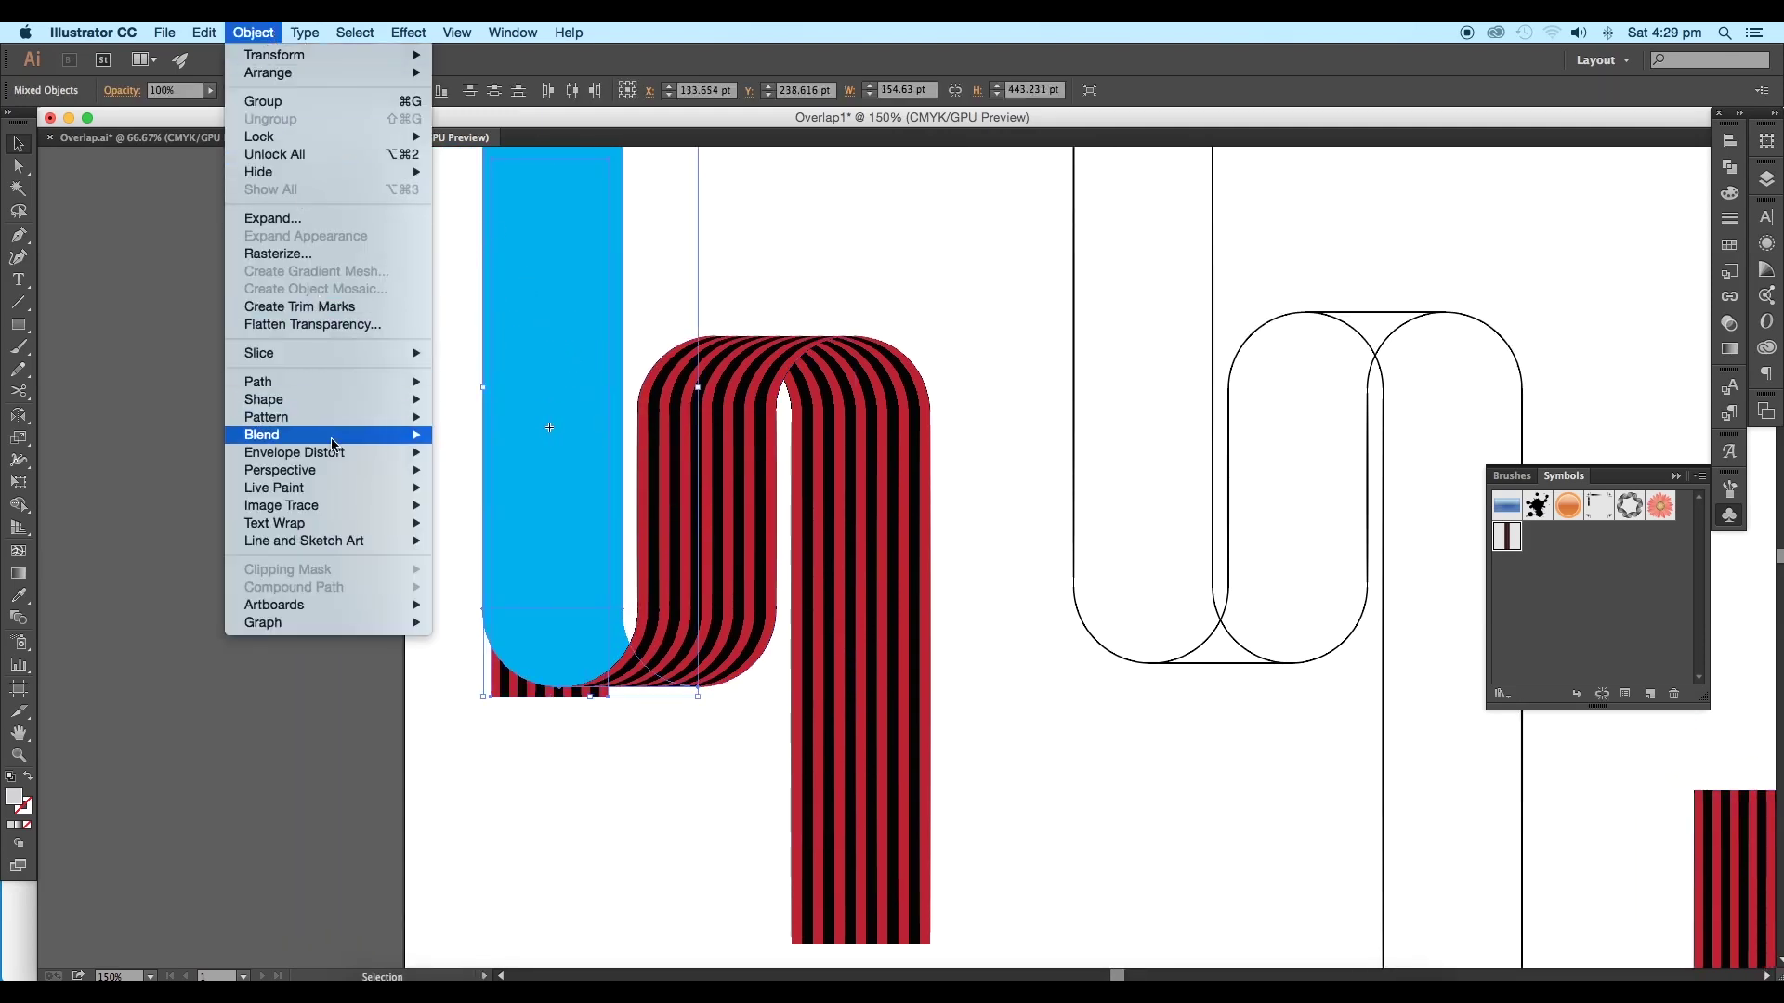
mouse_move(344, 452)
click(525, 489)
click(615, 771)
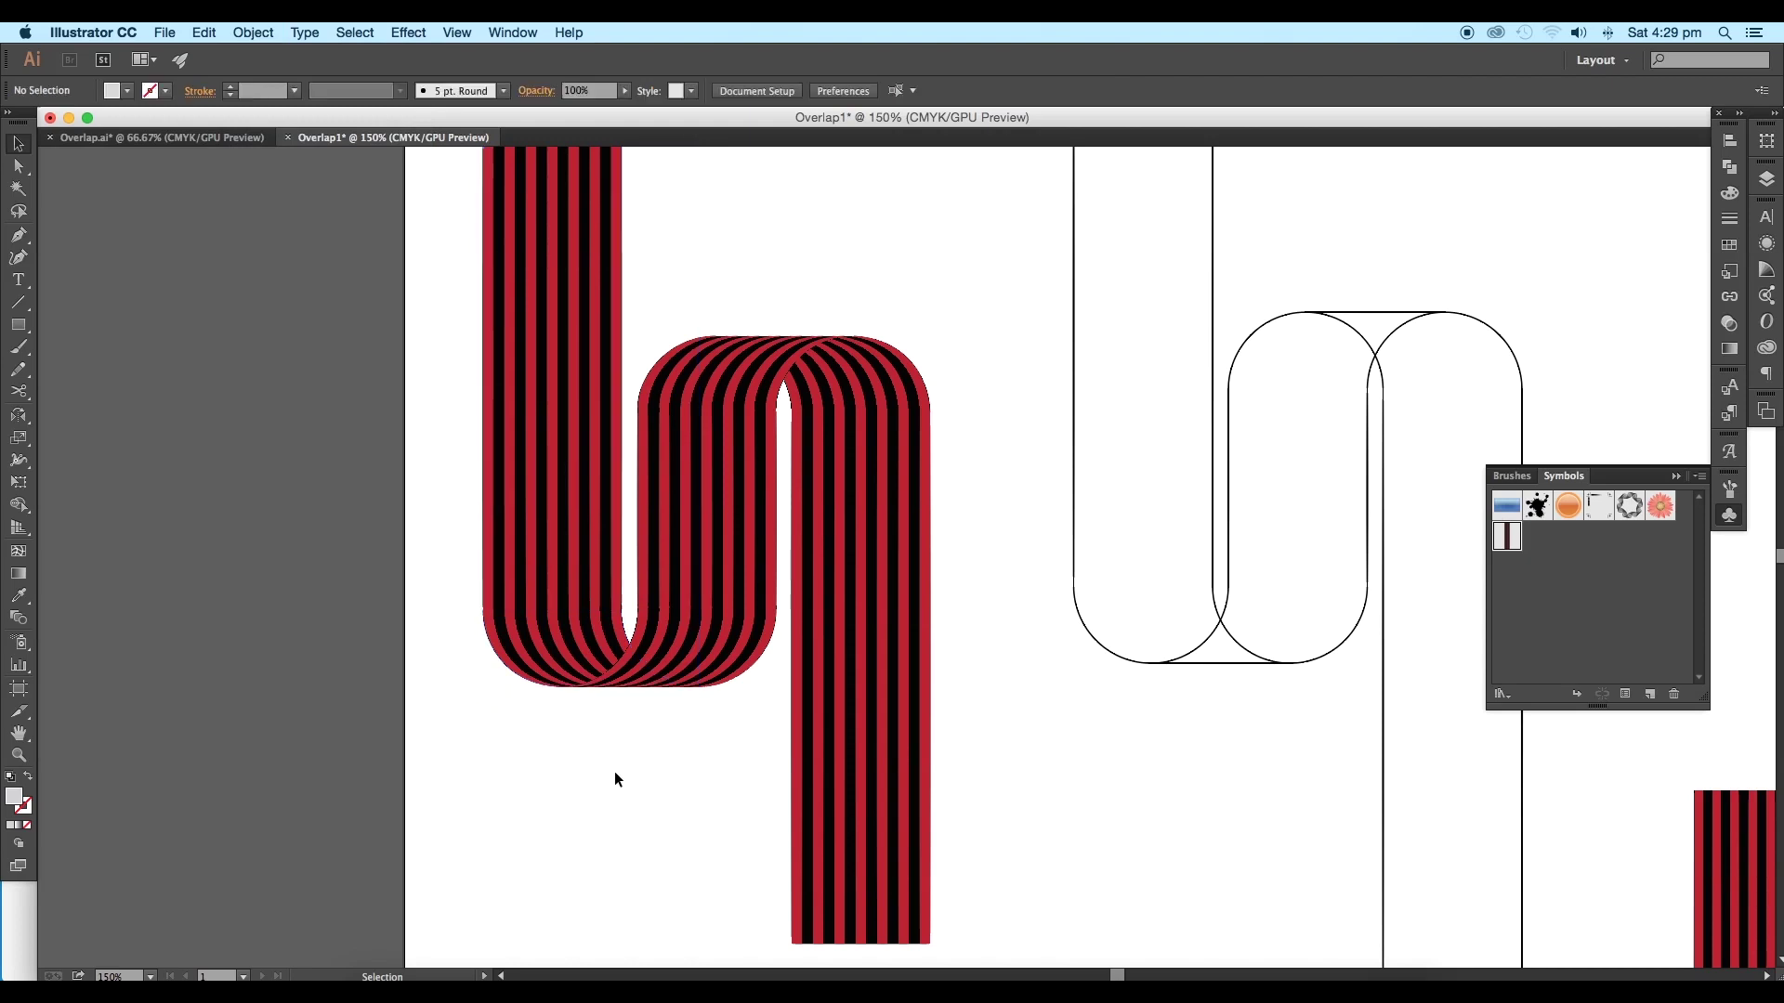
Examine the assembled striped ribbon and its separate envelope segments.
scroll(684, 761, down, 2)
drag(684, 761, 526, 792)
key(super+plus)
key(super+plus)
scroll(651, 484, left, 3)
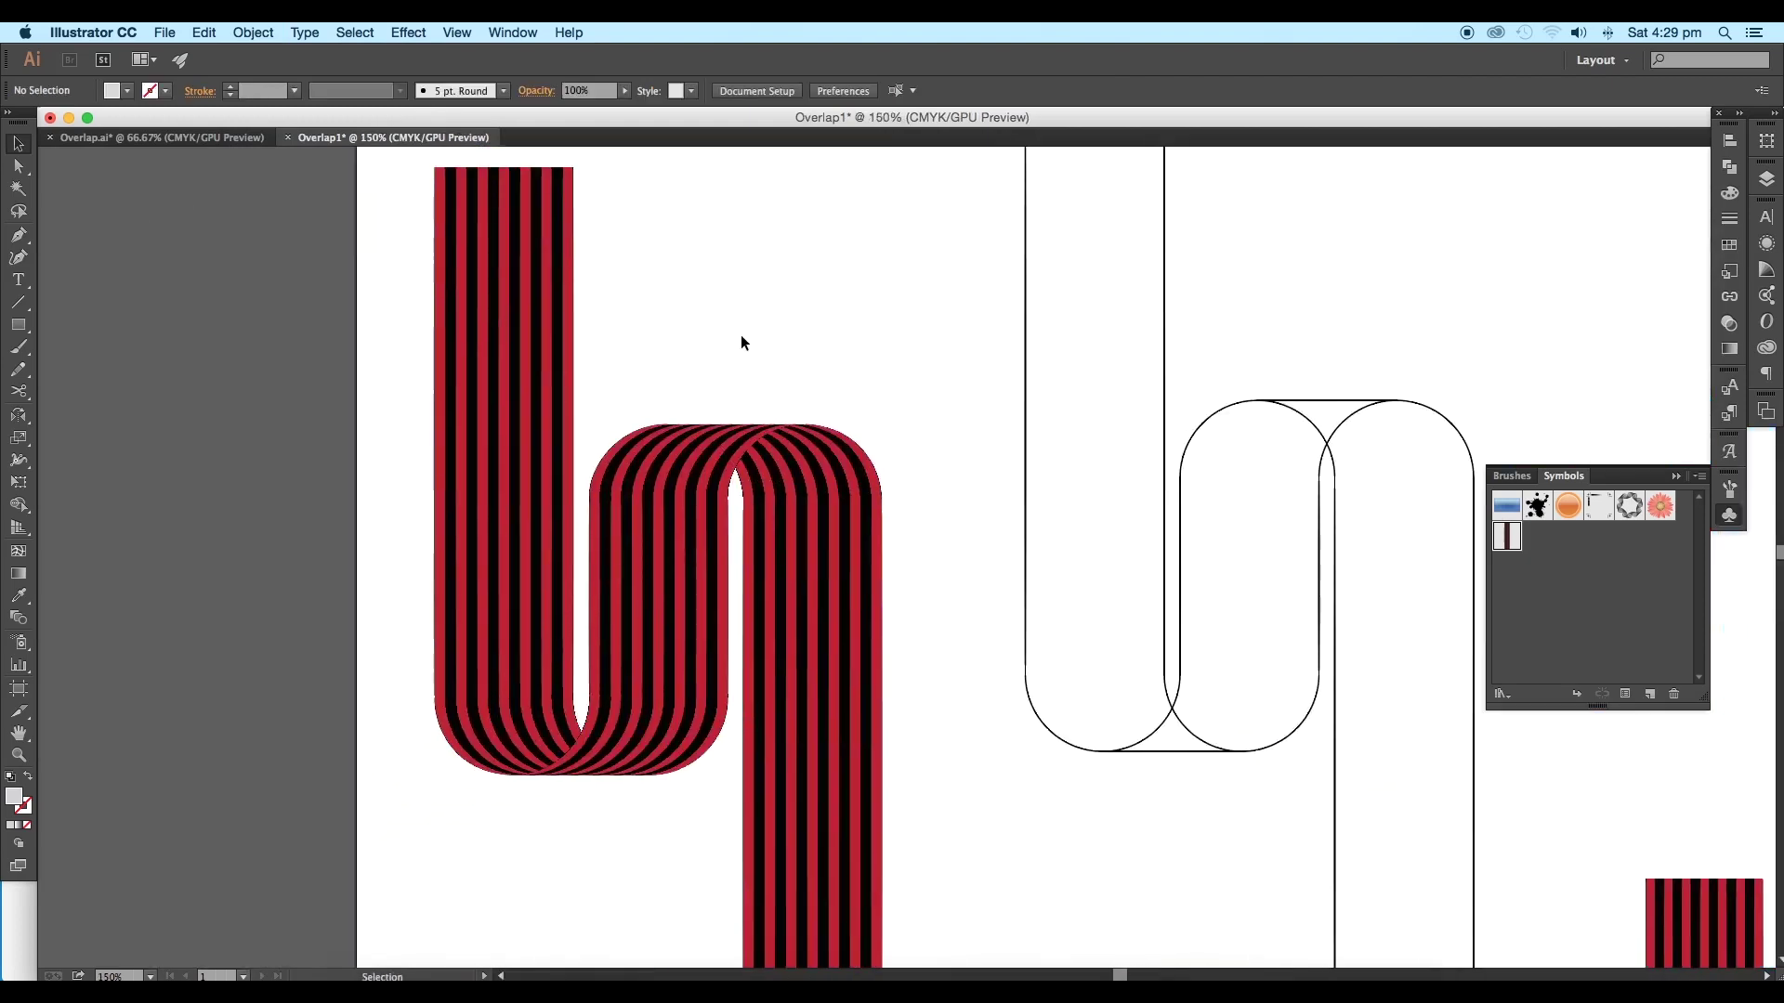
click(502, 627)
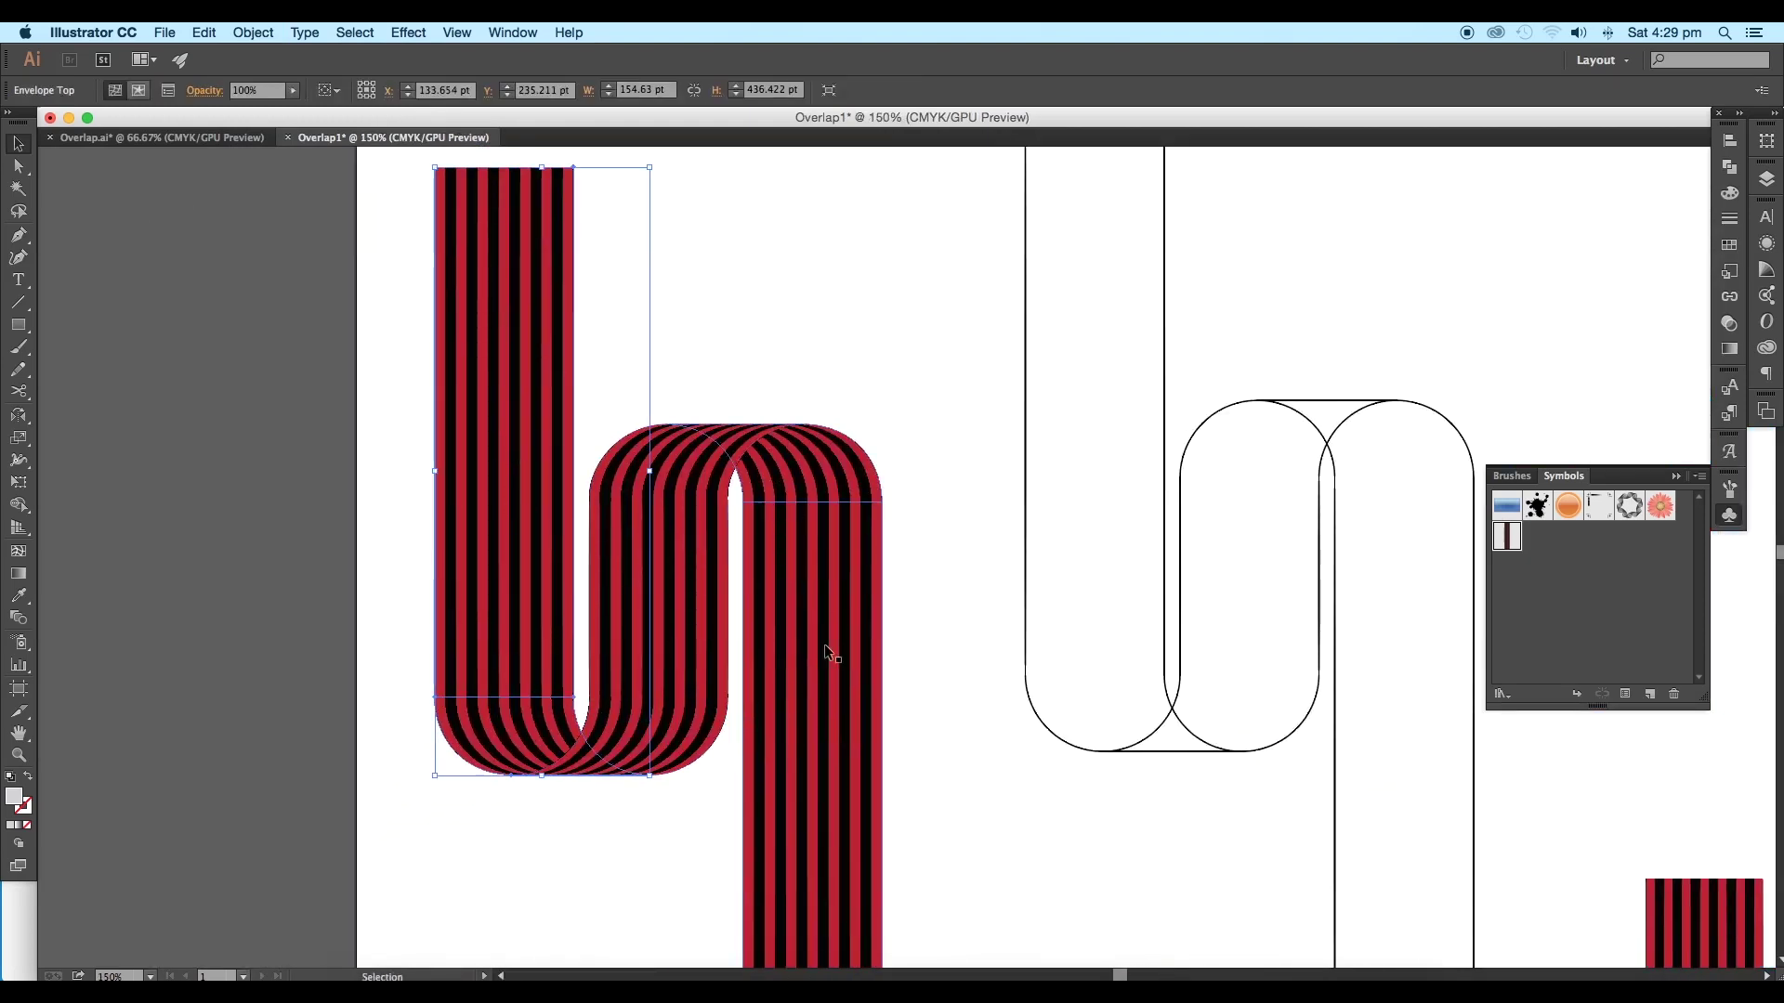
click(894, 522)
scroll(894, 523, down, 5)
drag(904, 574, 650, 538)
scroll(701, 531, up, 1)
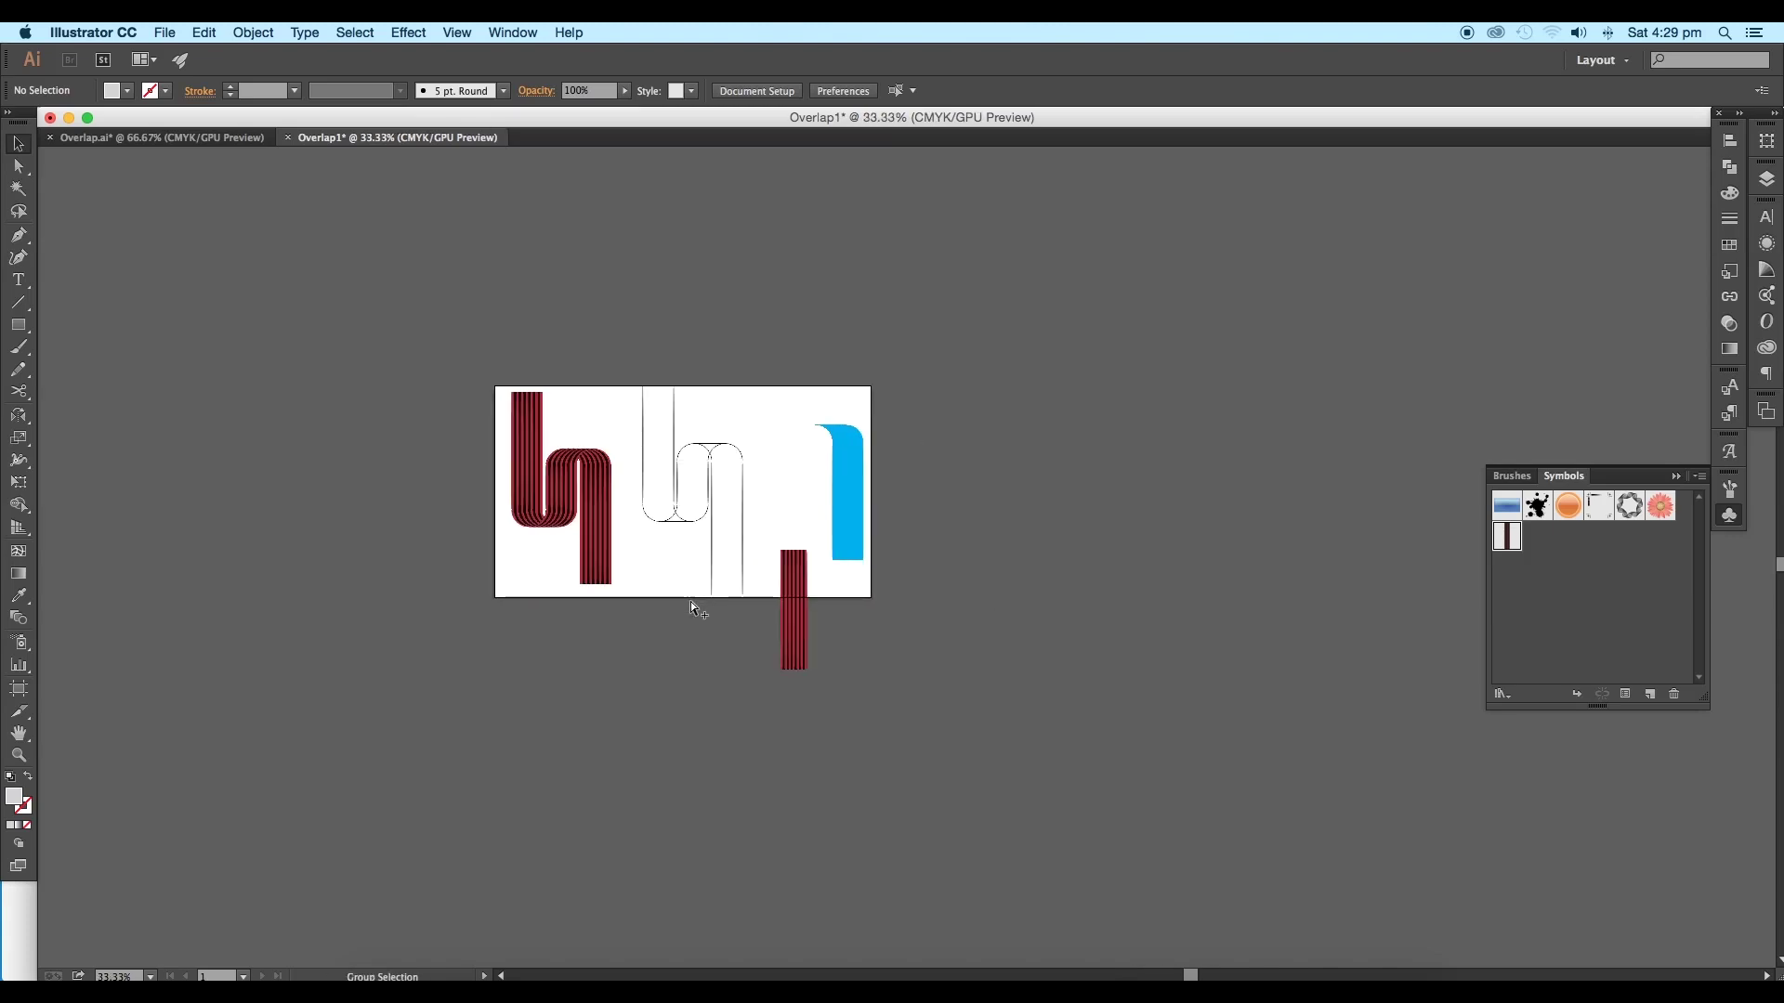
Move the line outline, the leftover cyan piece and the striped bar off the artboard to its right side.
key(super+alt+2)
drag(673, 630, 879, 420)
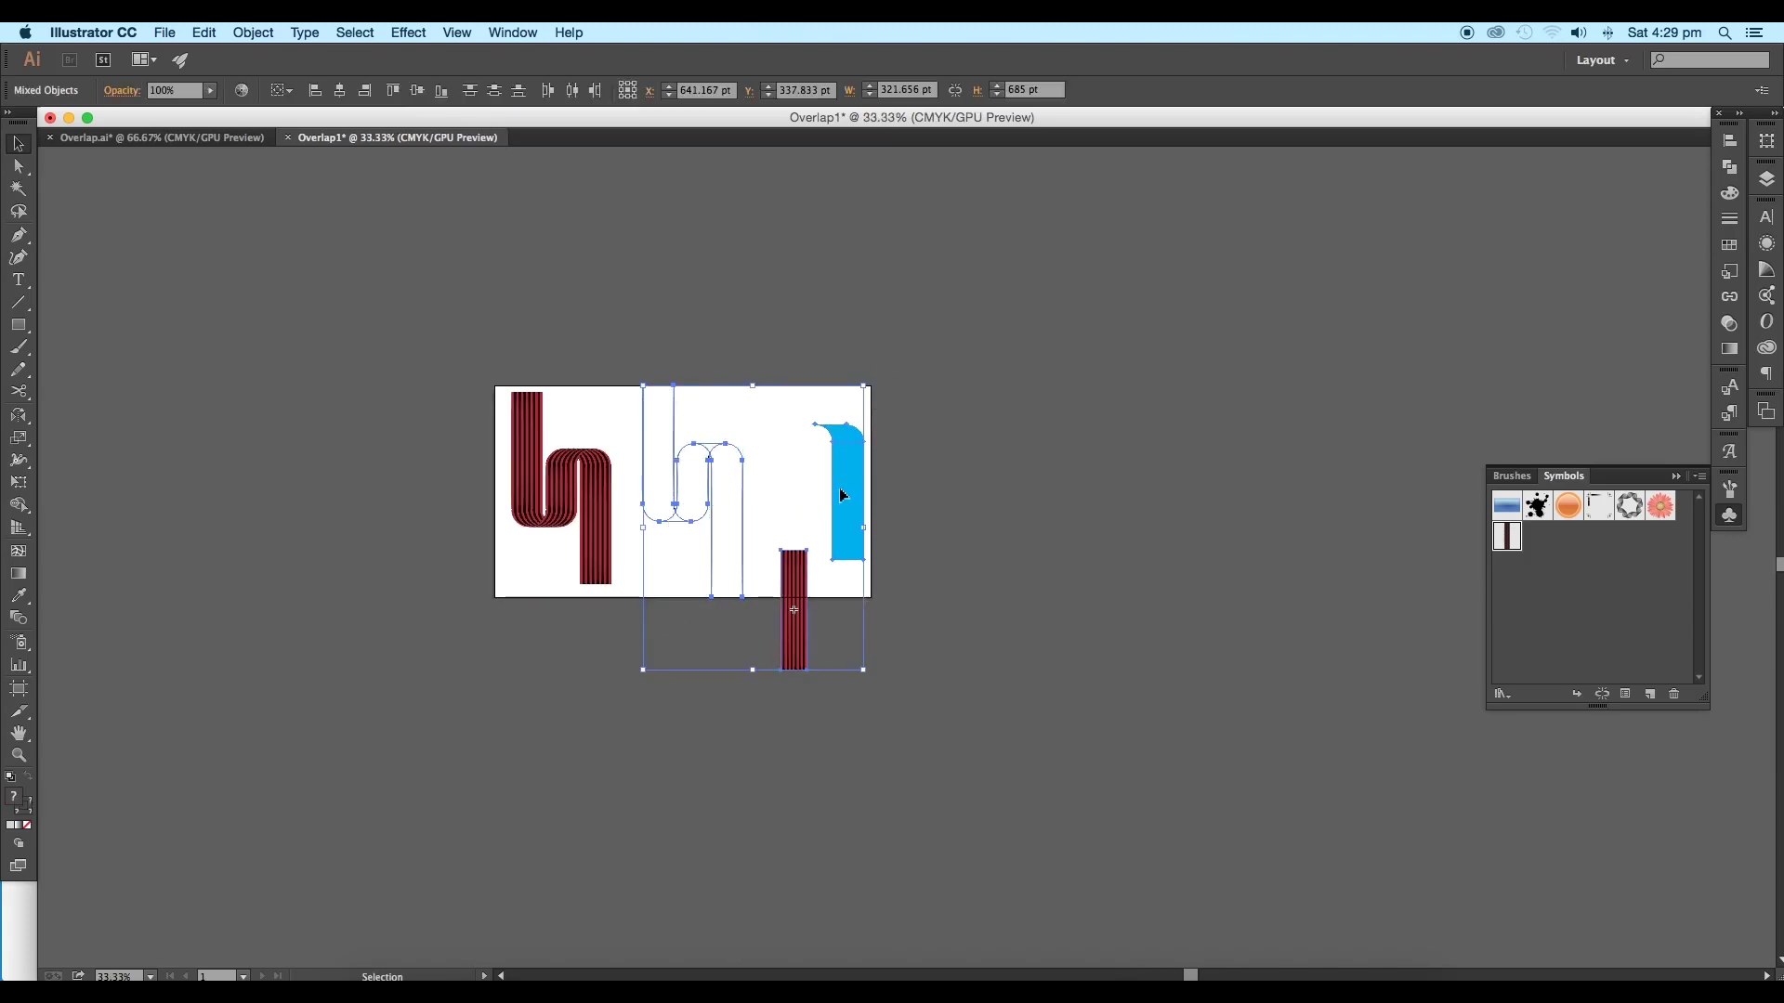
drag(859, 506, 1185, 546)
click(768, 570)
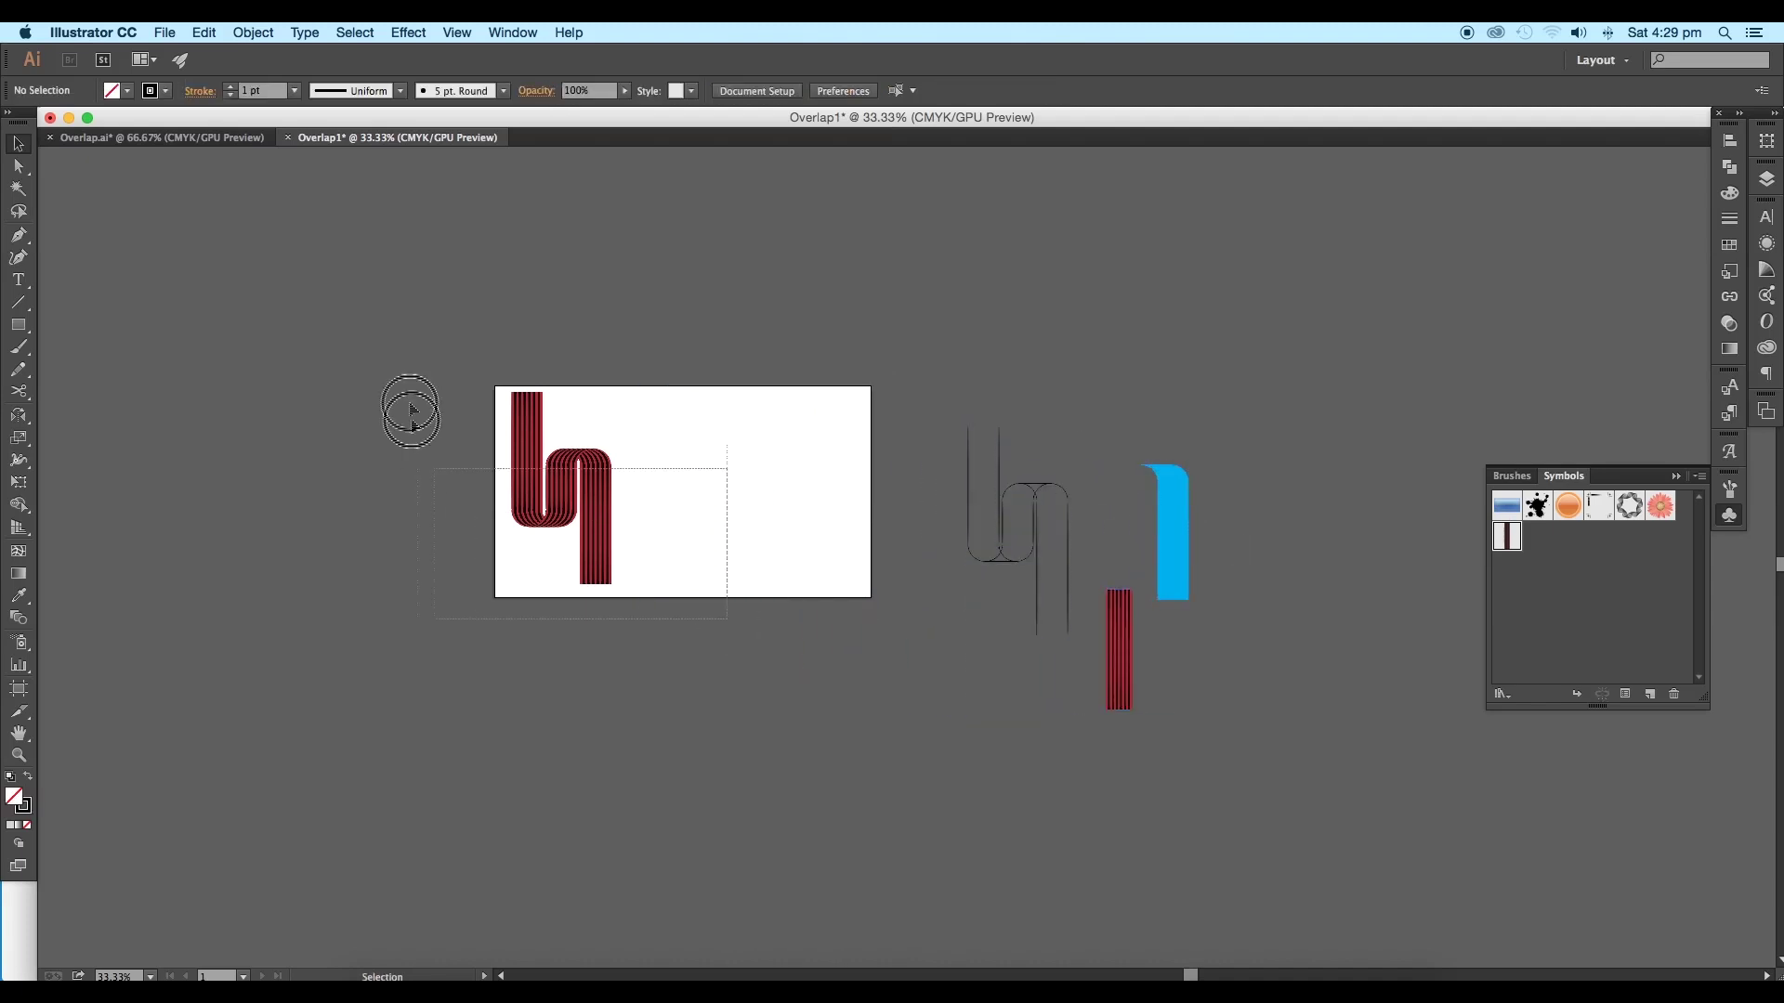
Select all segments of the striped ribbon and move the ribbon to the middle of the artboard.
click(520, 478)
drag(556, 484, 650, 514)
drag(650, 514, 679, 505)
click(798, 370)
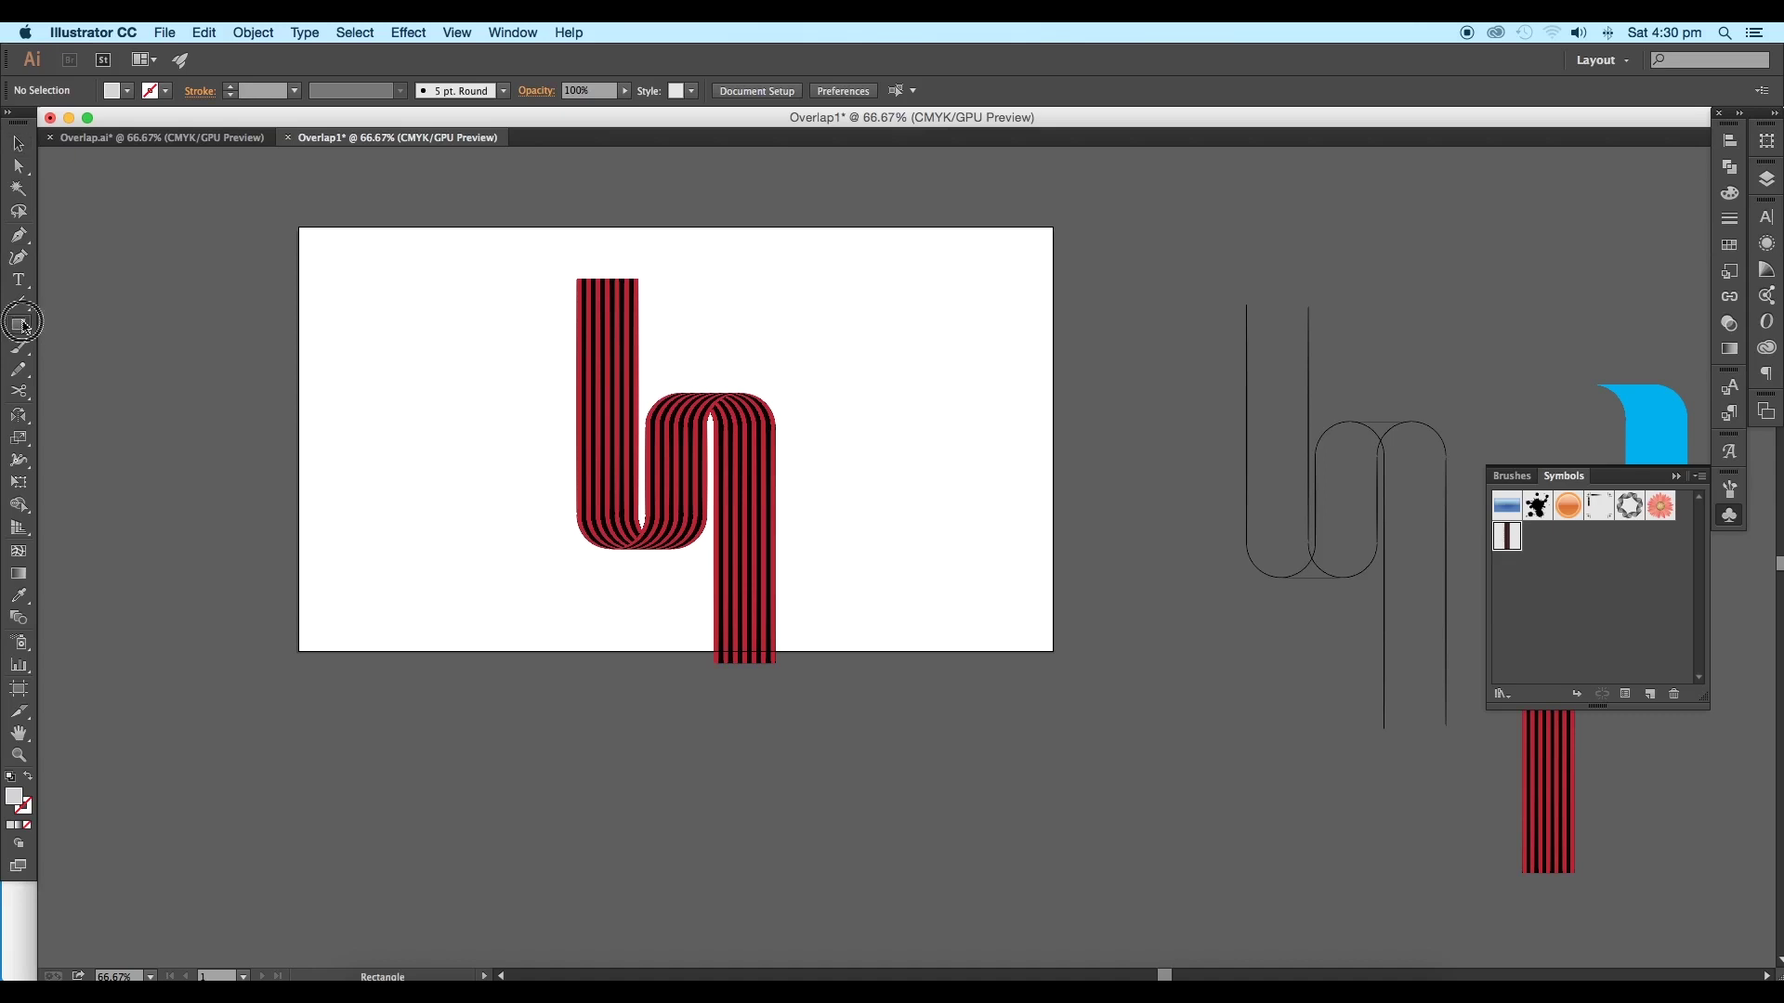
Draw a 1219 by 685 pt rectangle covering the whole artboard and fill it with black.
drag(298, 227, 1053, 652)
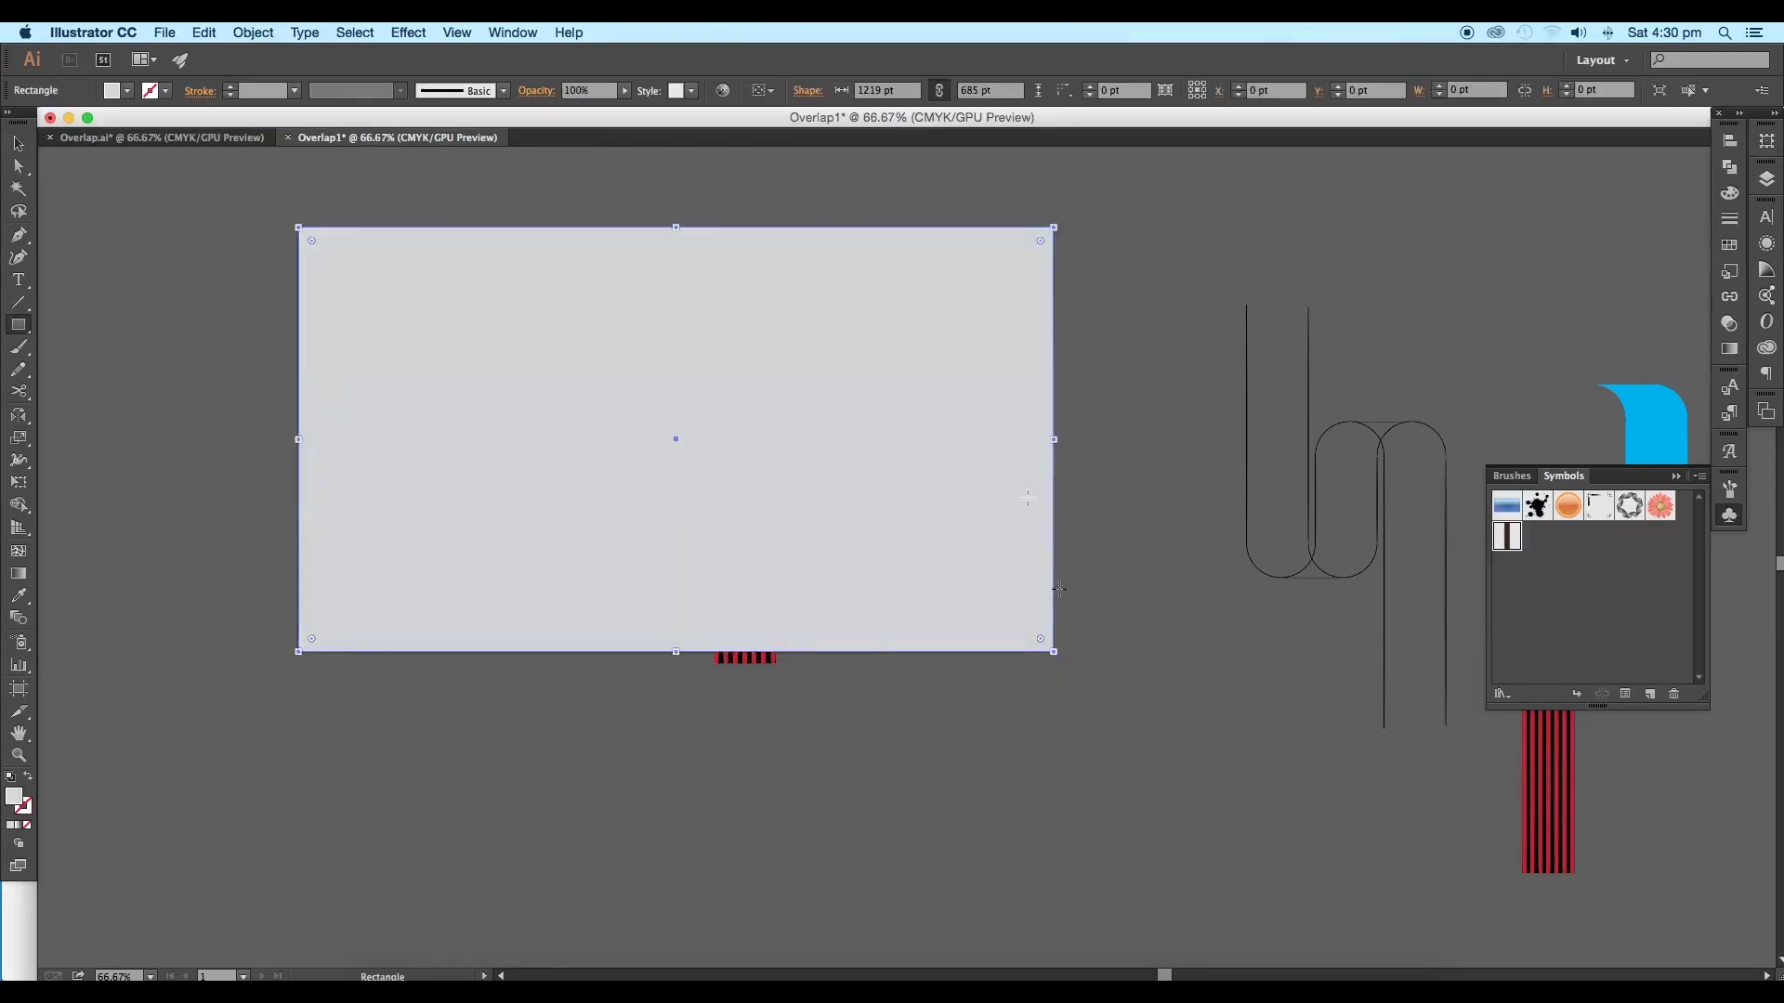
click(124, 93)
click(55, 124)
key(Escape)
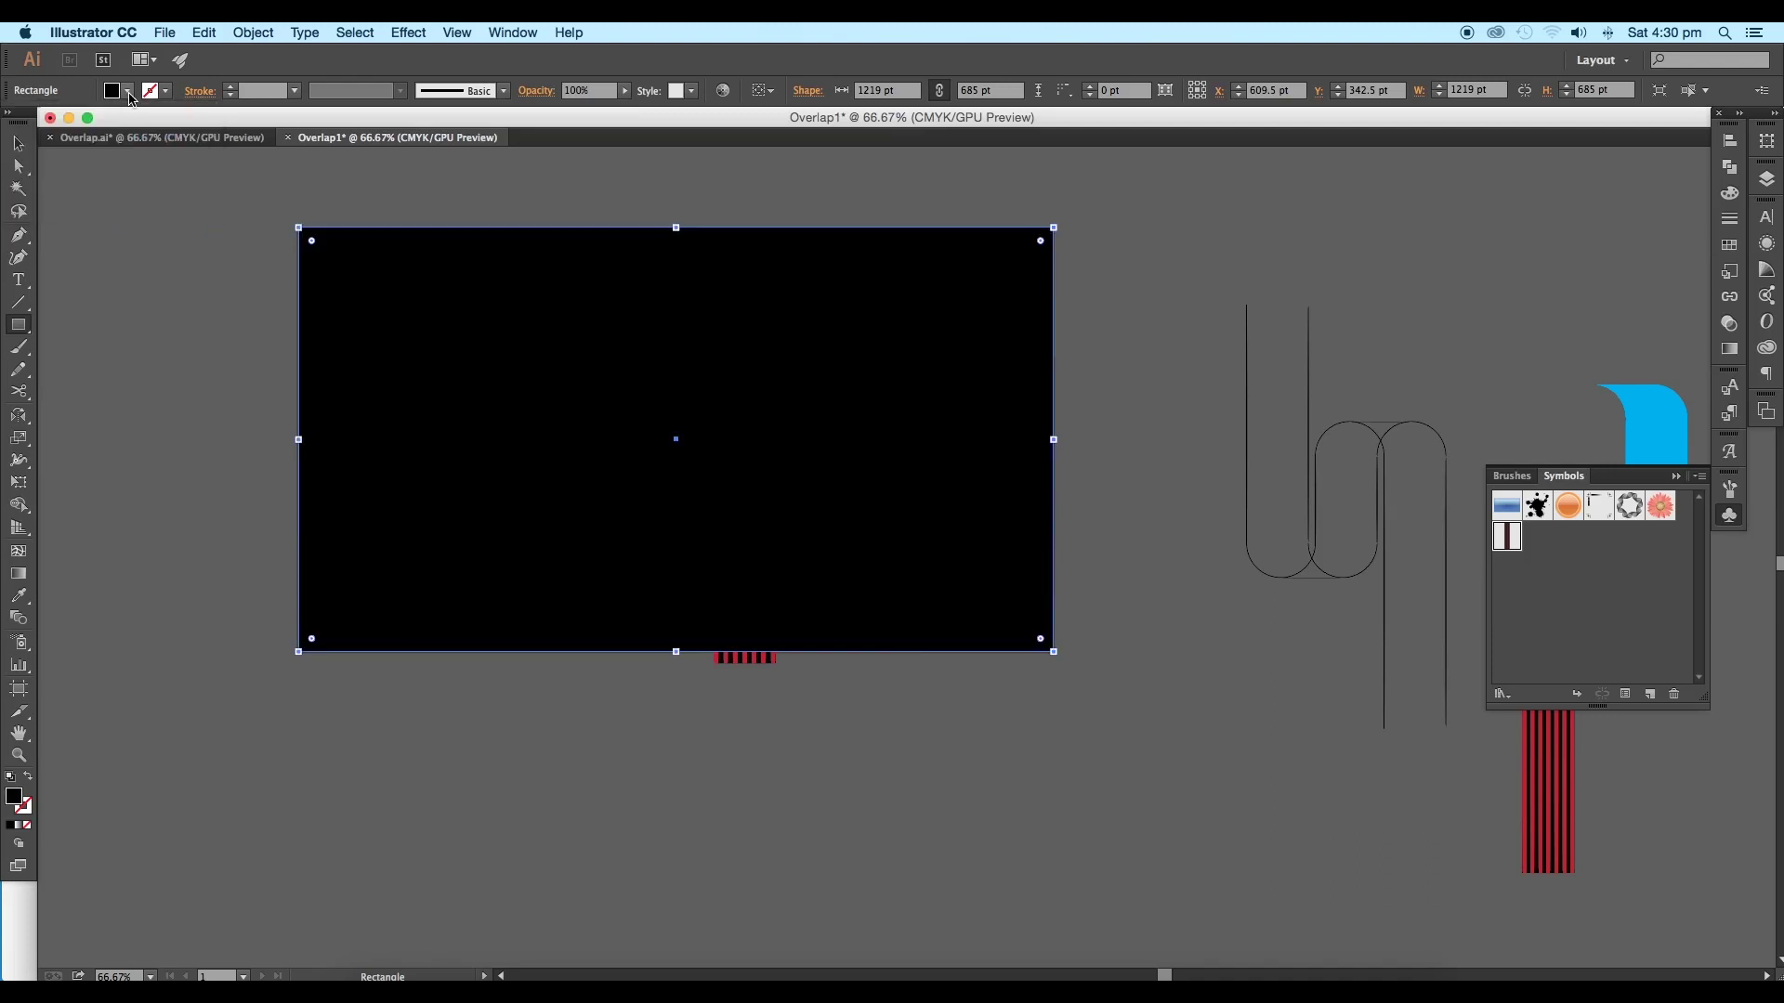
Send the black rectangle to the back of the stacking order and lock it.
key(a)
right_click(486, 388)
mouse_move(594, 641)
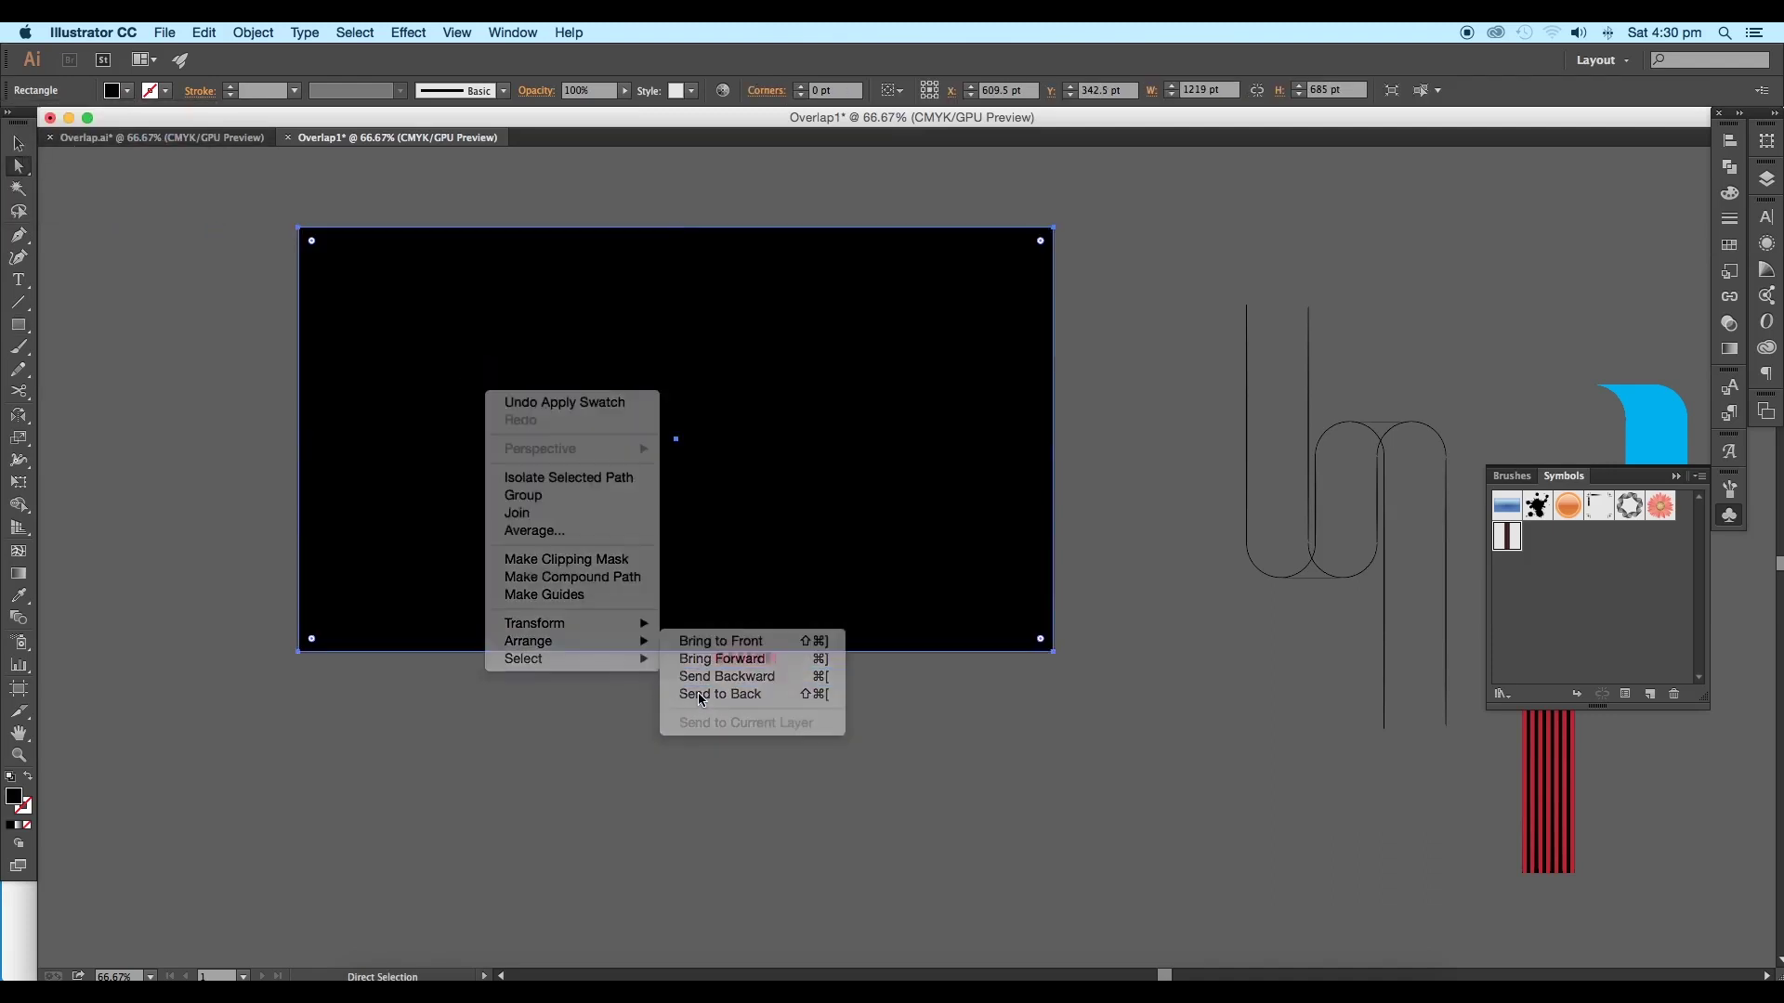
click(715, 727)
click(254, 32)
mouse_move(276, 145)
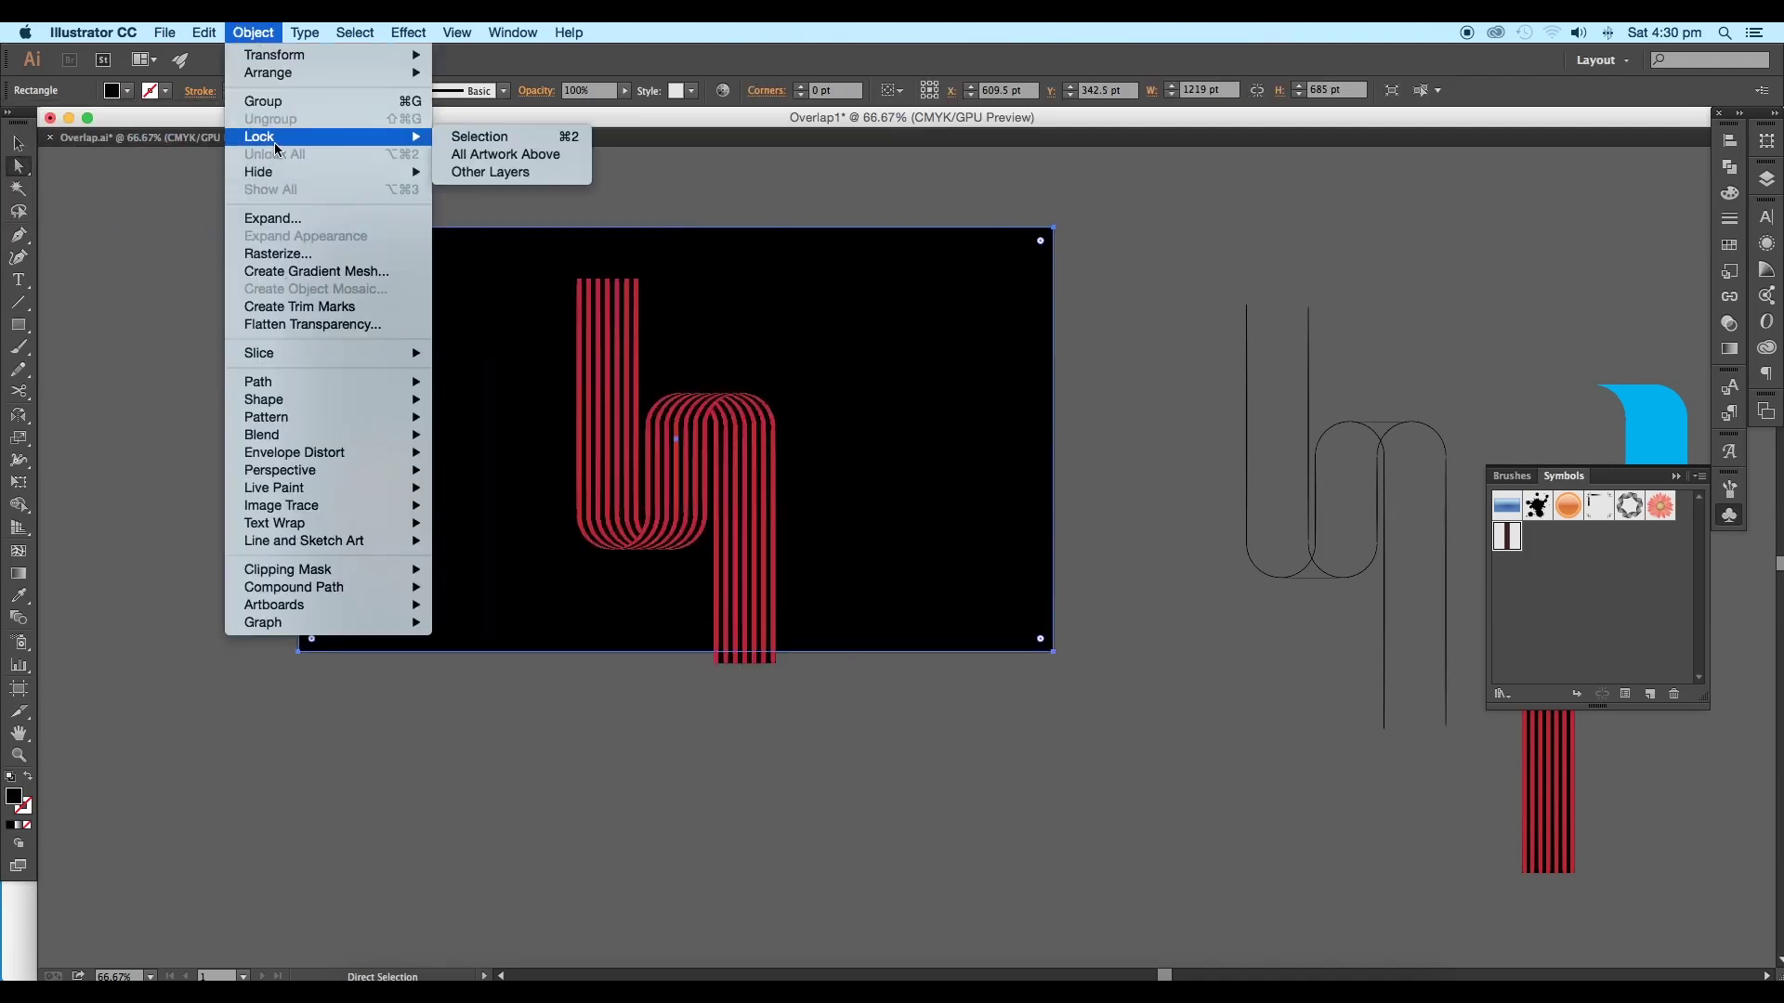
click(472, 138)
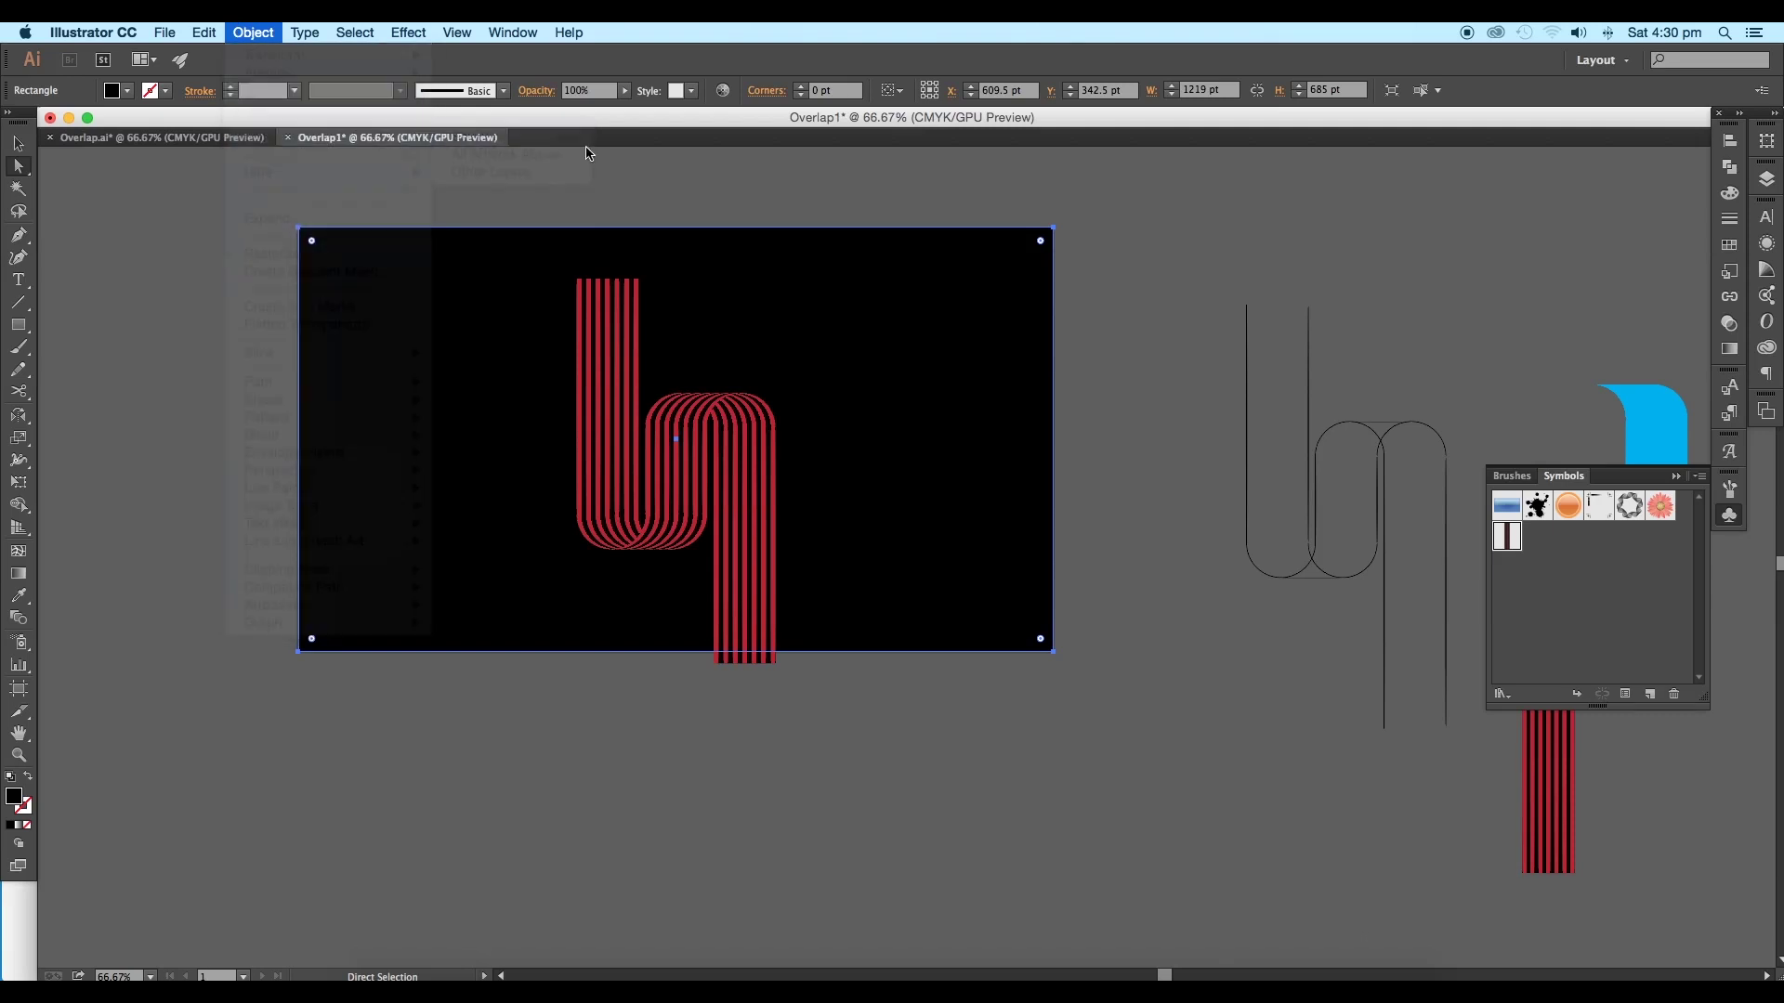
Scale the whole striped ribbon up proportionally so both straight ends extend beyond the artboard.
key(v)
click(610, 436)
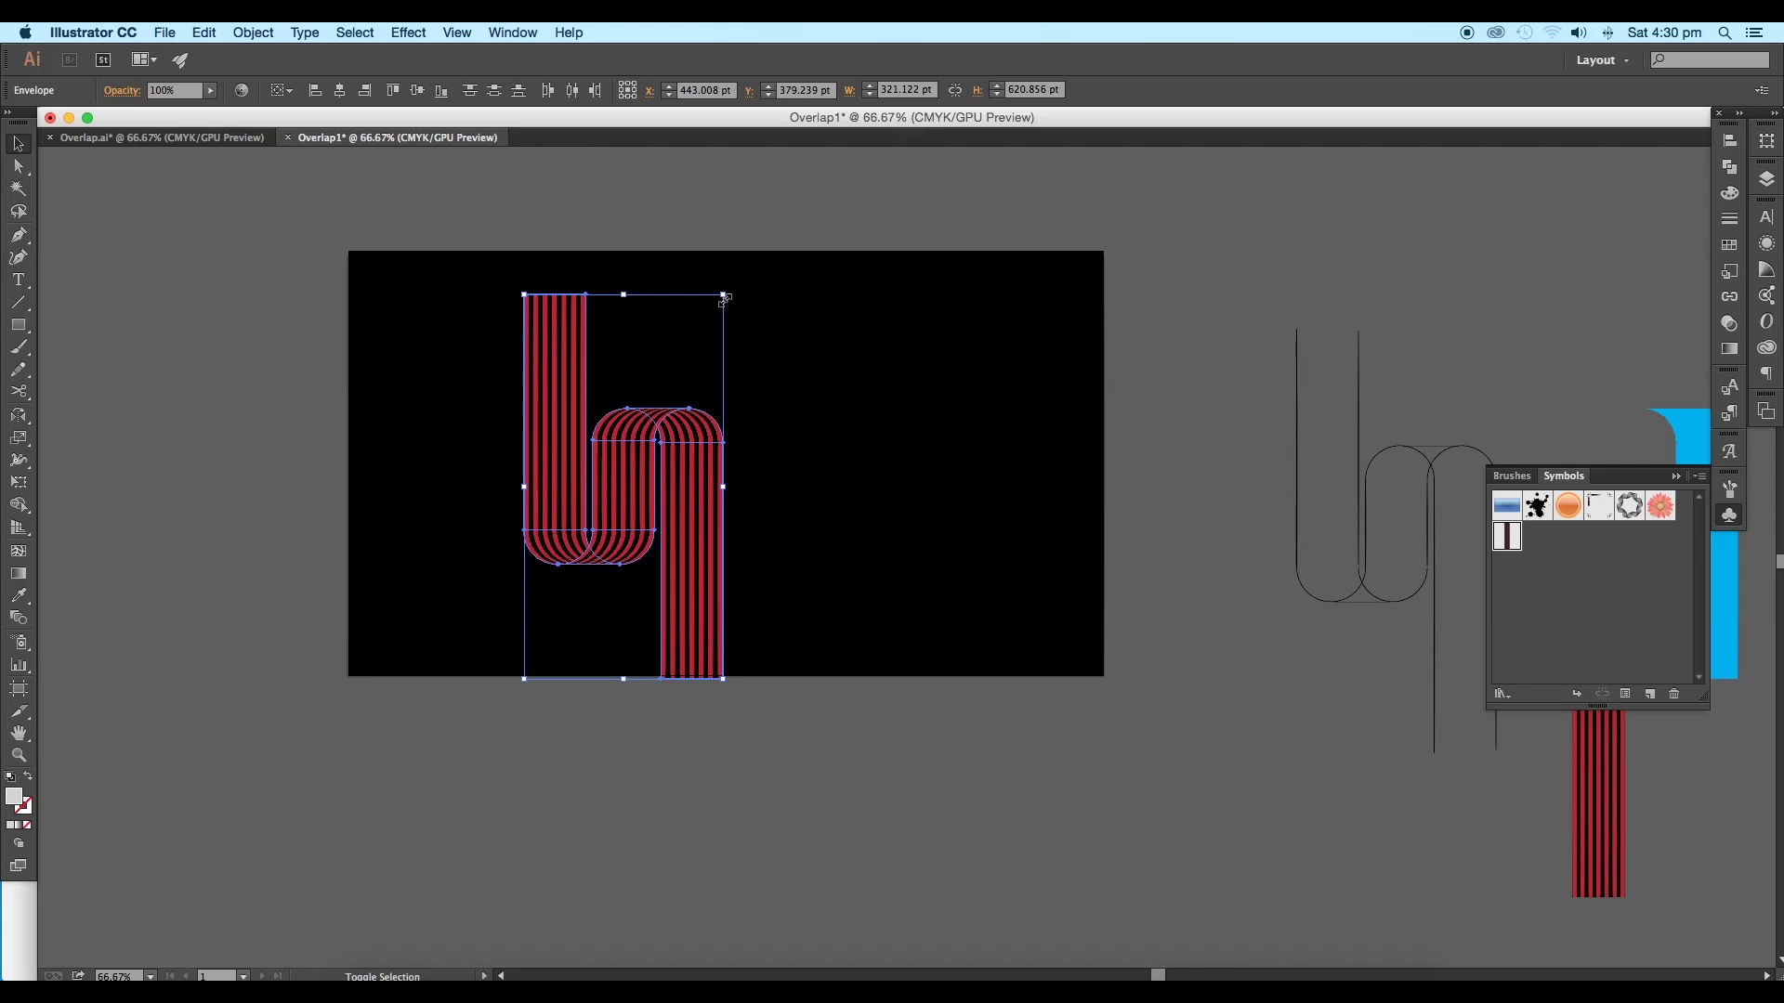
drag(724, 298, 827, 219)
click(839, 611)
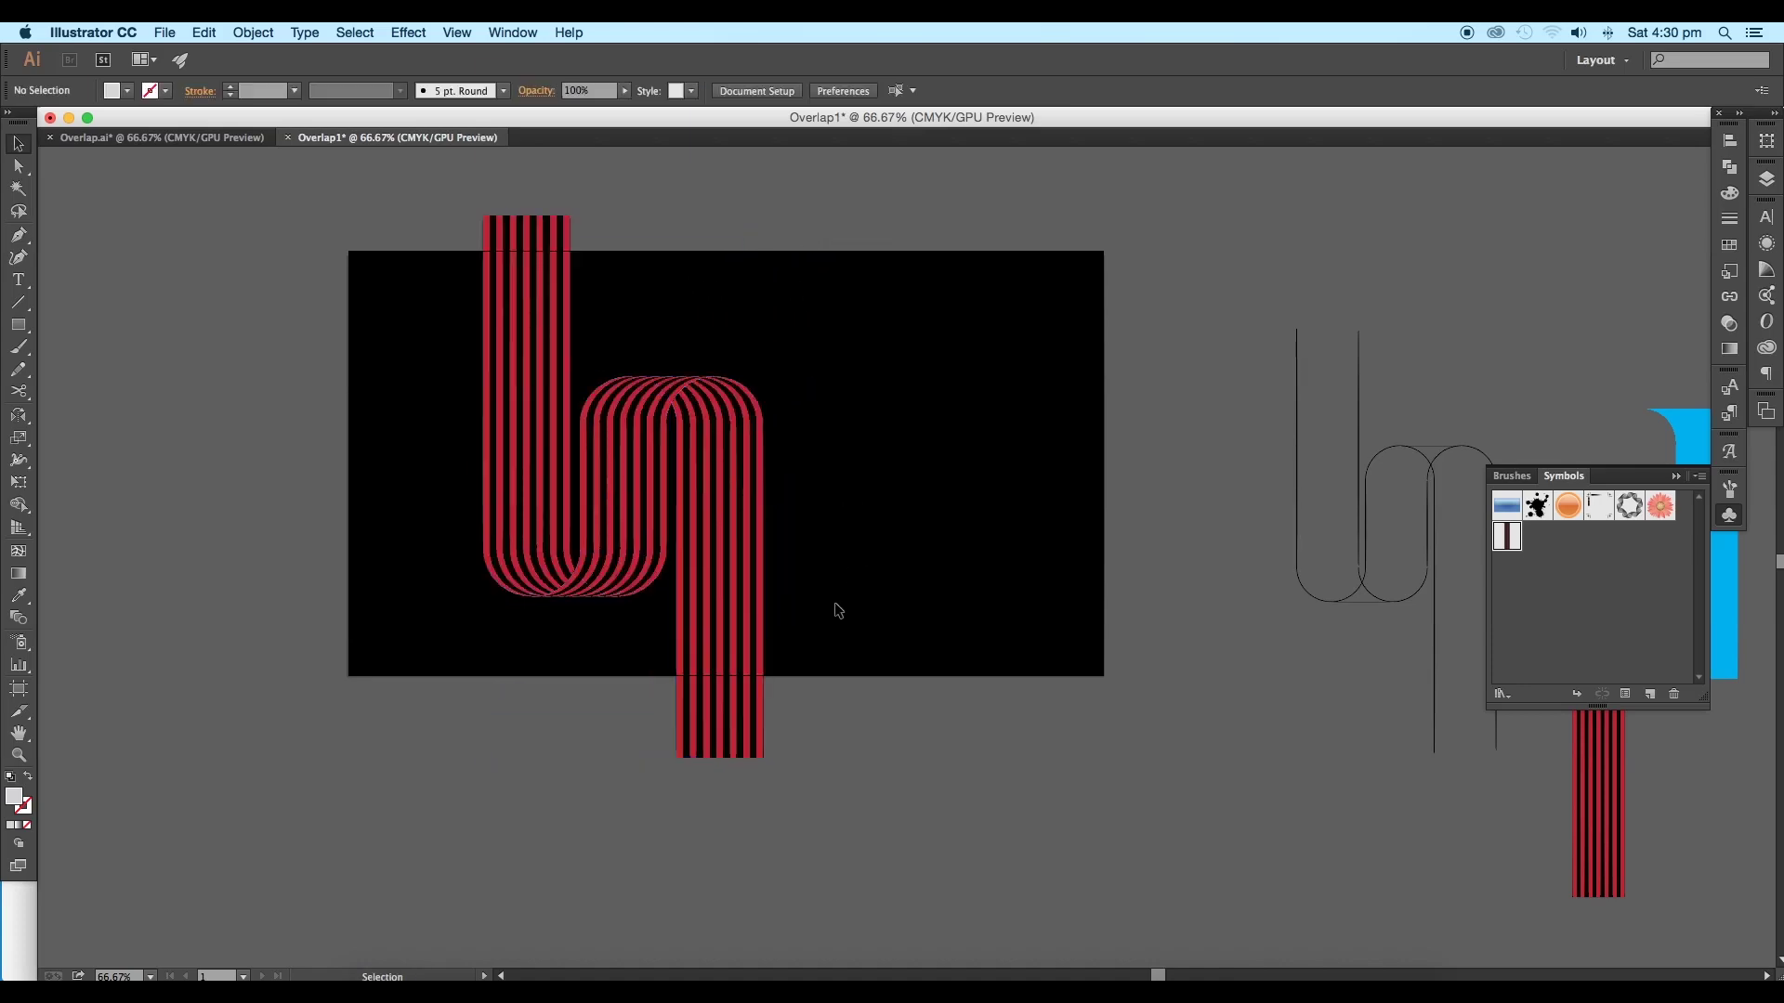
Check the reference design in Overlap.ai, return to Overlap1, and nudge the ribbon's left segment slightly toward the middle segment.
click(239, 139)
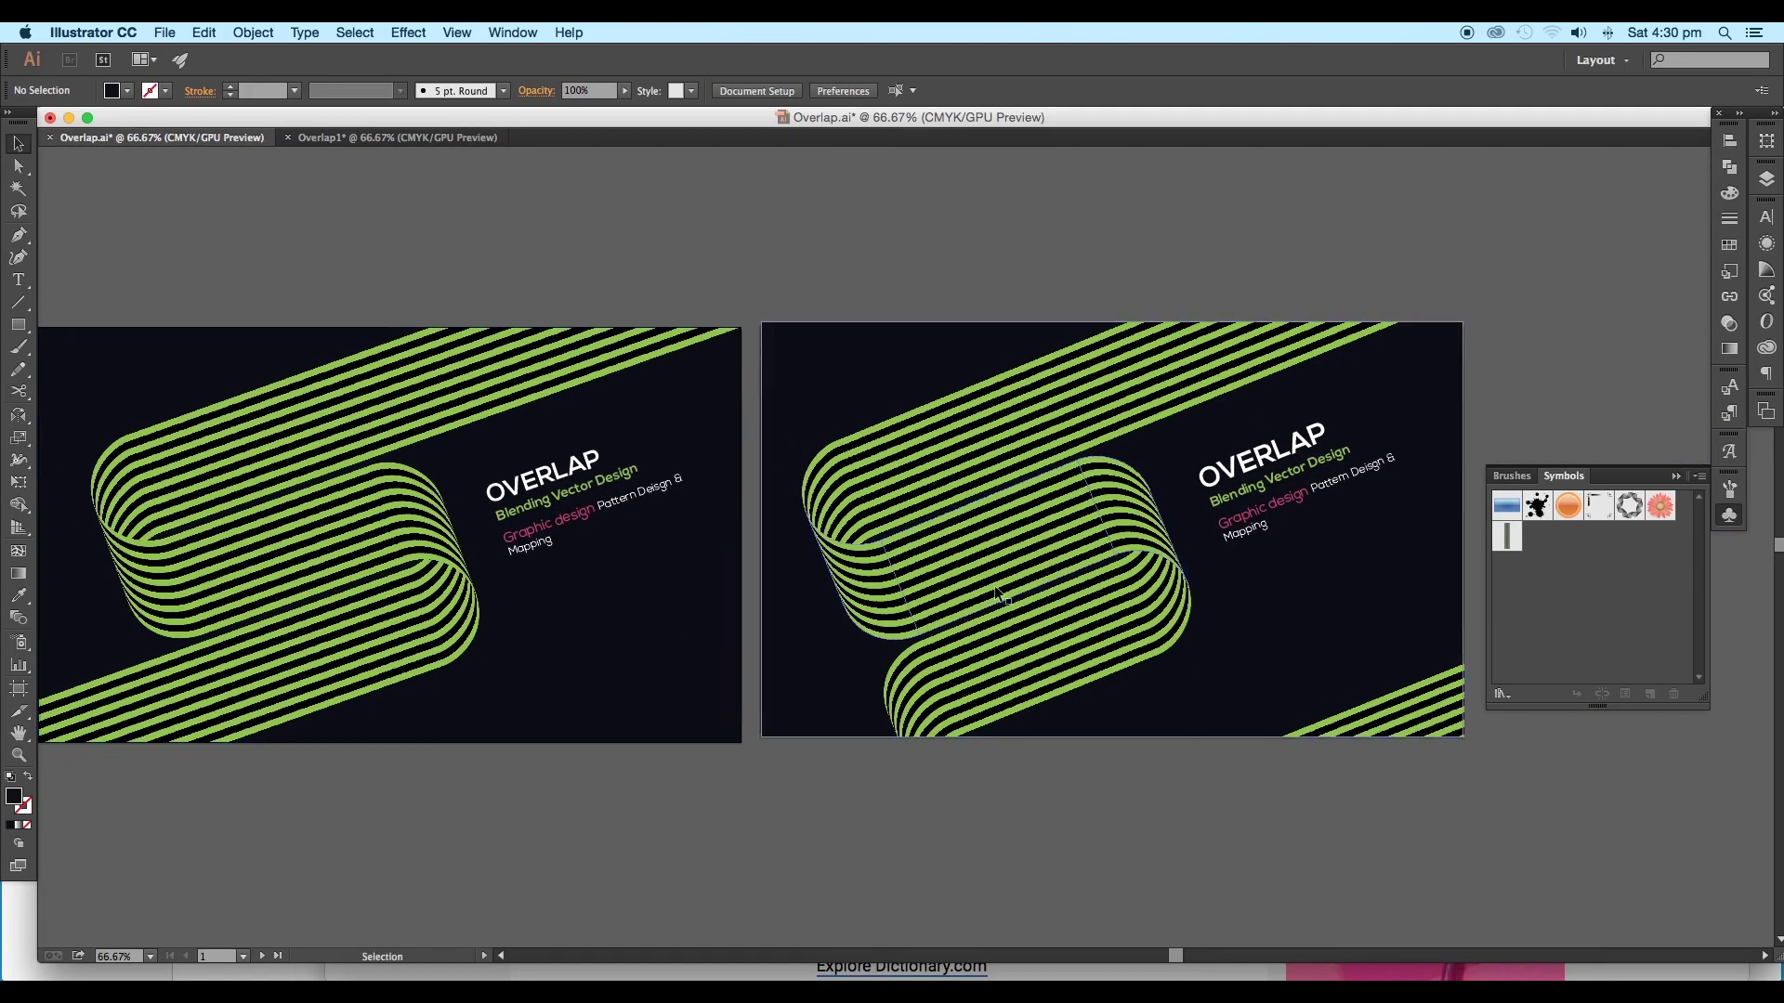
click(425, 139)
scroll(739, 553, up, 4)
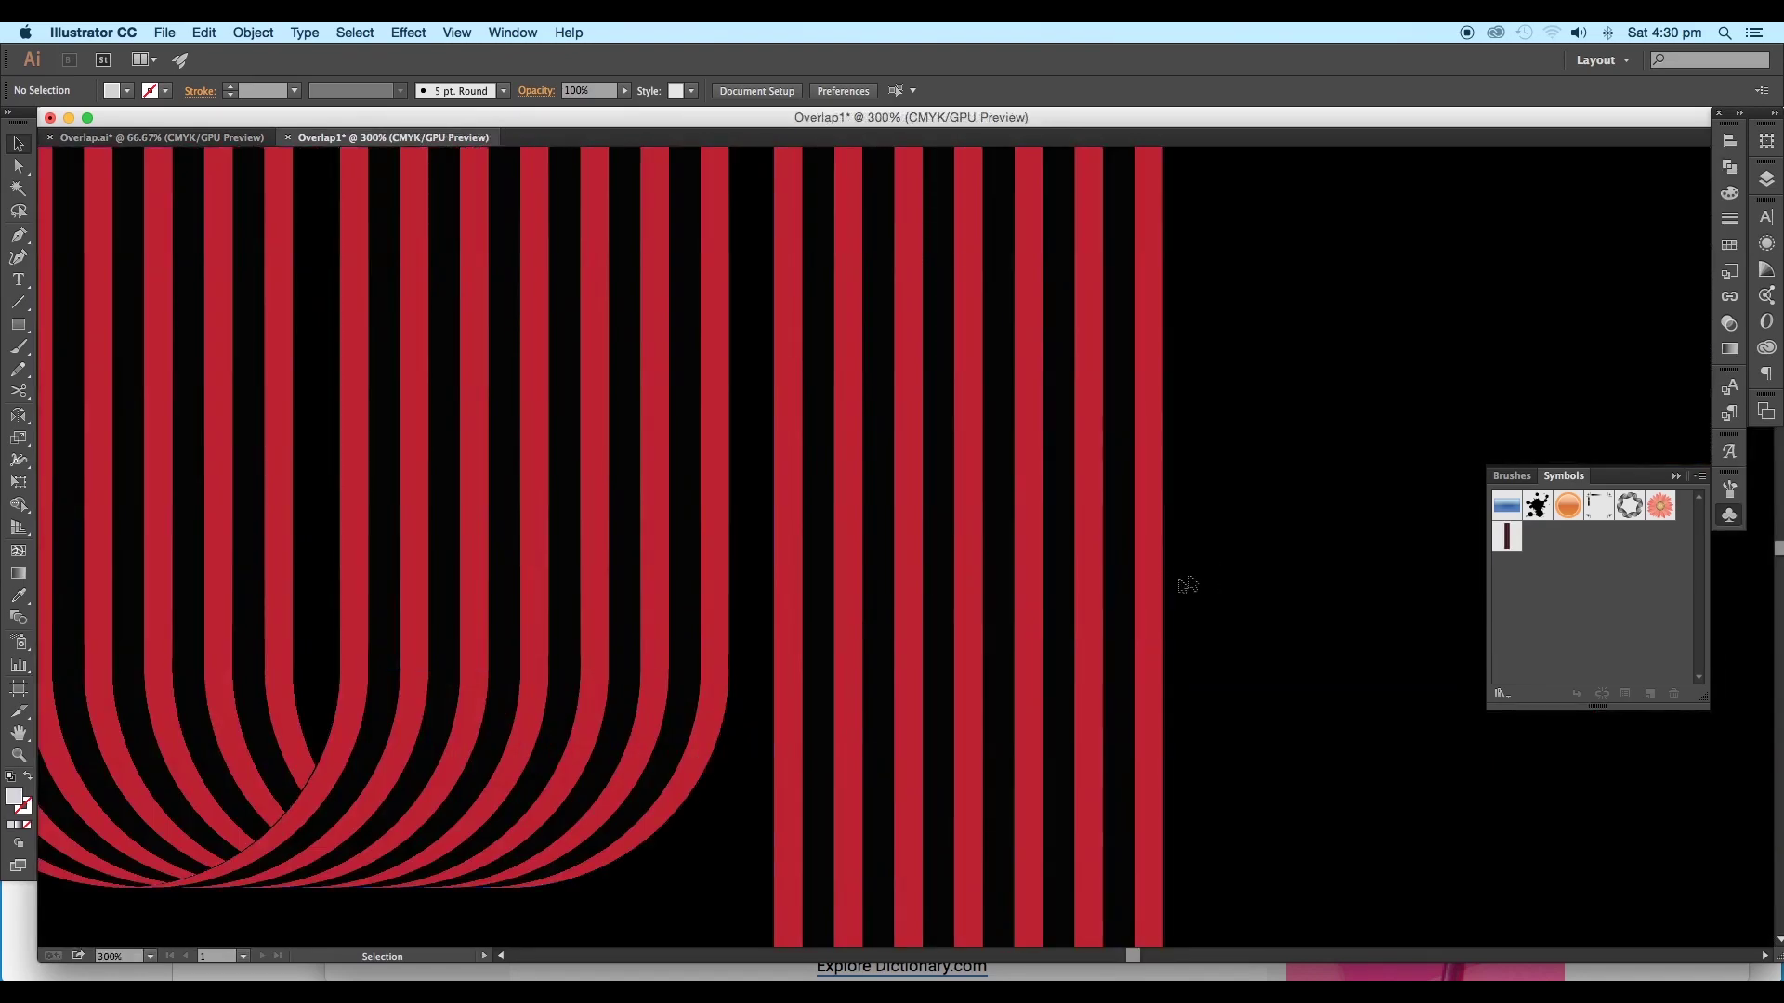
drag(849, 409, 841, 799)
scroll(808, 559, up, 2)
drag(840, 562, 807, 559)
click(801, 687)
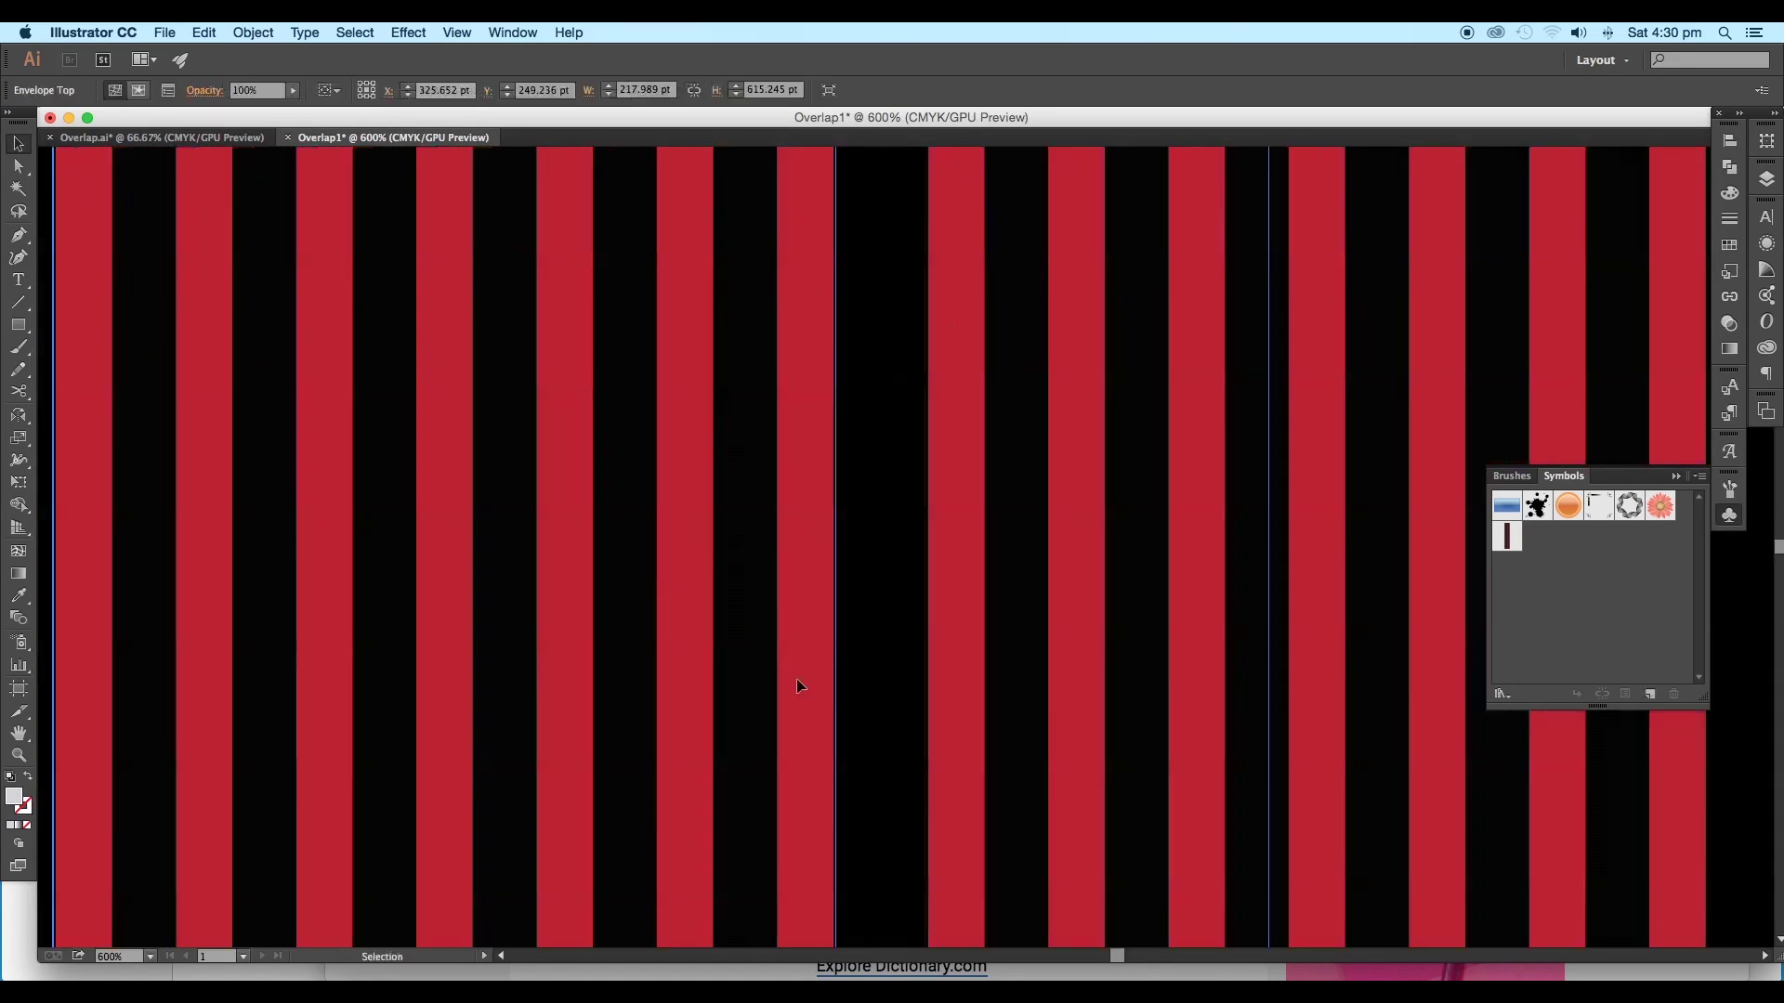
key(super+minus)
key(super+minus)
key(super+minus)
key(super+minus)
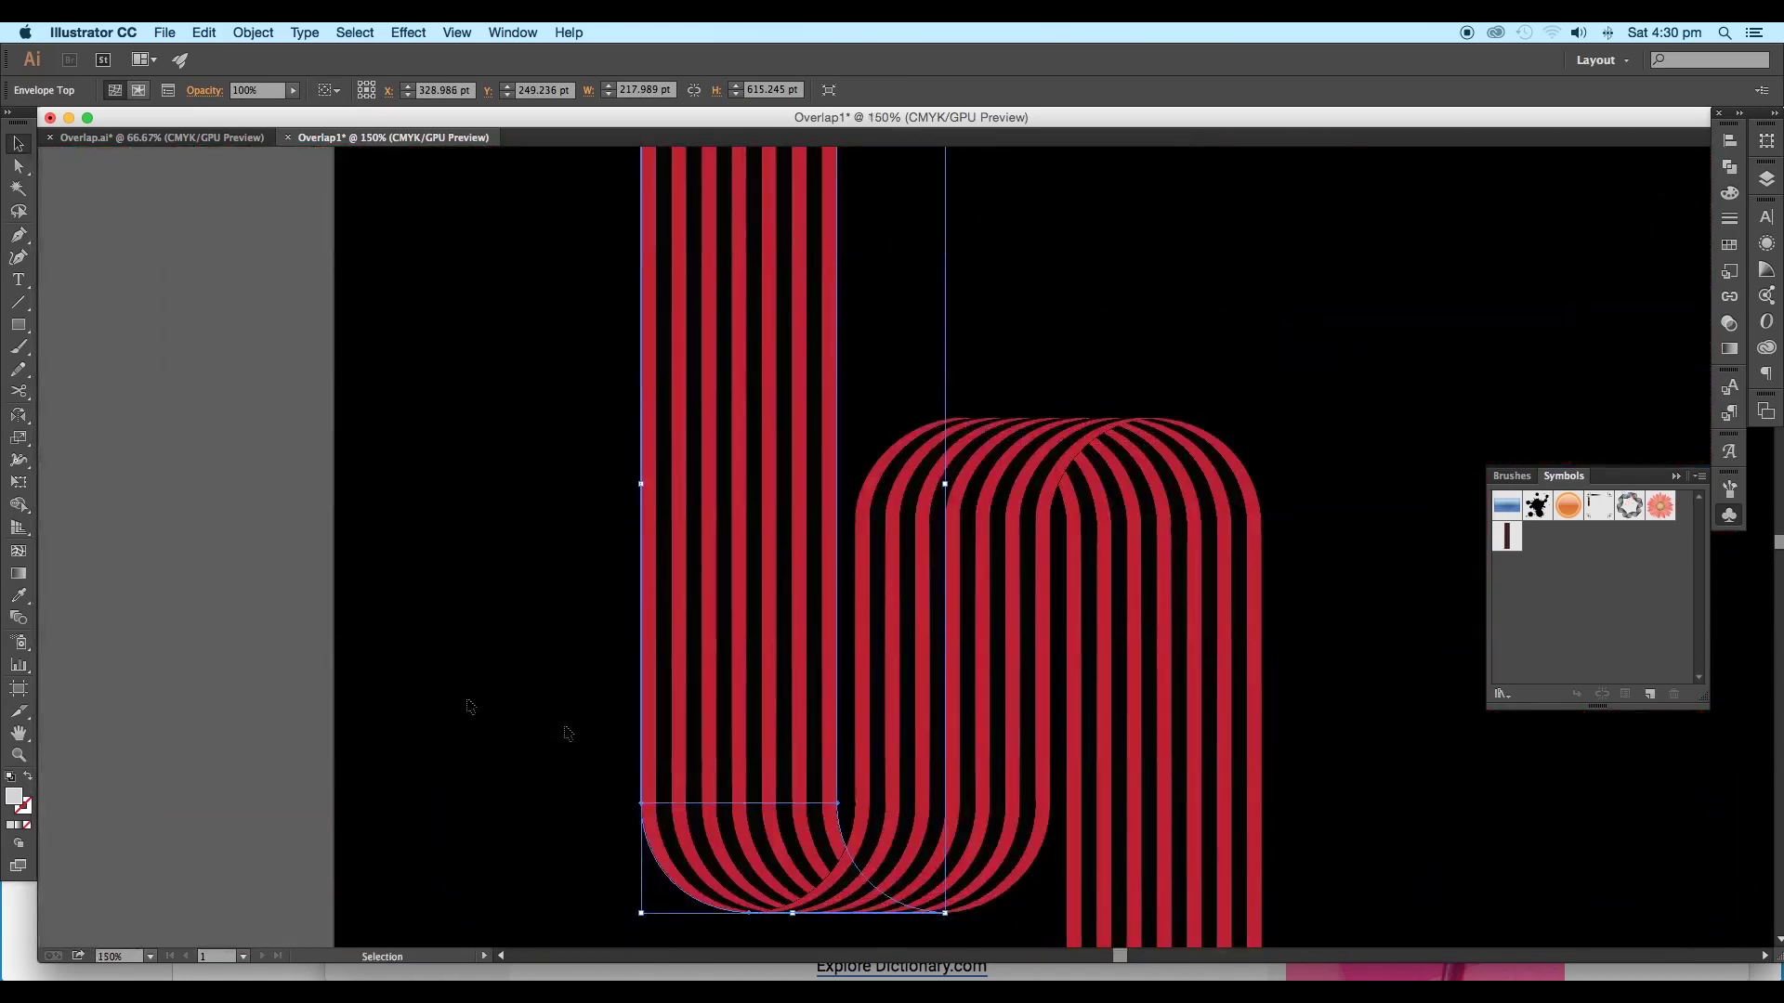
Duplicate the whole ribbon beside the original and pull the right segment of the ribbon on the artboard away from it.
key(super+minus)
key(super+minus)
drag(723, 548, 1109, 567)
click(1026, 535)
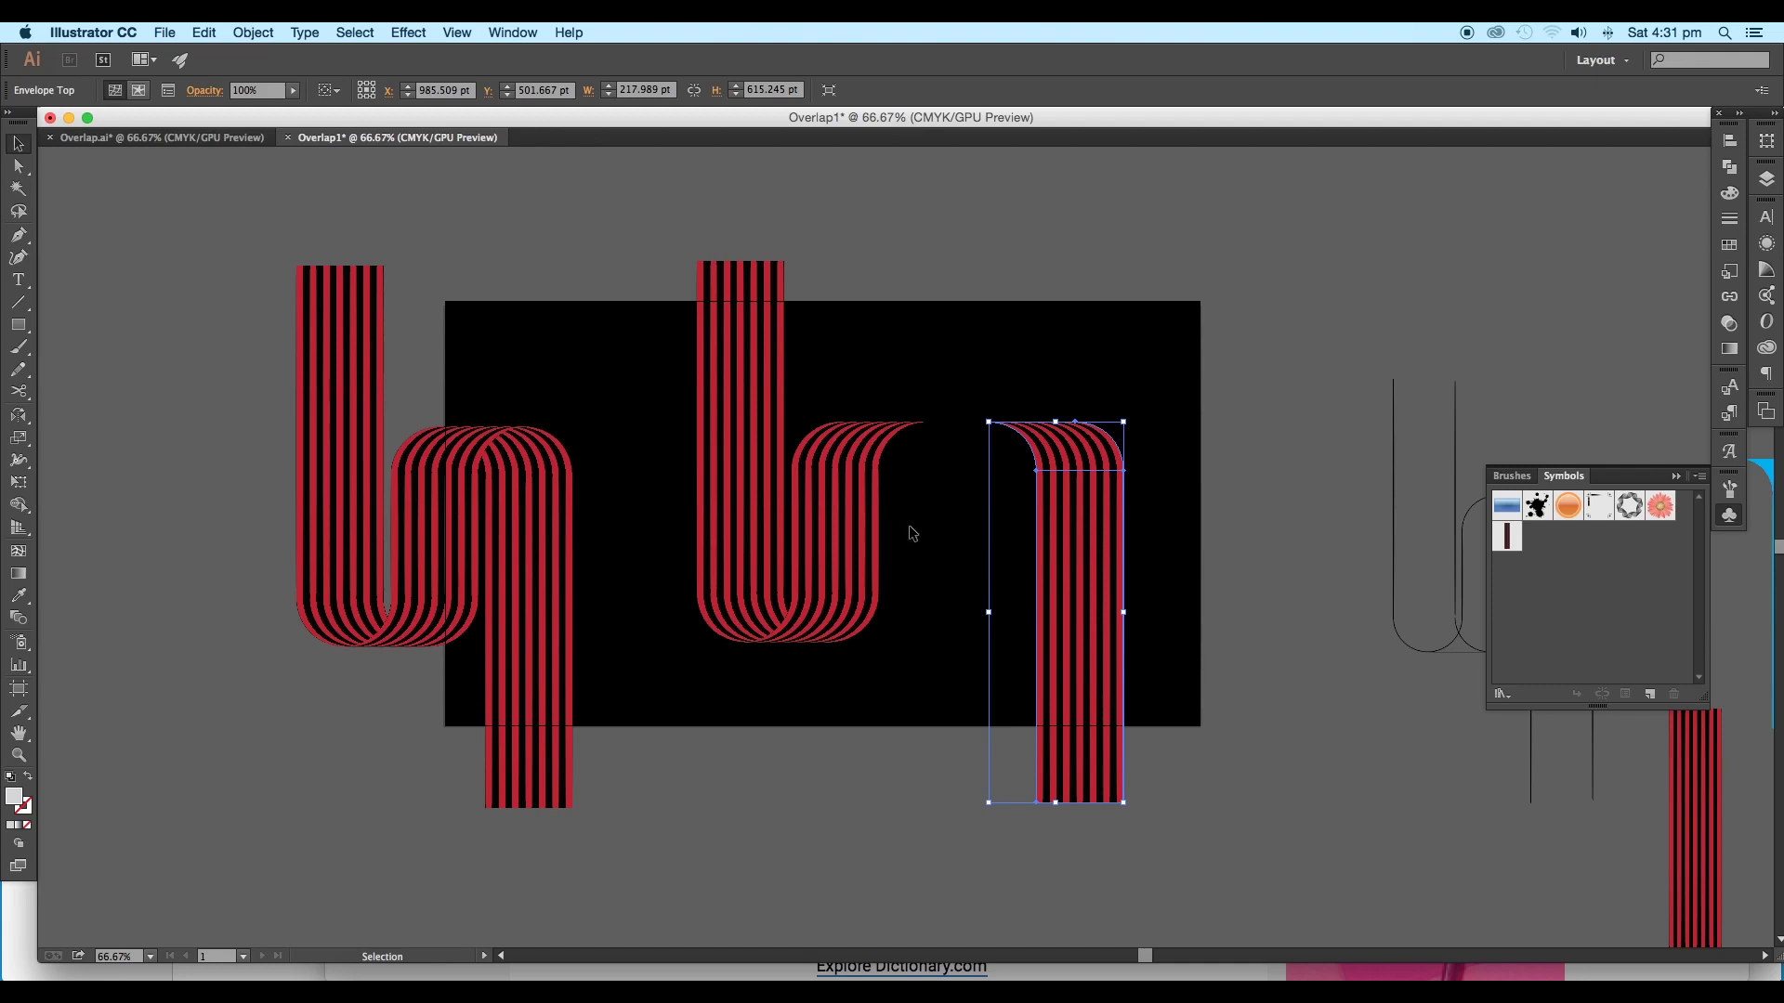
Duplicate the middle segment of the ribbon on the artboard to the right and reflect the copy horizontally.
click(874, 522)
drag(880, 534, 987, 510)
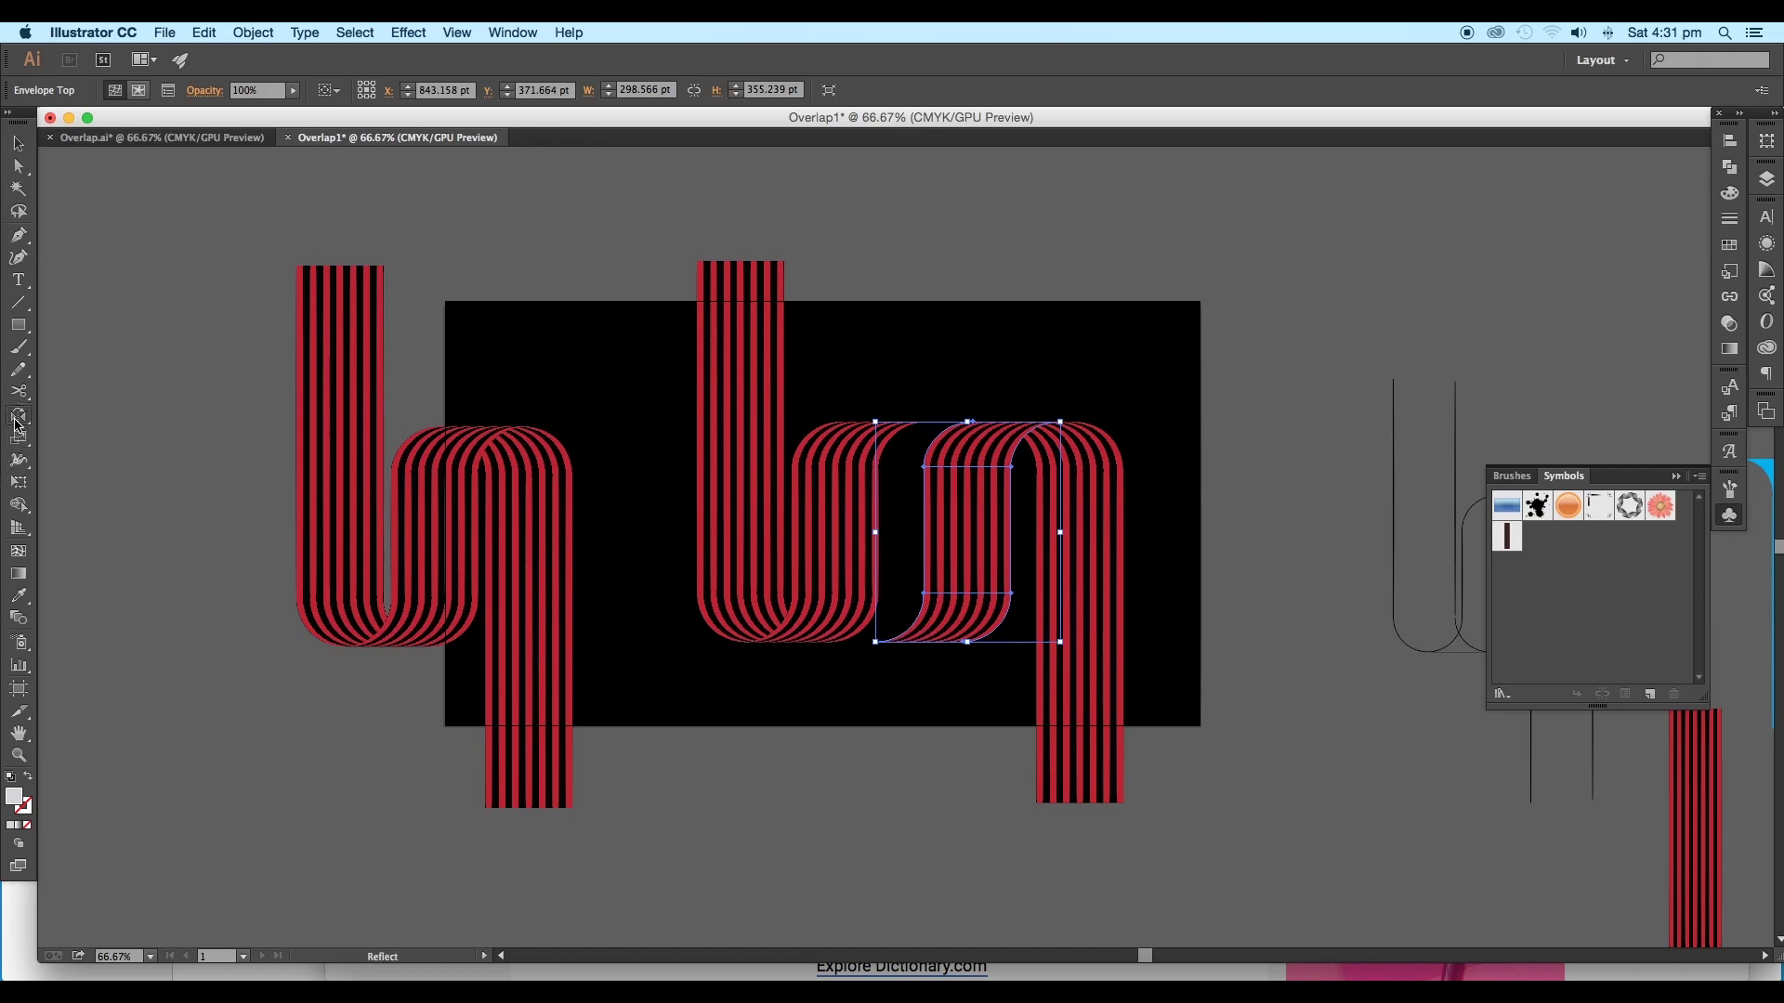
double_click(17, 418)
click(1616, 466)
Align the reflected segment with the middle segment's upper curve and move the detached right segment off the artboard.
scroll(1068, 507, up, 4)
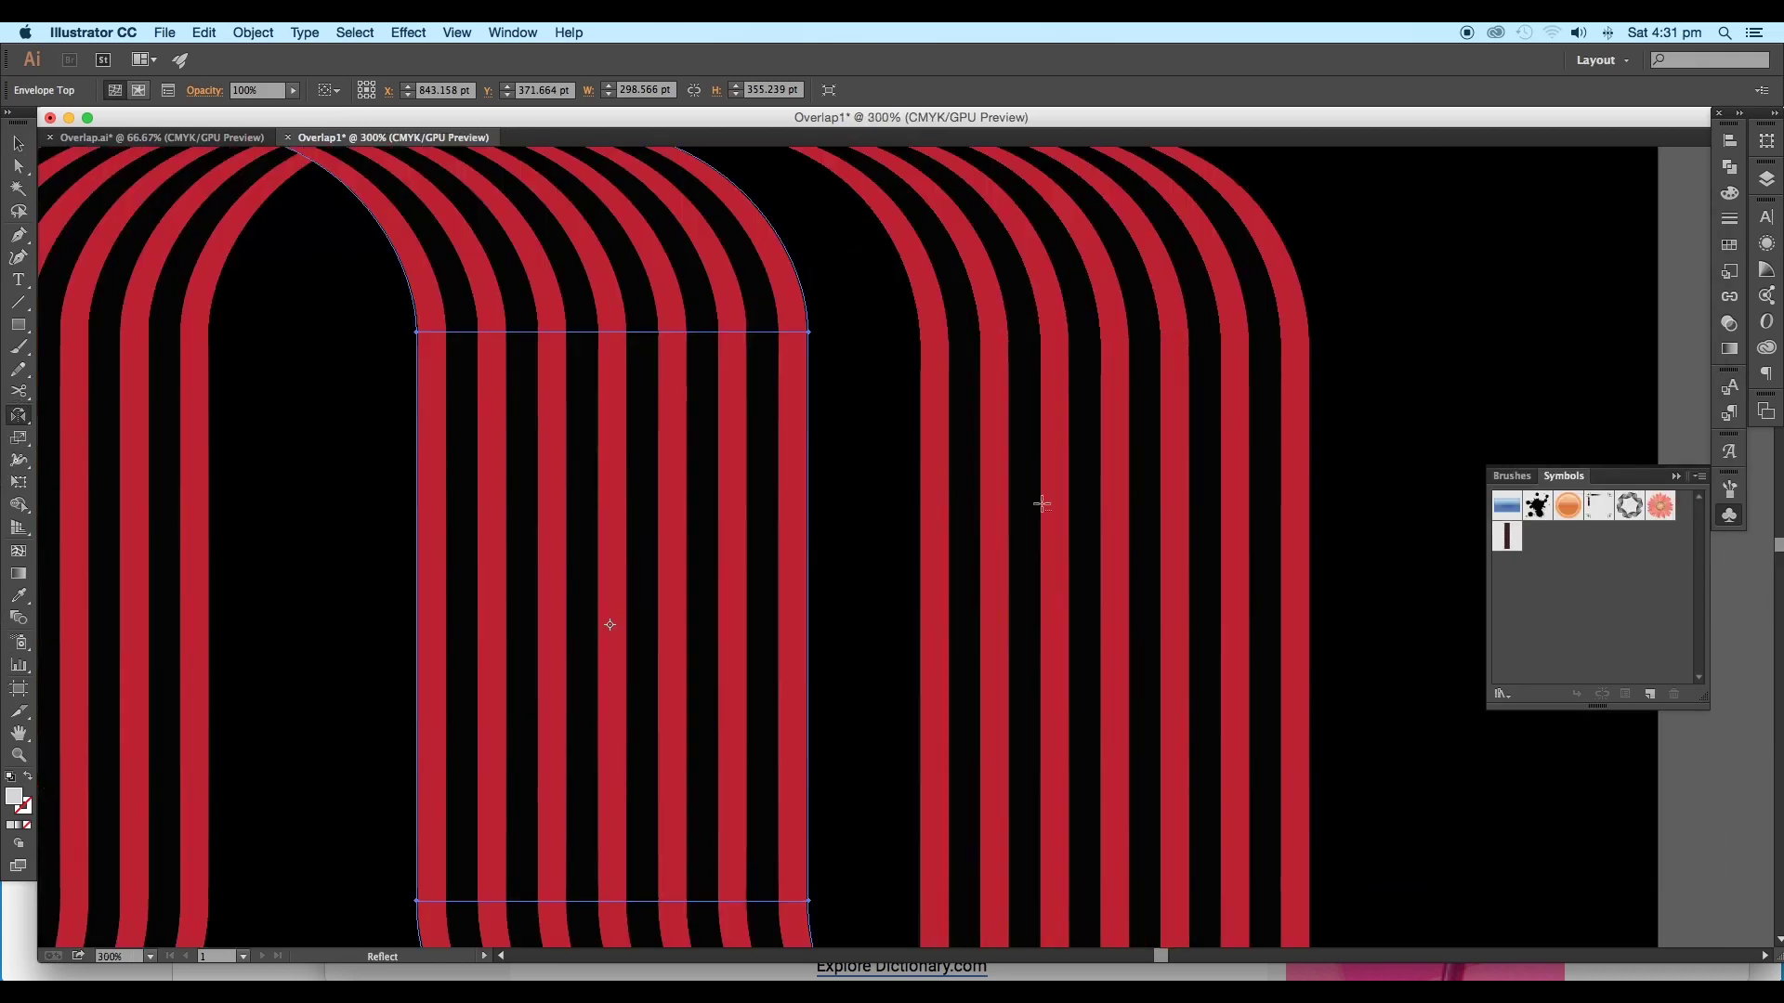
drag(726, 489, 1109, 748)
scroll(939, 497, up, 1)
drag(974, 517, 739, 520)
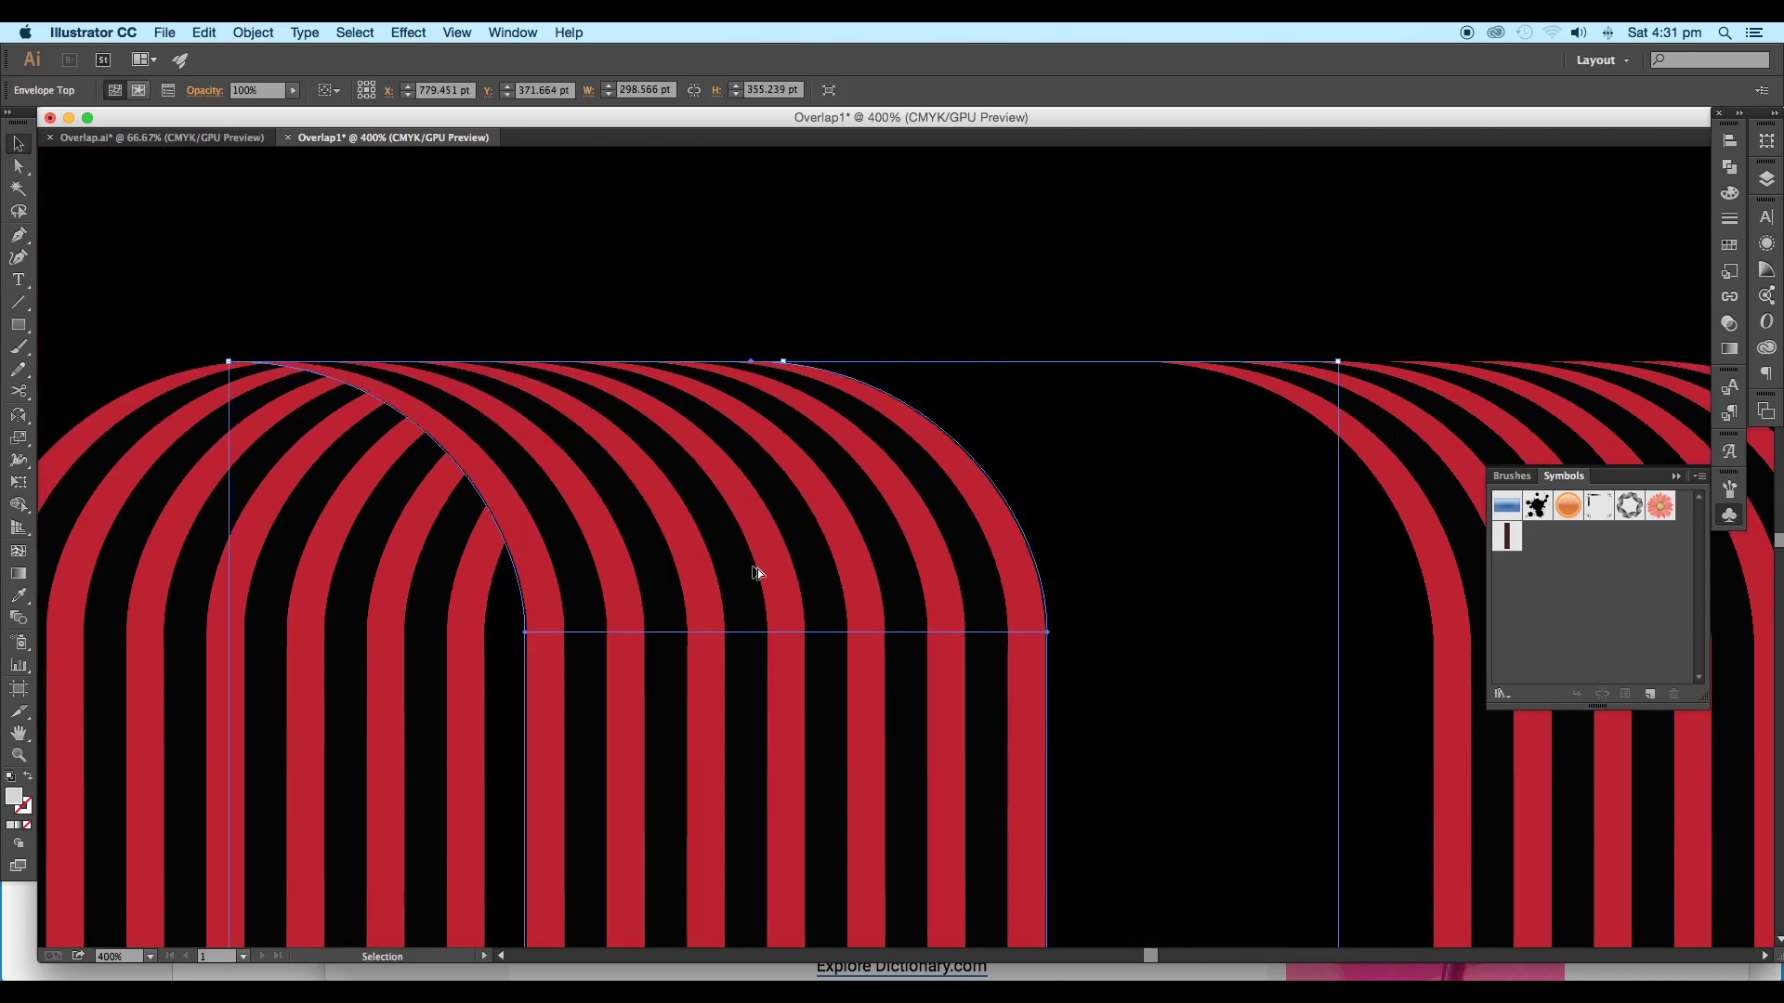
scroll(756, 569, down, 3)
click(810, 454)
drag(877, 631, 852, 427)
click(641, 526)
key(super+minus)
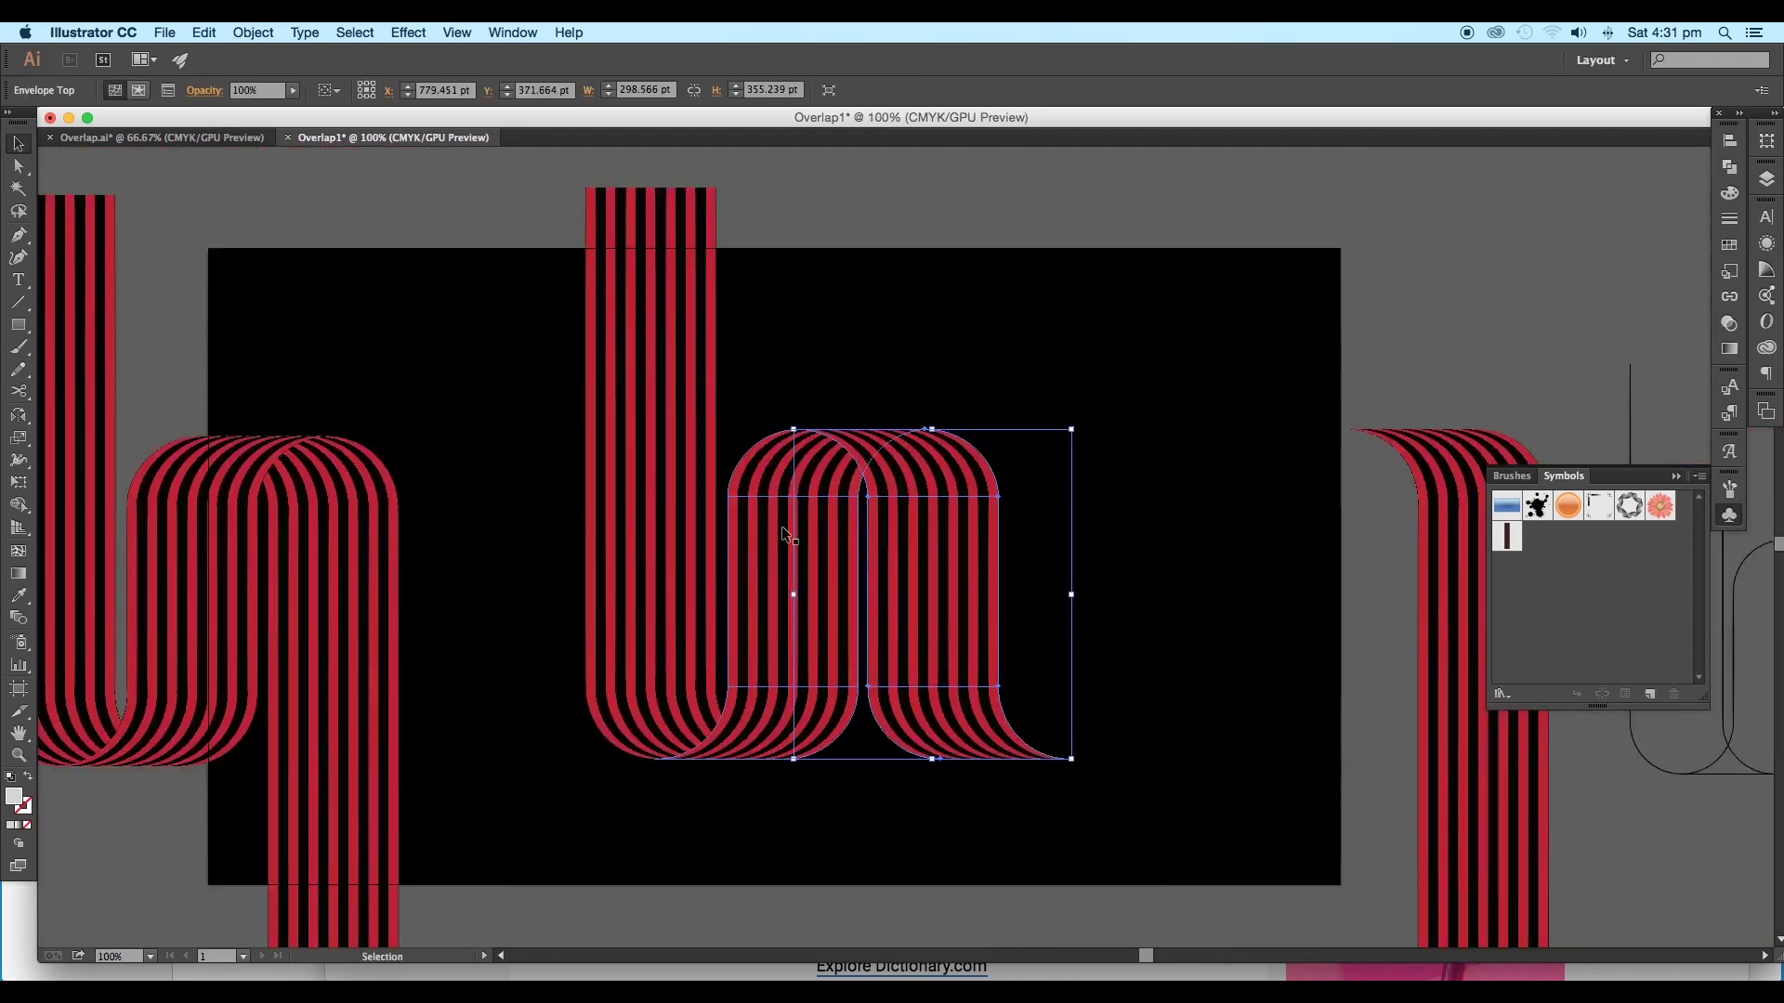
Bring the original middle segment of the artboard ribbon to the front so it overlaps the reflected segment.
click(757, 546)
right_click(757, 546)
mouse_move(808, 681)
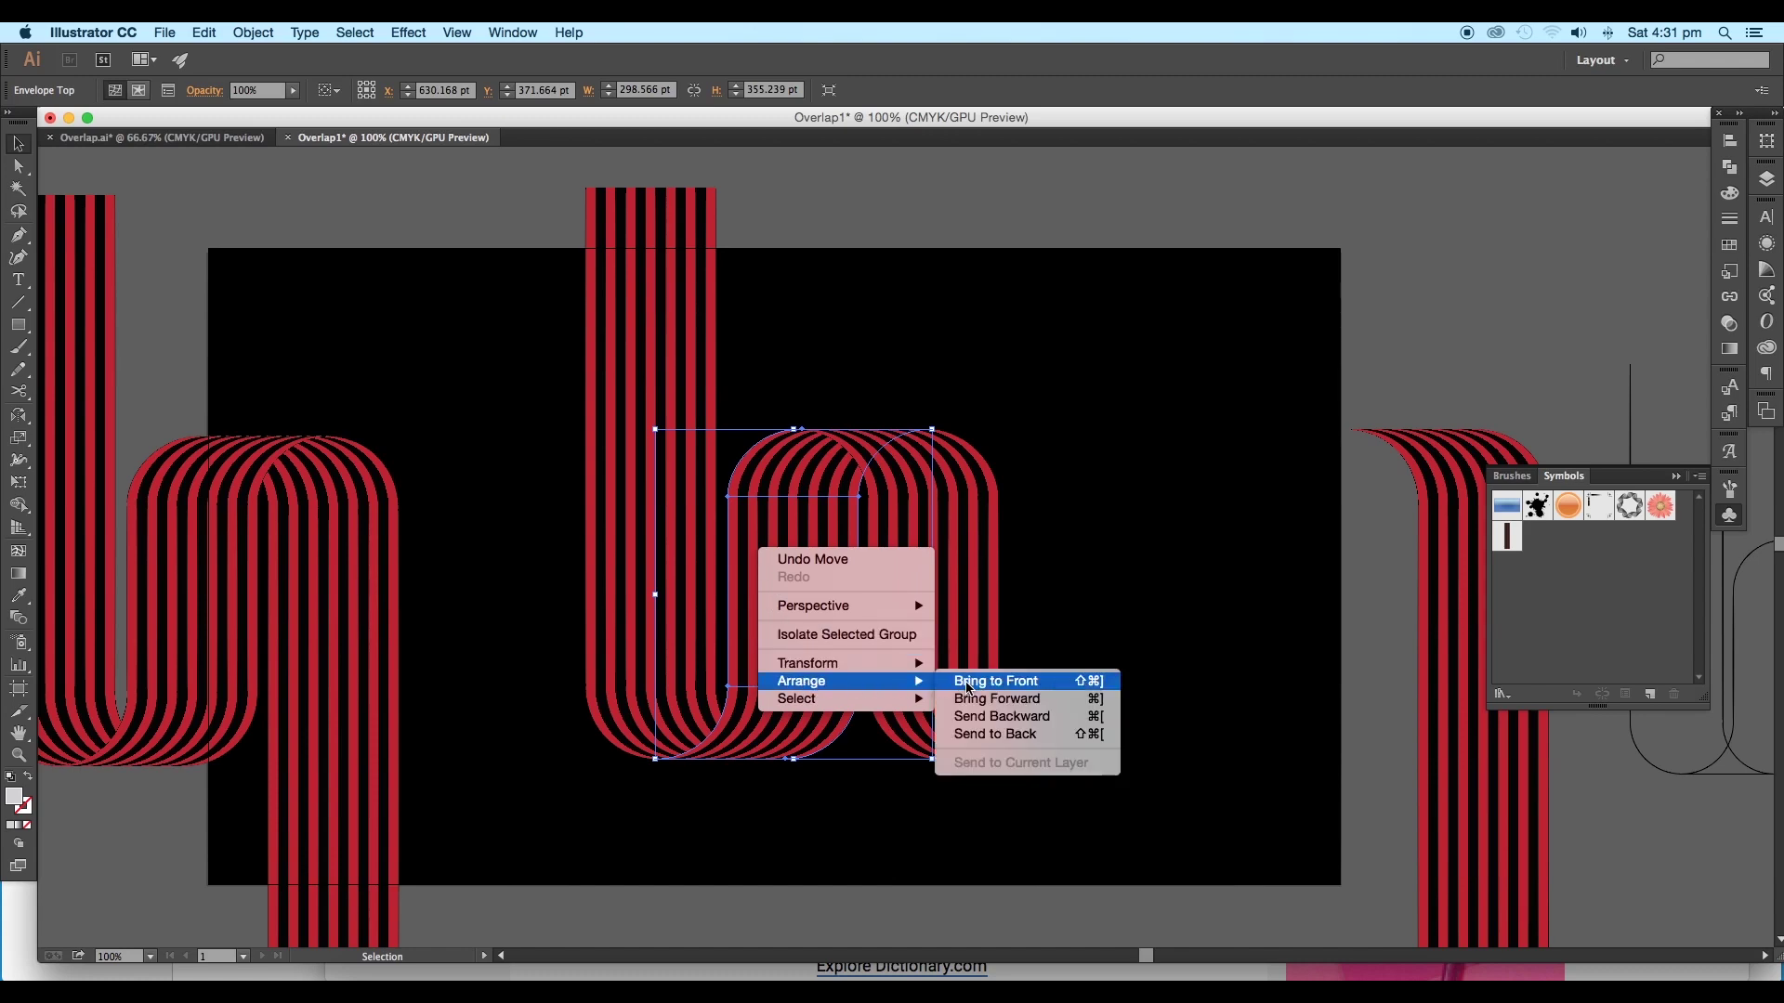
click(975, 678)
click(1098, 595)
Rotate the three-segment ribbon clockwise so its long band rises diagonally to the right, and reposition it on the artboard.
drag(1135, 799, 506, 418)
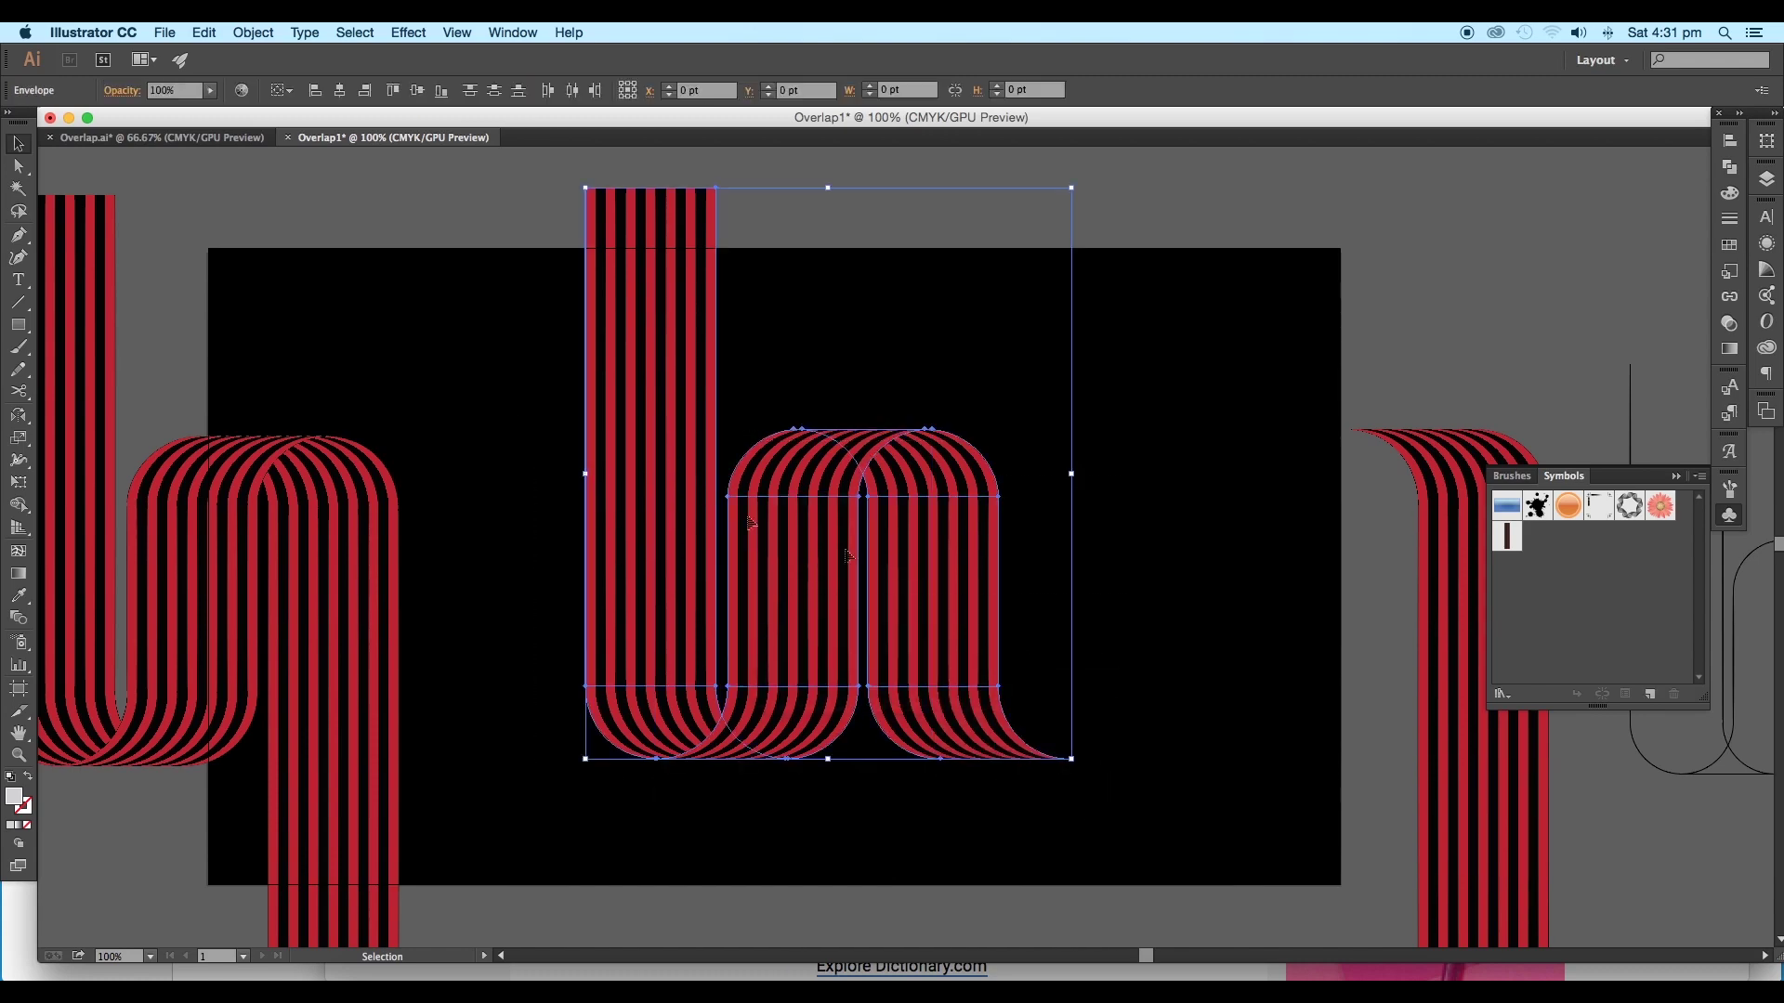
scroll(901, 569, down, 1)
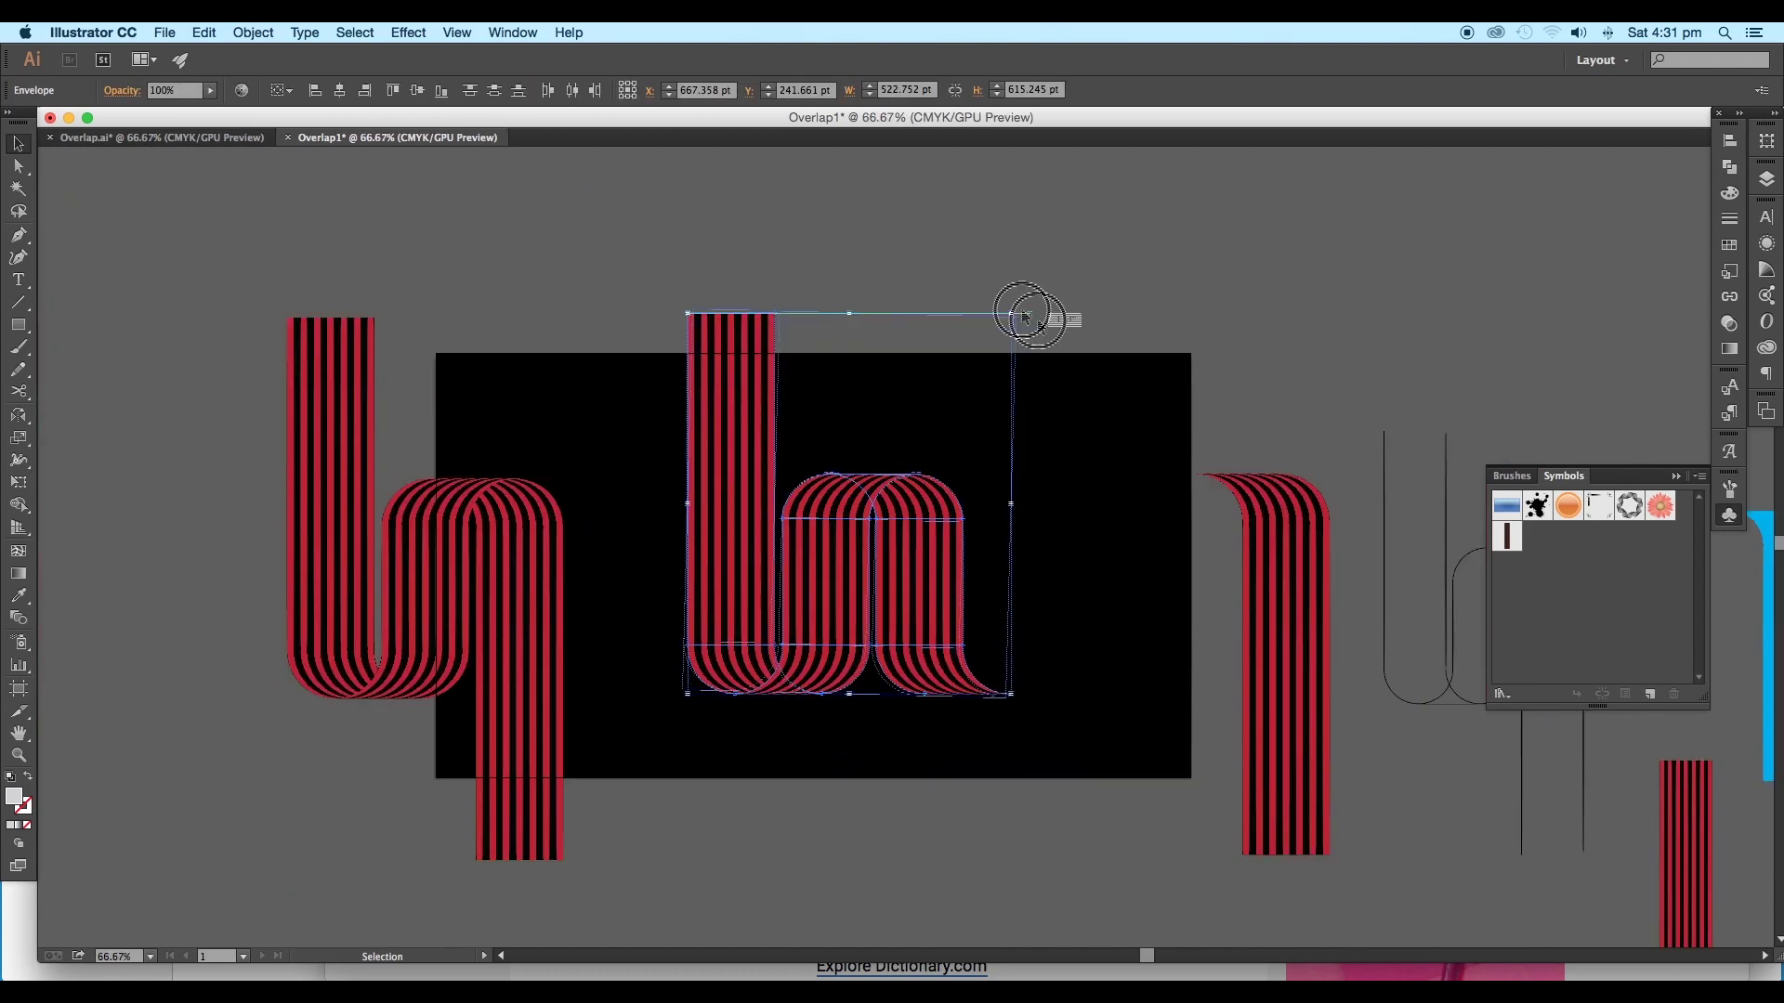
drag(1020, 310, 1164, 619)
click(1114, 580)
drag(957, 660, 1013, 538)
Rotate the other full ribbon to the same diagonal angle and place it off the artboard's left side.
drag(647, 677, 325, 360)
drag(603, 203, 831, 493)
drag(548, 455, 350, 502)
click(565, 583)
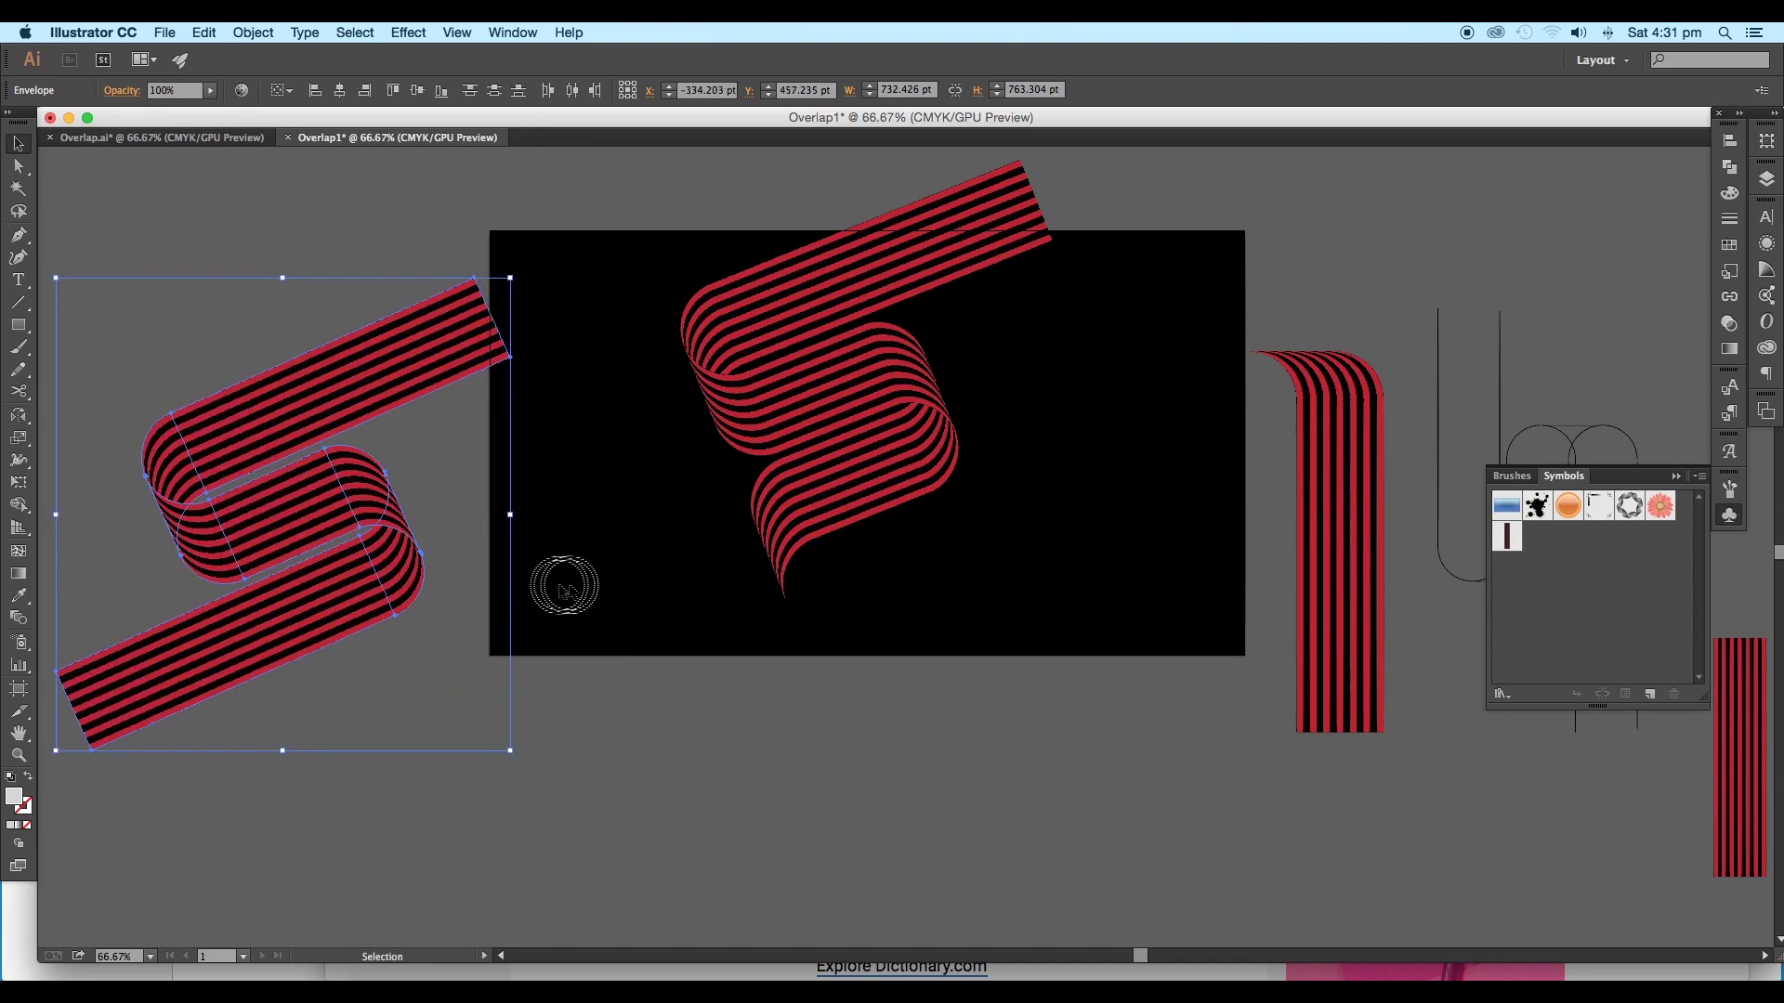
Duplicate Artboard 1 together with its artwork directly below the original artboard.
drag(461, 577, 657, 844)
key(super+minus)
click(26, 689)
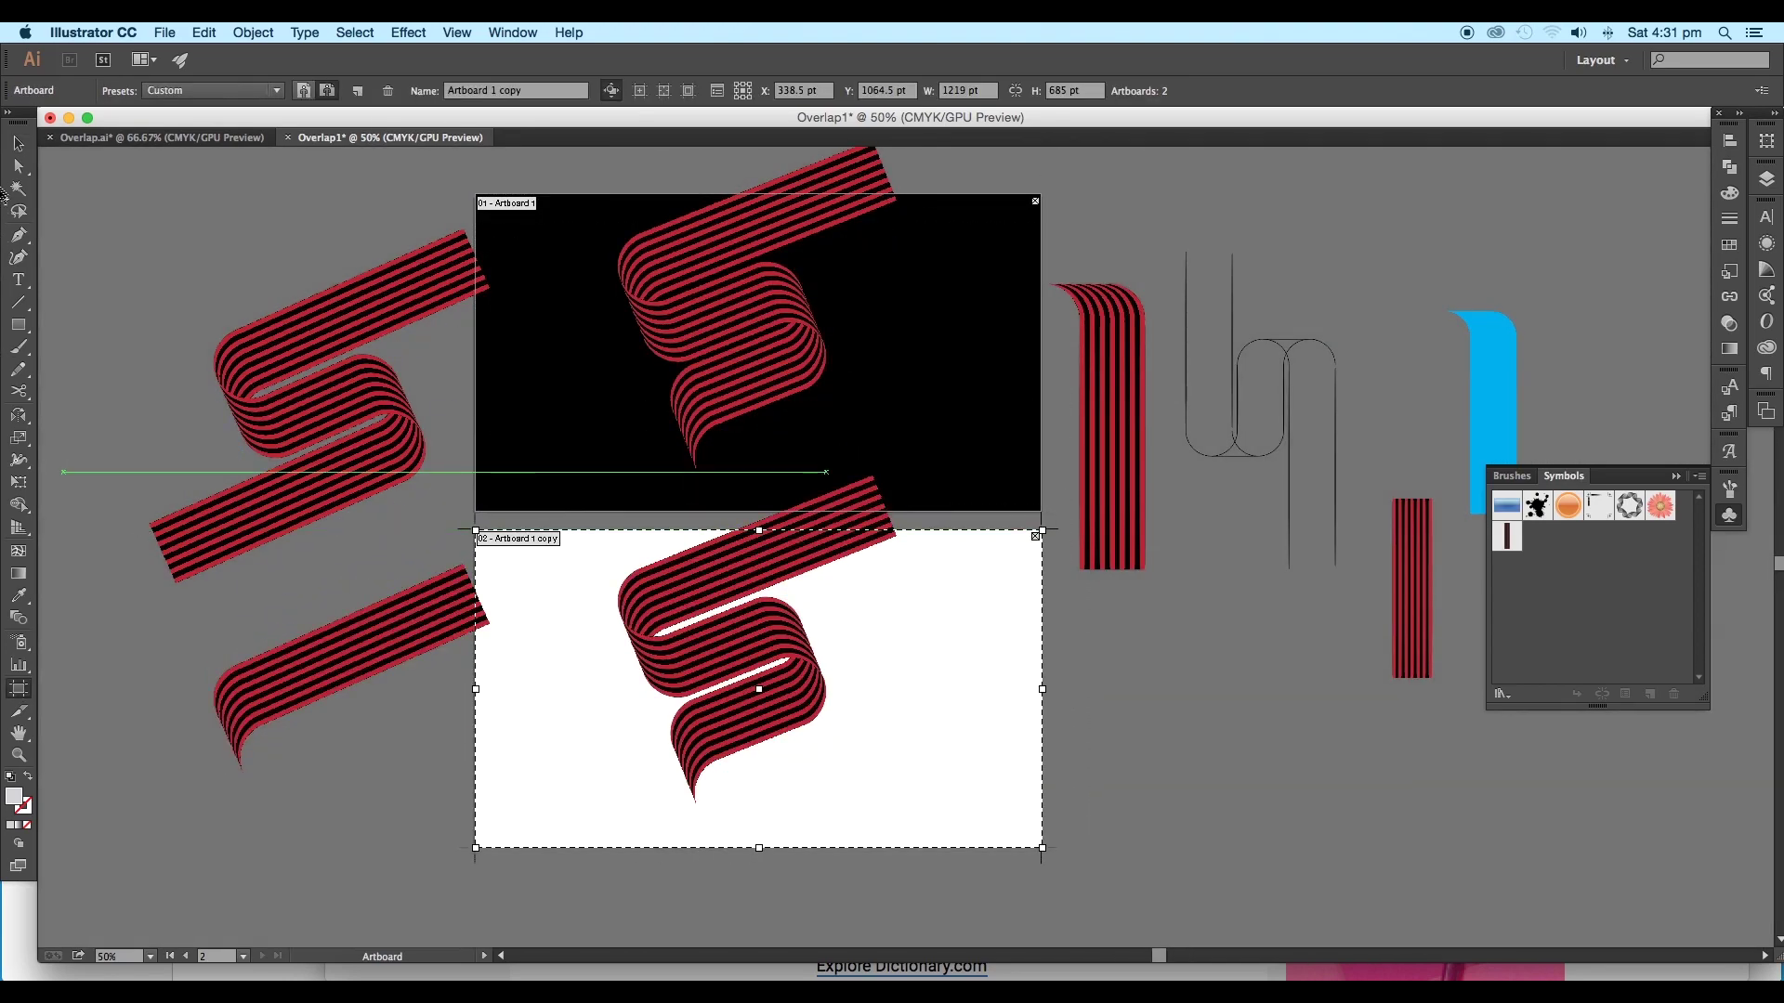
Delete all the duplicated ribbon segments on and around the second artboard.
key(v)
drag(505, 775, 797, 743)
click(751, 681)
key(Delete)
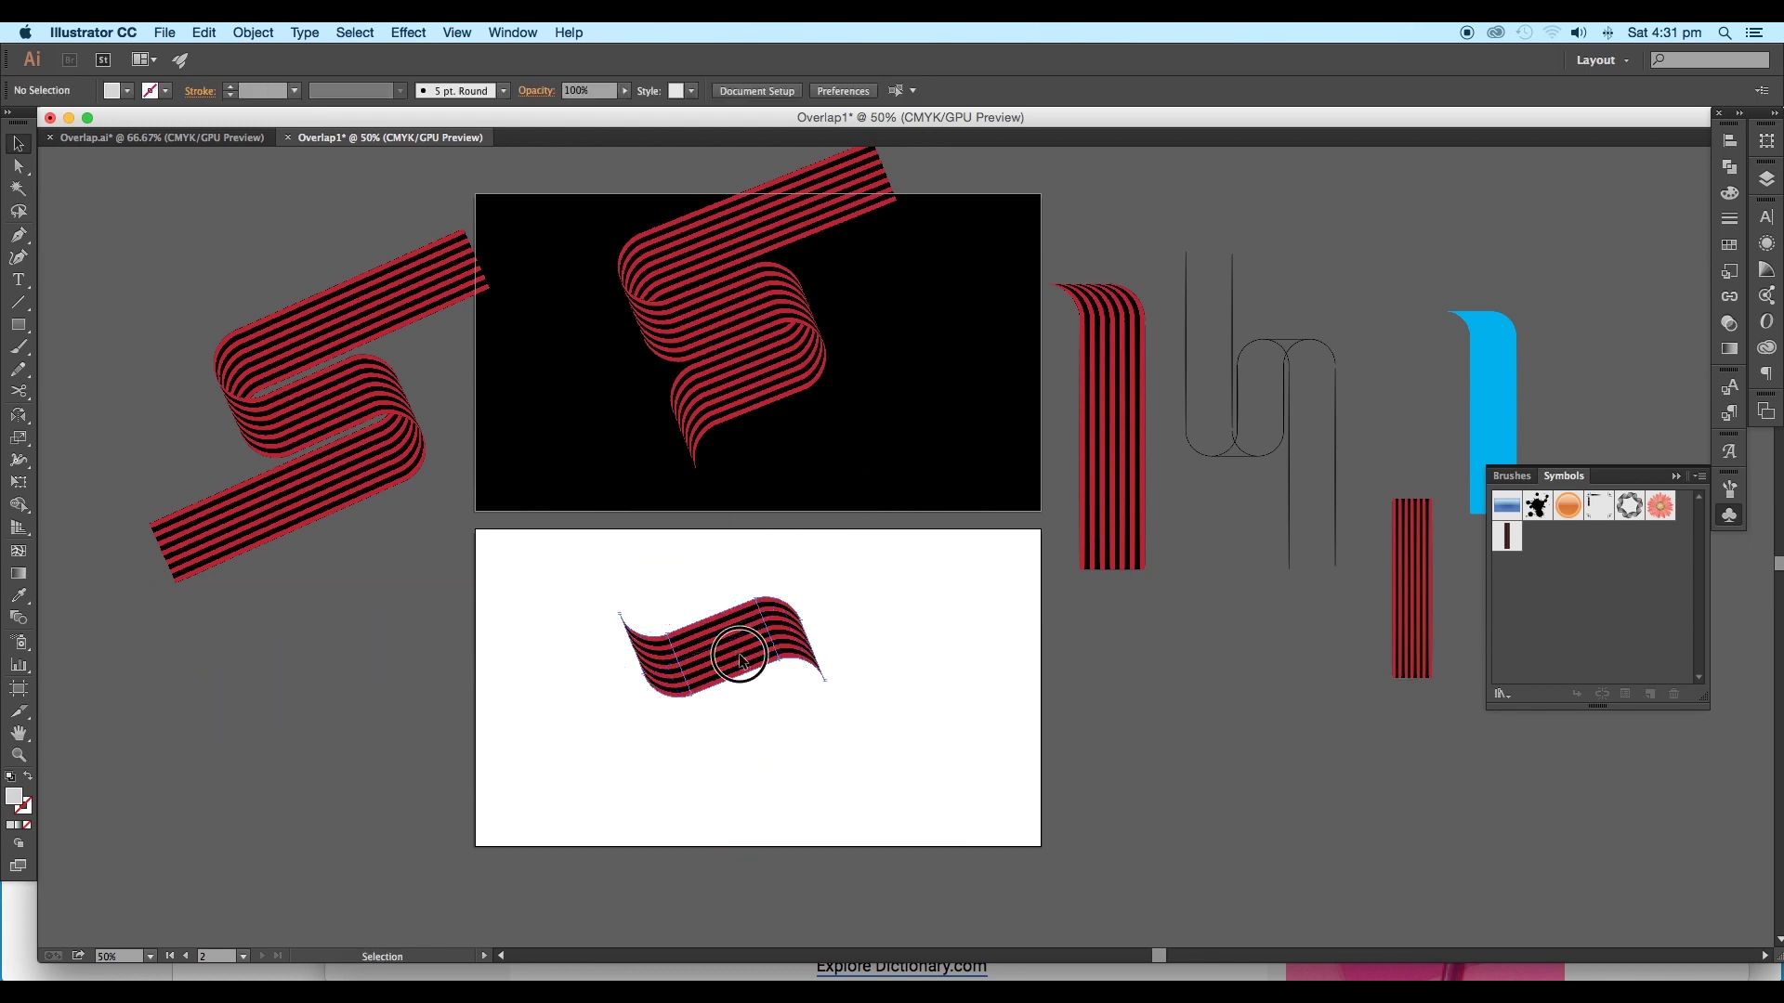
click(740, 652)
key(Delete)
Copy the black background rectangle onto the second artboard so that it covers it completely.
drag(570, 472, 571, 801)
key(v)
click(514, 493)
click(371, 555)
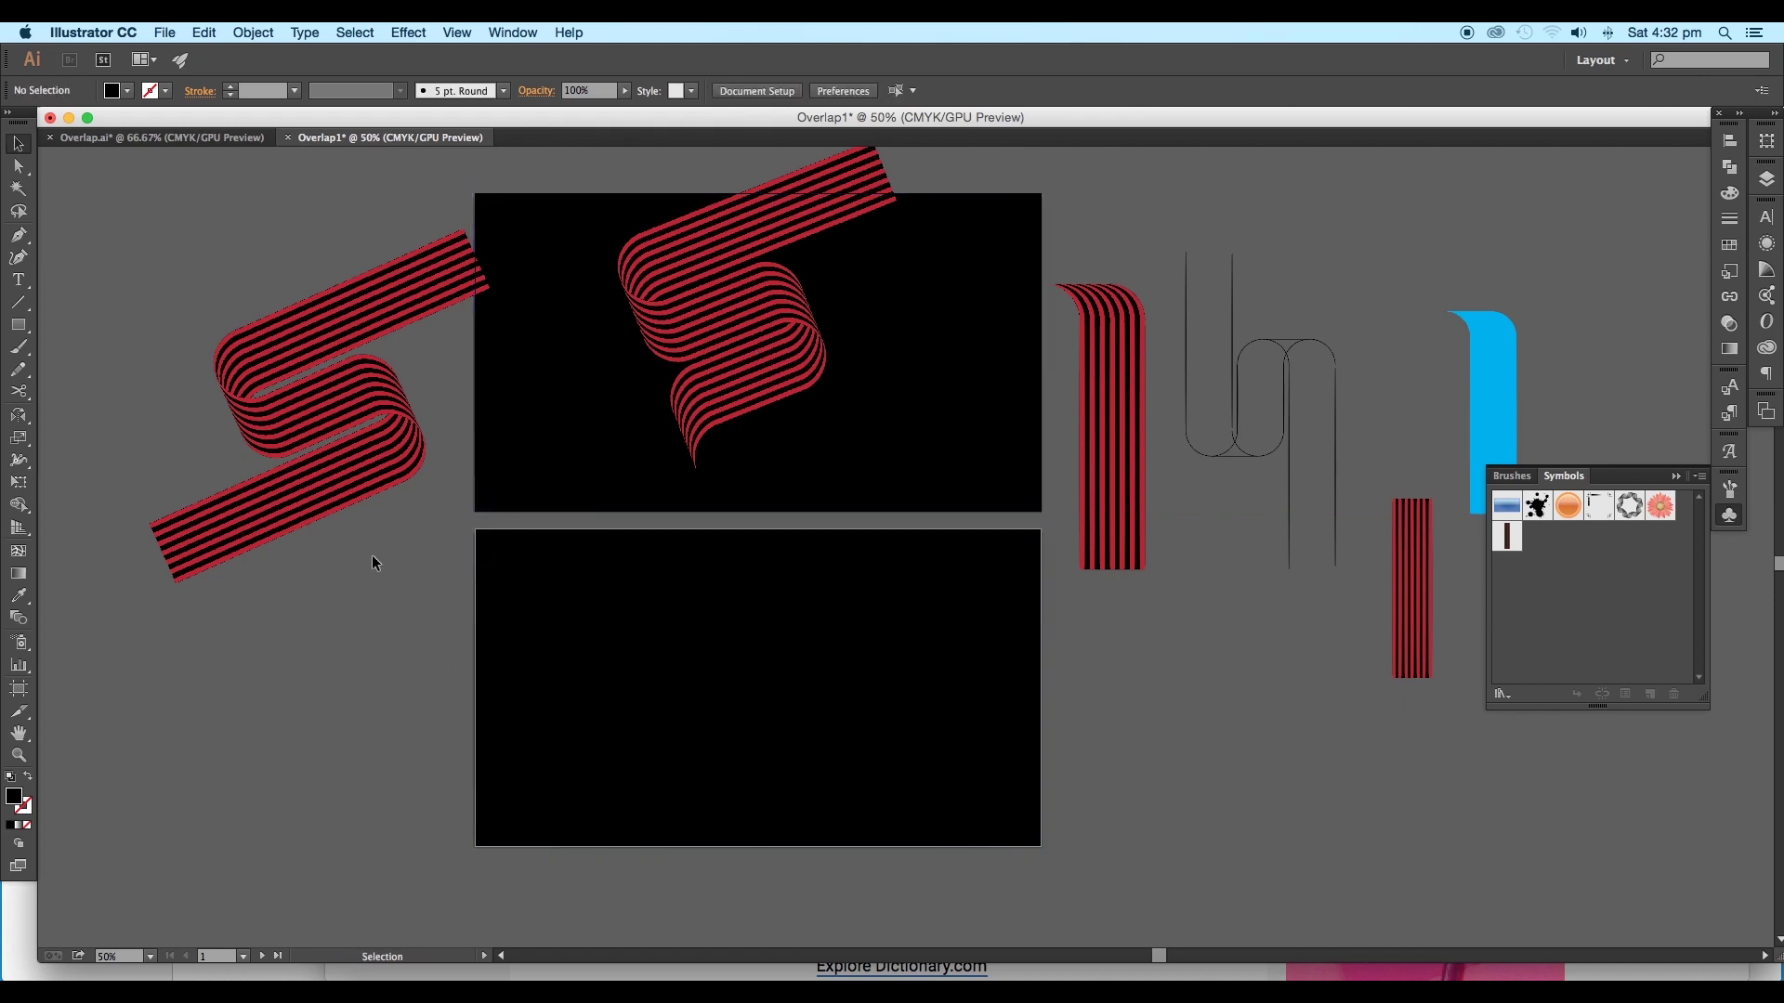
Move the full diagonal ribbon onto the second artboard and scale it up proportionally to about 910 by 948 pt.
drag(330, 387, 655, 689)
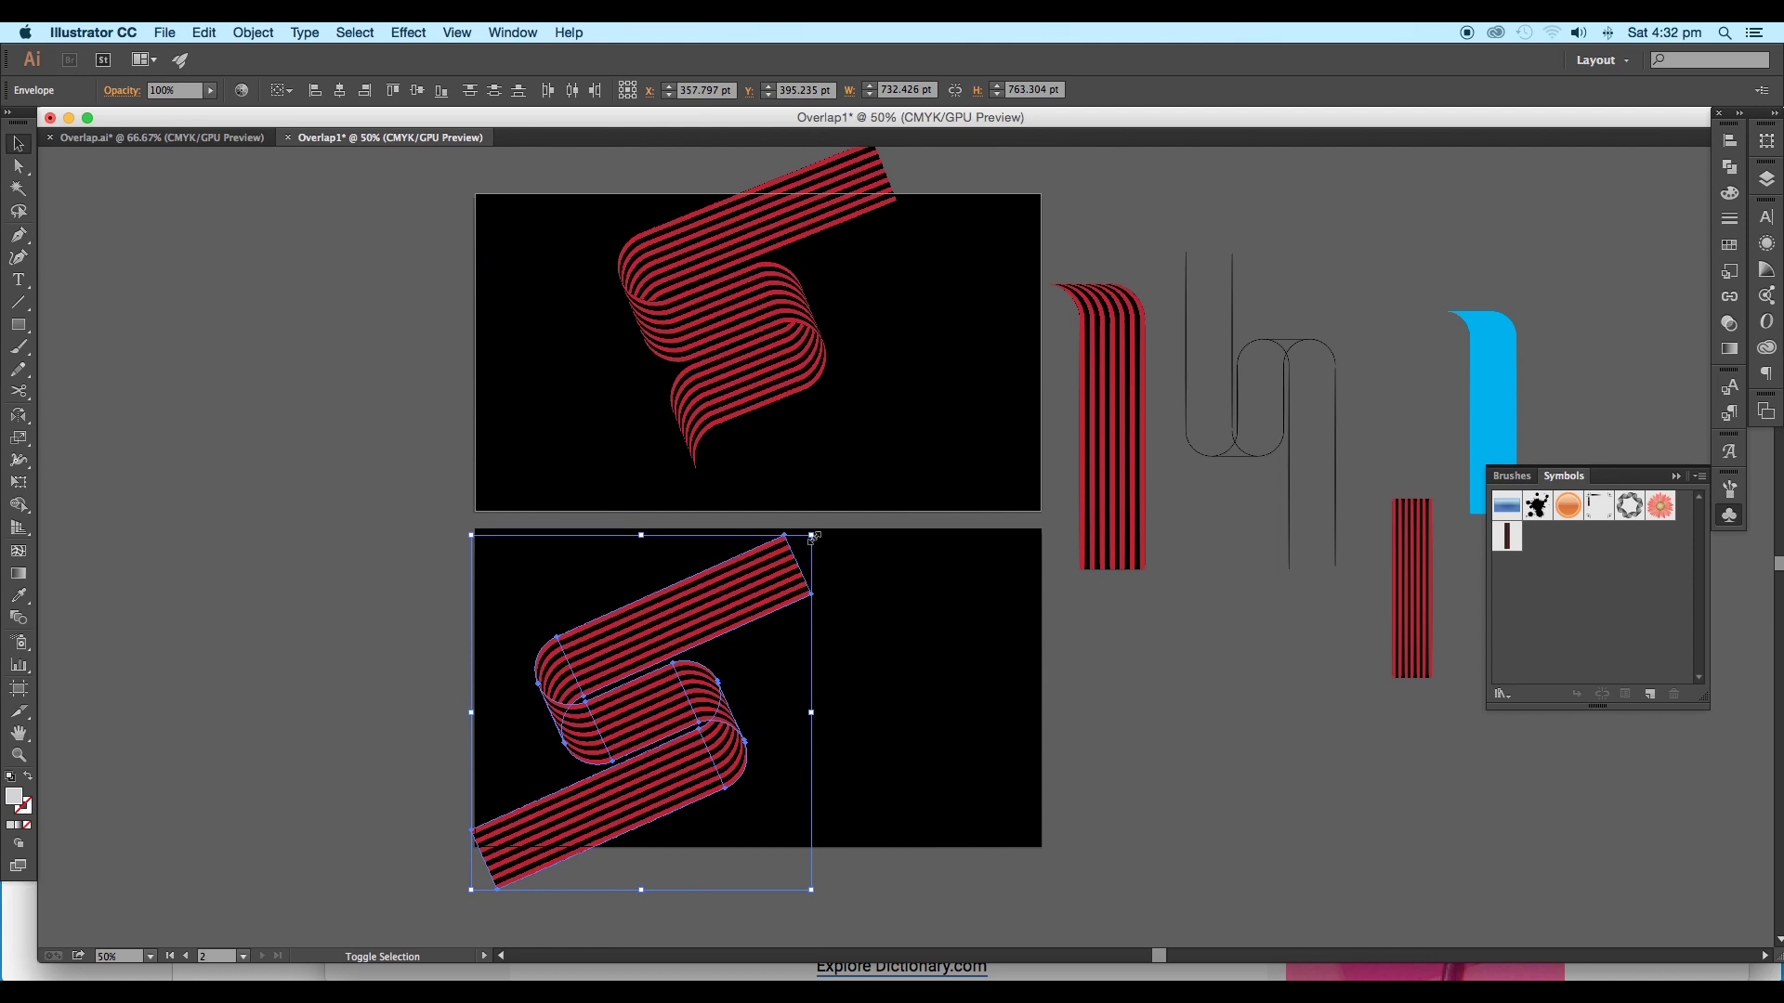
drag(813, 537, 890, 460)
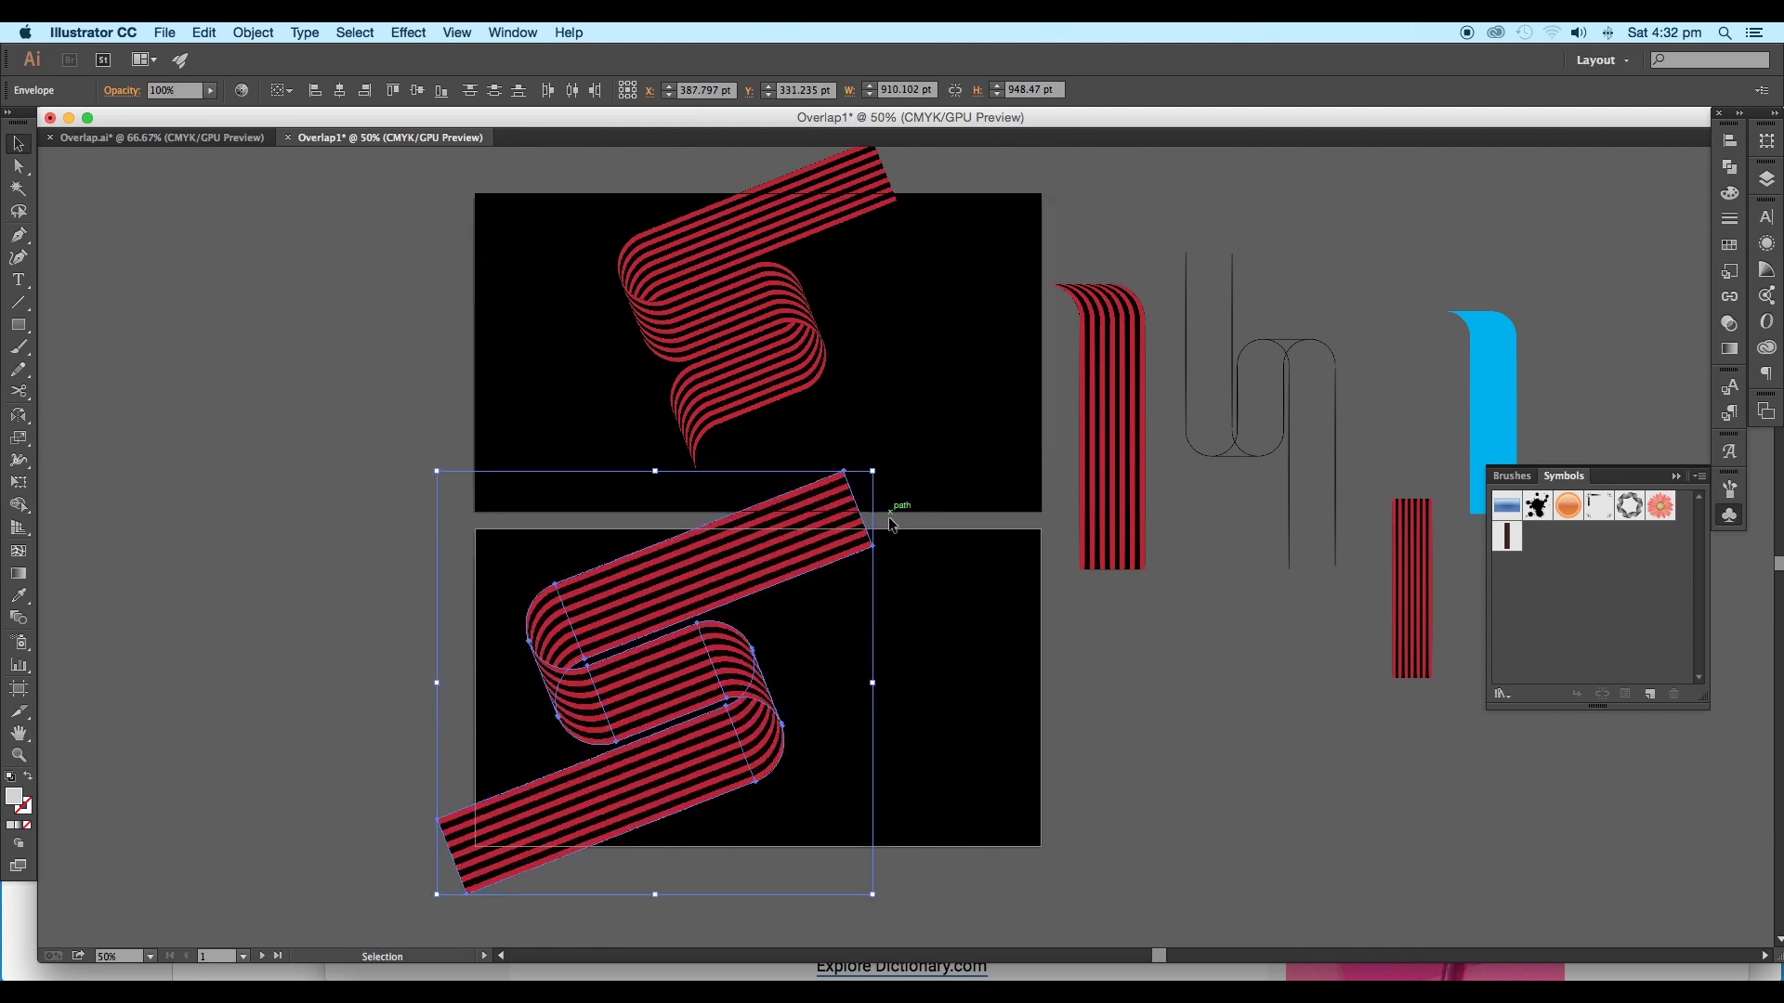
click(916, 586)
click(789, 527)
key(super+z)
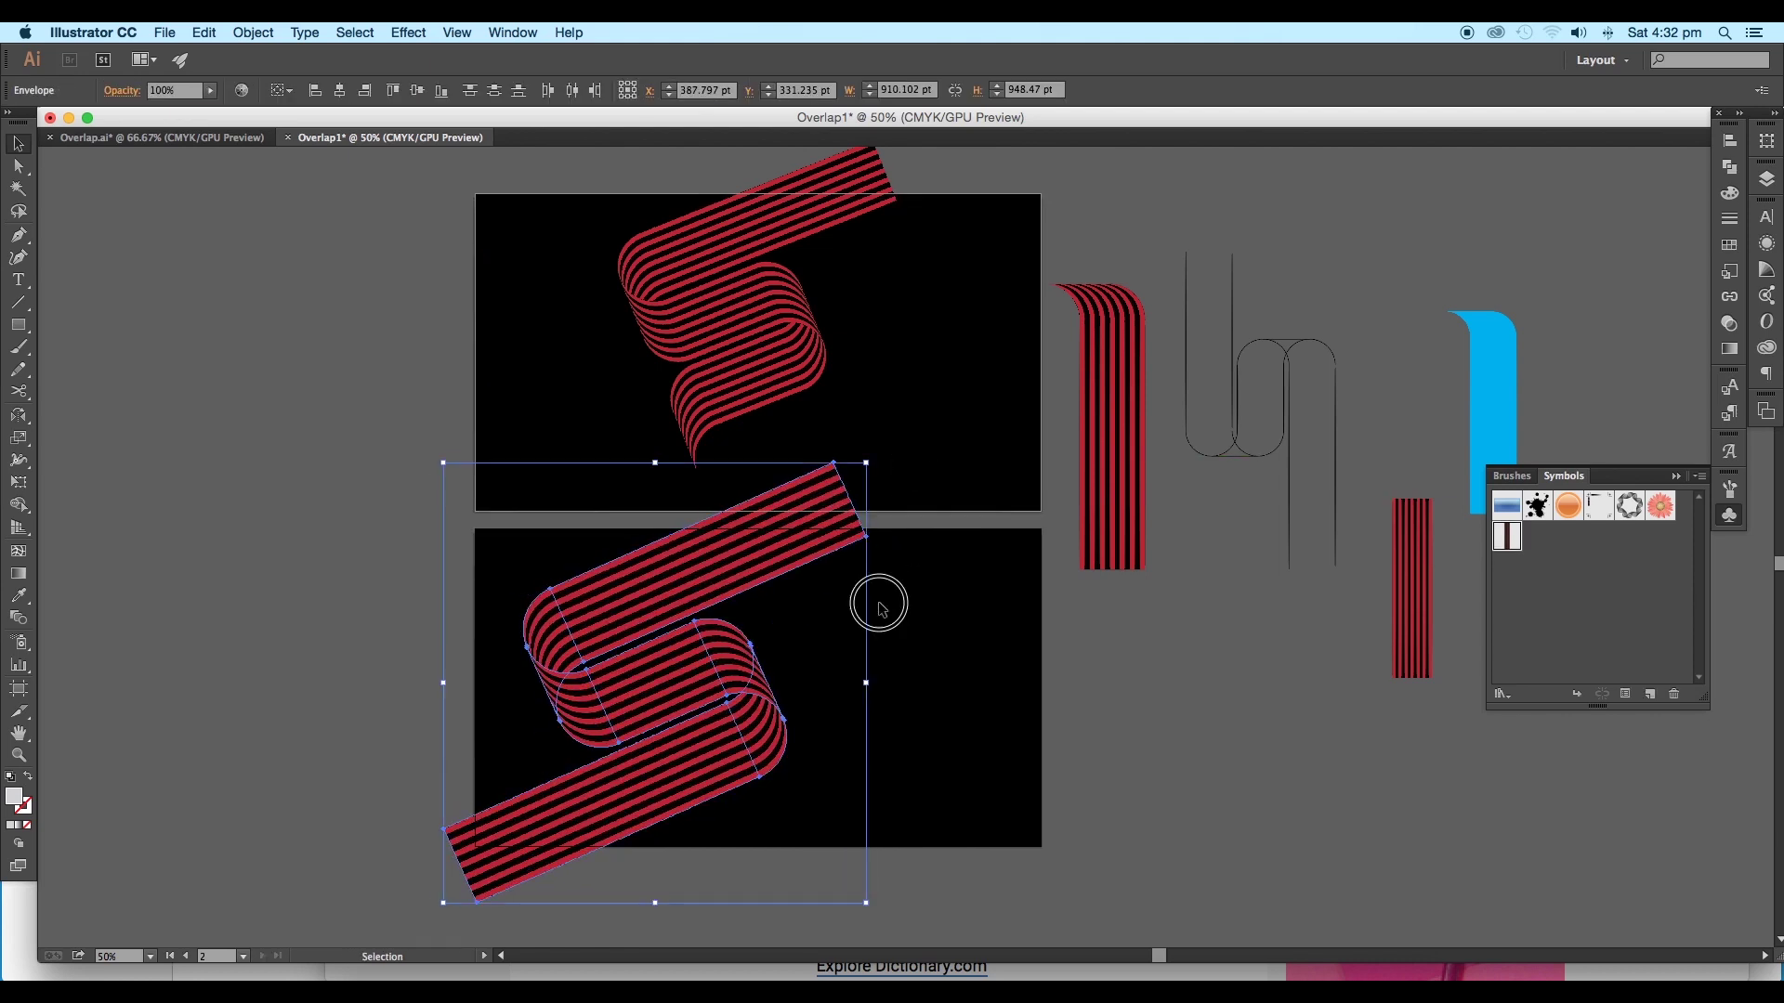
click(879, 606)
Extend the ribbon's upper band on the second artboard by moving its two end mesh points outward along the diagonal.
click(804, 539)
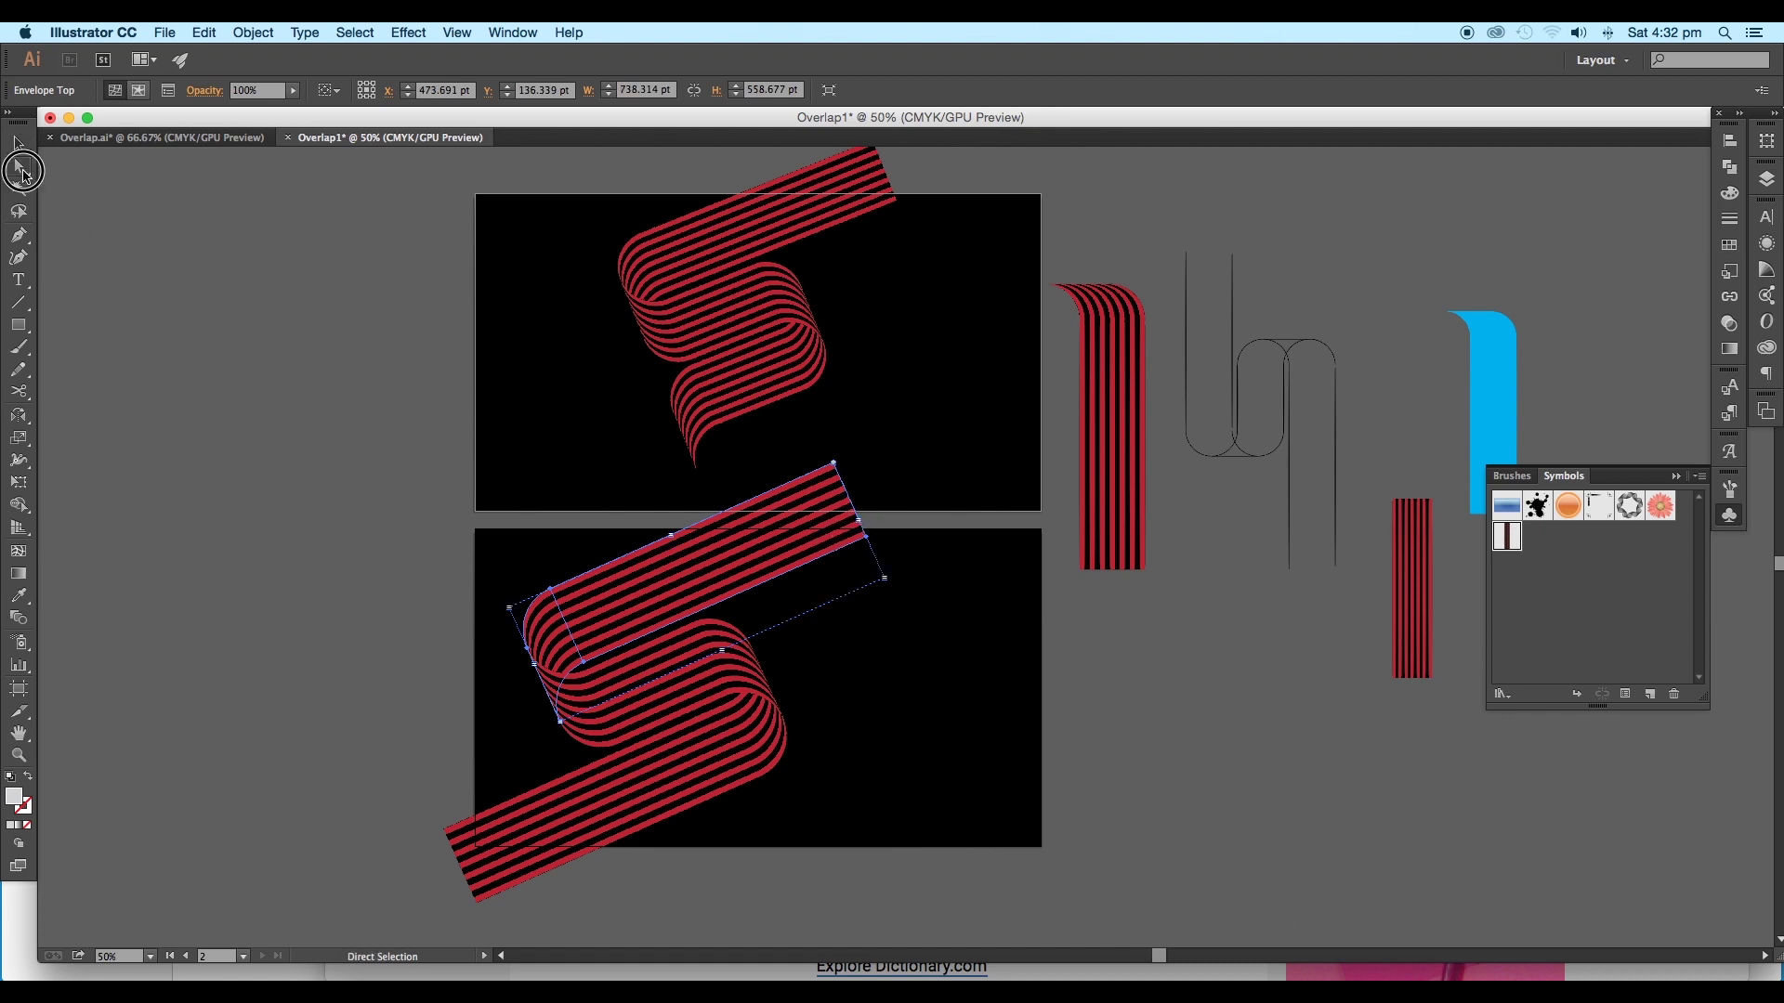
click(834, 465)
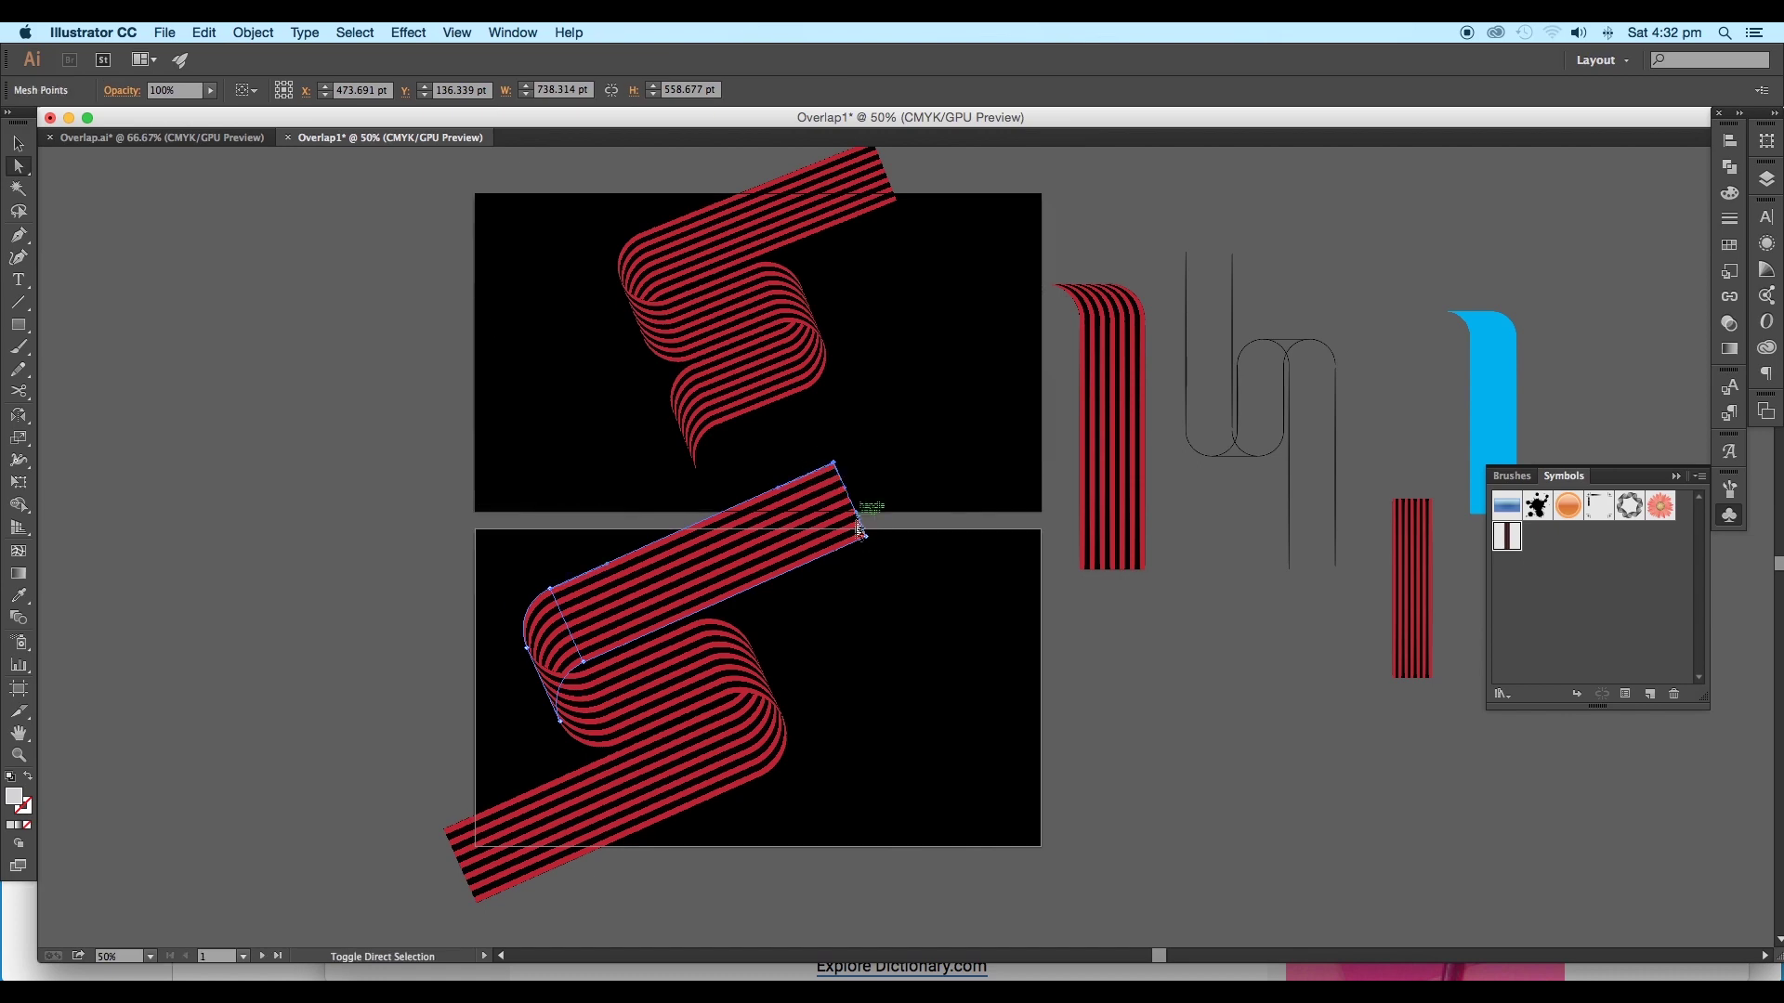
key(ctrl+1)
drag(871, 546, 1208, 370)
click(19, 144)
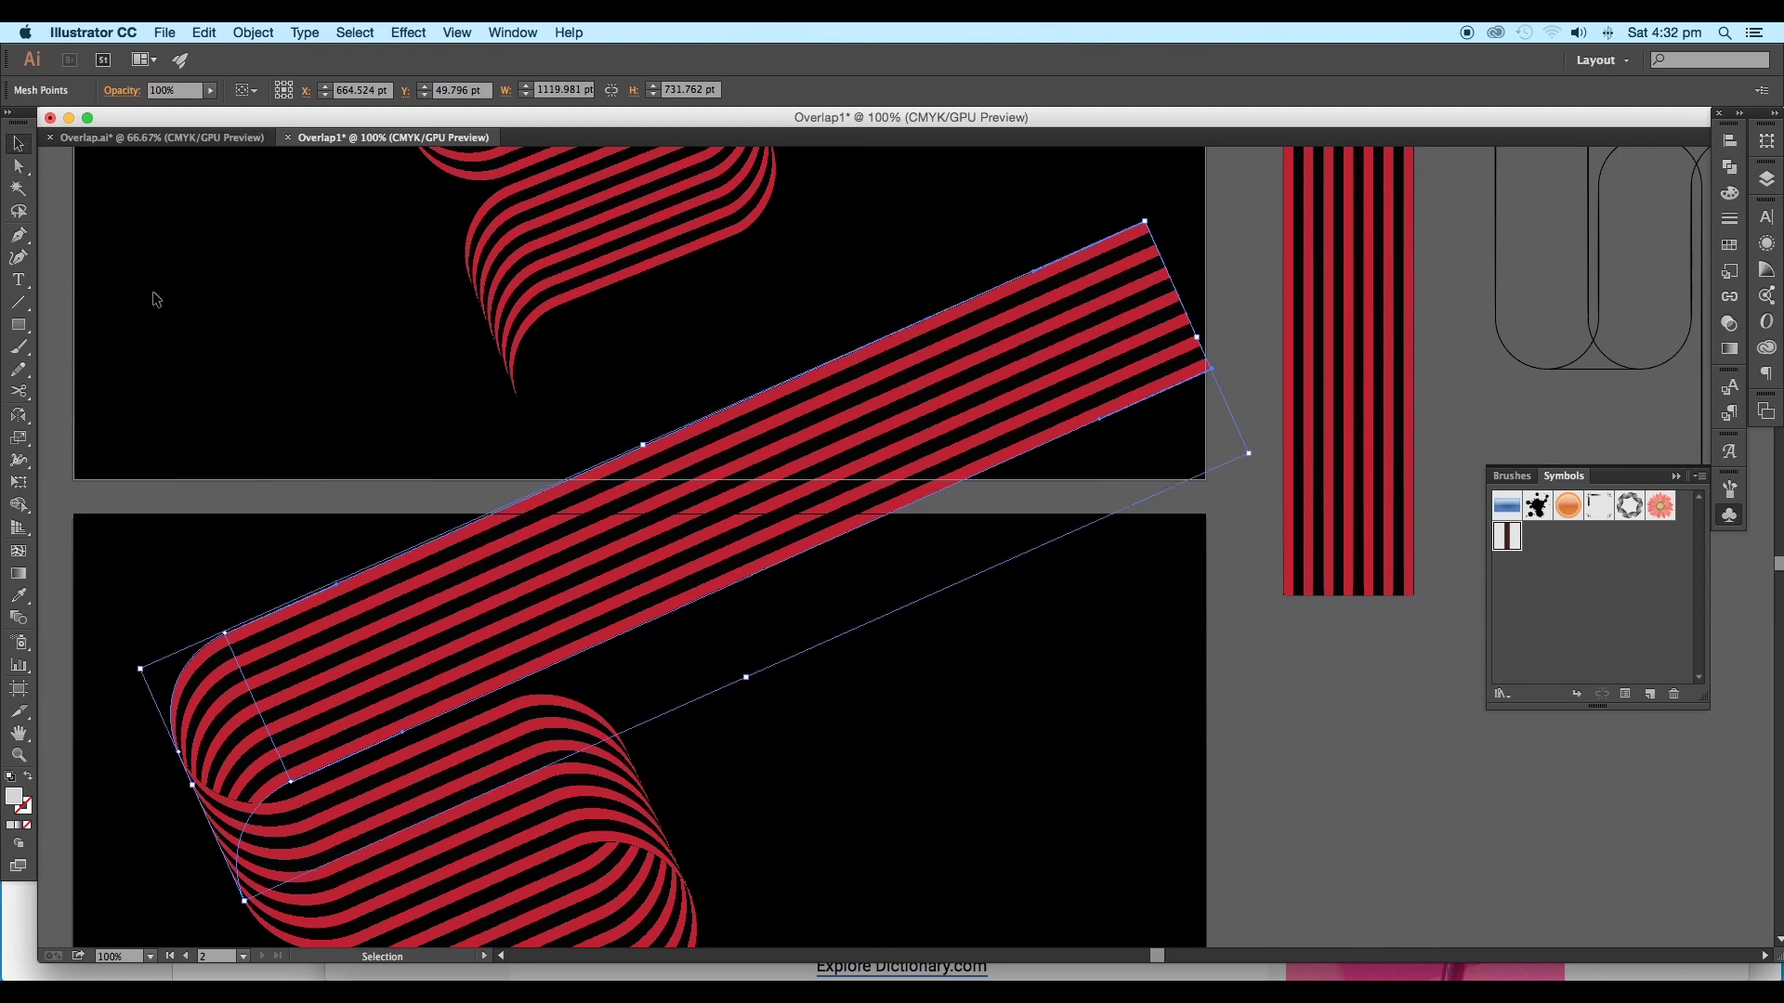
Lengthen the folded middle and lower segments of the second artboard's ribbon by moving their right-hand mesh points outward along the diagonal.
click(223, 557)
scroll(496, 684, down, 4)
scroll(582, 823, left, 2)
click(472, 641)
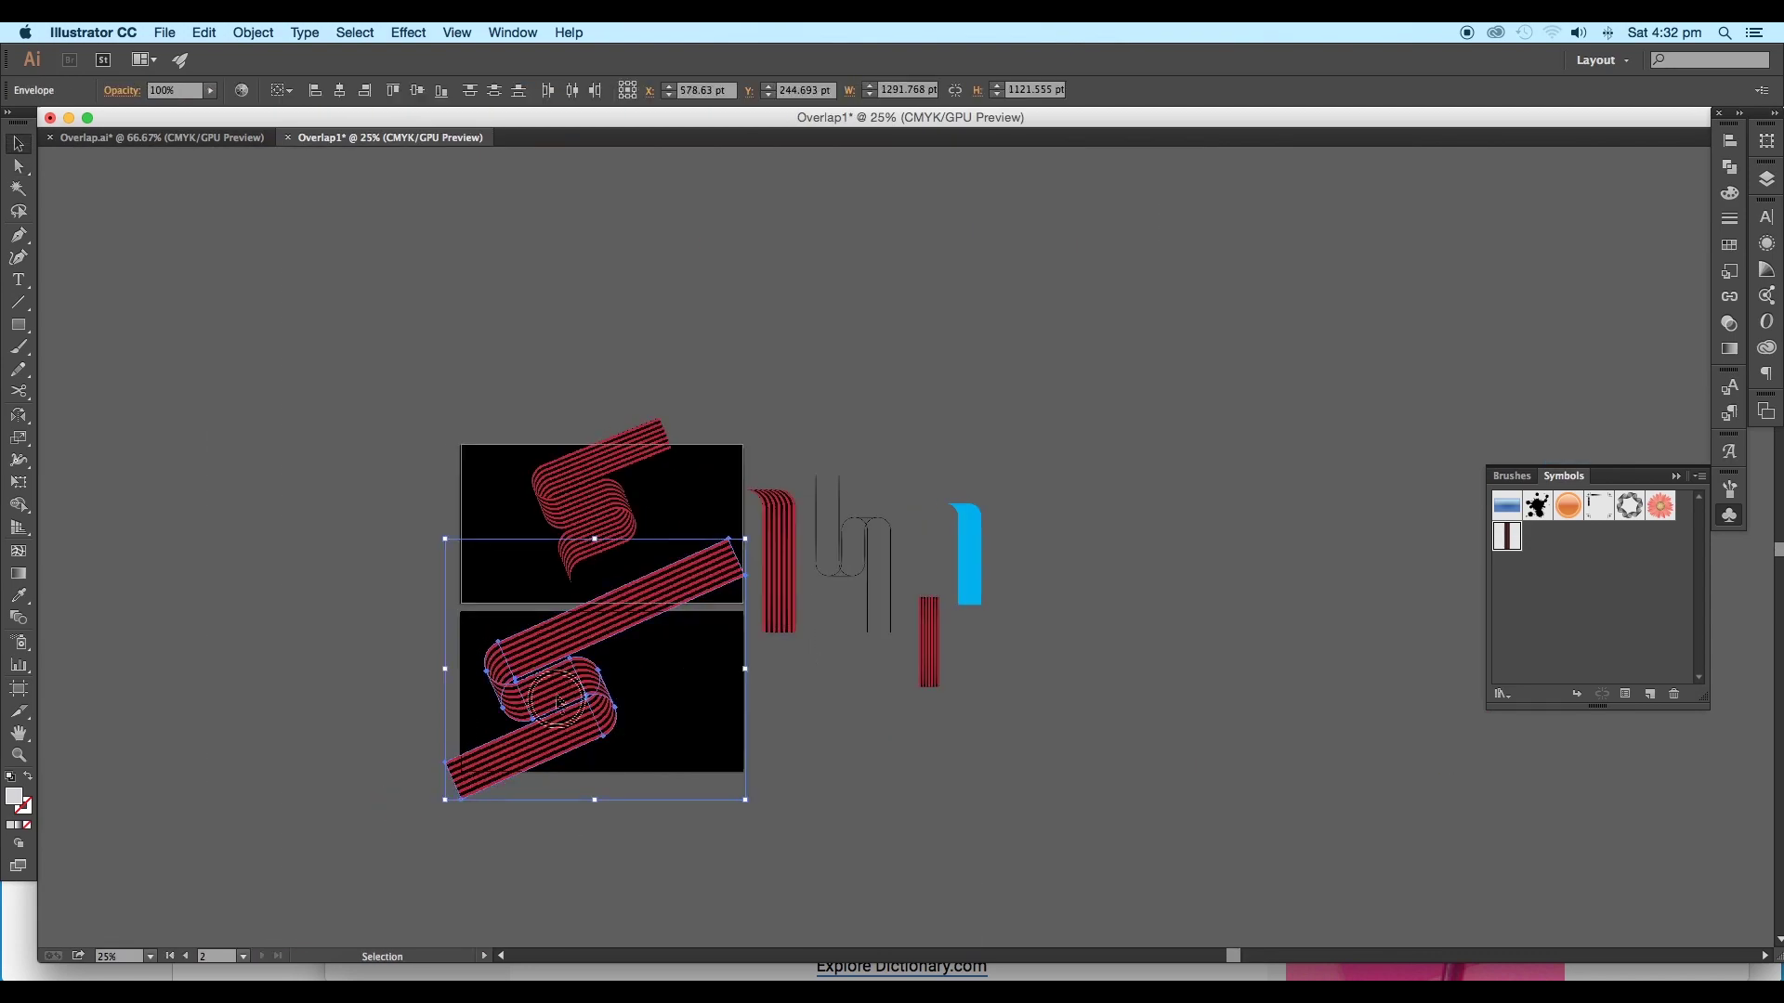
key(ctrl+1)
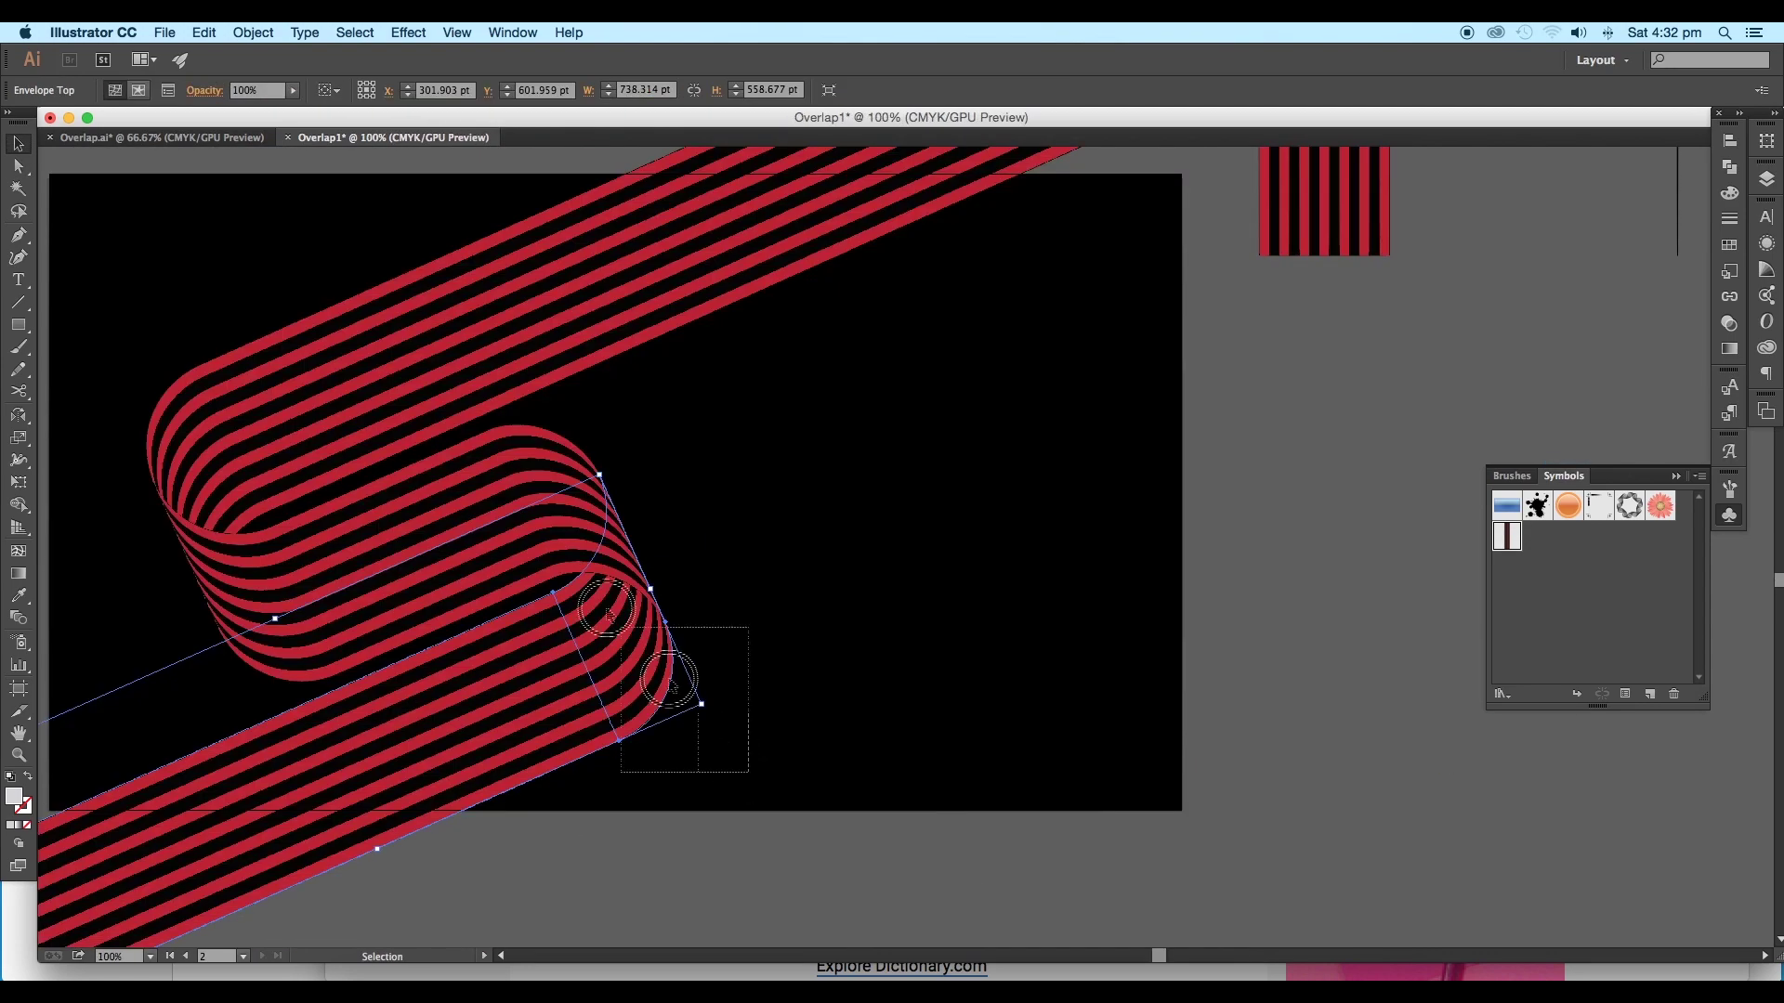
click(490, 426)
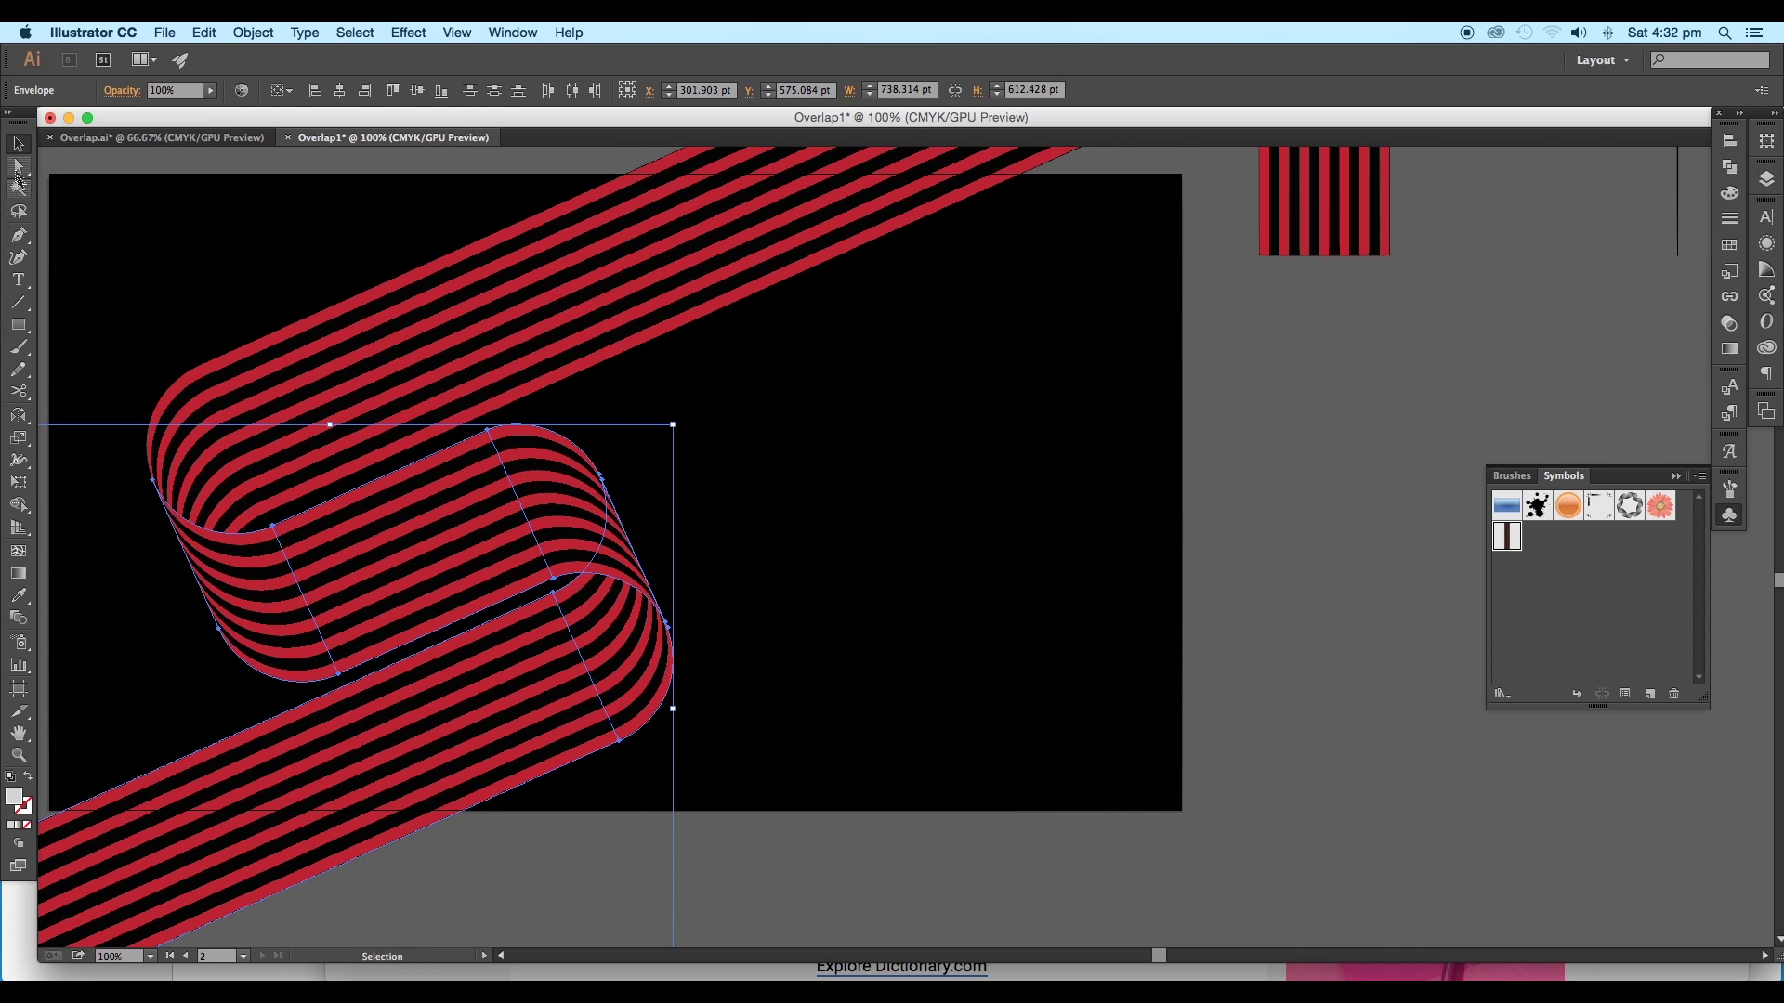
click(18, 167)
drag(695, 399, 486, 823)
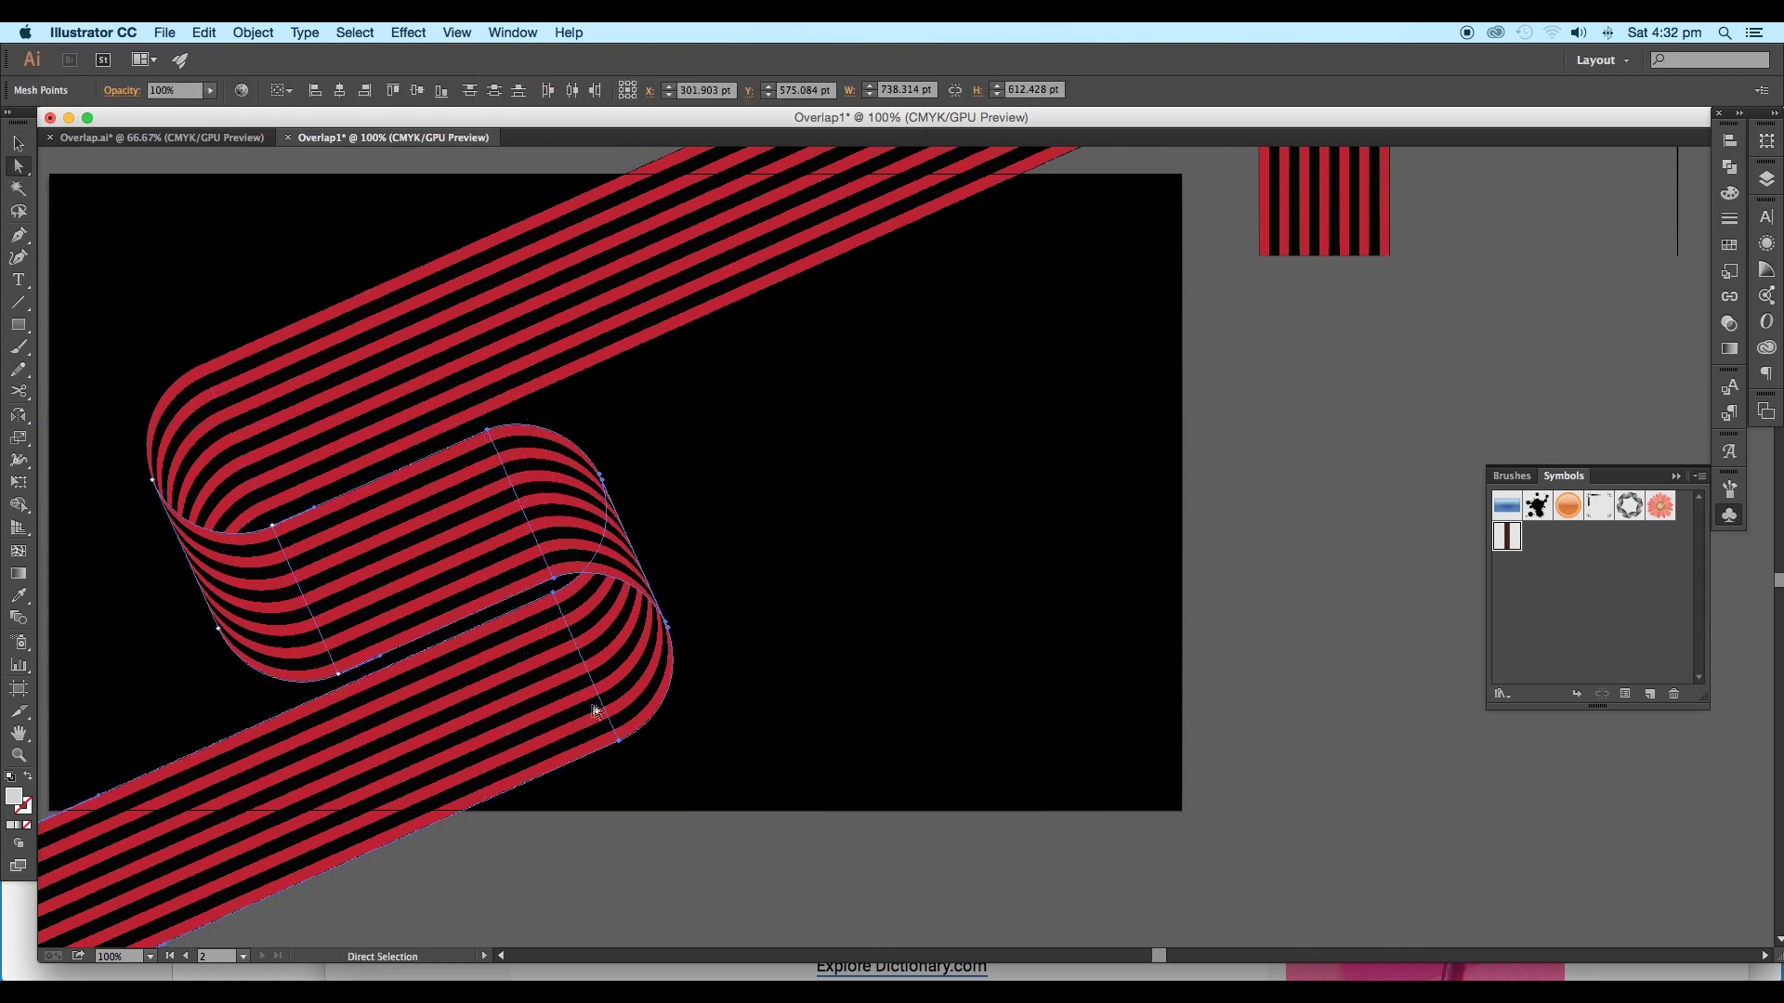
drag(620, 744, 772, 675)
key(super+shift+a)
scroll(889, 683, down, 1)
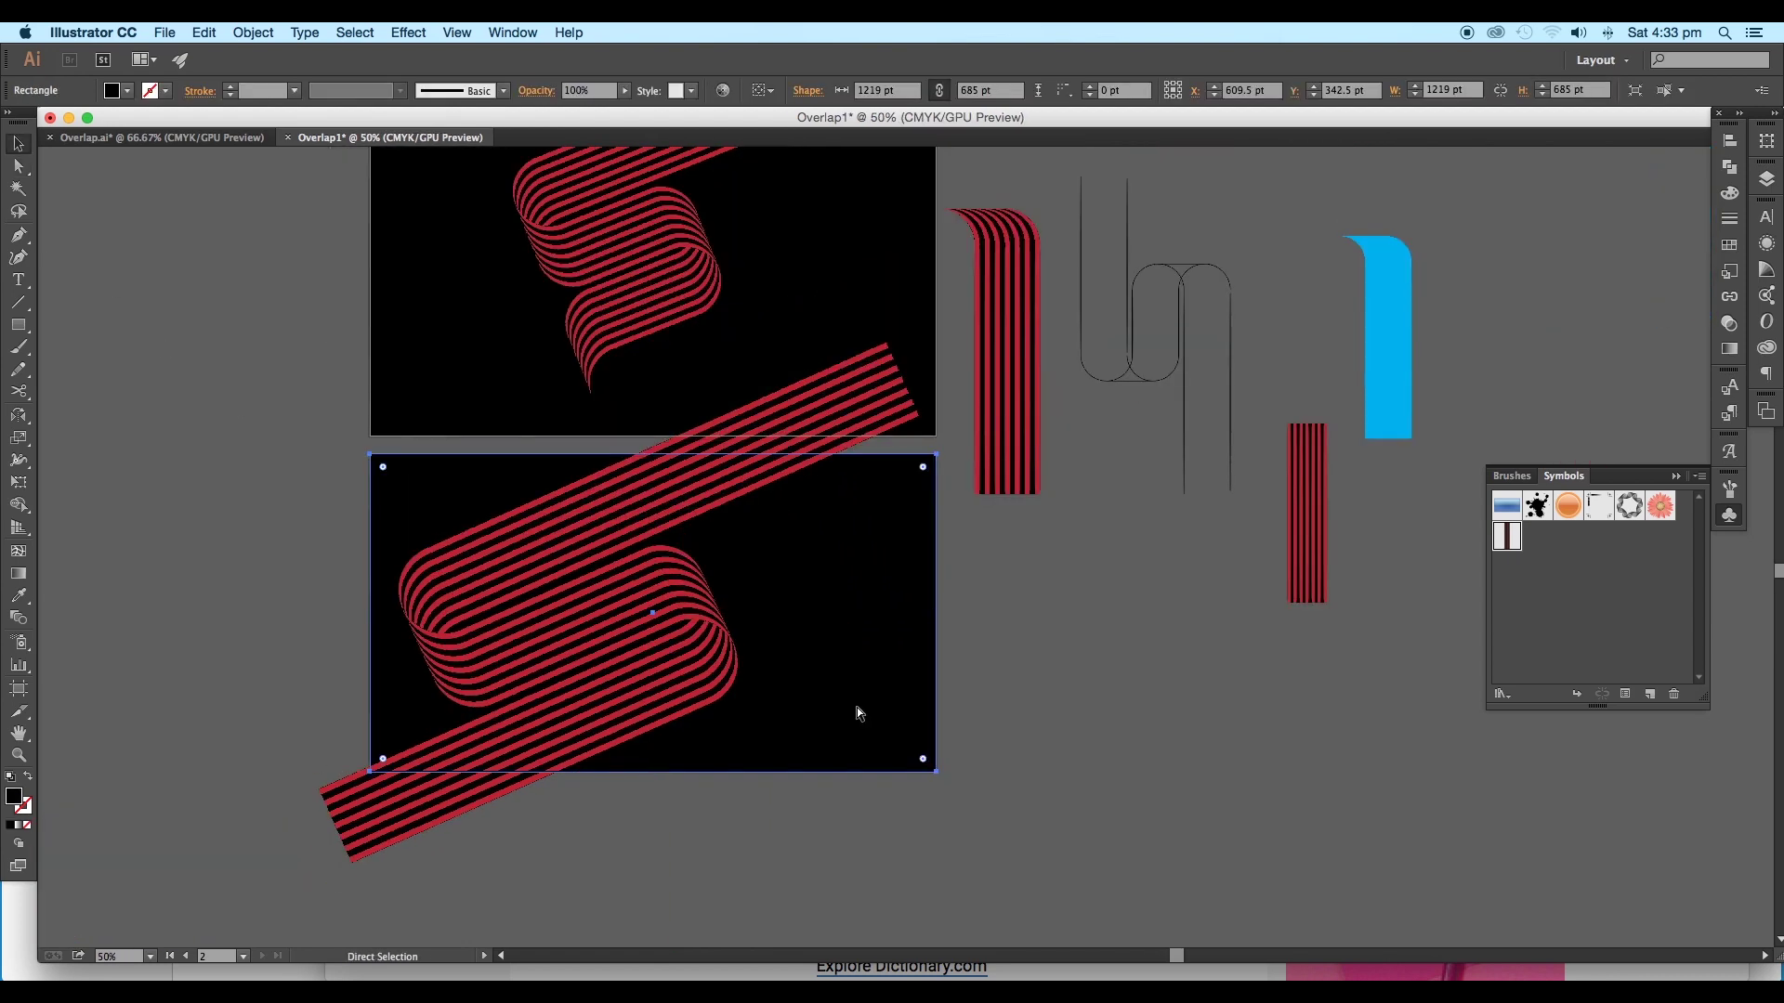
Paste a copy of the black background in front of the second artboard's ribbon, aligned with the artboard.
key(super+shift+a)
key(super+f)
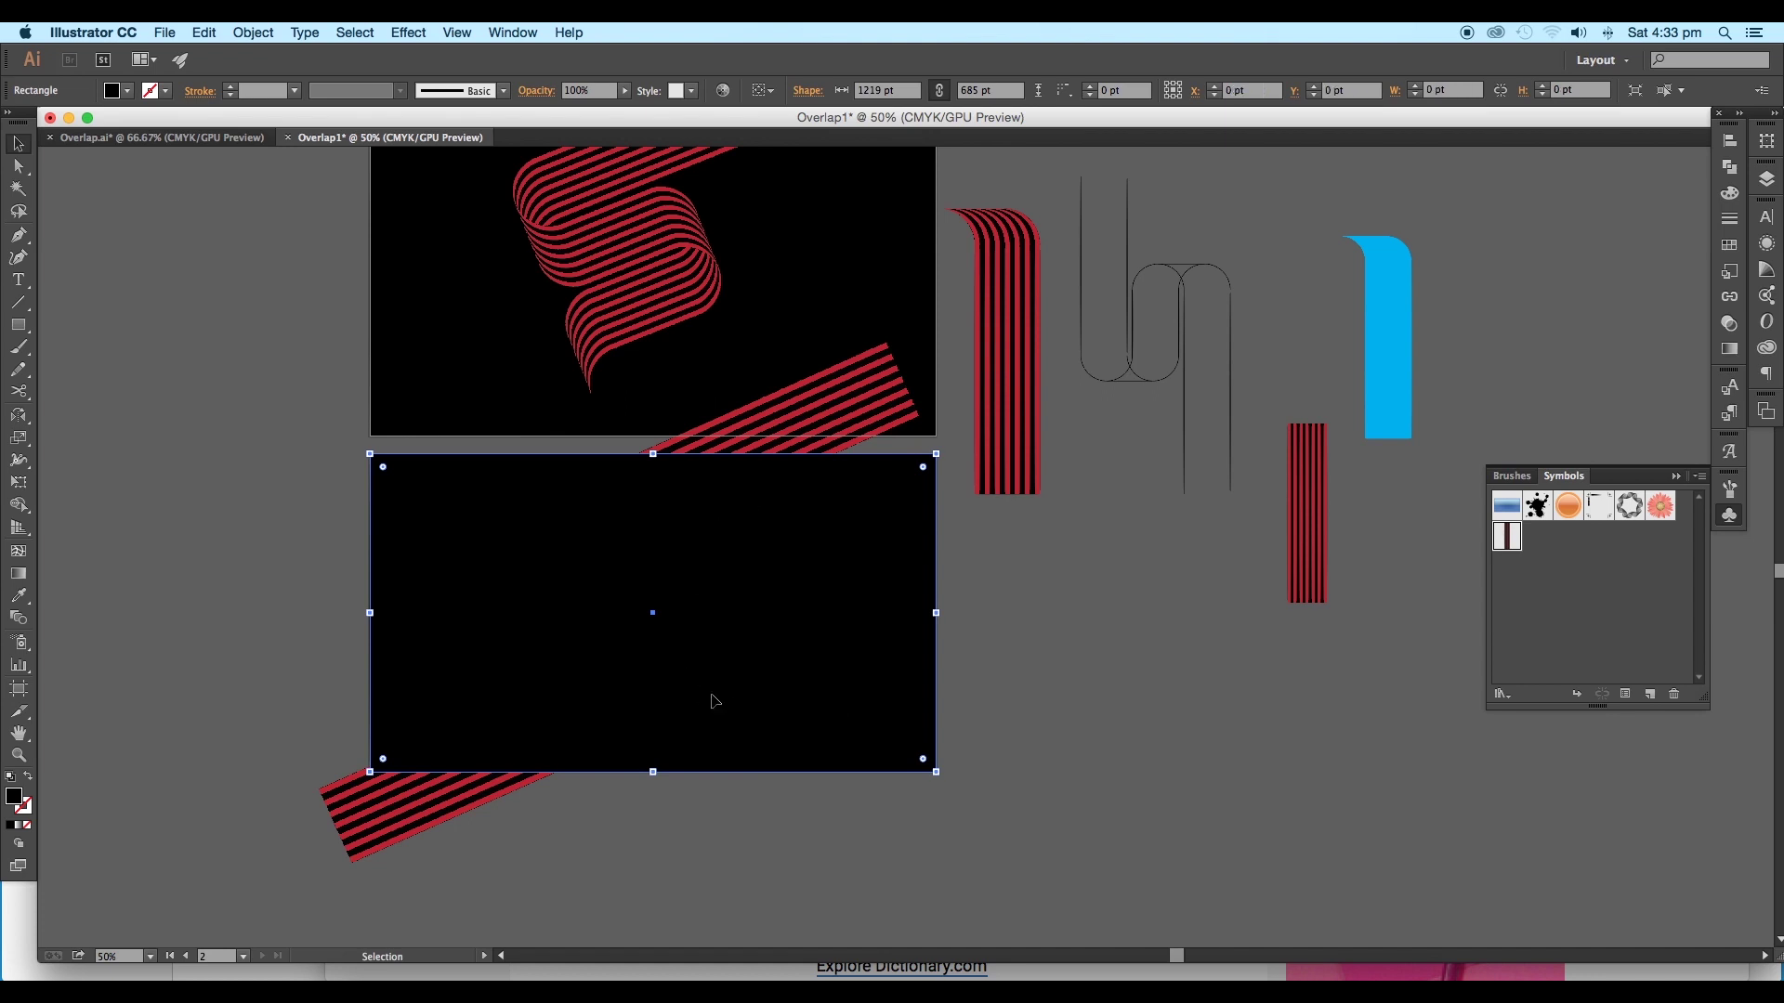
drag(714, 700, 1209, 793)
click(624, 530)
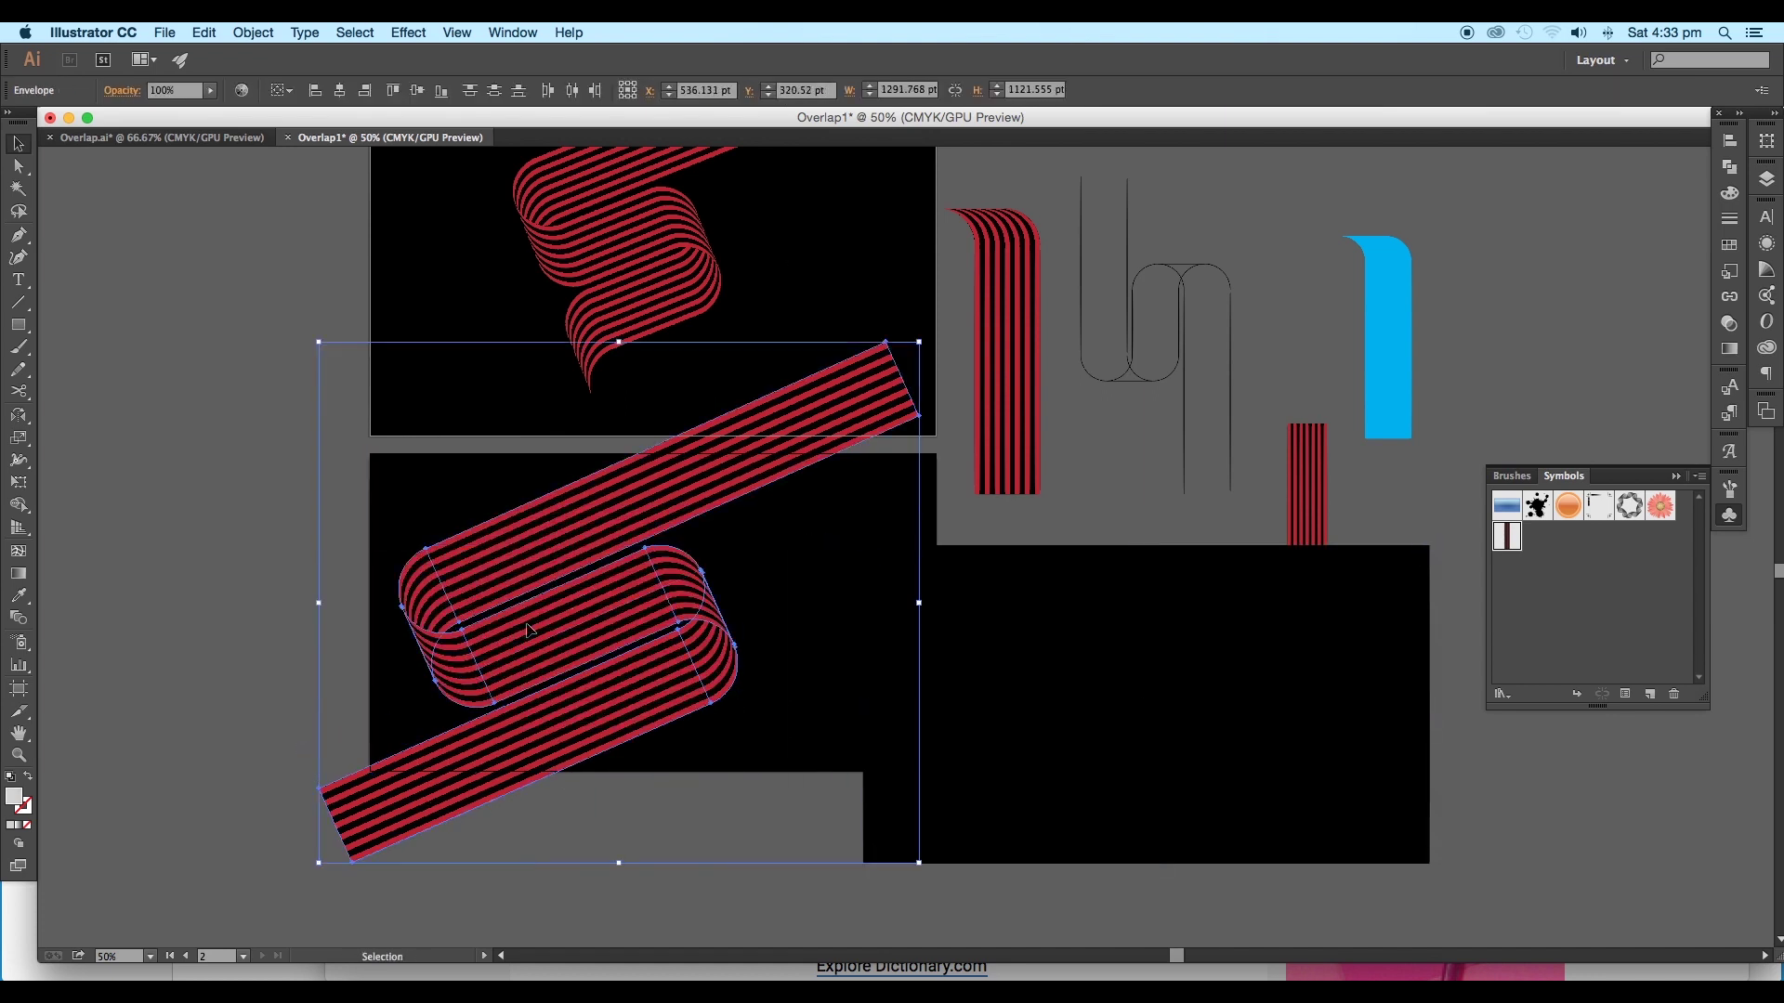
drag(1082, 735, 660, 666)
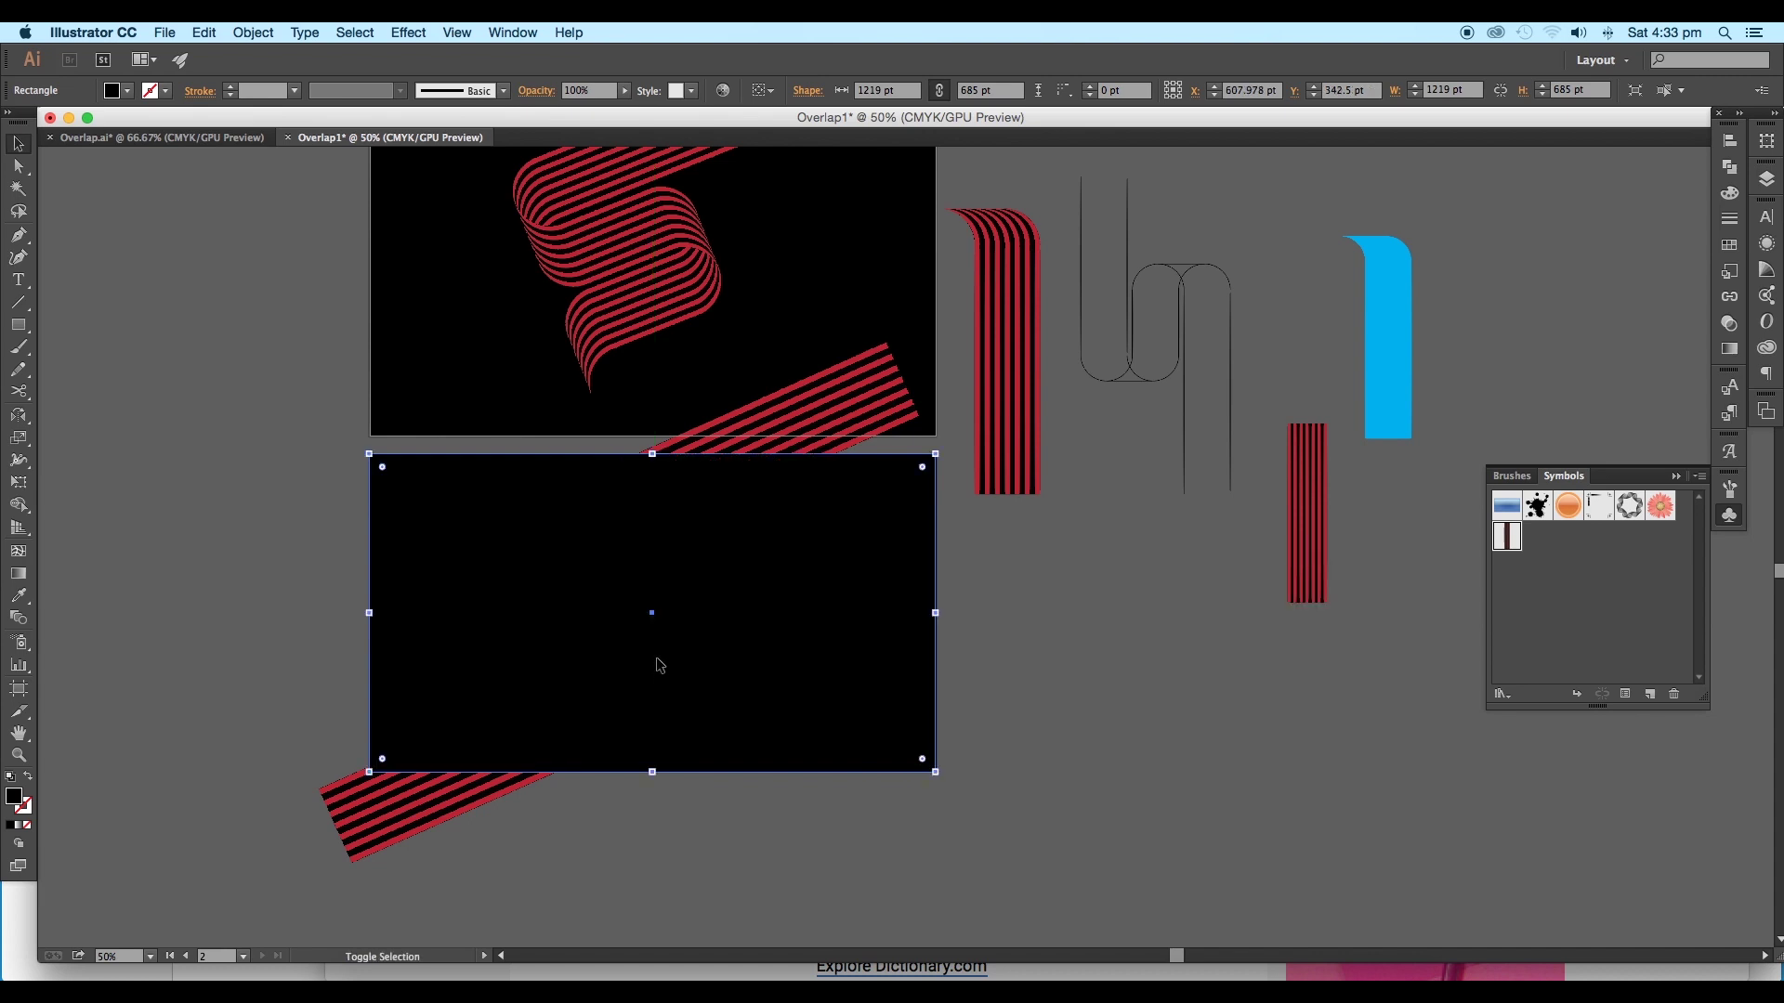
Make a clipping mask from the copied rectangle and the ribbon on the second artboard.
shift+click(503, 782)
right_click(571, 736)
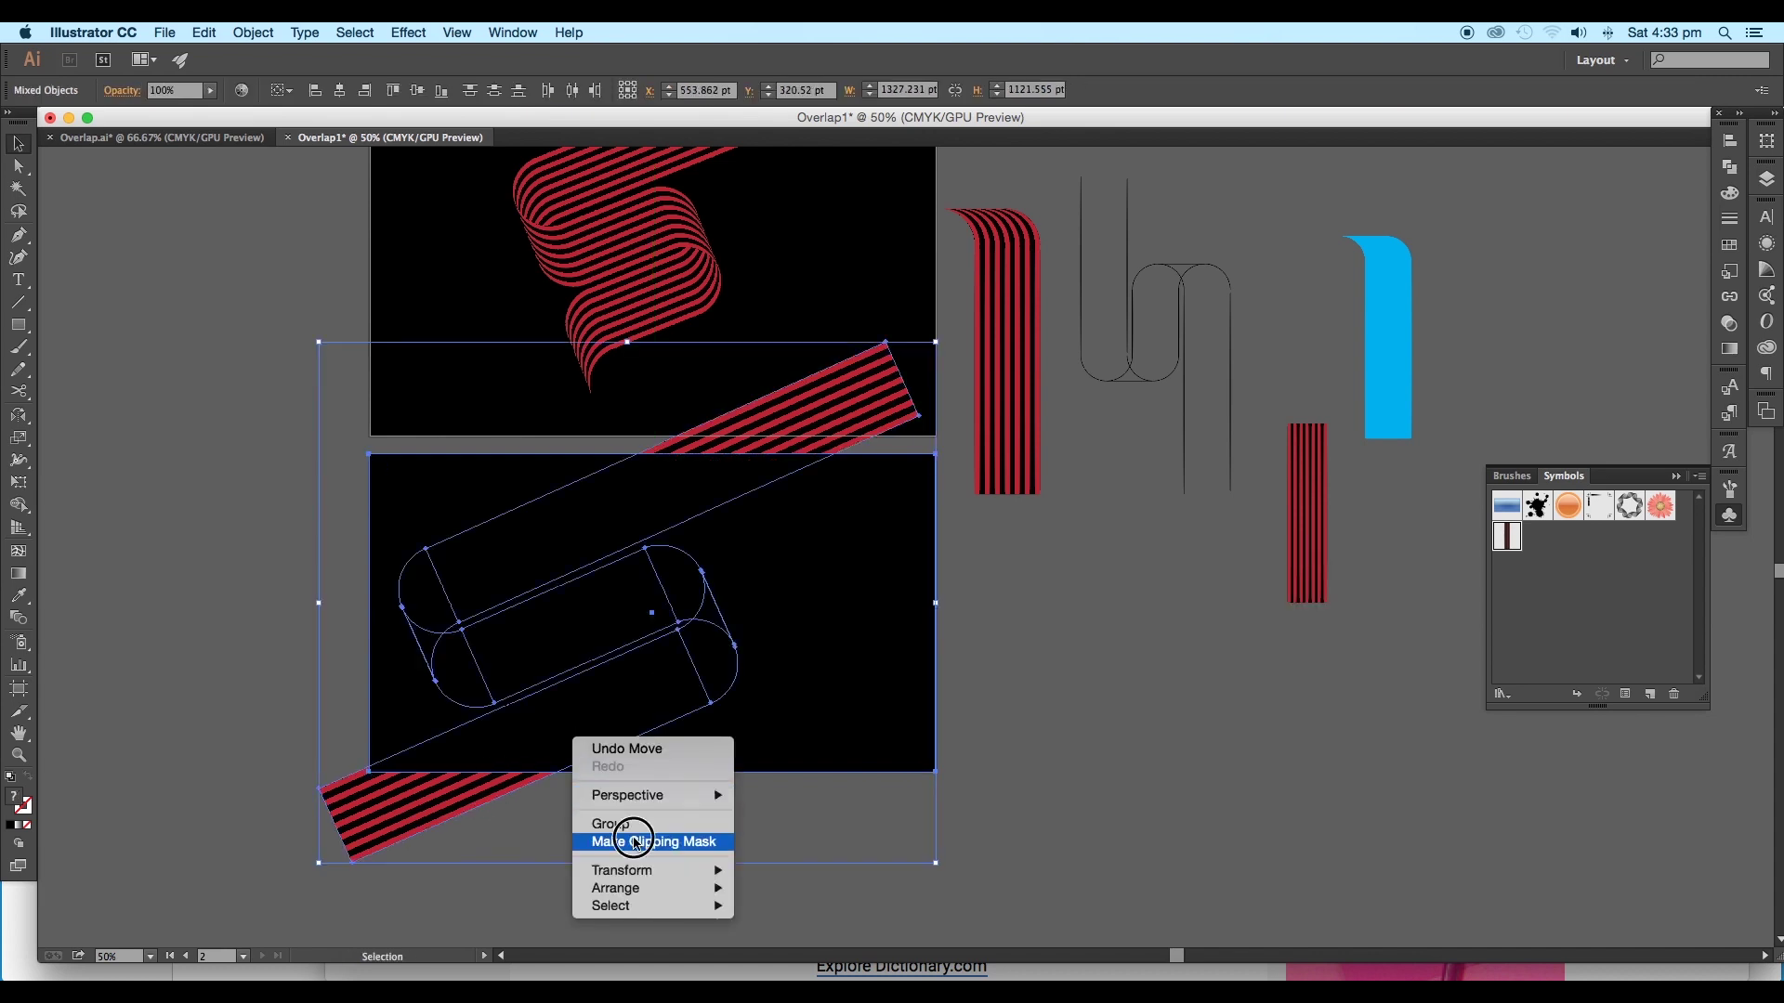
click(637, 841)
click(1022, 748)
Enlarge the ribbon on the first artboard proportionally and move it toward the artboard's left side.
drag(988, 689, 997, 844)
click(707, 498)
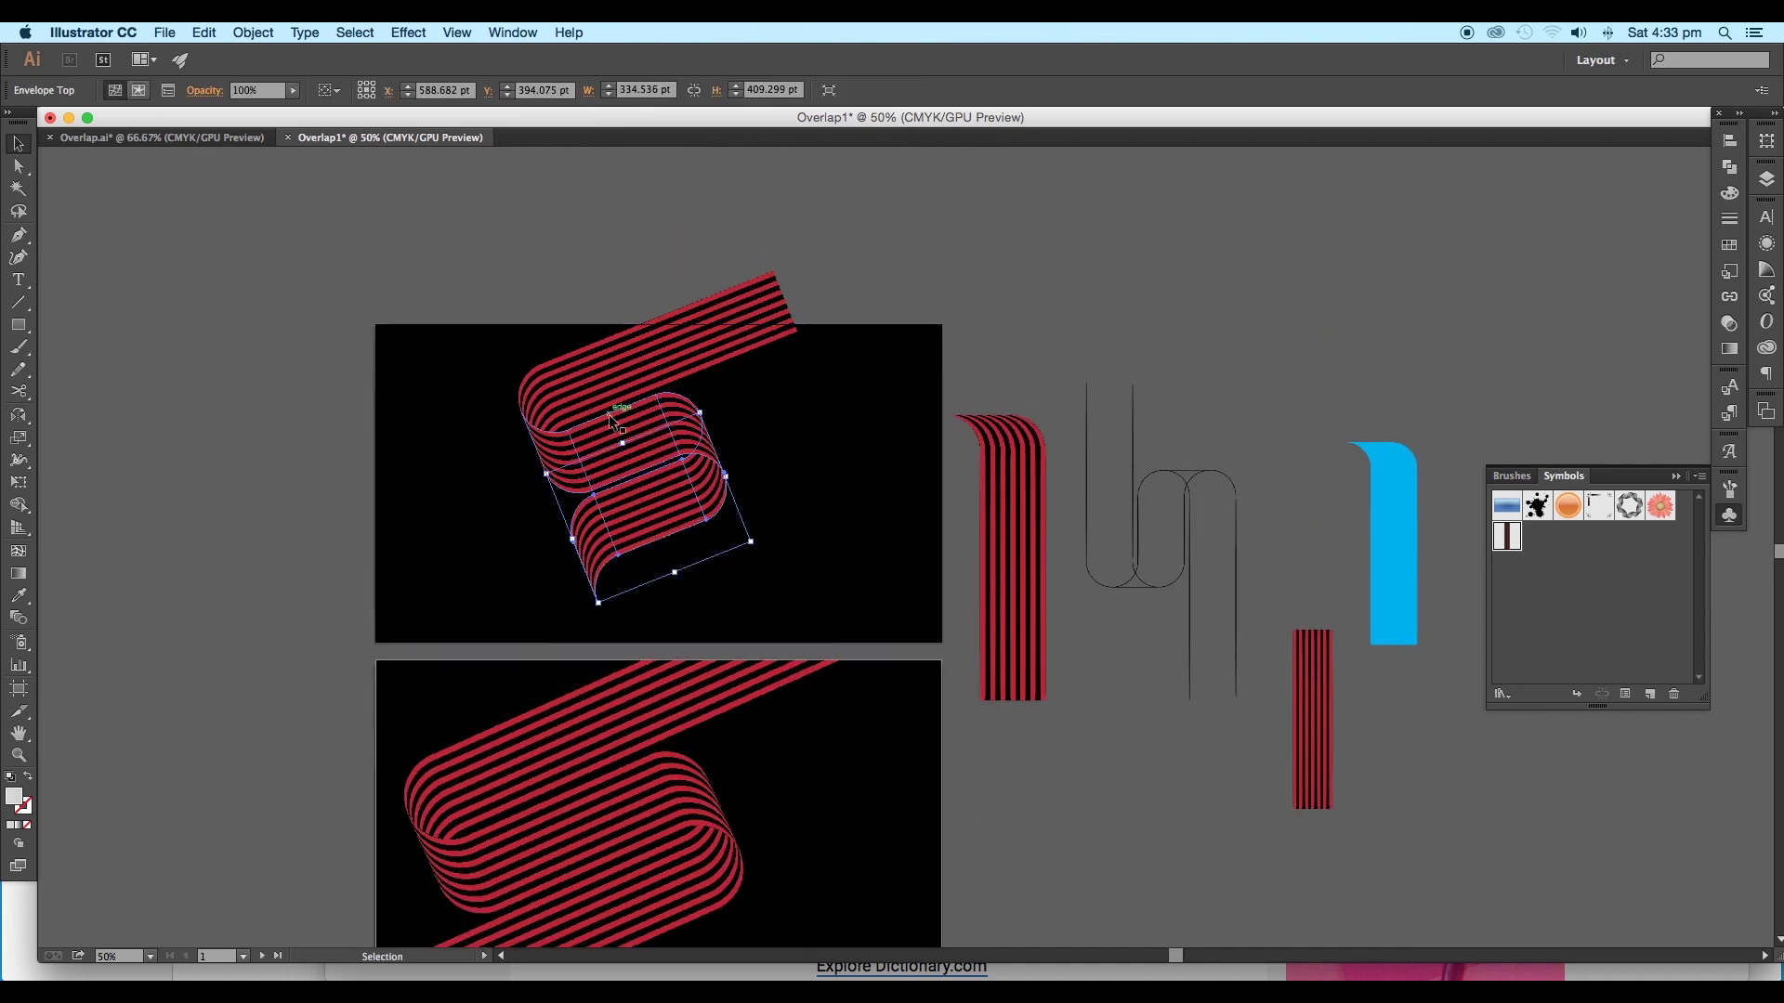
click(605, 388)
drag(636, 458, 565, 501)
drag(726, 318, 814, 269)
drag(620, 490, 617, 473)
Widen the folded segments of the first artboard's ribbon by moving their right-hand mesh points outward along the diagonal.
key(super+equal)
drag(757, 638, 577, 389)
click(19, 167)
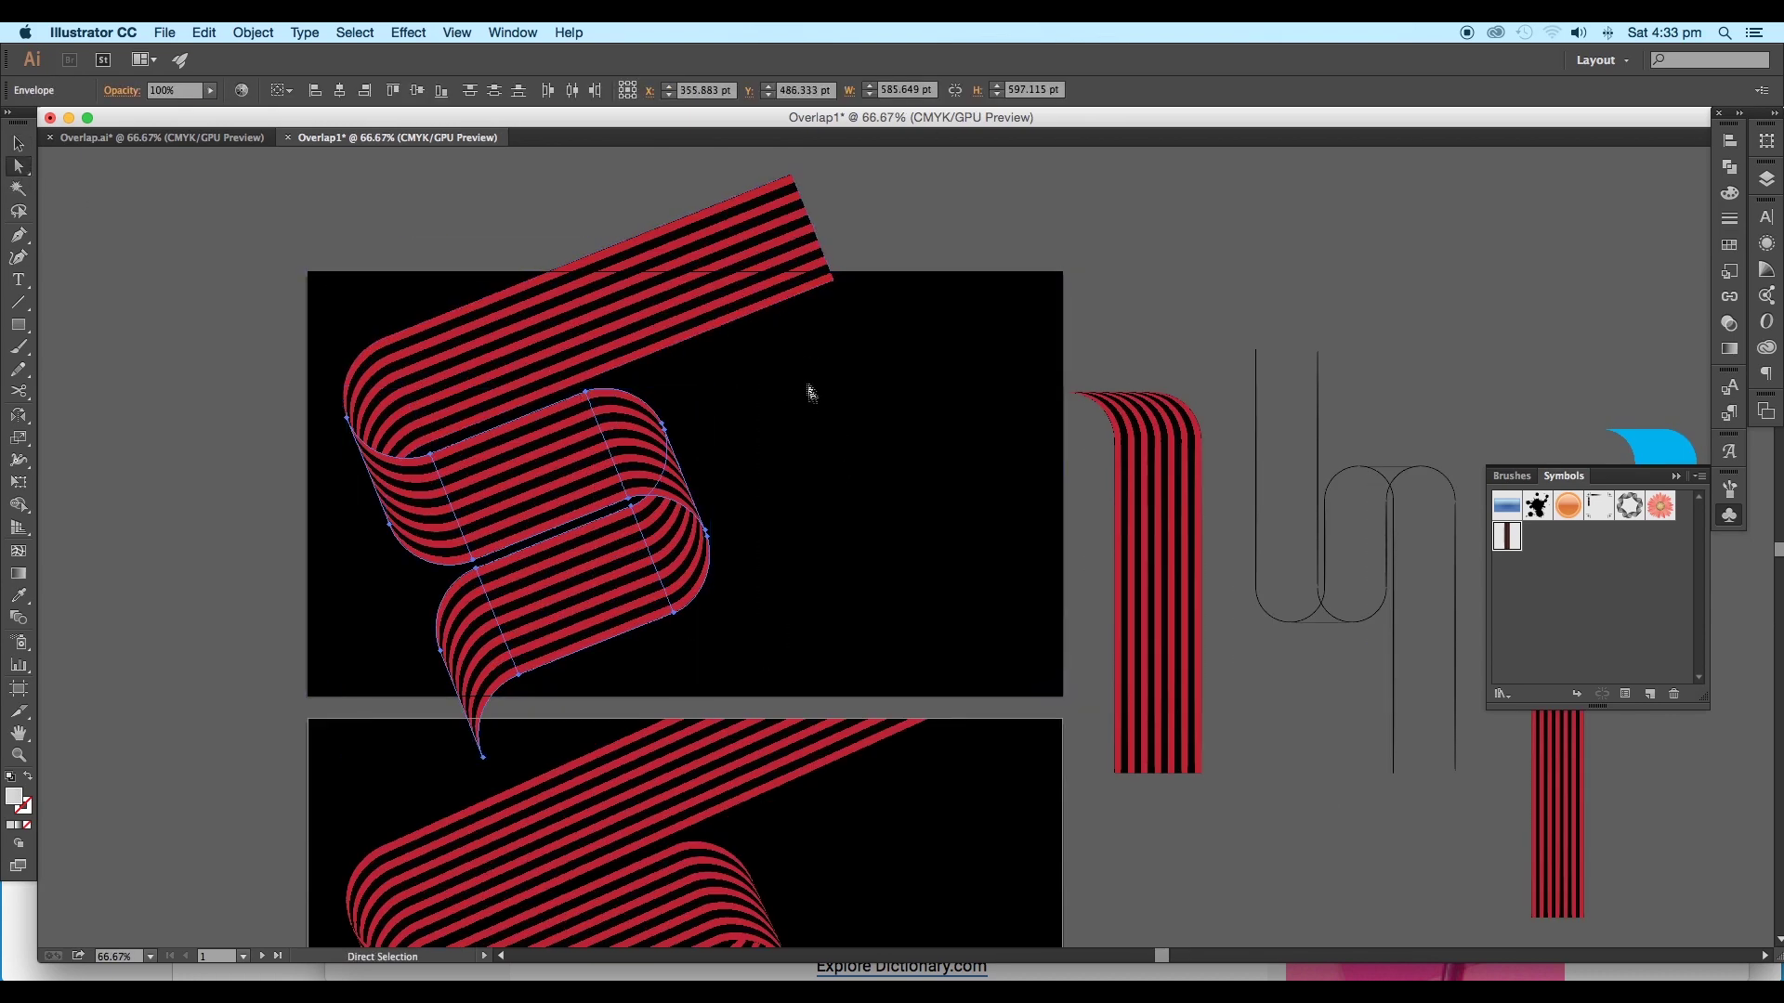
drag(806, 378, 665, 618)
drag(577, 654, 577, 654)
drag(673, 613, 746, 587)
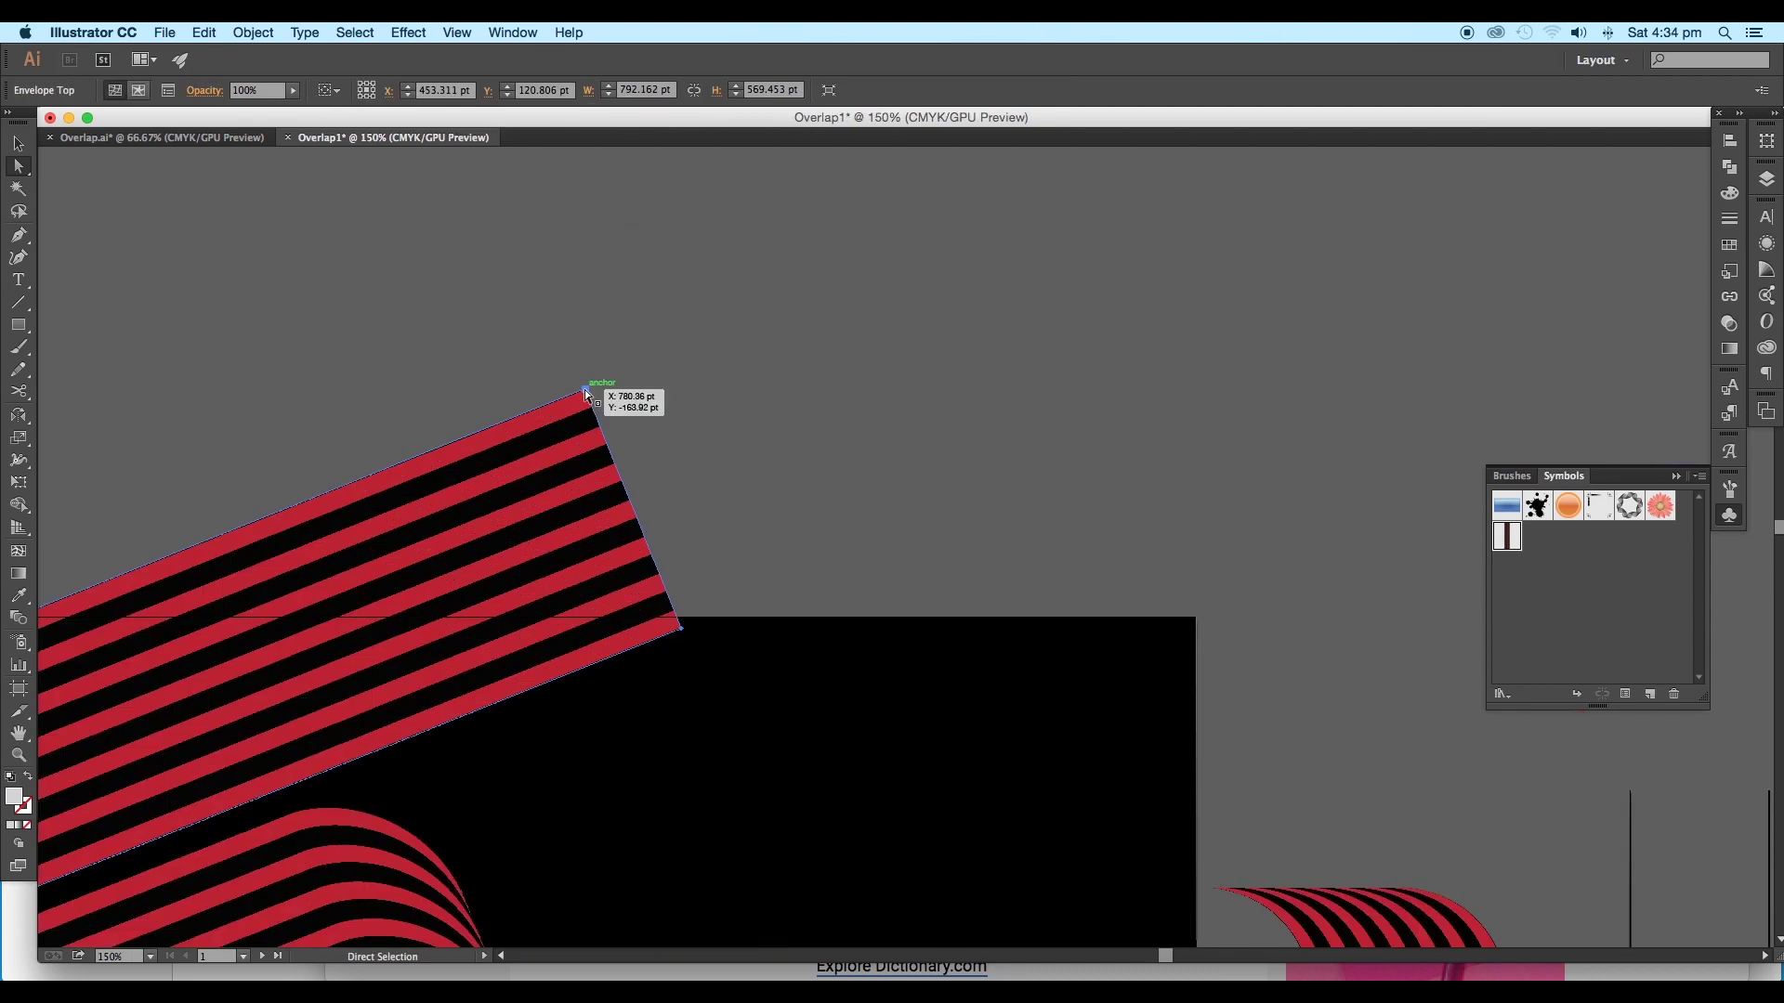
Extend the upper band of the first artboard's ribbon by moving its two end mesh points further up the diagonal.
click(586, 391)
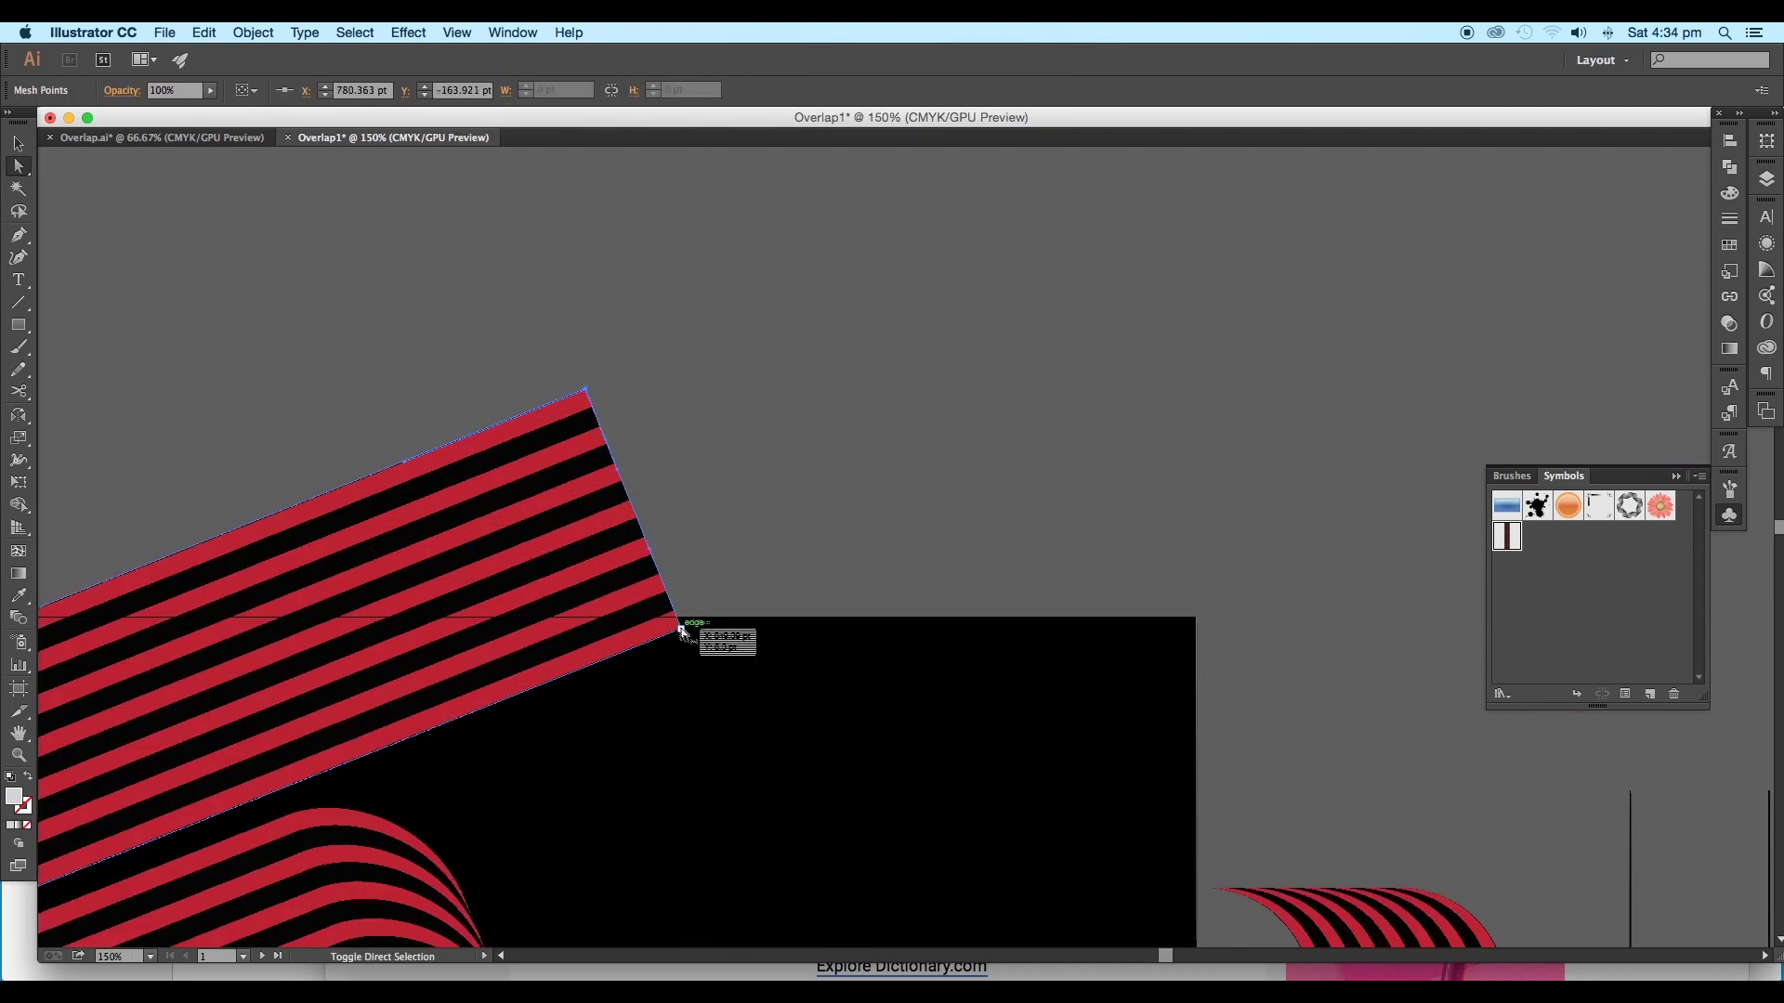
drag(683, 632, 1194, 427)
click(64, 181)
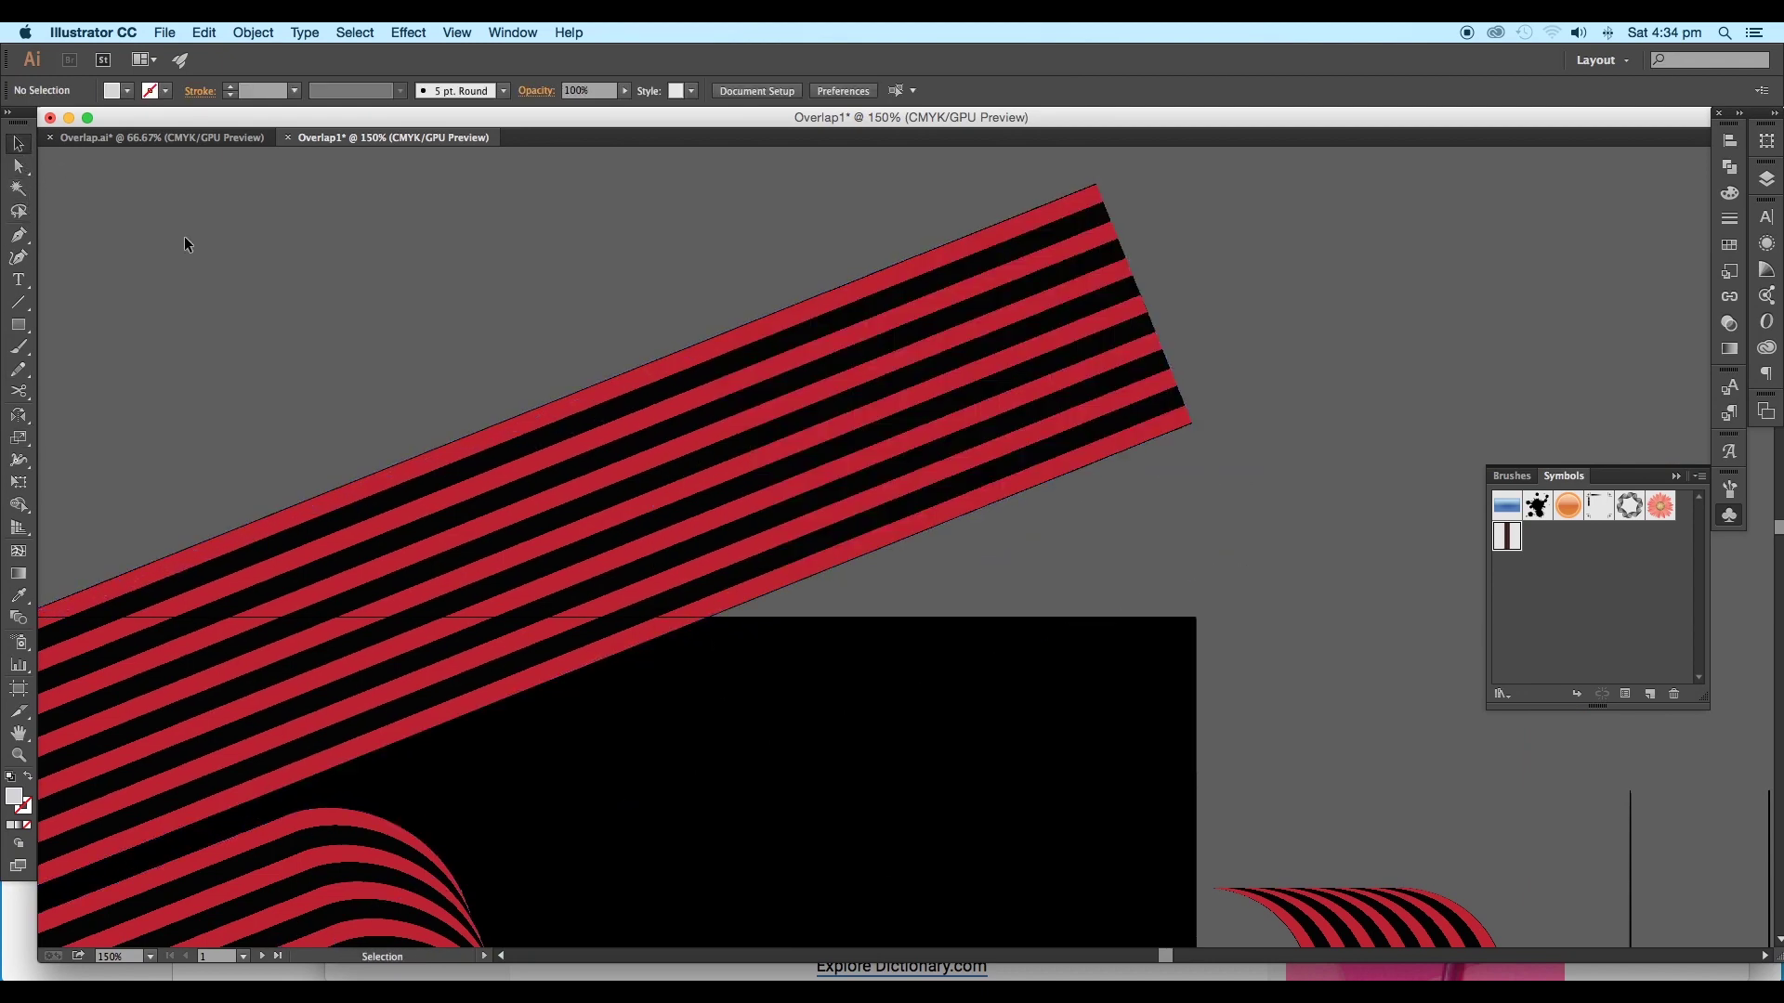
Clip the first artboard's ribbon with a copy of the black background rectangle pasted in front.
key(super+minus)
key(super+minus)
key(super+minus)
drag(302, 379, 602, 660)
click(515, 725)
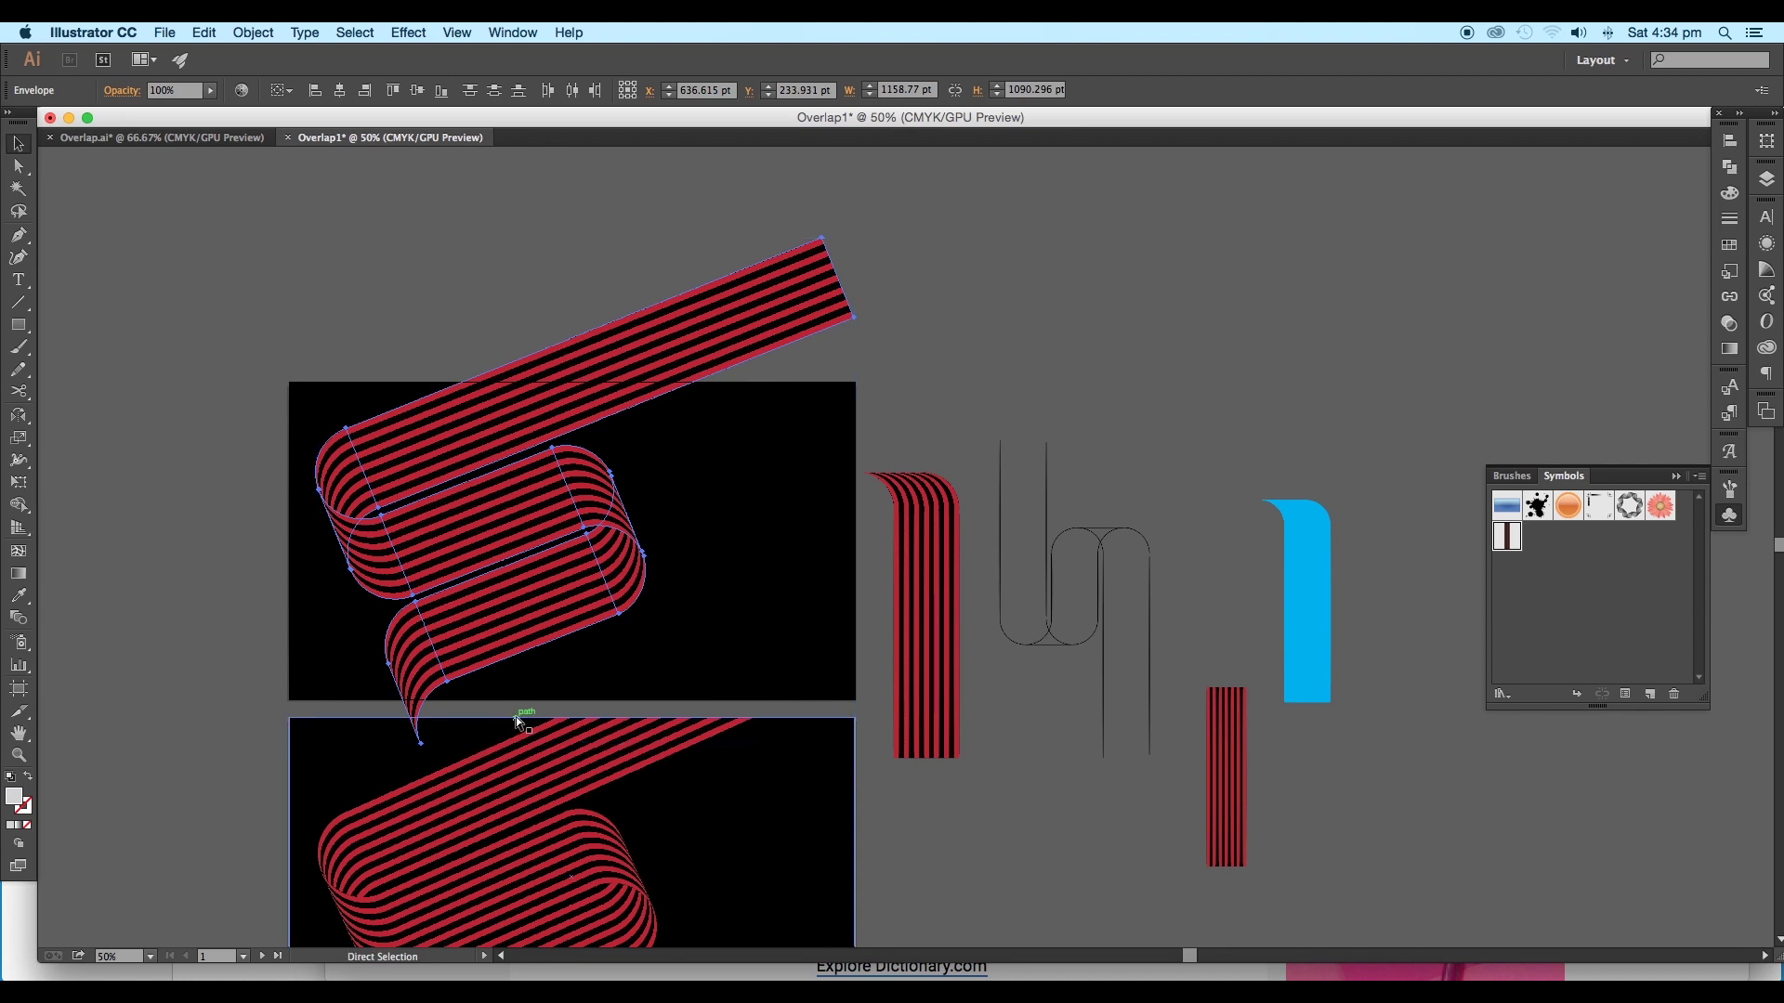
scroll(576, 639, down, 3)
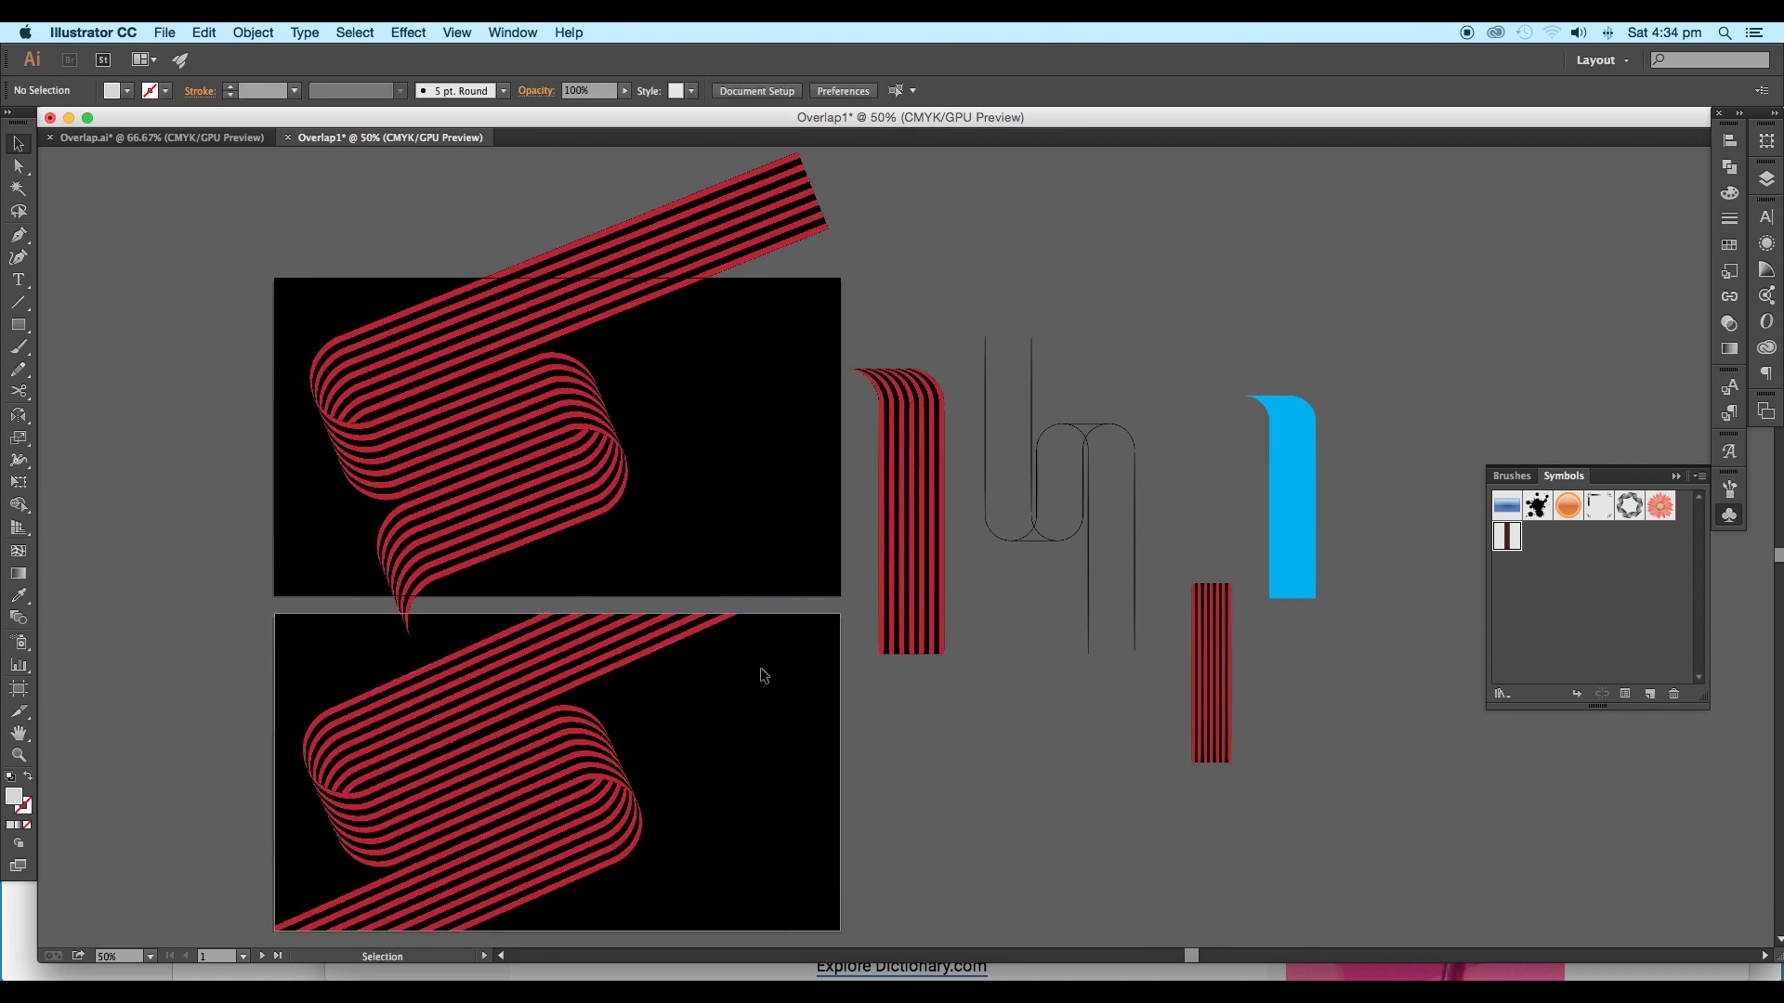
key(super+f)
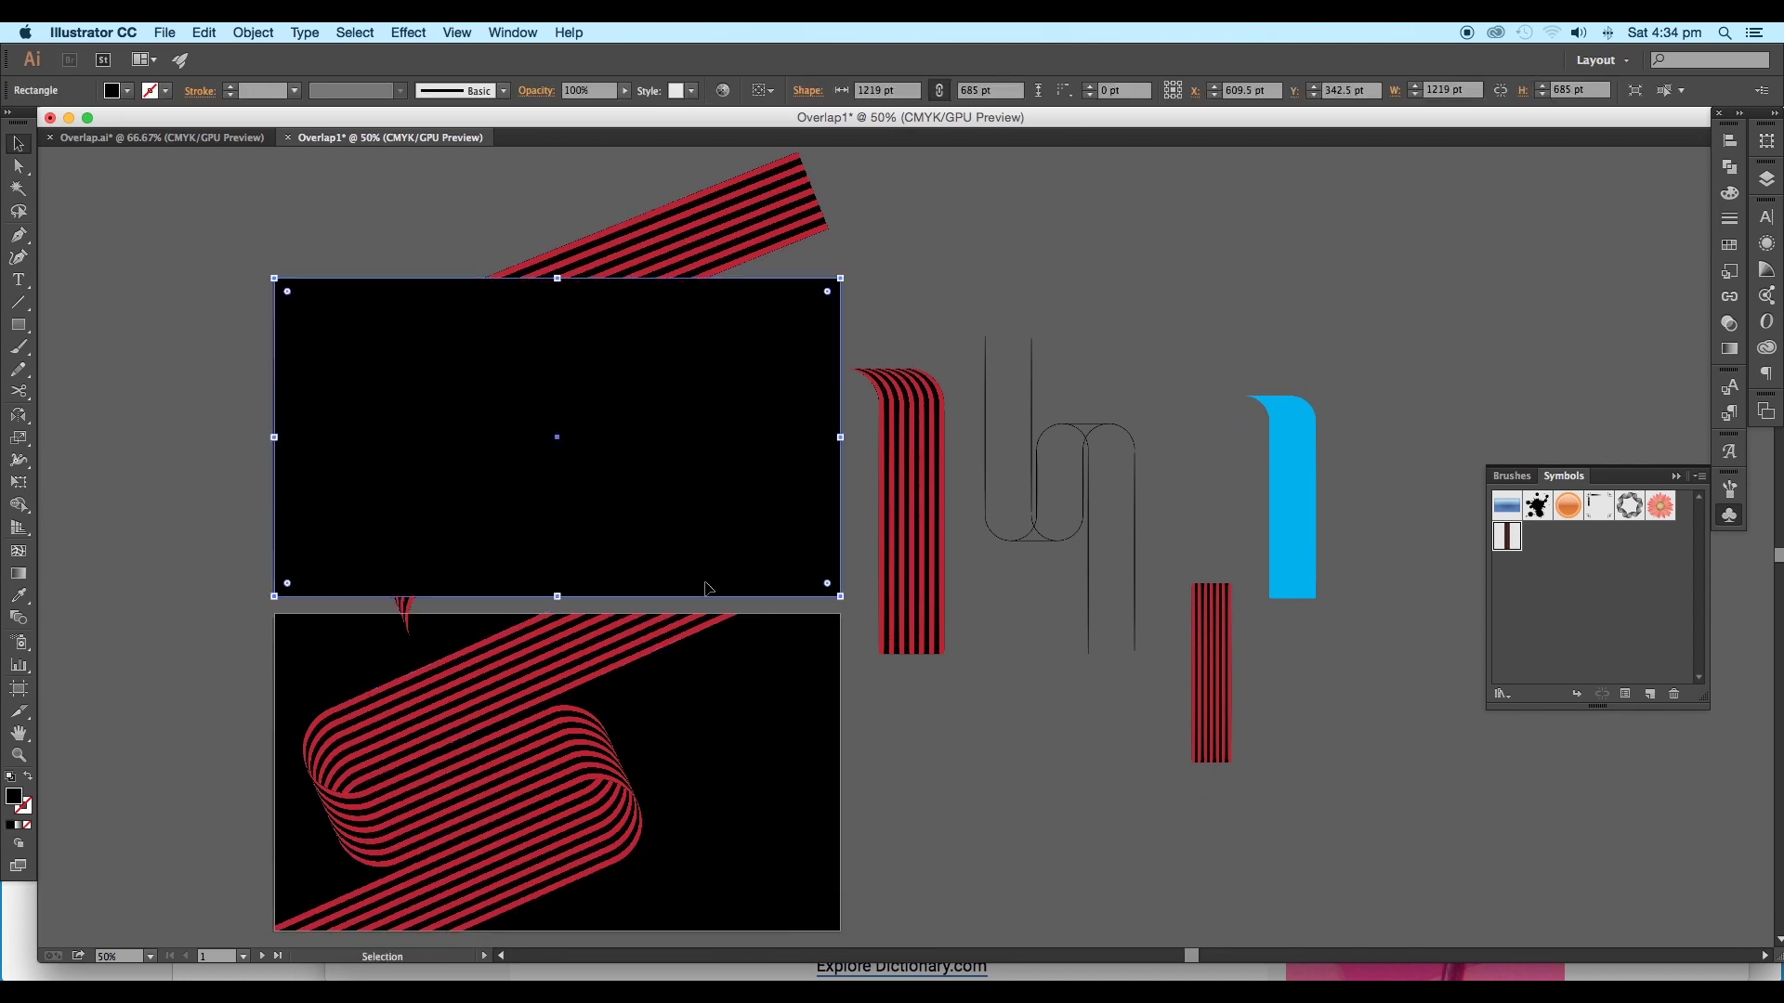
shift+click(656, 279)
right_click(637, 330)
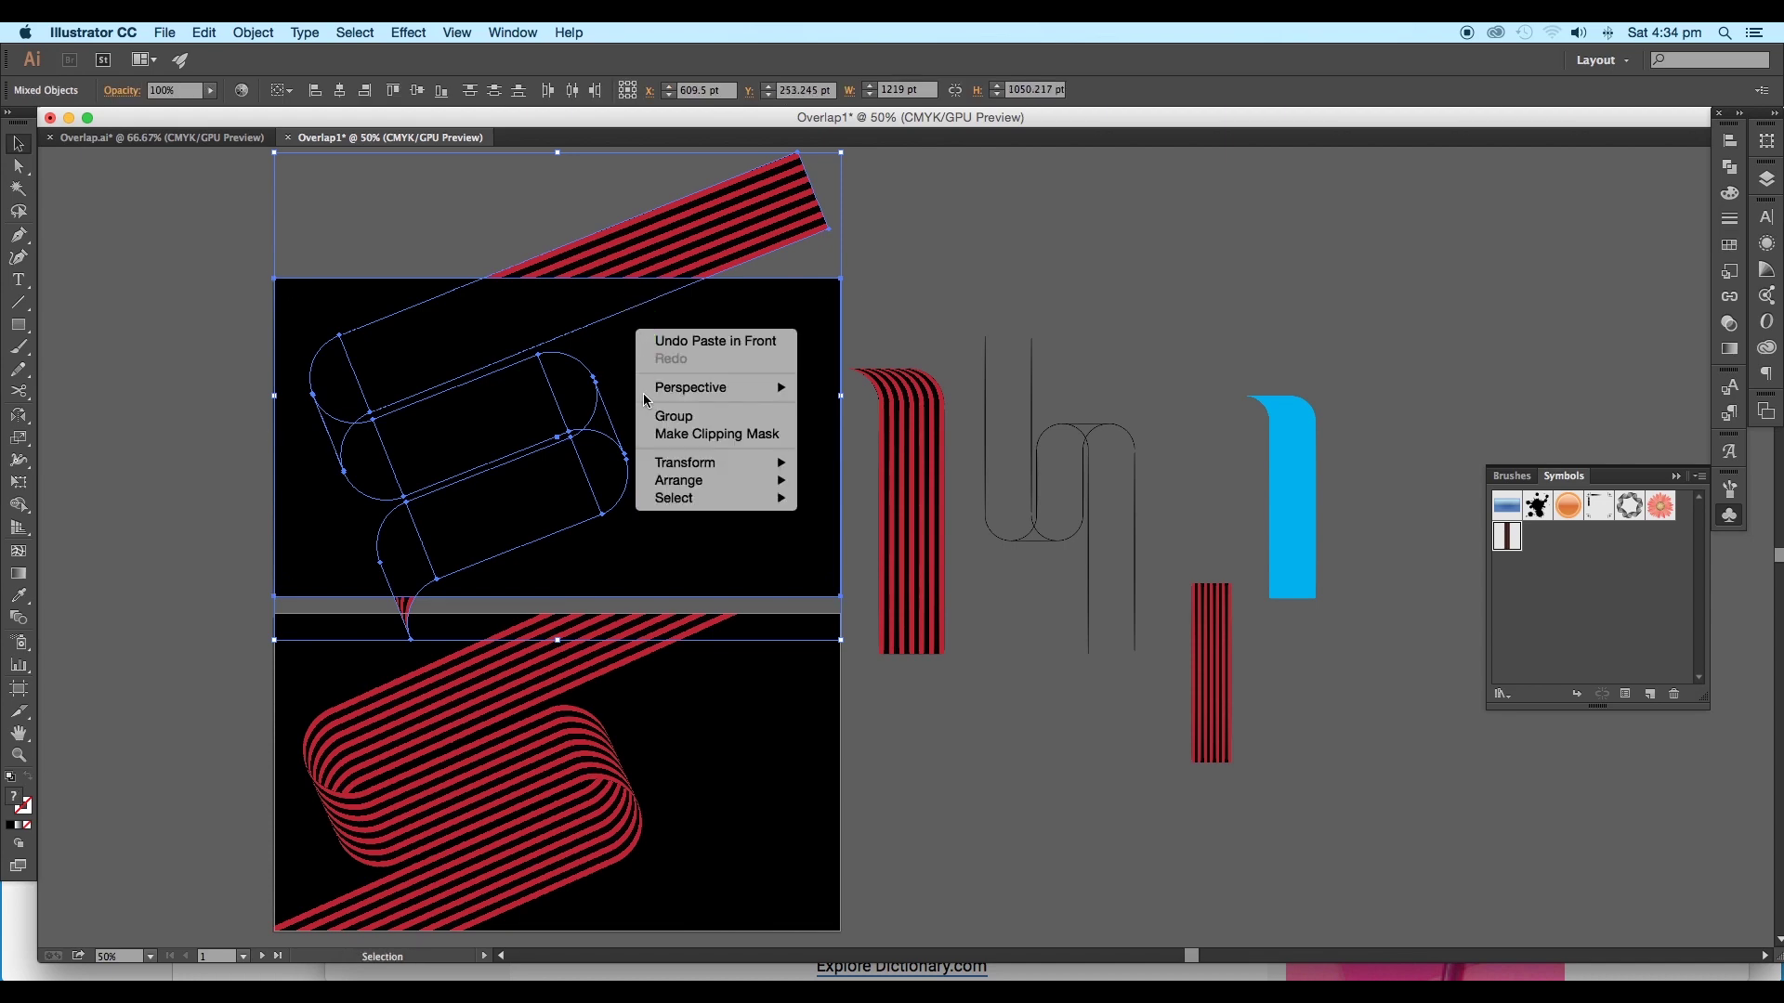
click(713, 436)
Rotate the ribbon inside the first artboard's clipping mask to a shallower diagonal and nudge it down and to the left.
scroll(712, 437, left, 4)
double_click(713, 438)
click(712, 439)
drag(988, 767, 963, 791)
key(shift+Down)
key(shift+Down)
key(shift+Down)
key(shift+Down)
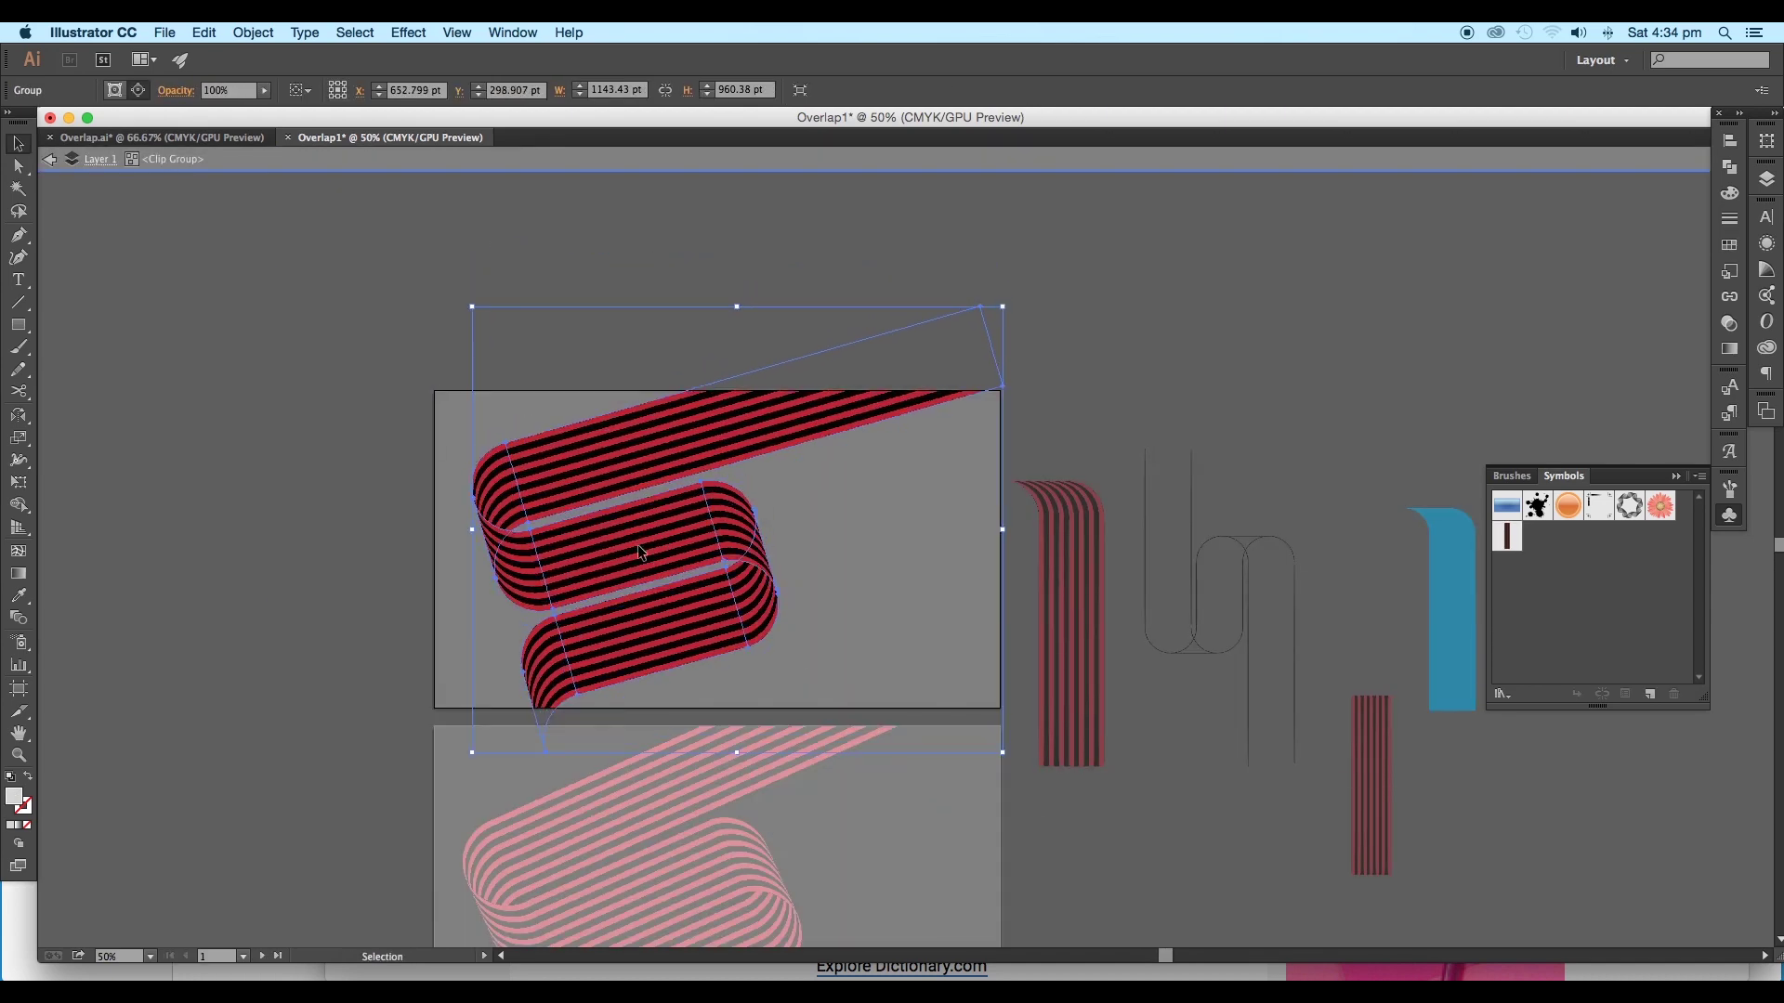
key(shift+Left)
key(shift+Left)
Scale the masked ribbon down proportionally to about 1020 by 854 pt and reposition it within the first artboard.
scroll(1010, 710, down, 2)
drag(994, 706, 937, 658)
drag(632, 502, 643, 525)
Examine the gaps between the folded ribbon segments on the first artboard up close.
double_click(1102, 462)
scroll(617, 479, up, 3)
double_click(613, 479)
scroll(595, 478, up, 2)
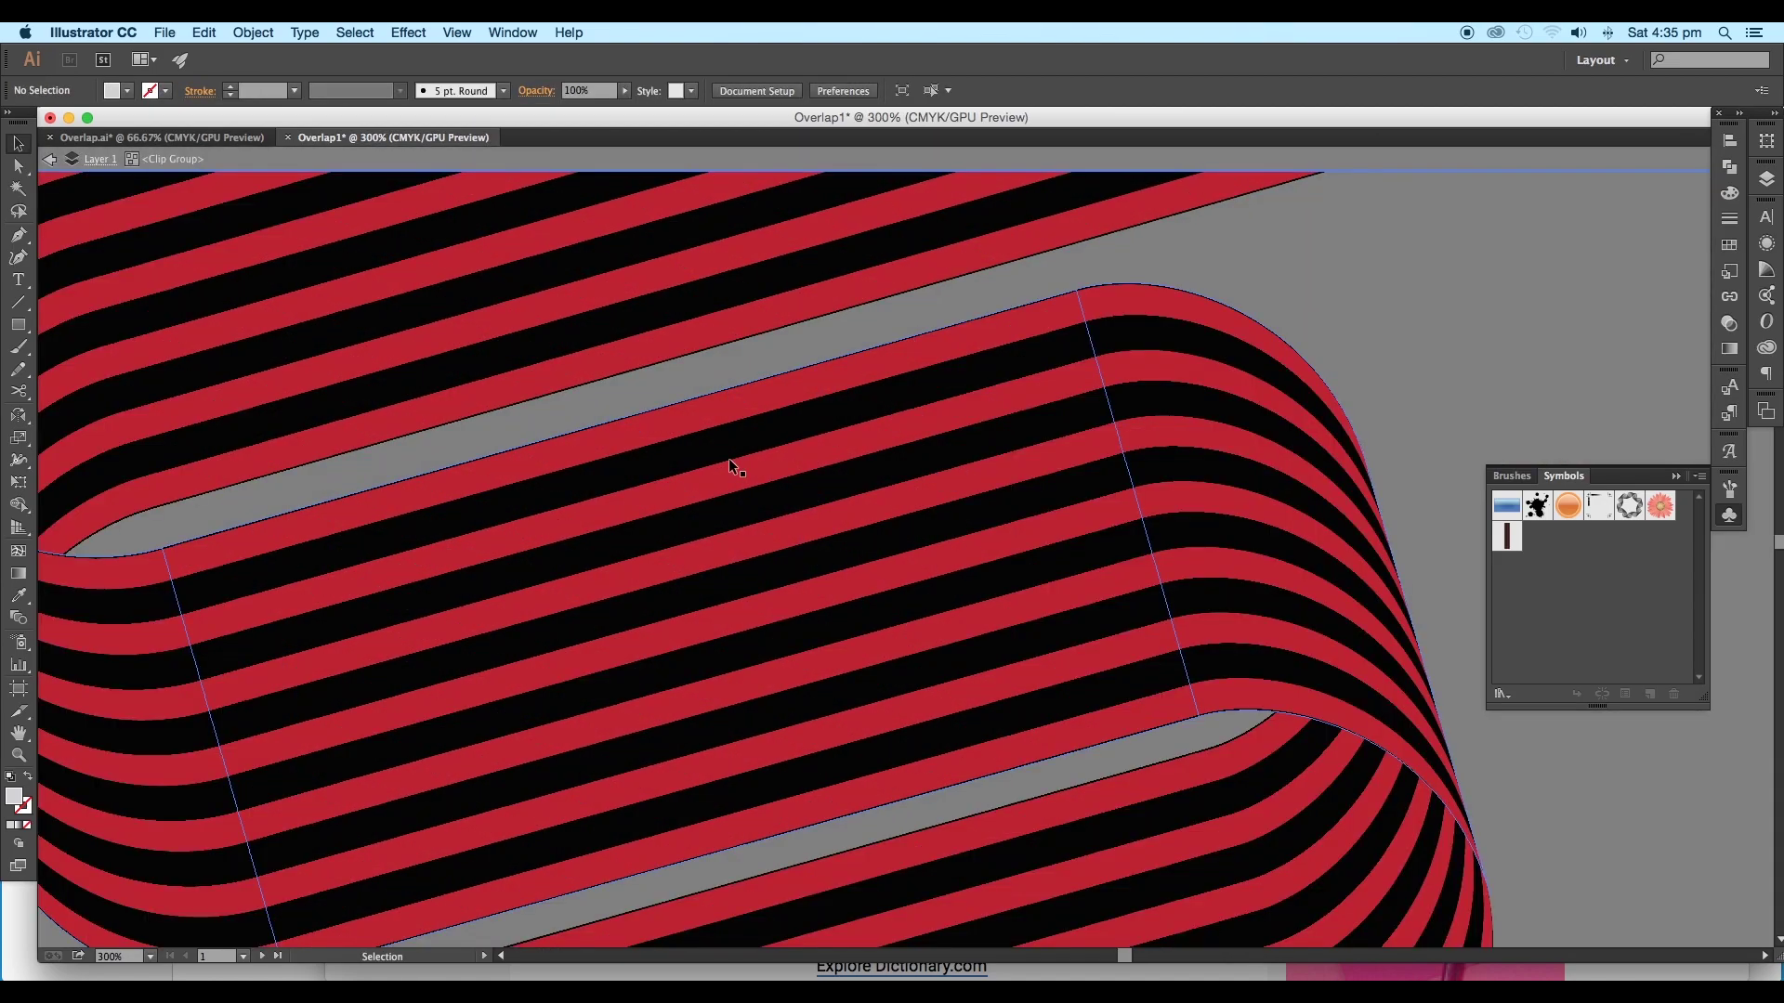
click(728, 465)
scroll(728, 469, left, 5)
key(a)
drag(708, 476, 698, 444)
scroll(708, 418, down, 6)
double_click(844, 504)
scroll(844, 500, up, 1)
Fine-tune the size and tilt of the masked ribbon on the first artboard.
double_click(808, 455)
click(809, 455)
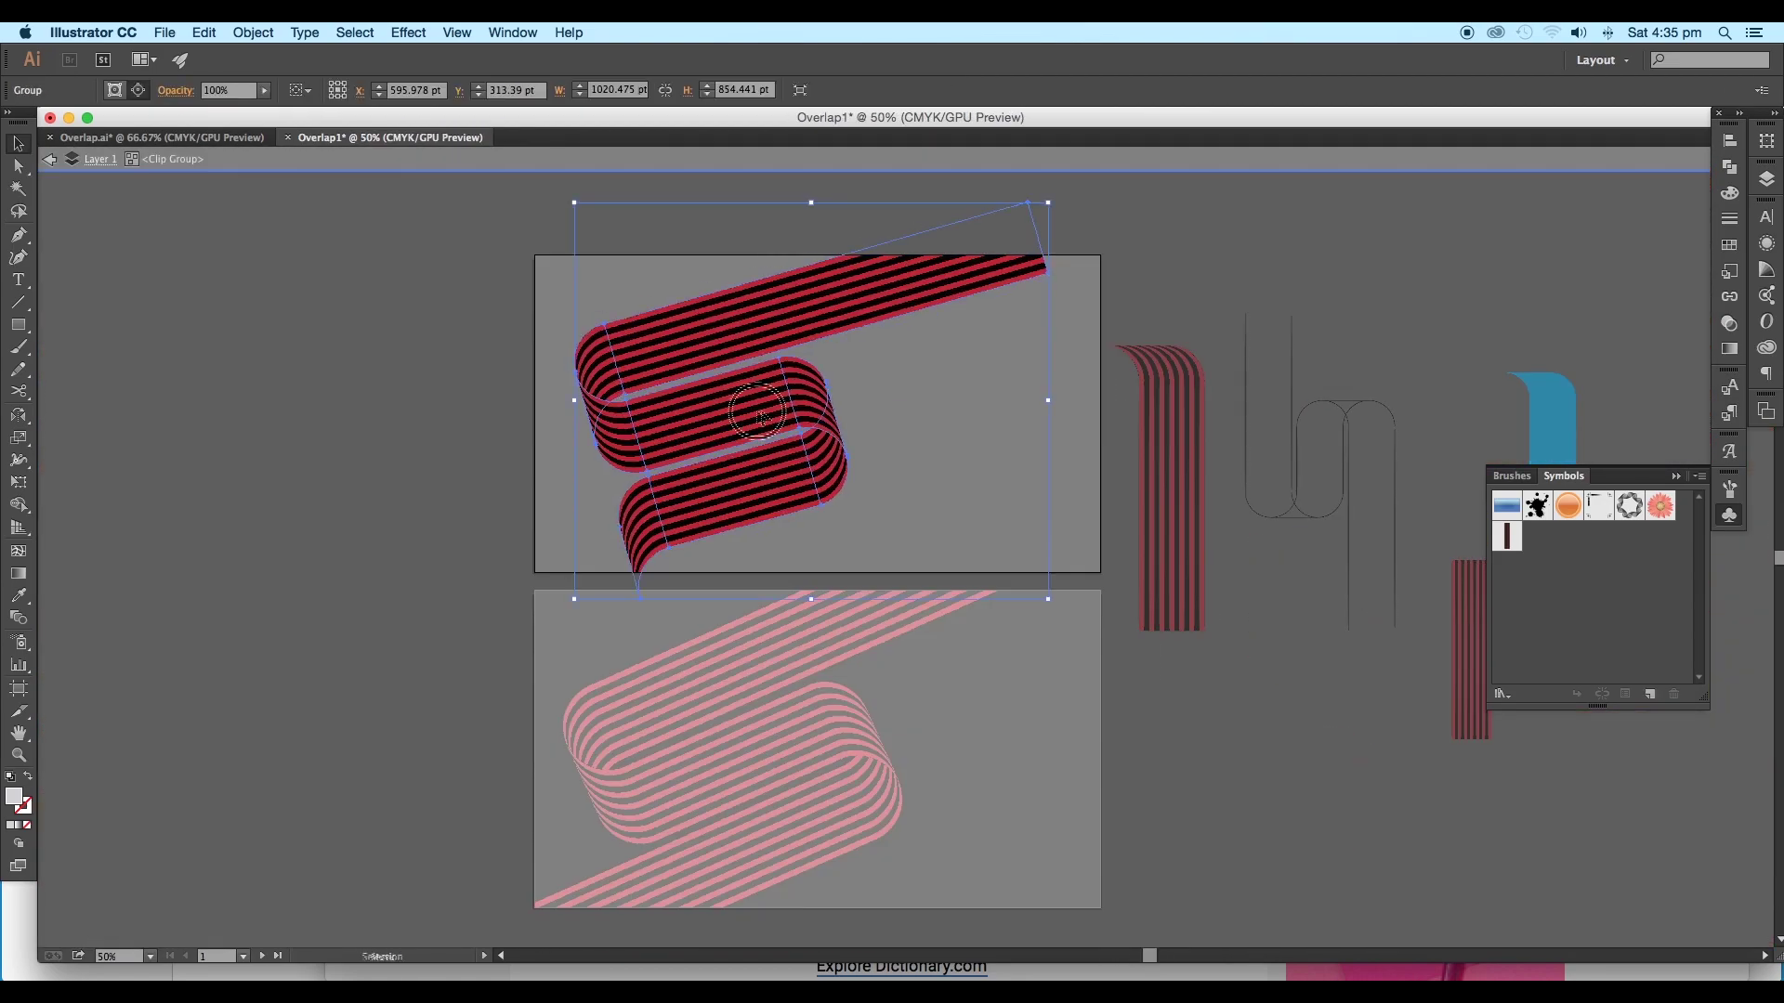
drag(1045, 268, 1039, 271)
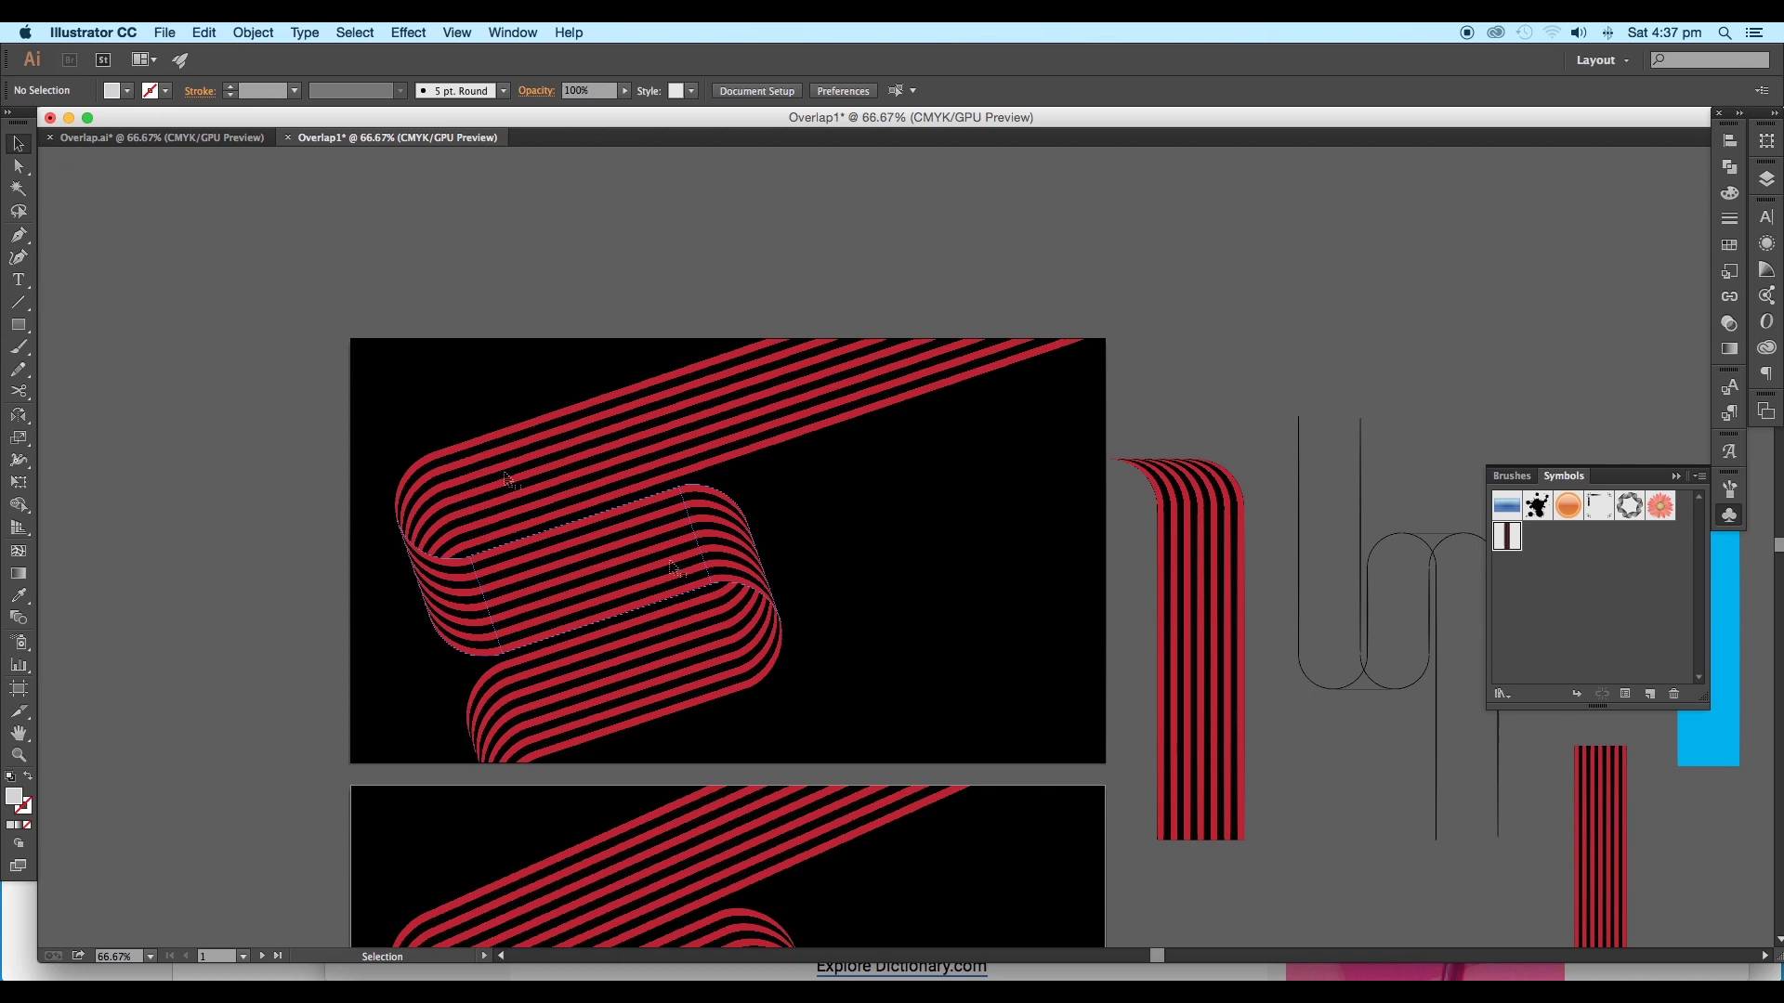
scroll(724, 580, down, 1)
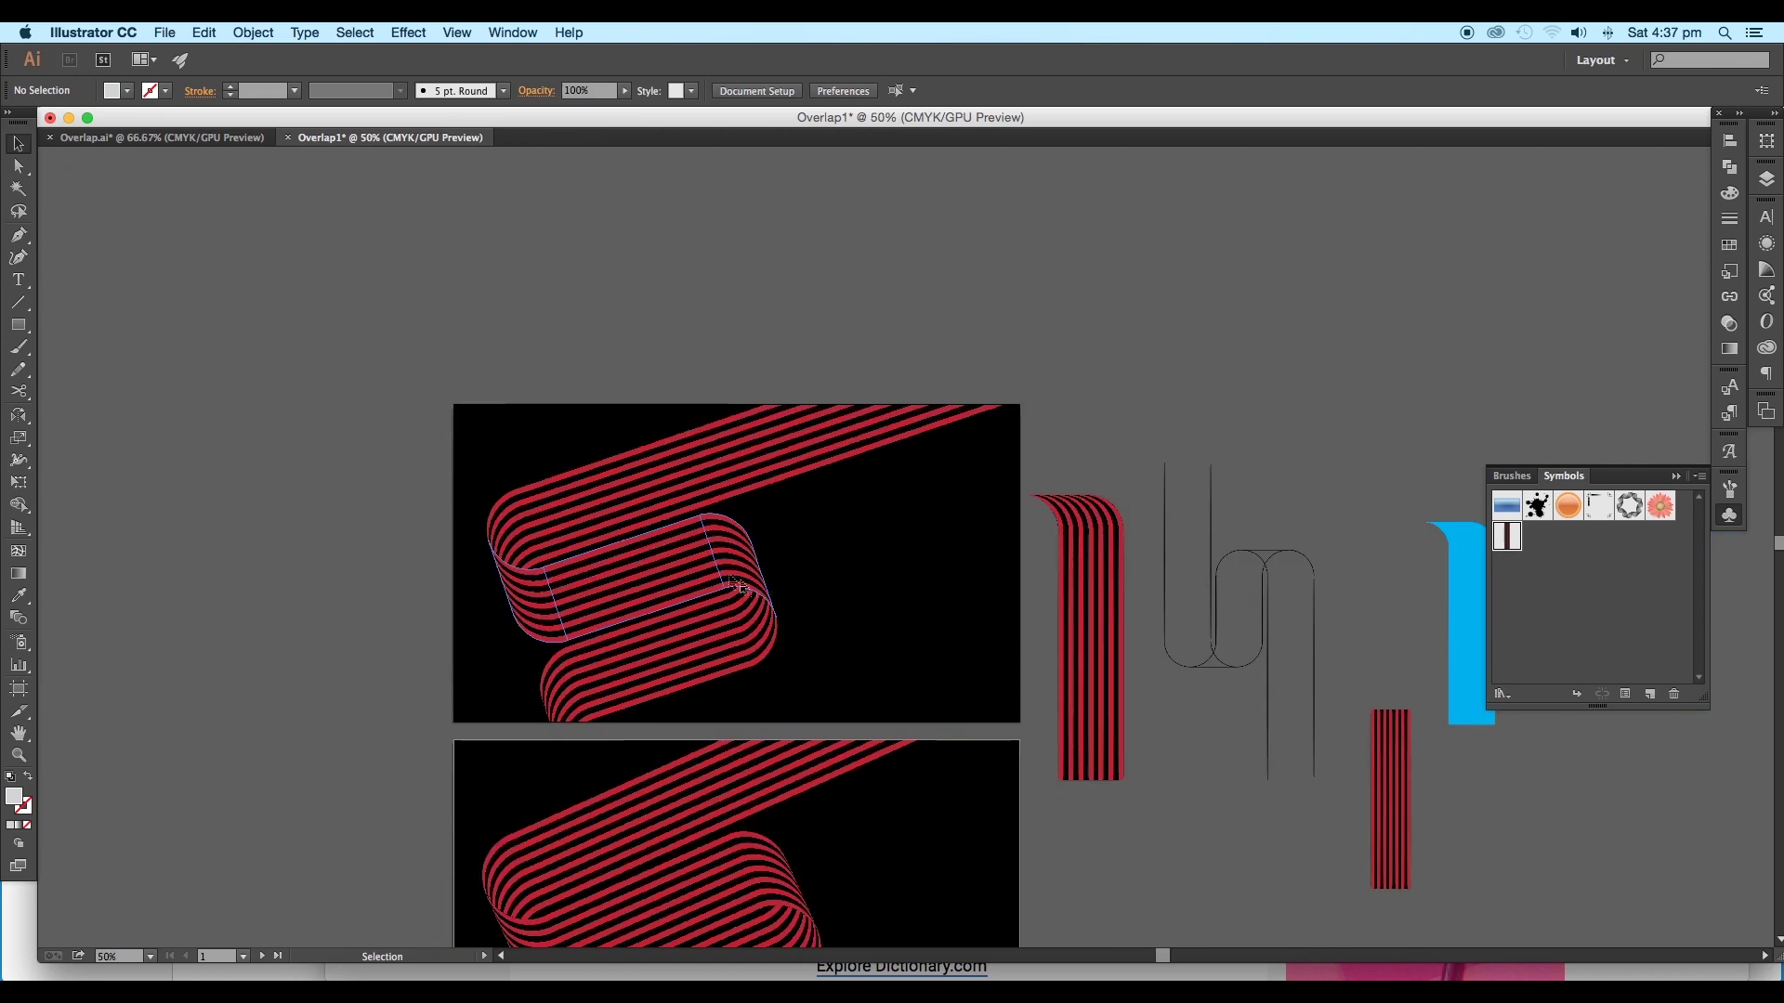
Release the first artboard's clipping mask and move the empty mask rectangle off to the left of the artboard.
click(723, 578)
right_click(750, 625)
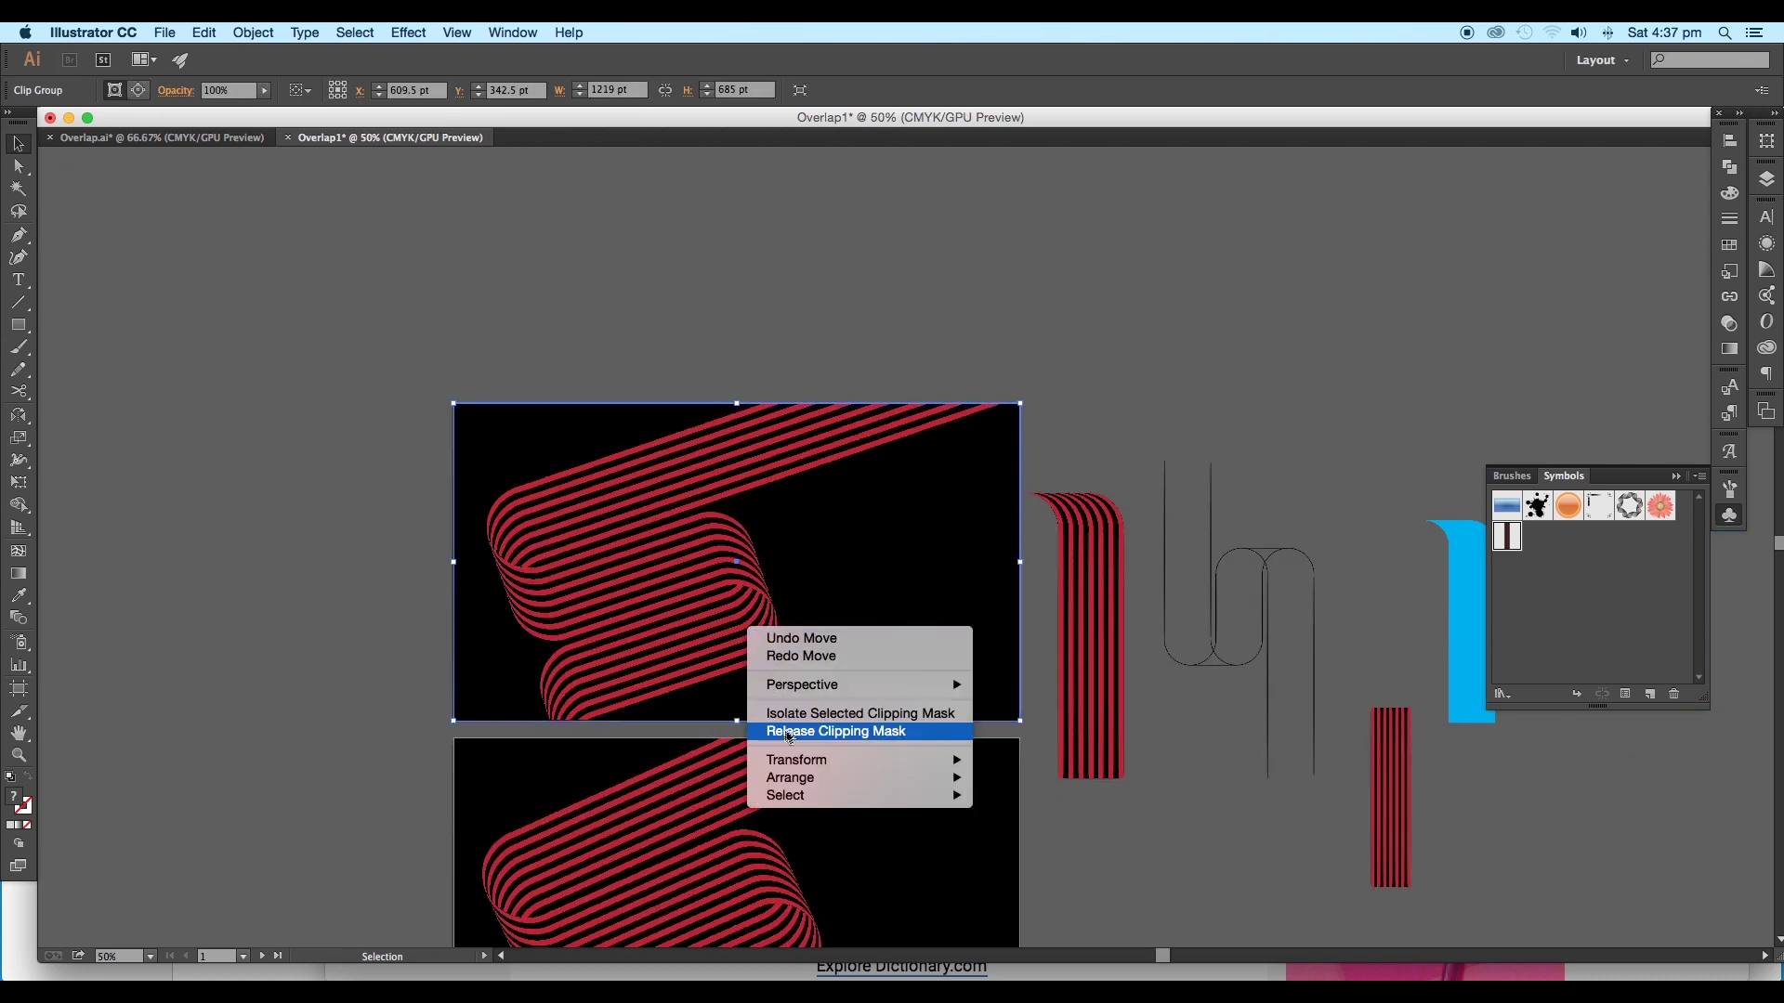
click(790, 740)
click(805, 545)
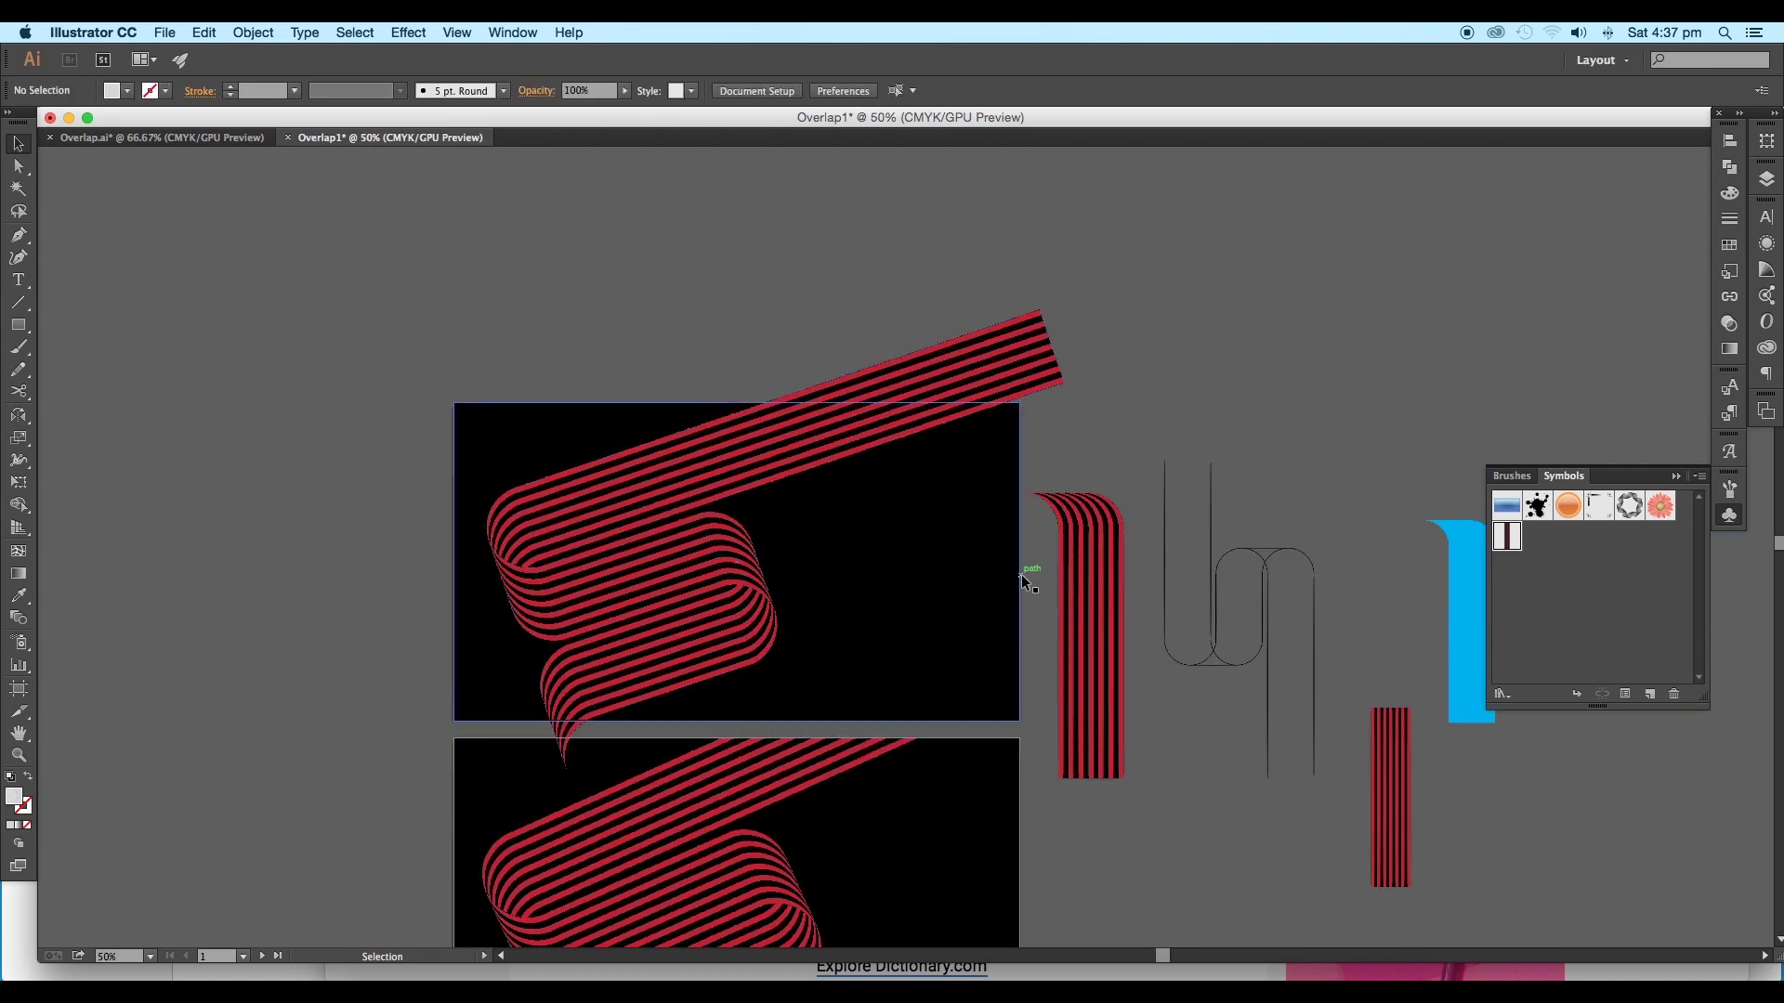
drag(1022, 578, 339, 538)
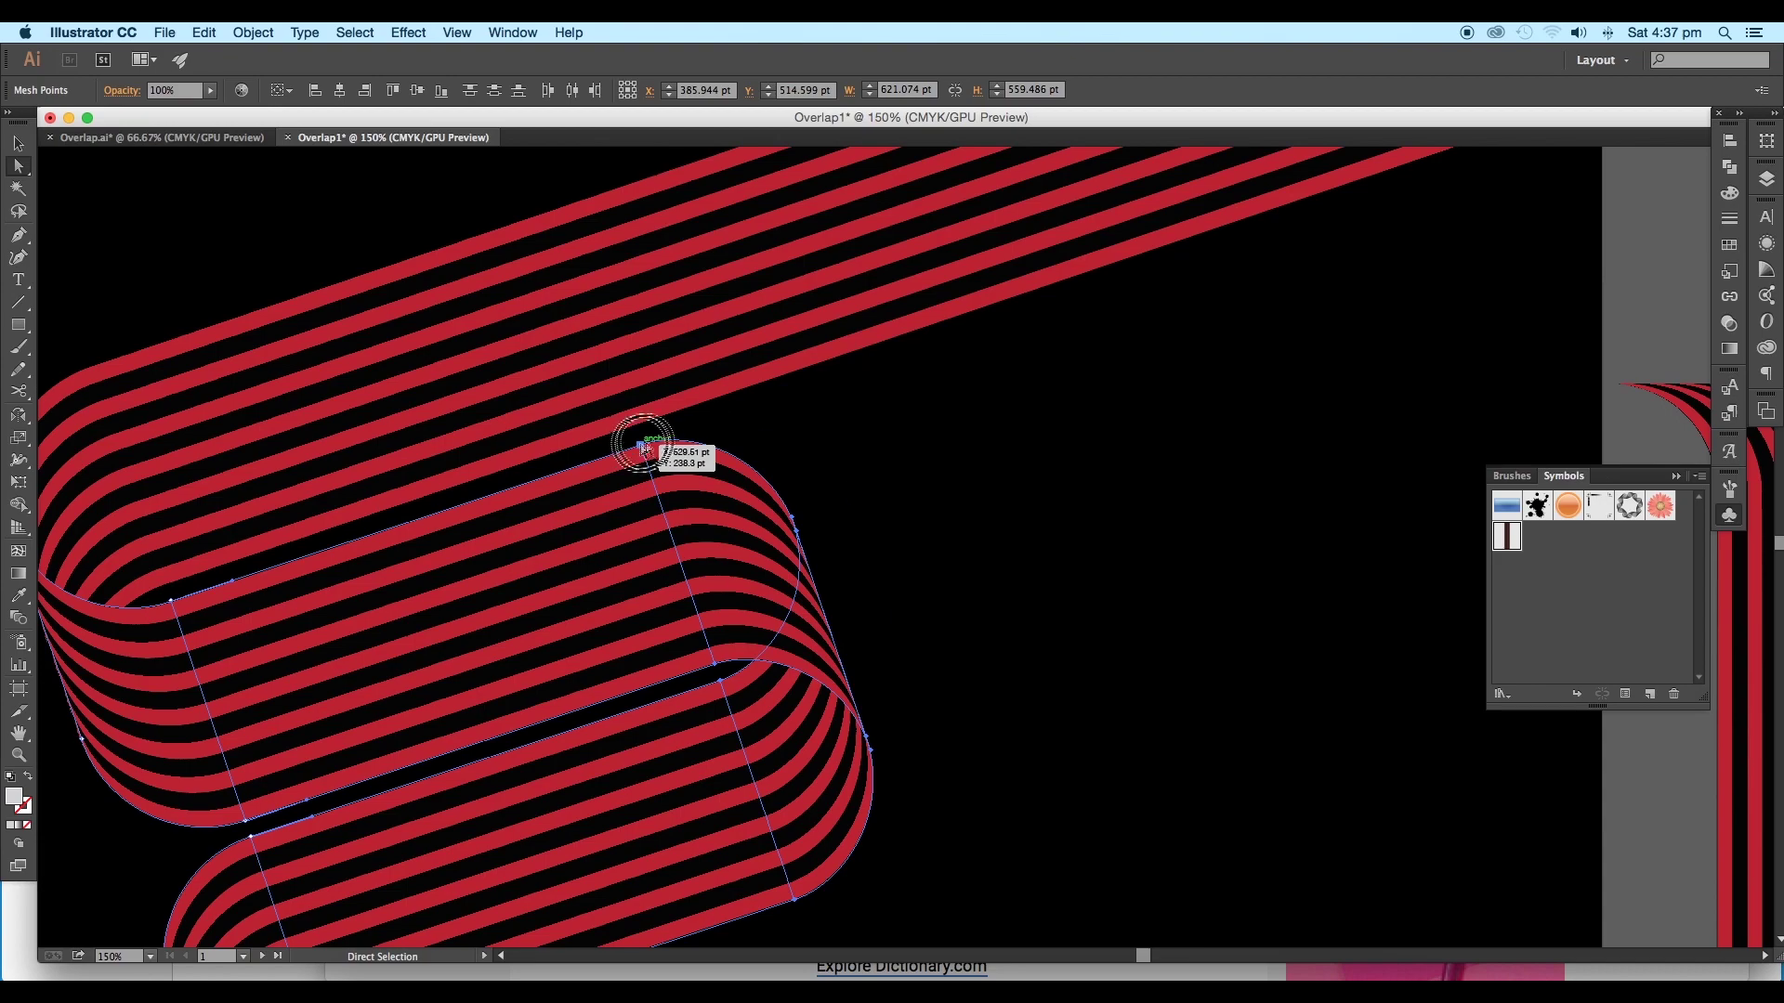
Stretch the folded segments of the first artboard's ribbon further along the diagonal by moving their right-hand mesh points outward.
drag(657, 446, 800, 394)
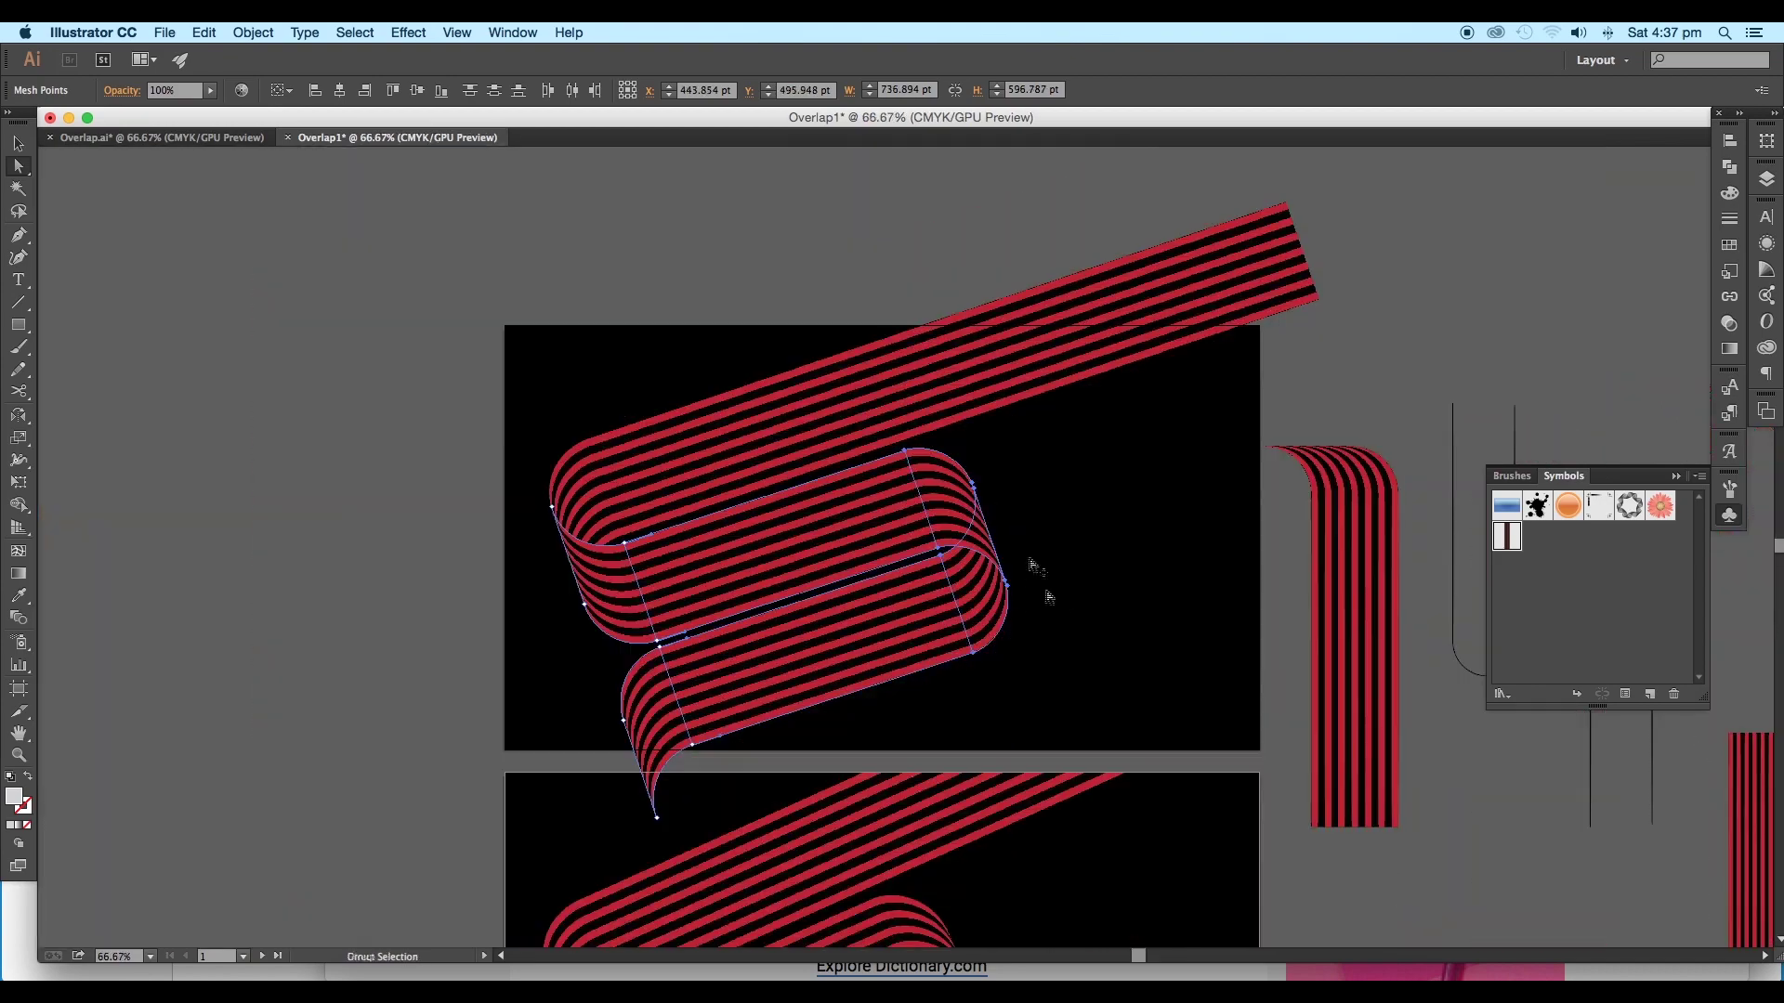
click(1048, 596)
drag(1009, 655, 776, 557)
scroll(177, 437, down, 2)
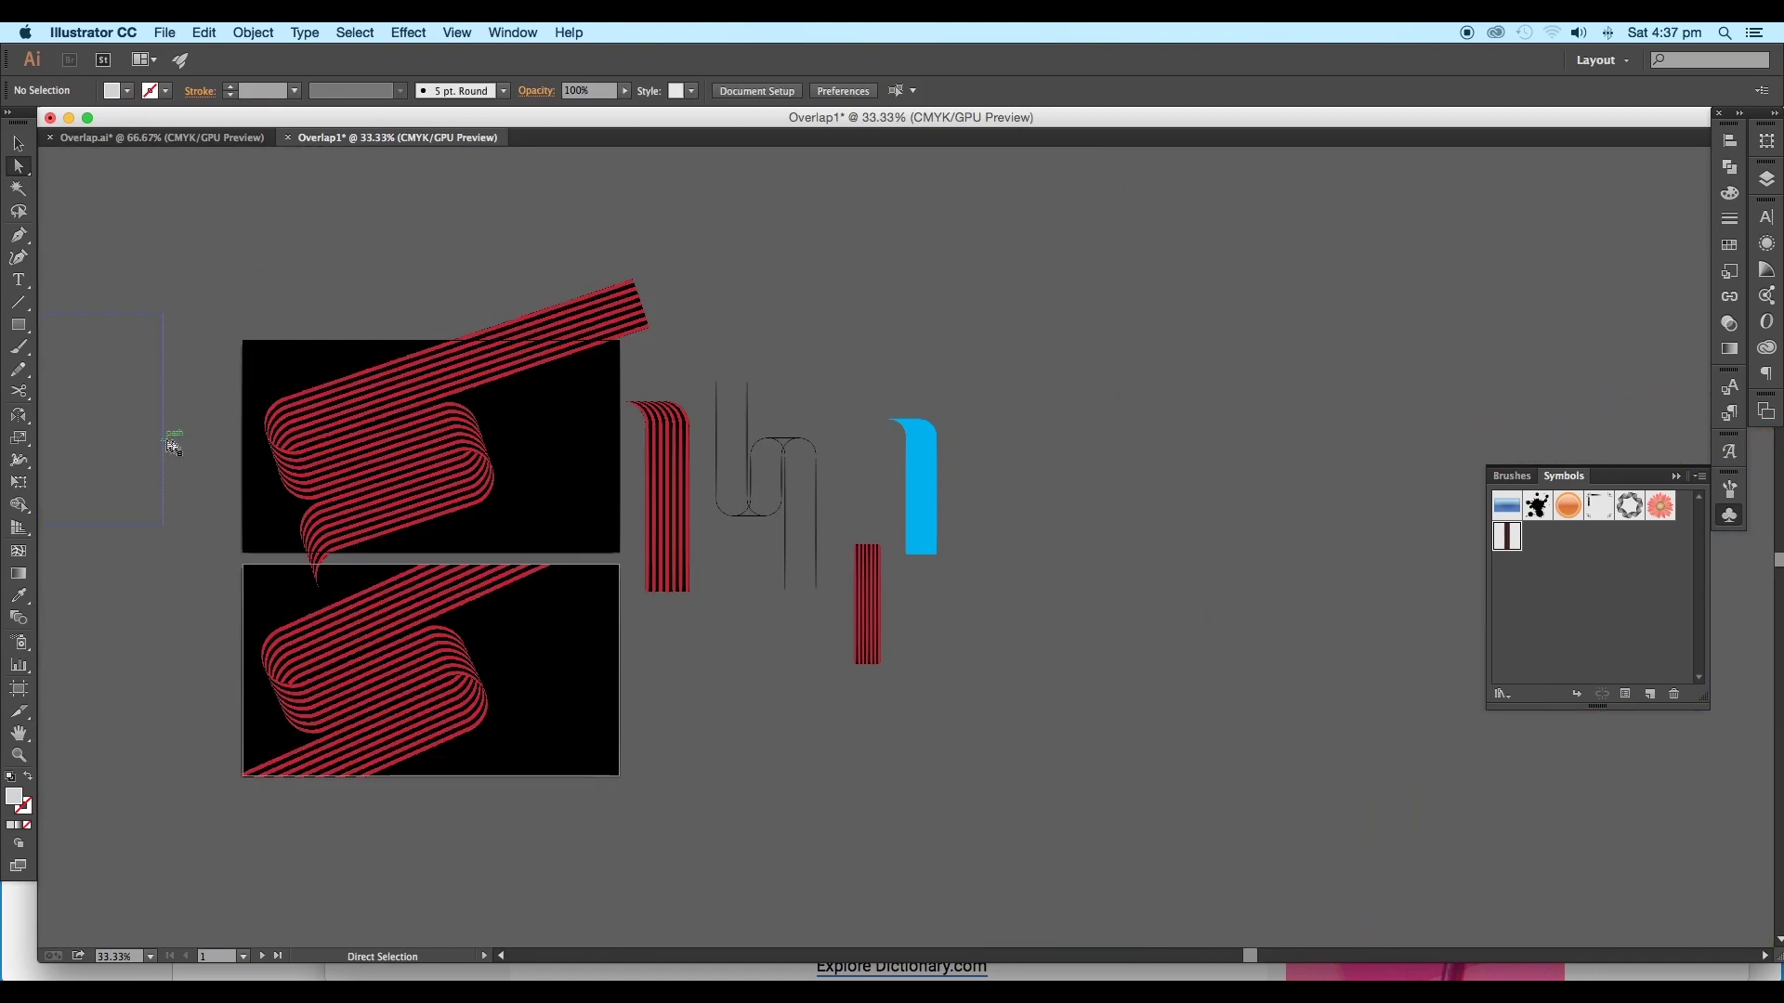
Move the empty mask rectangle back so that it lines up with the first artboard.
drag(171, 444, 287, 445)
drag(282, 454, 316, 458)
key(v)
Make a clipping mask again from the empty rectangle and the lengthened ribbon on the first artboard.
drag(220, 306, 672, 341)
key(super+plus)
shift+click(670, 344)
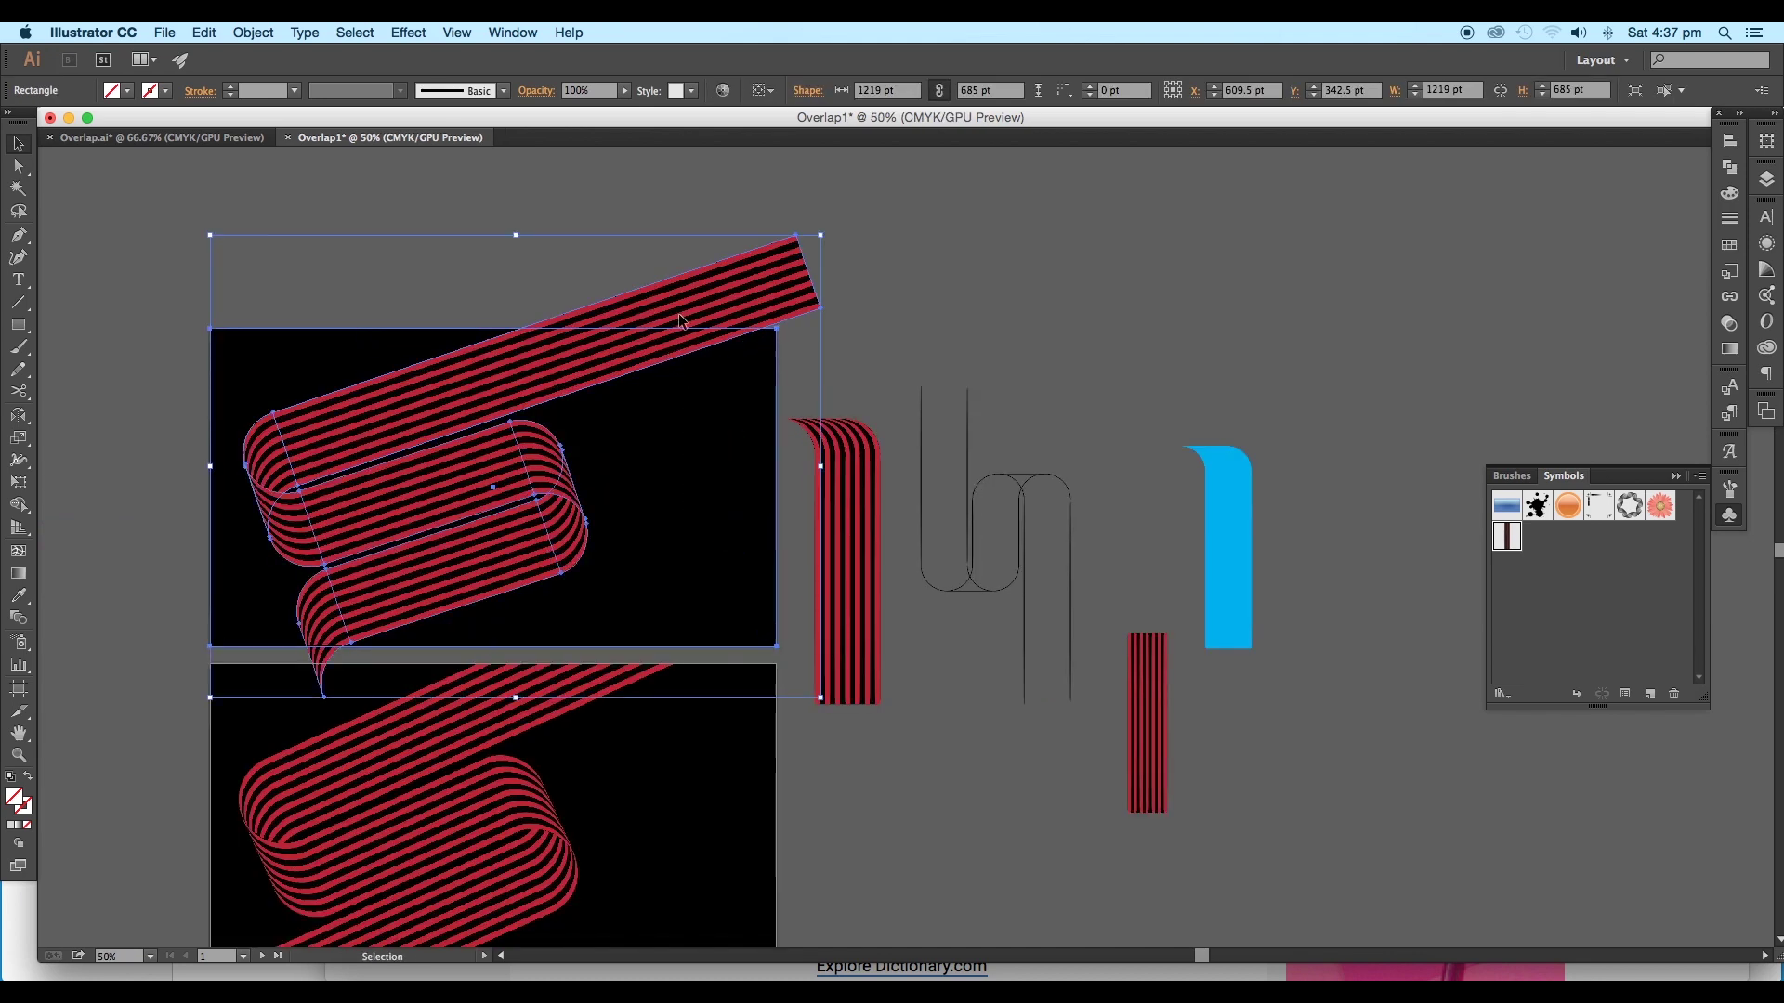
right_click(667, 345)
click(726, 455)
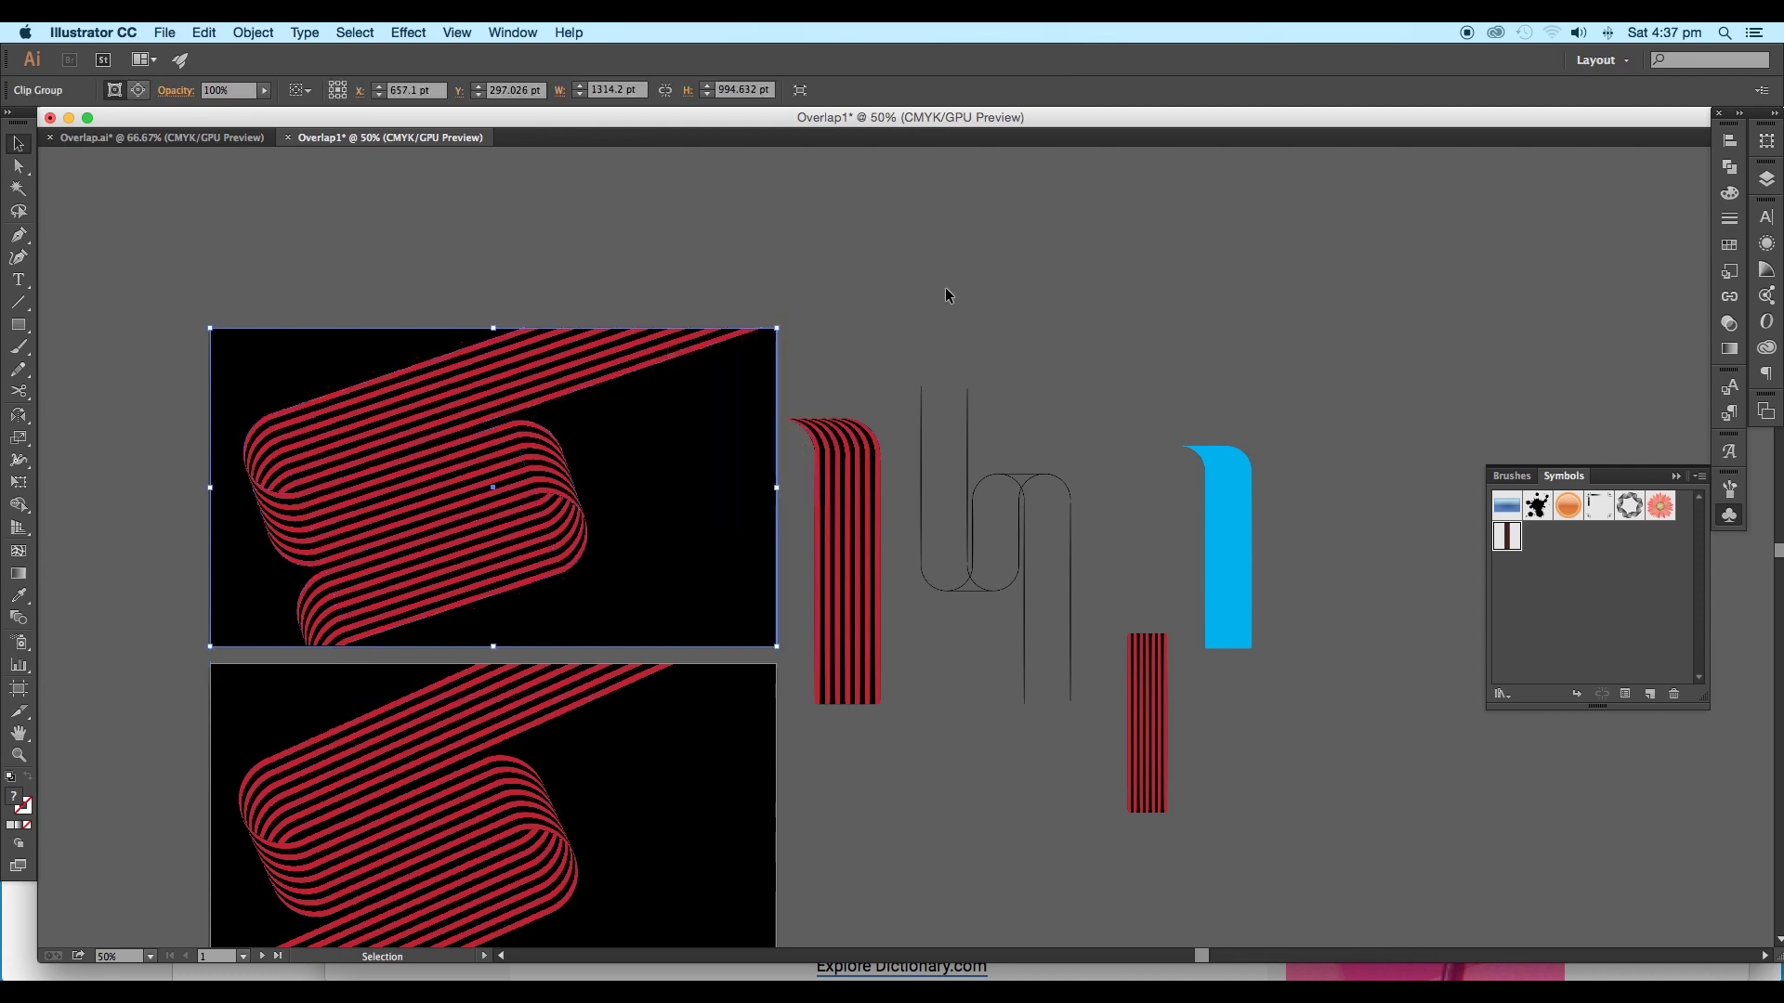
Delete the leftover striped pieces, curved outlines and blue shape beside the artboards.
key(space)
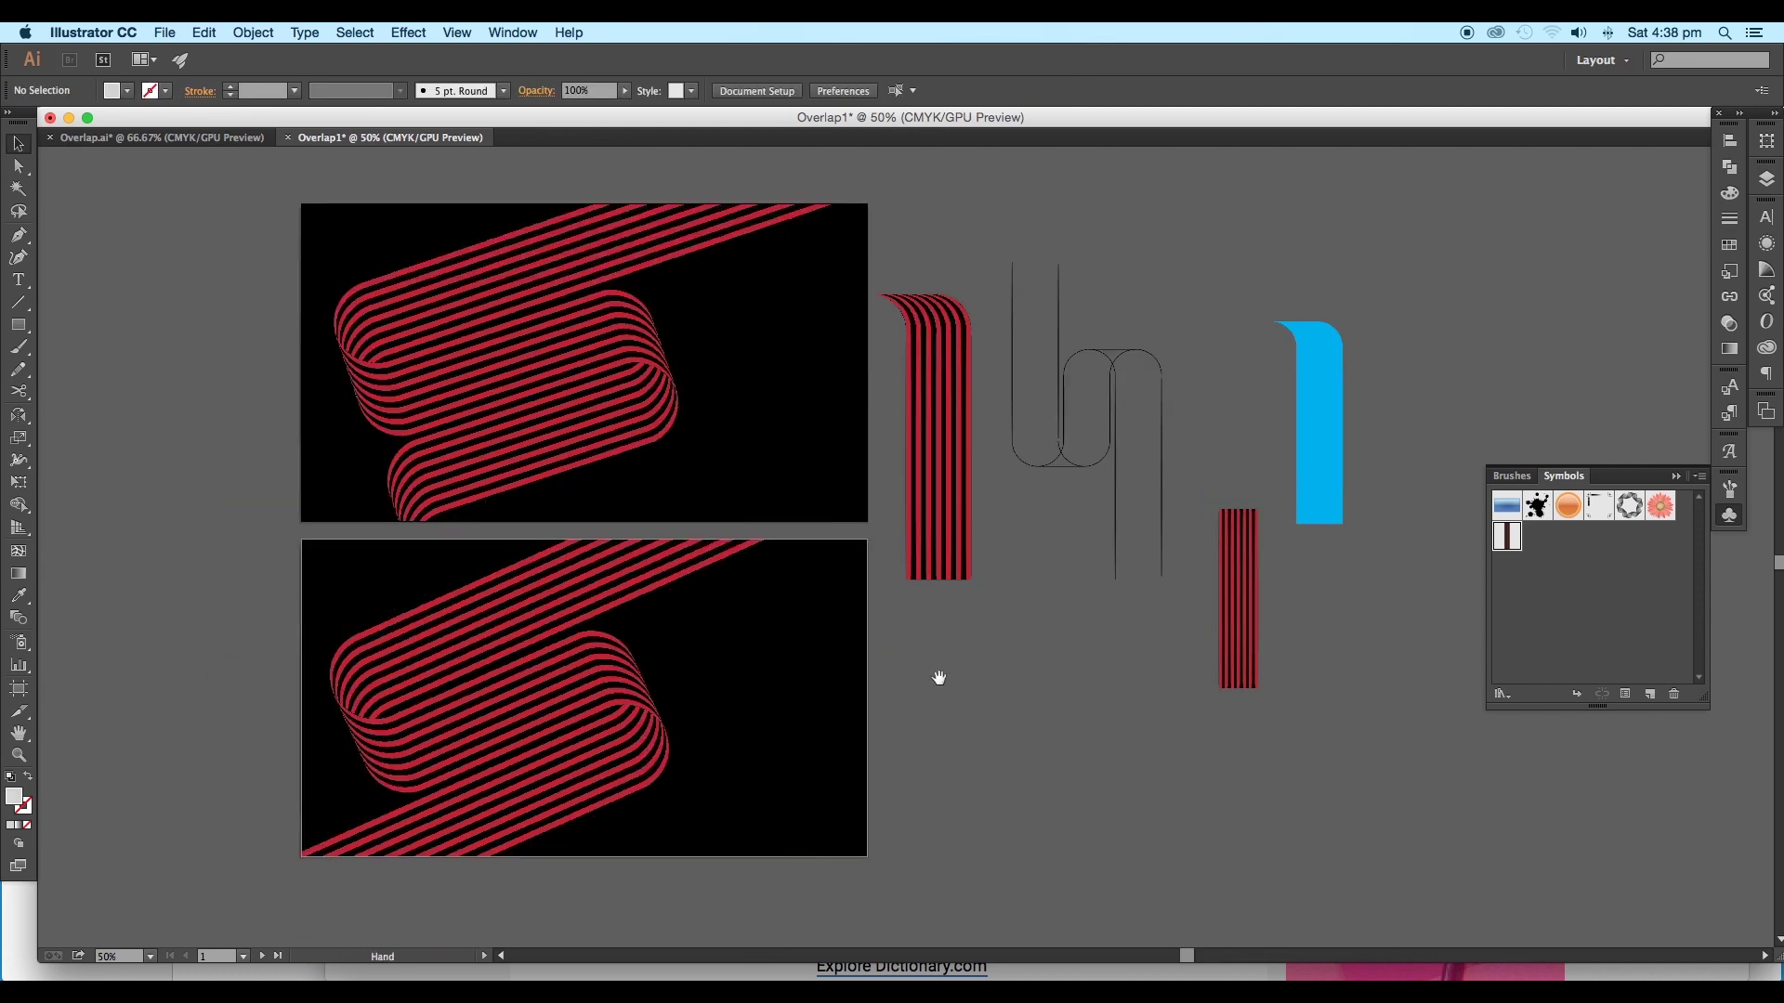
drag(898, 646, 983, 679)
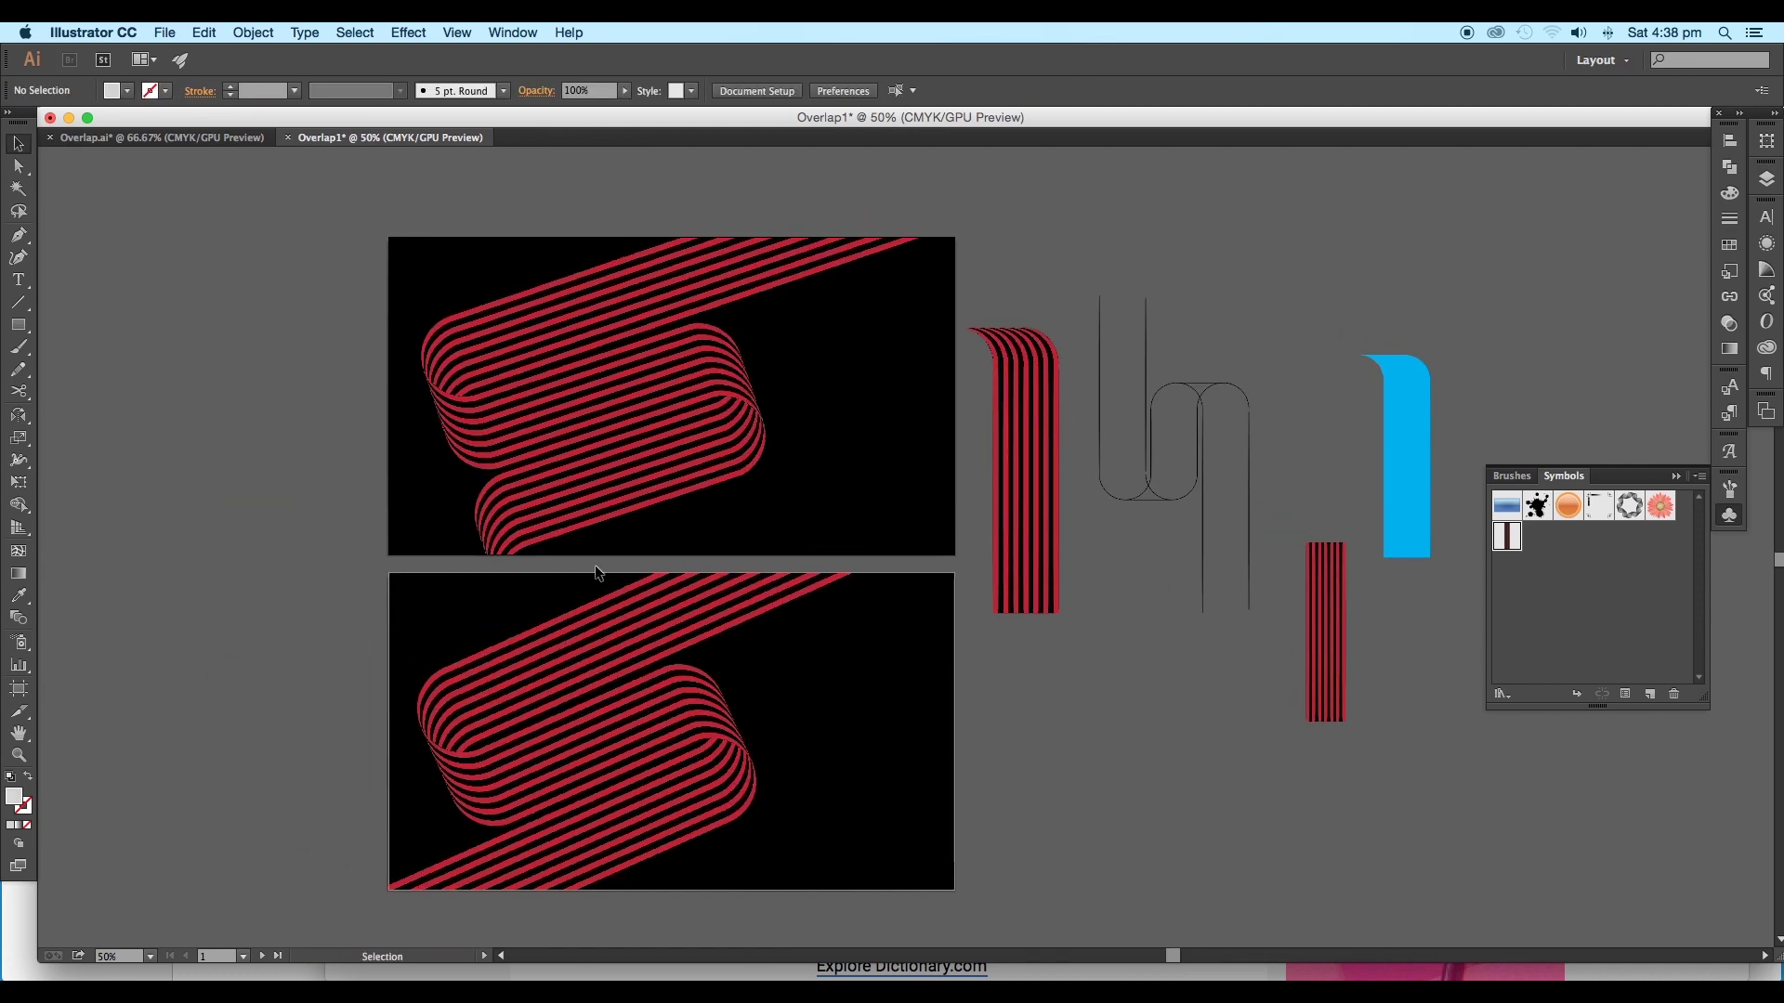
click(639, 415)
key(space)
drag(843, 475, 998, 471)
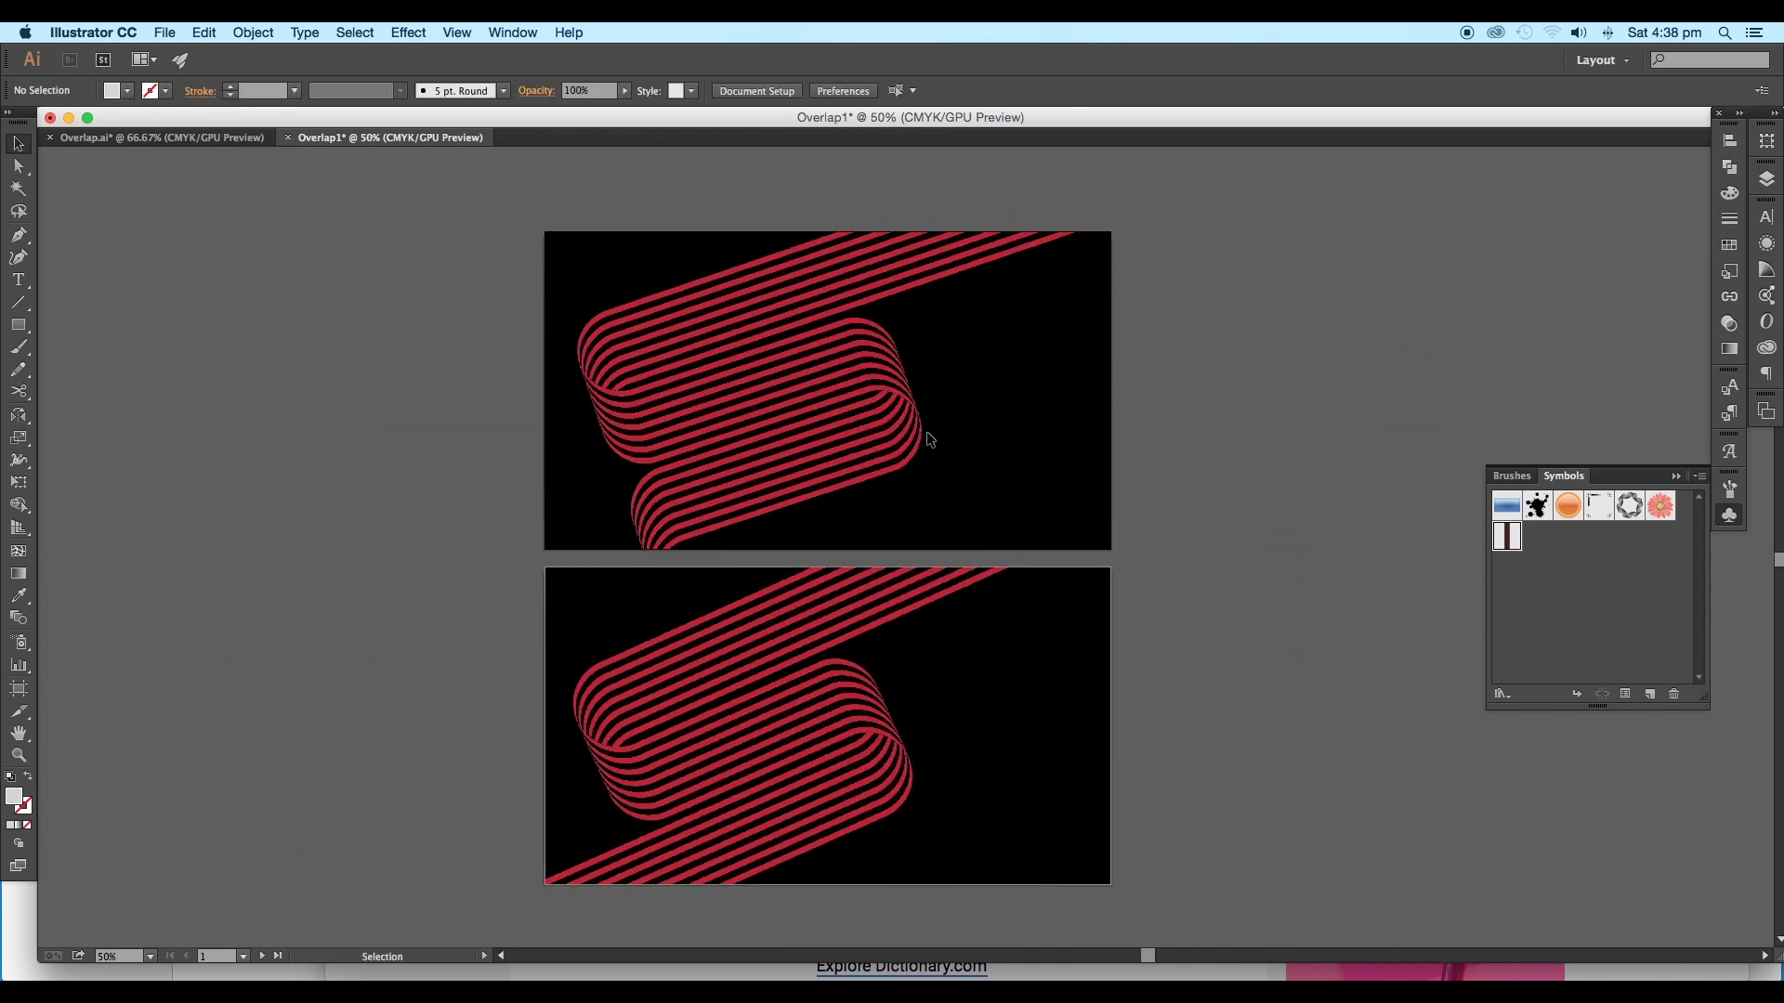
Open the striped pattern symbol for editing and lock its black background rectangle.
double_click(1506, 539)
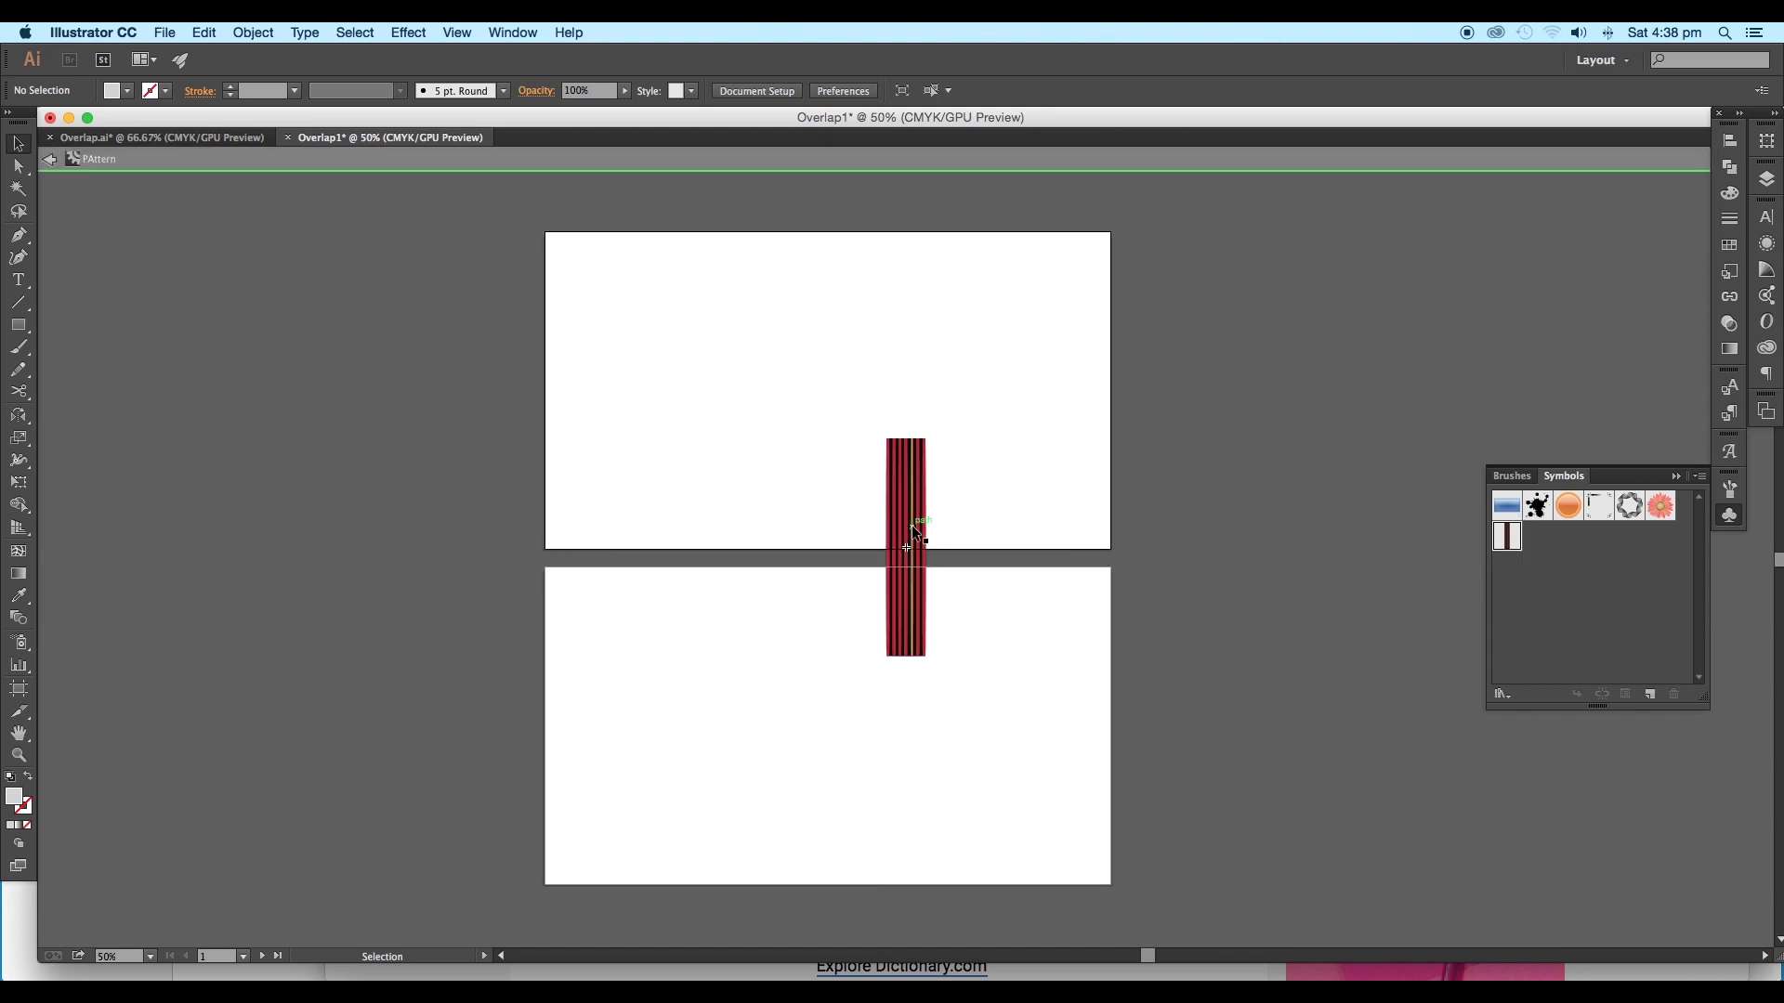
scroll(916, 531, up, 3)
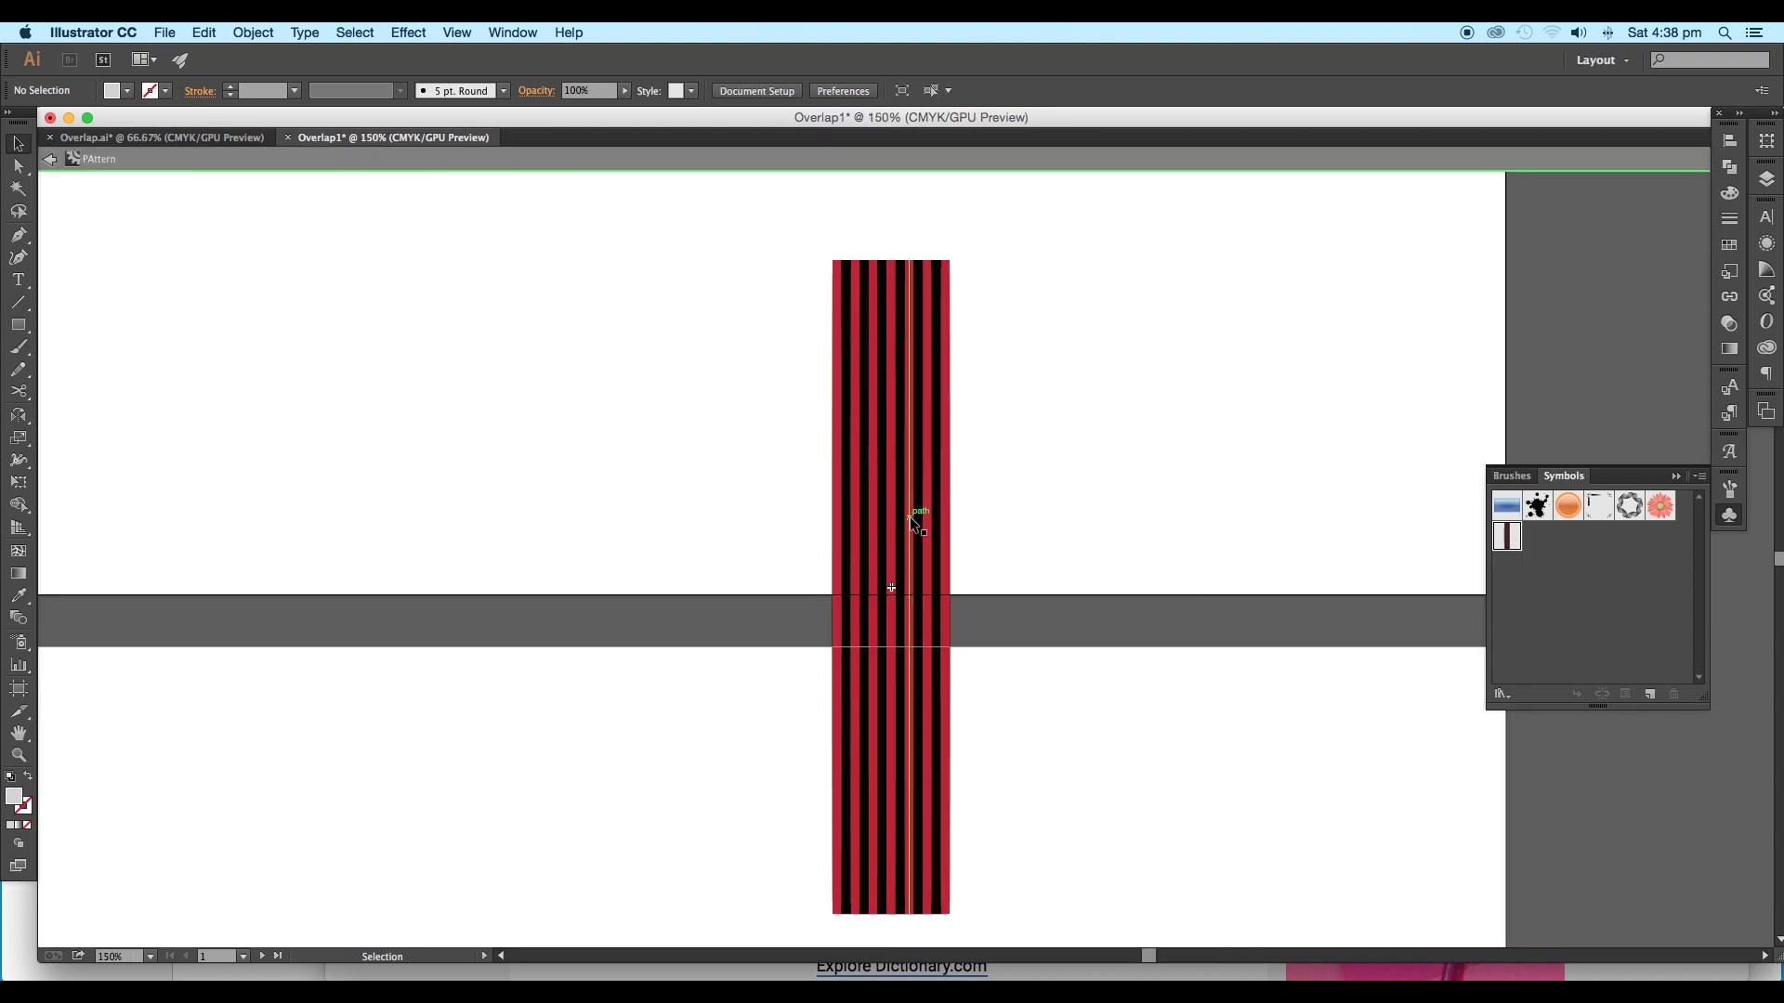
click(913, 523)
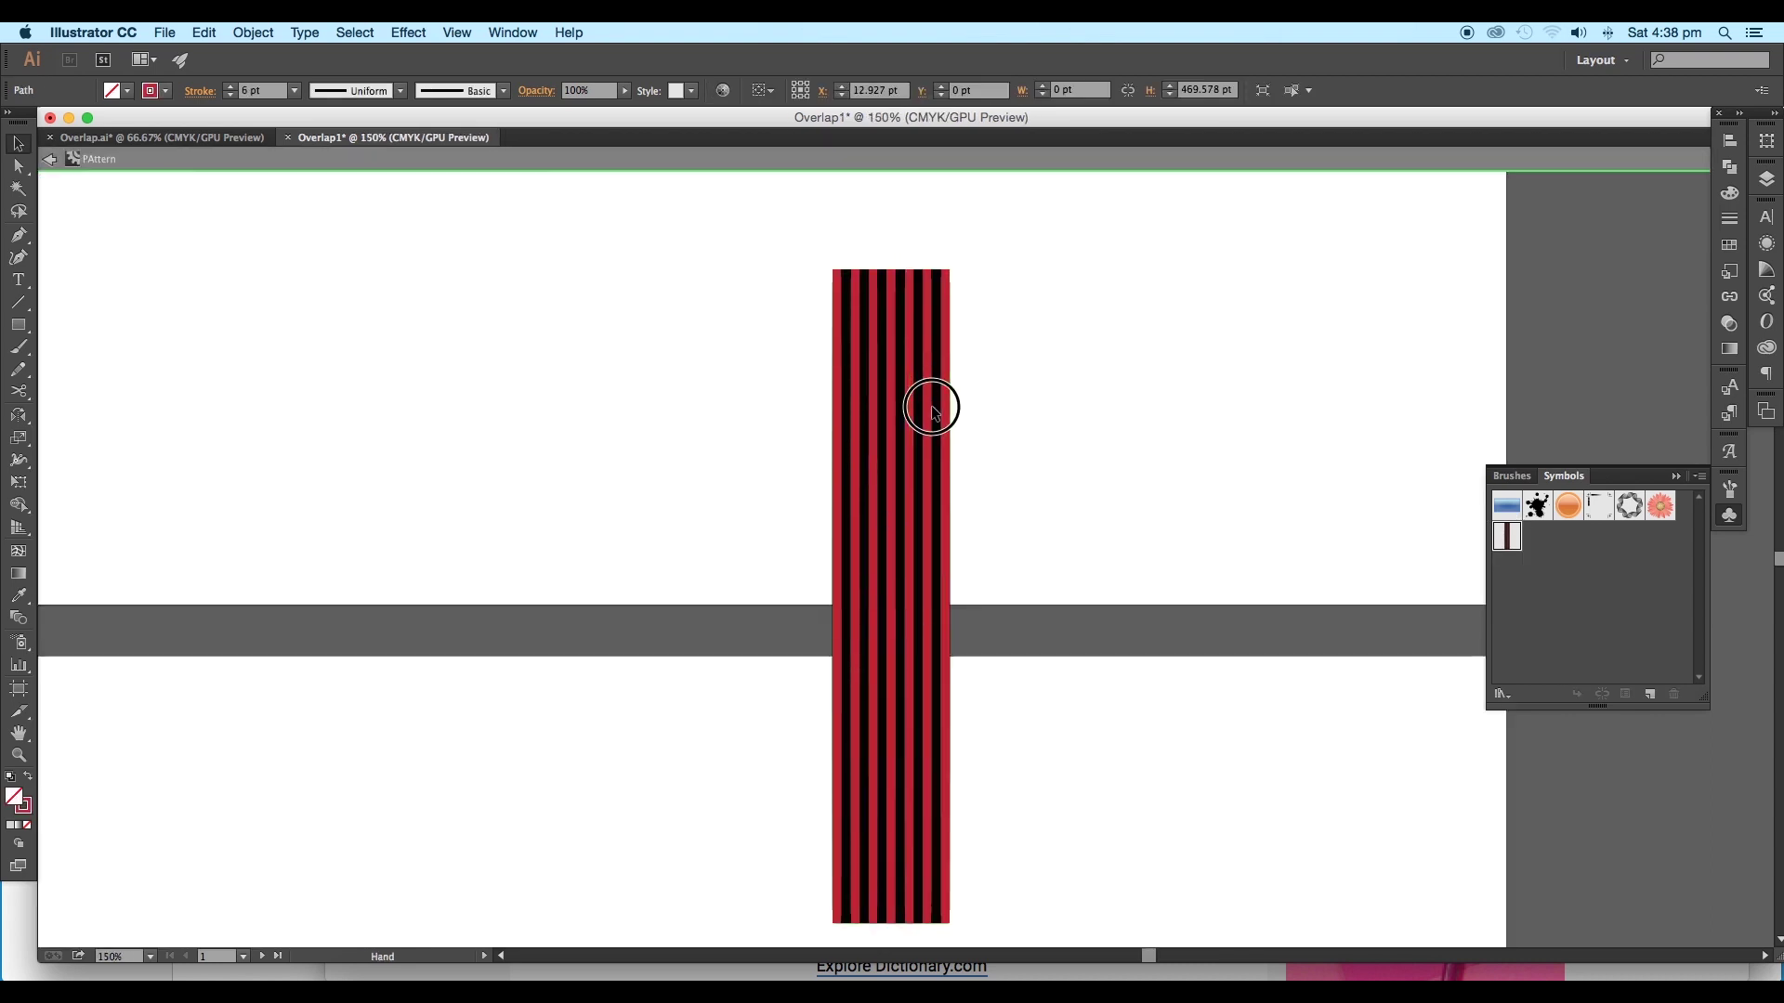
drag(928, 402, 924, 518)
scroll(921, 499, up, 1)
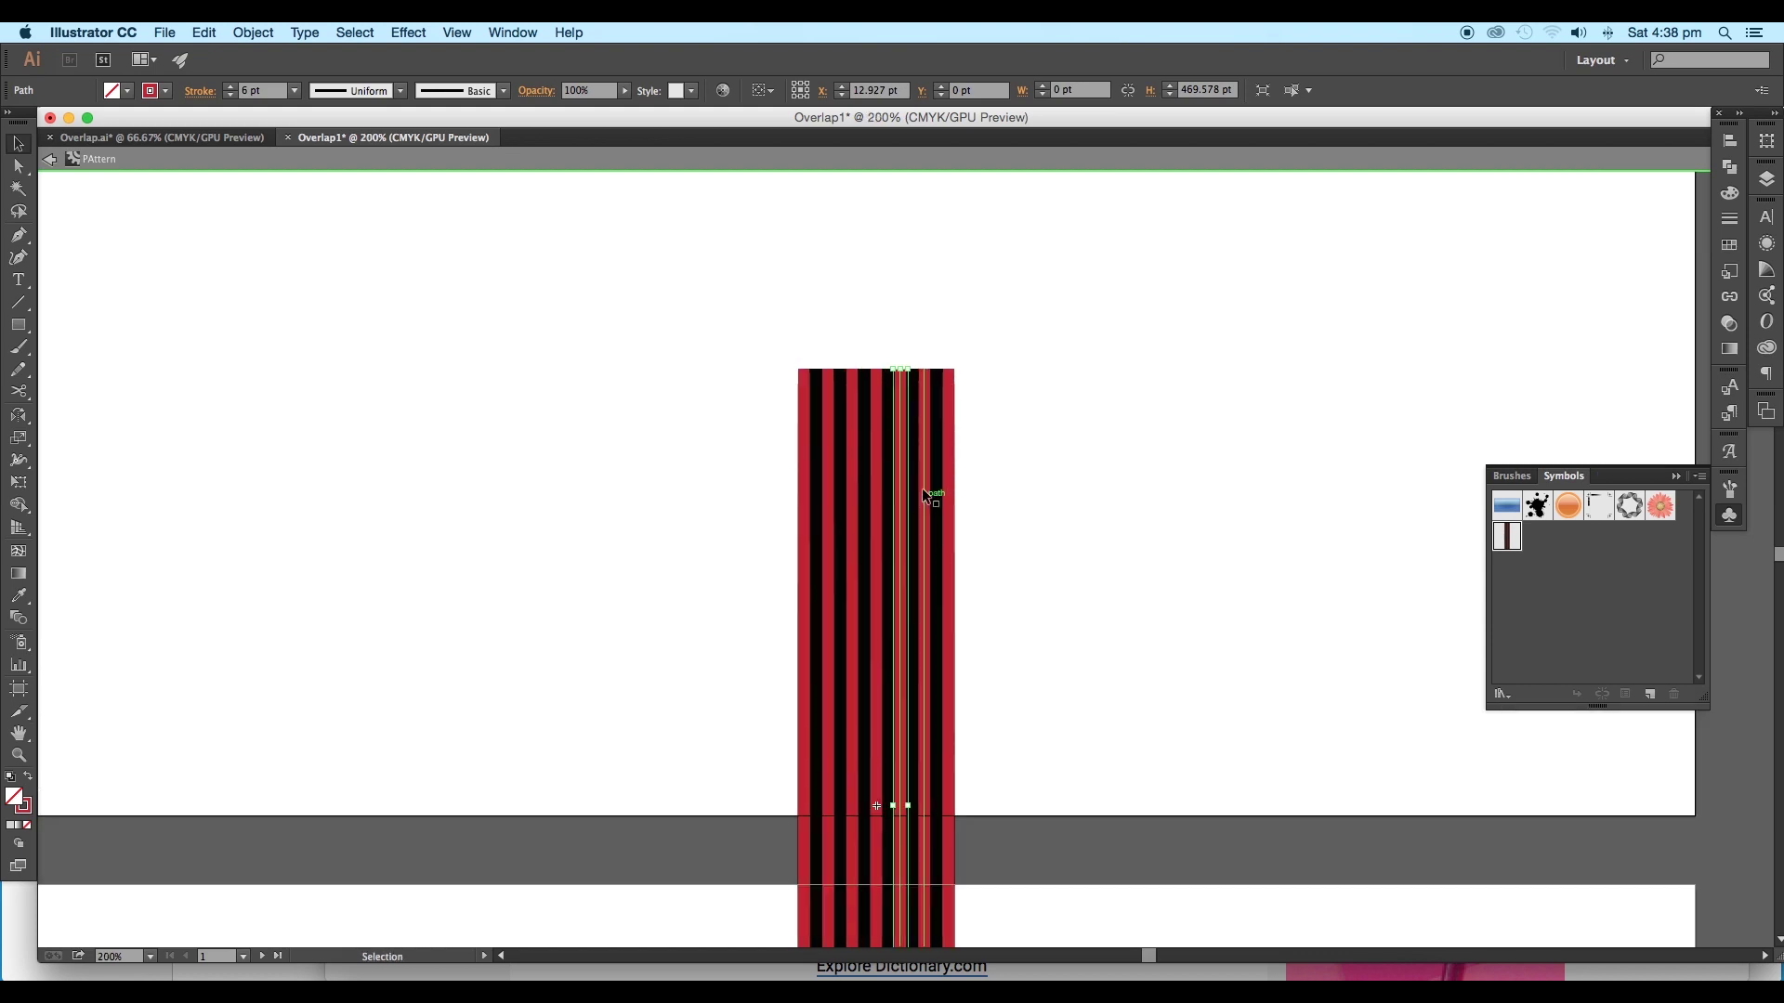
click(939, 420)
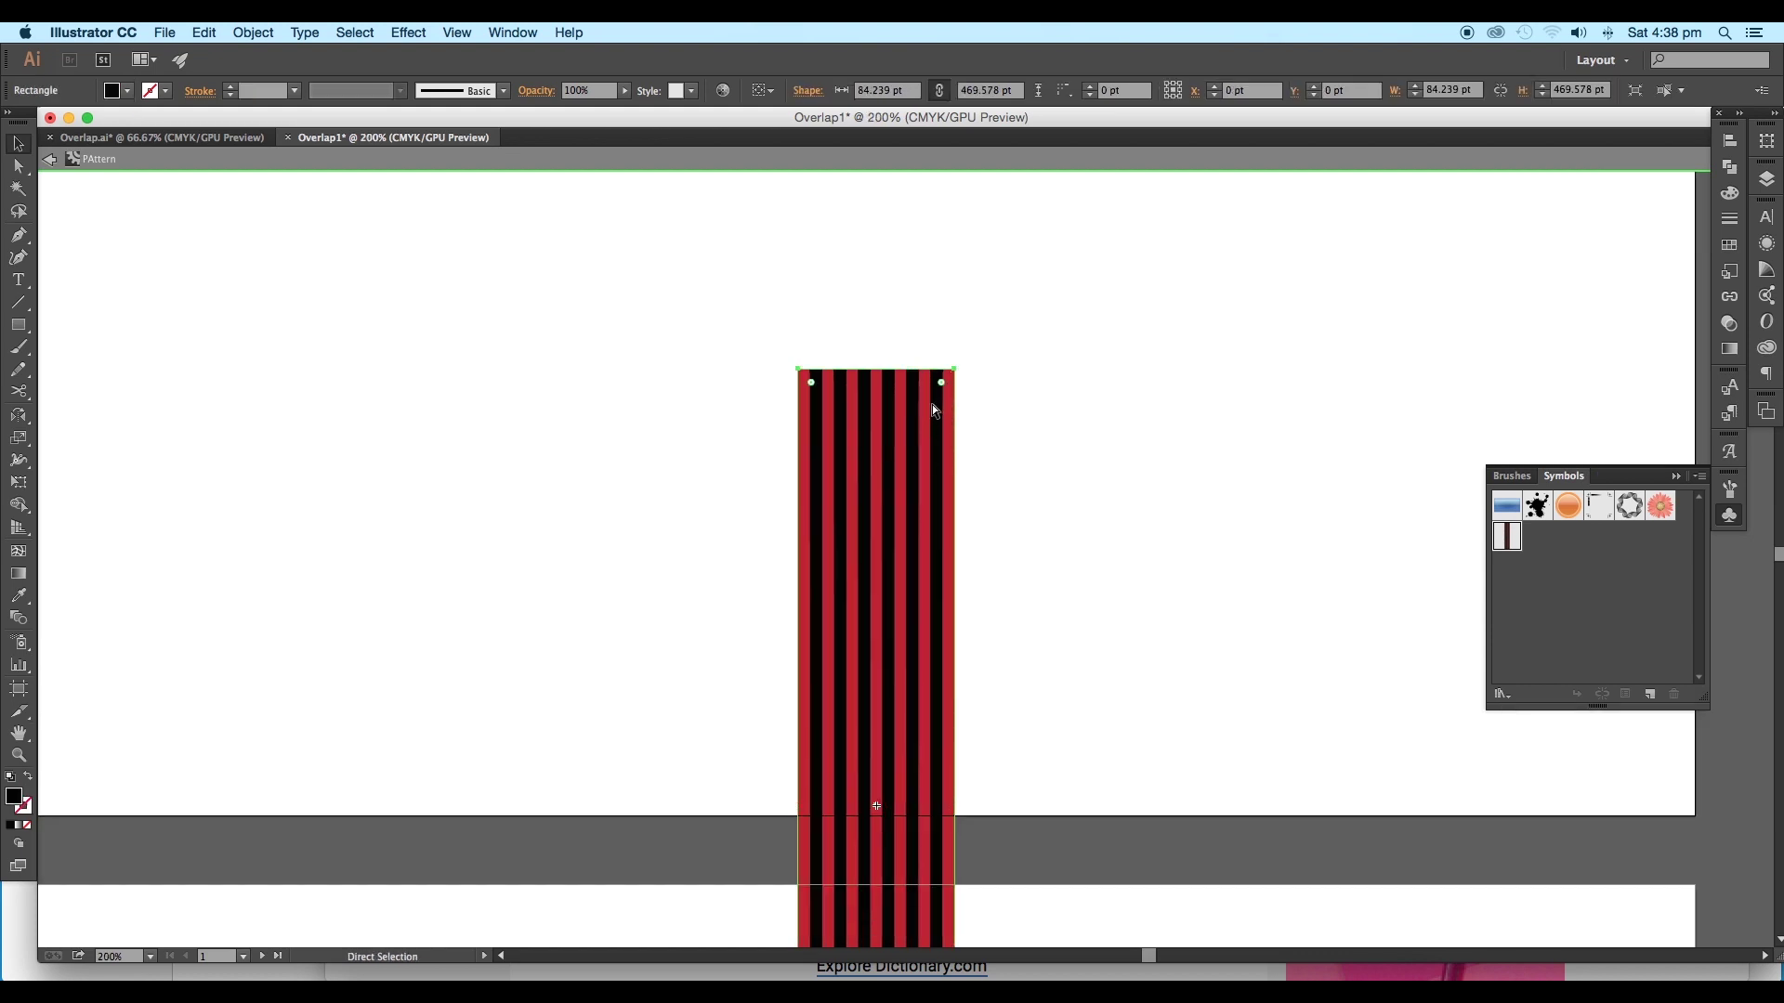
key(super+2)
Select all the red stripes in the pattern symbol and change their stroke colour to medium green.
drag(1106, 426, 569, 433)
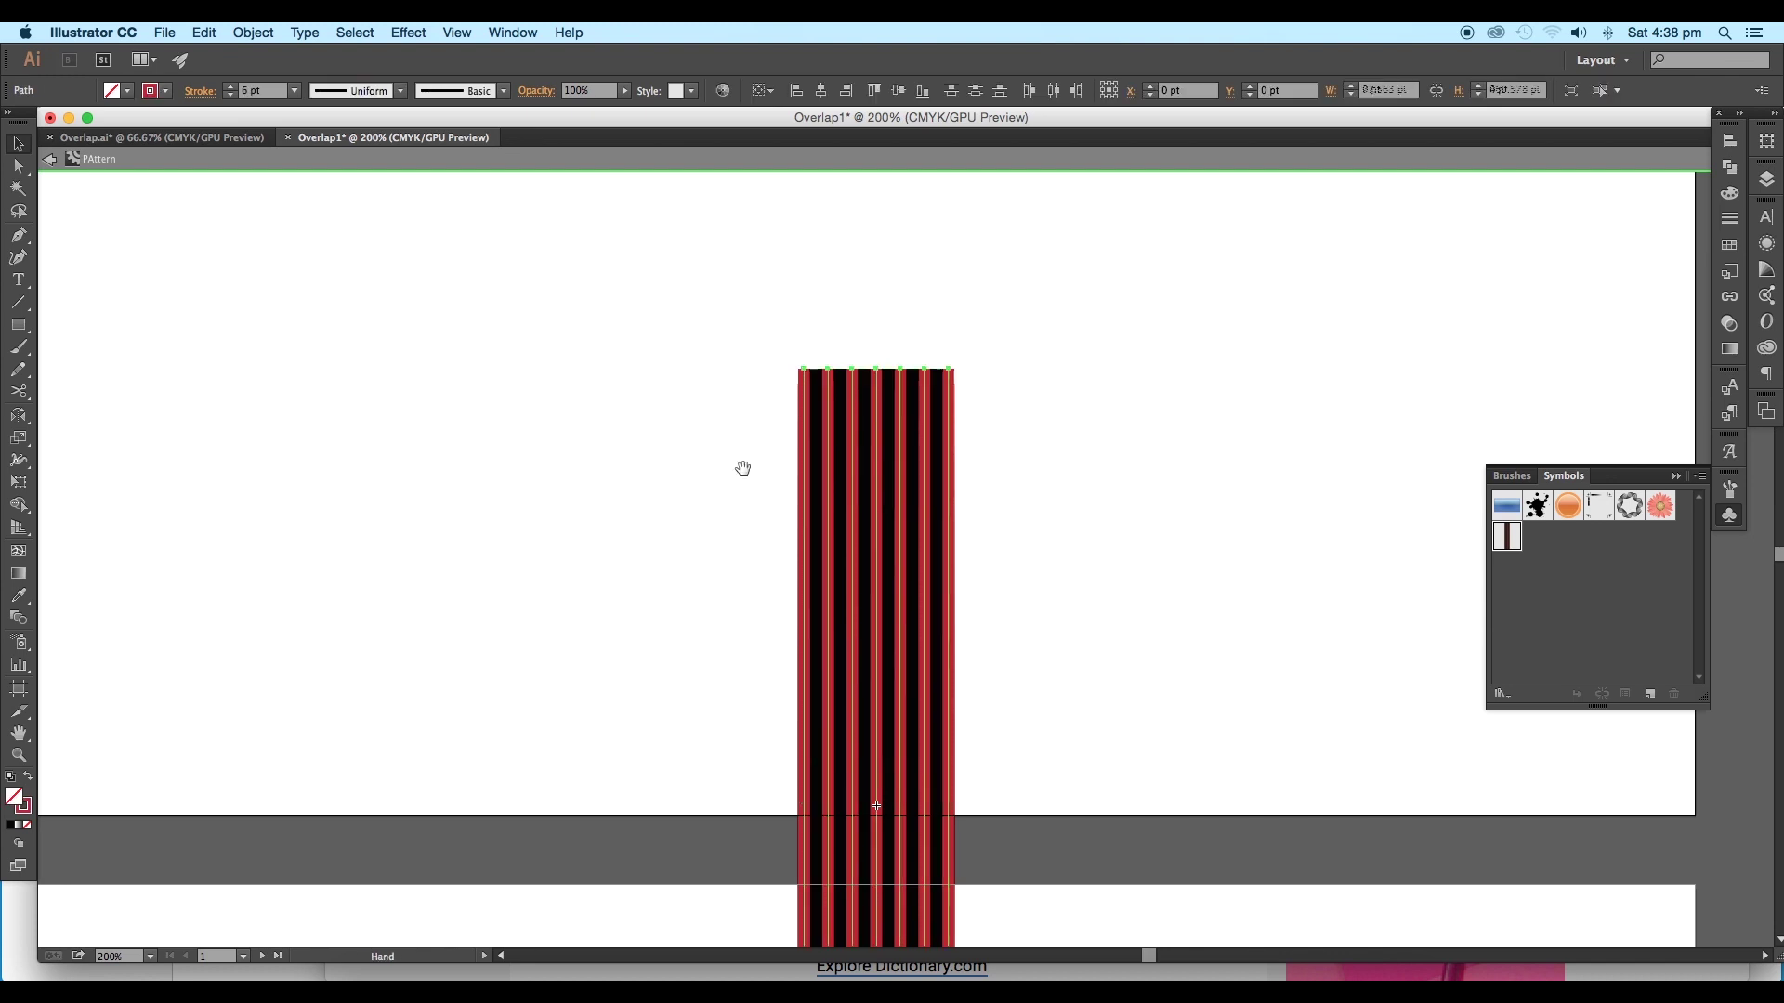
drag(765, 463, 723, 379)
click(166, 91)
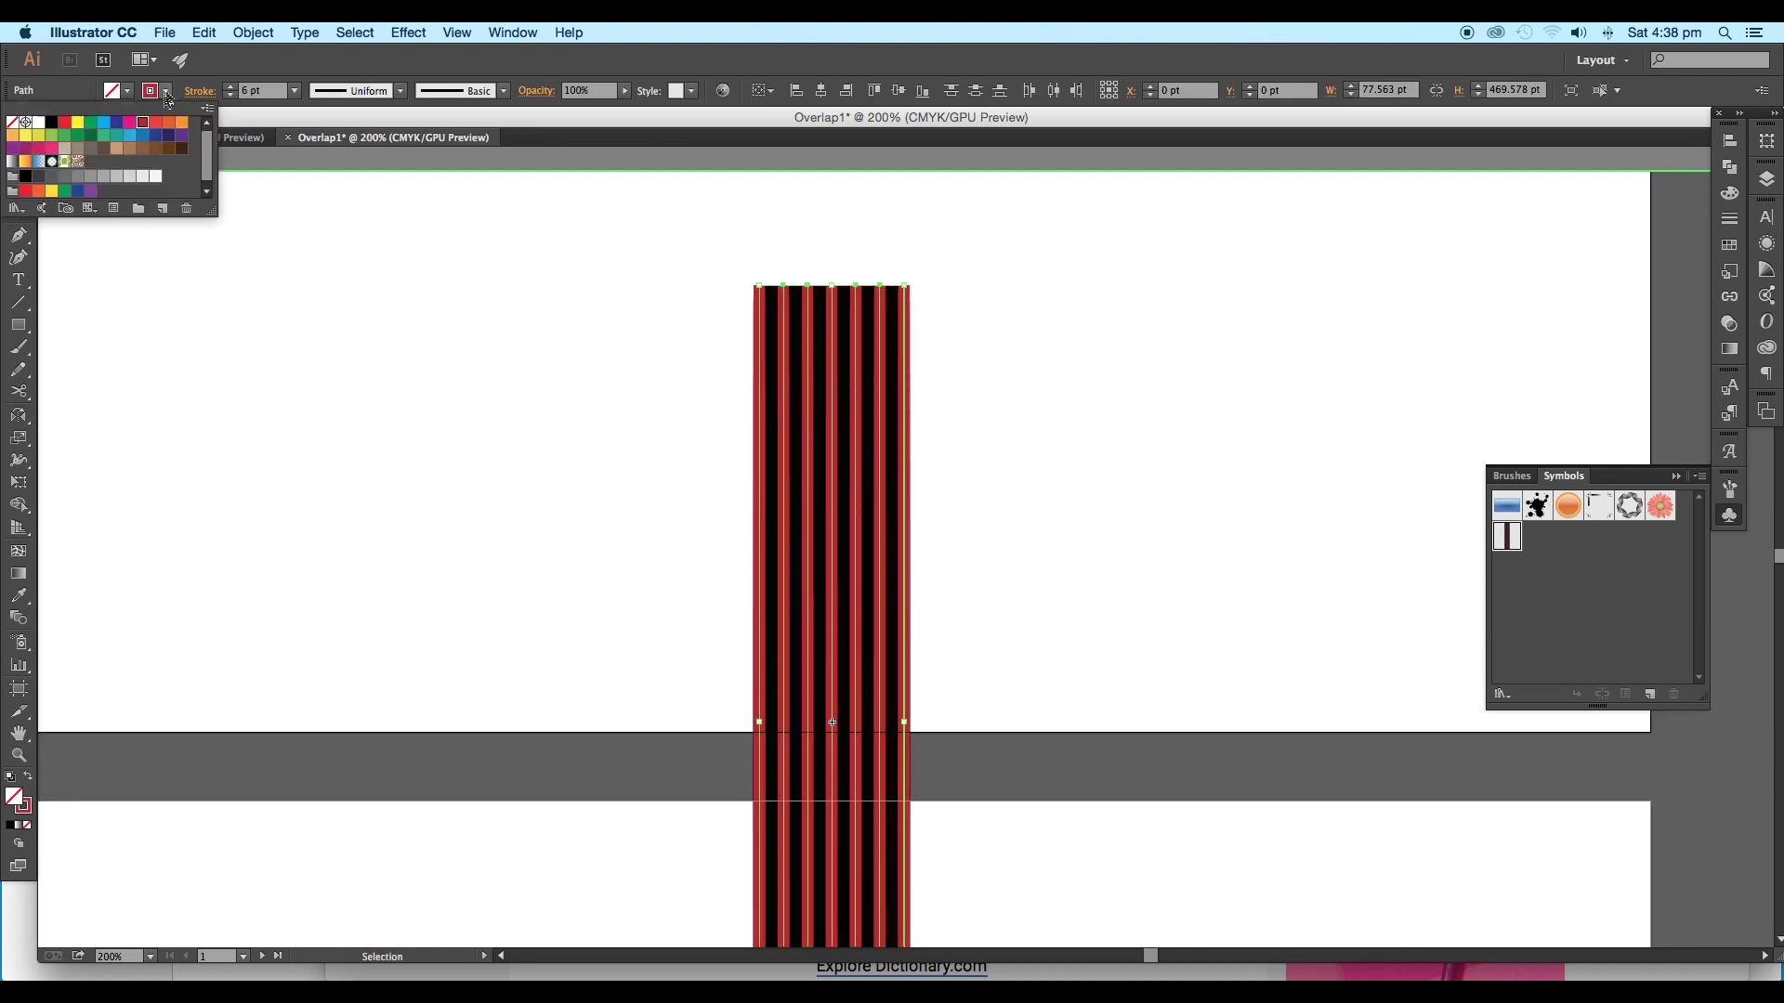
click(39, 140)
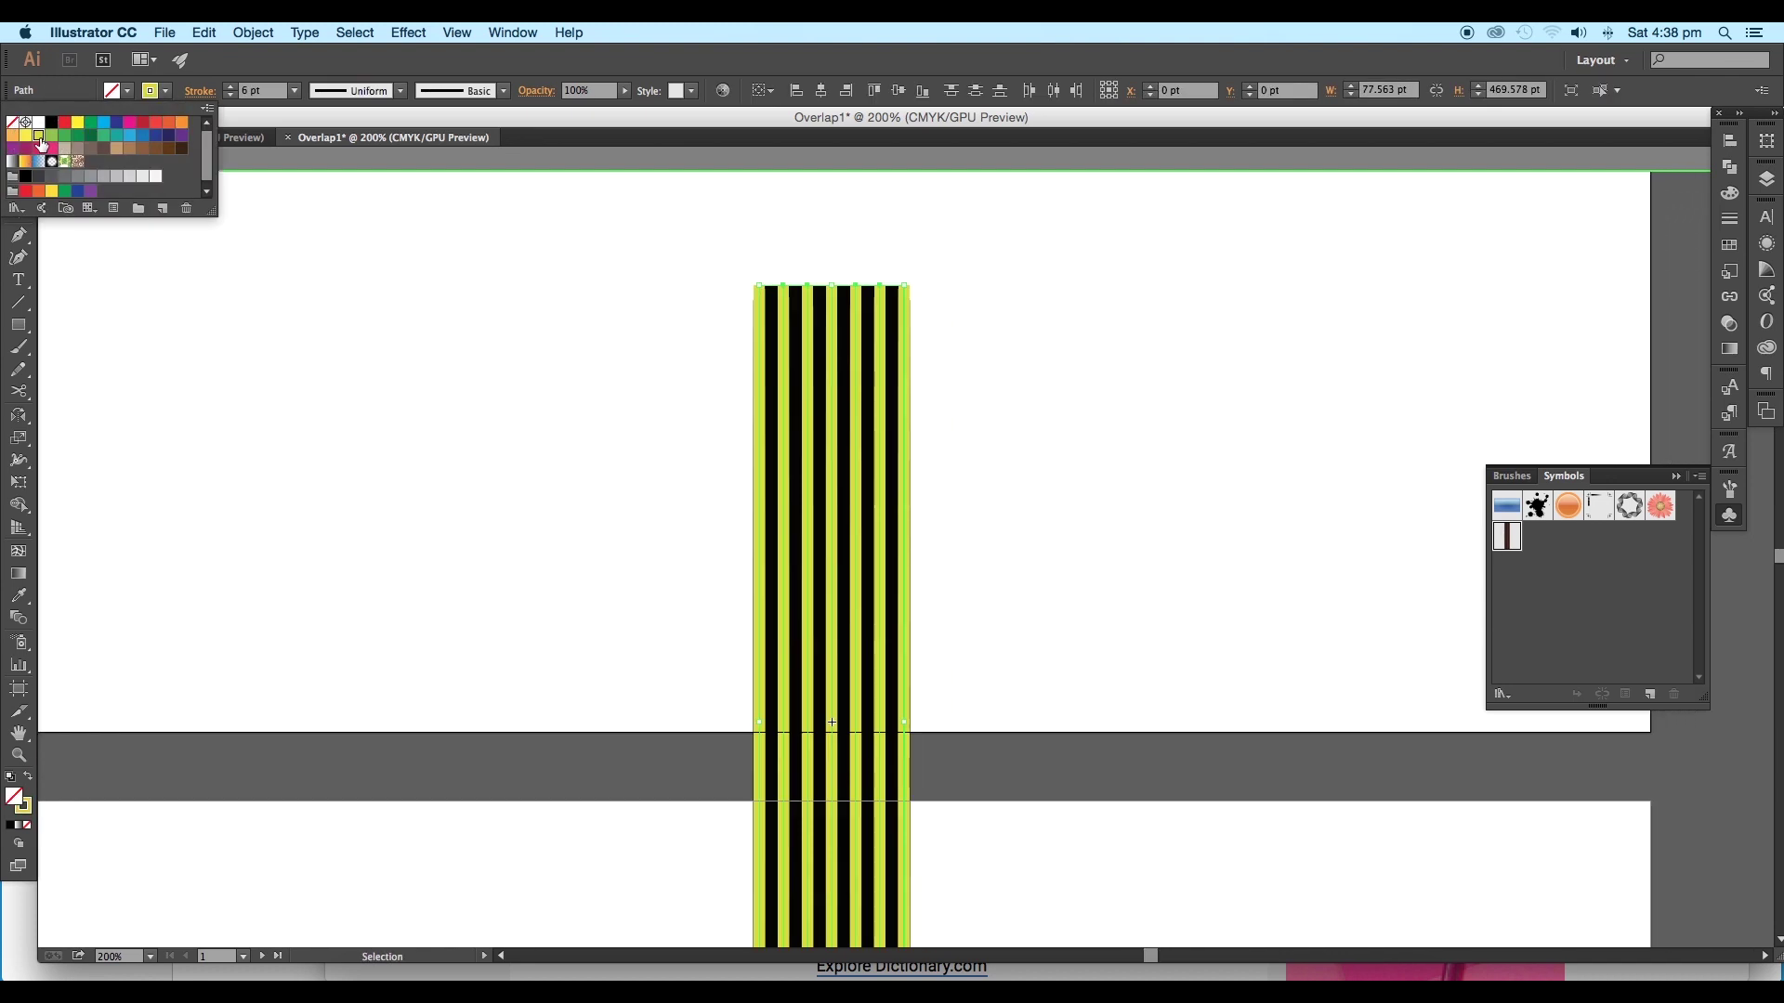
click(52, 135)
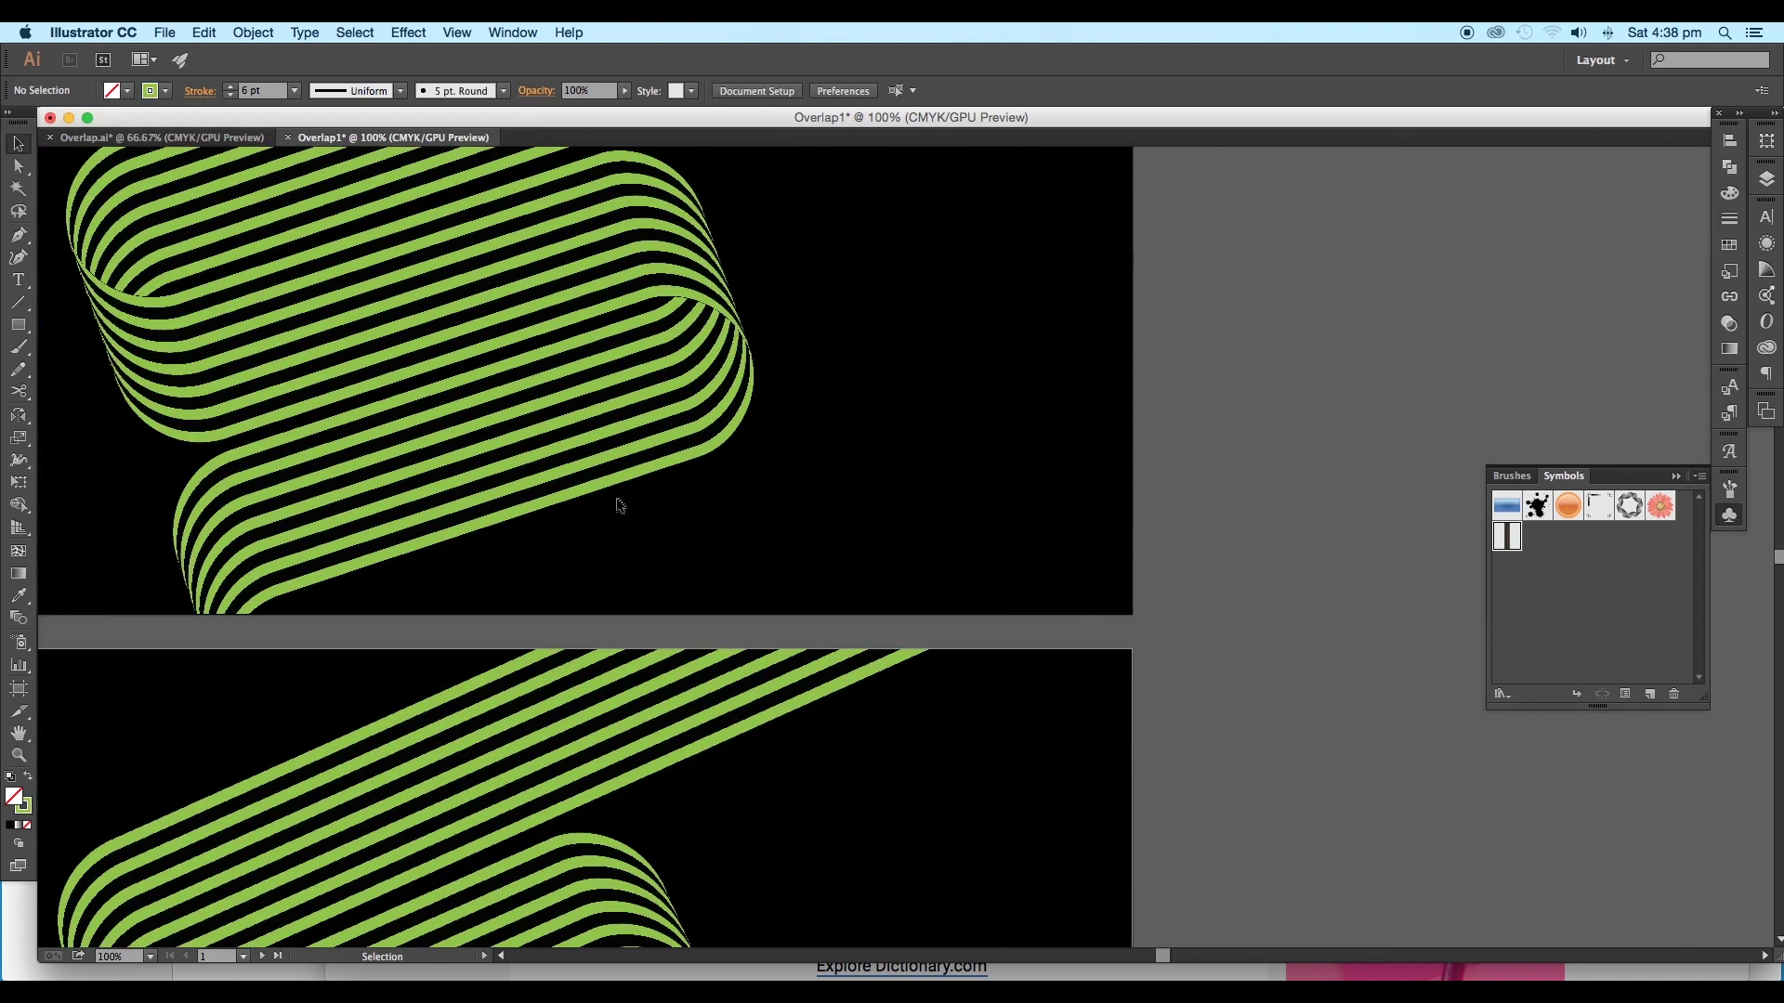
Leave symbol editing, add the white text OVERLAP on the first artboard's empty black area and enlarge it to about 51 pt.
scroll(967, 578, down, 3)
drag(1125, 658, 1126, 548)
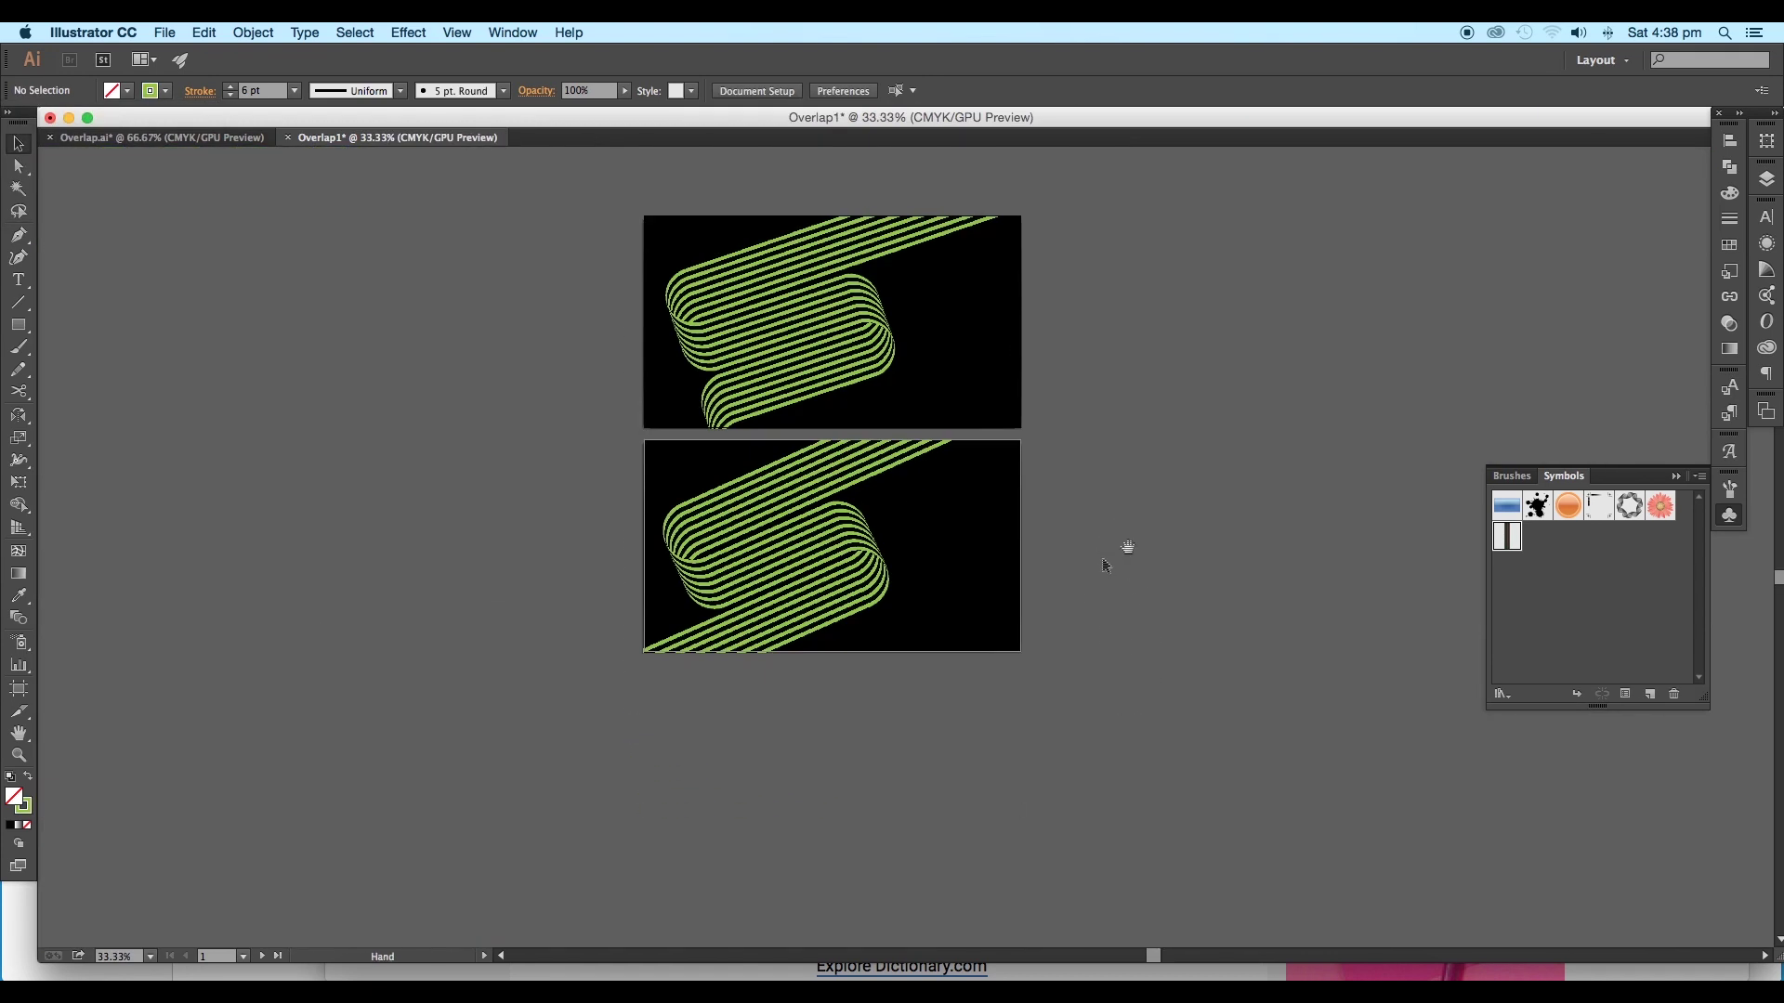
scroll(978, 593, up, 4)
key(super+minus)
key(super+minus)
scroll(911, 800, up, 2)
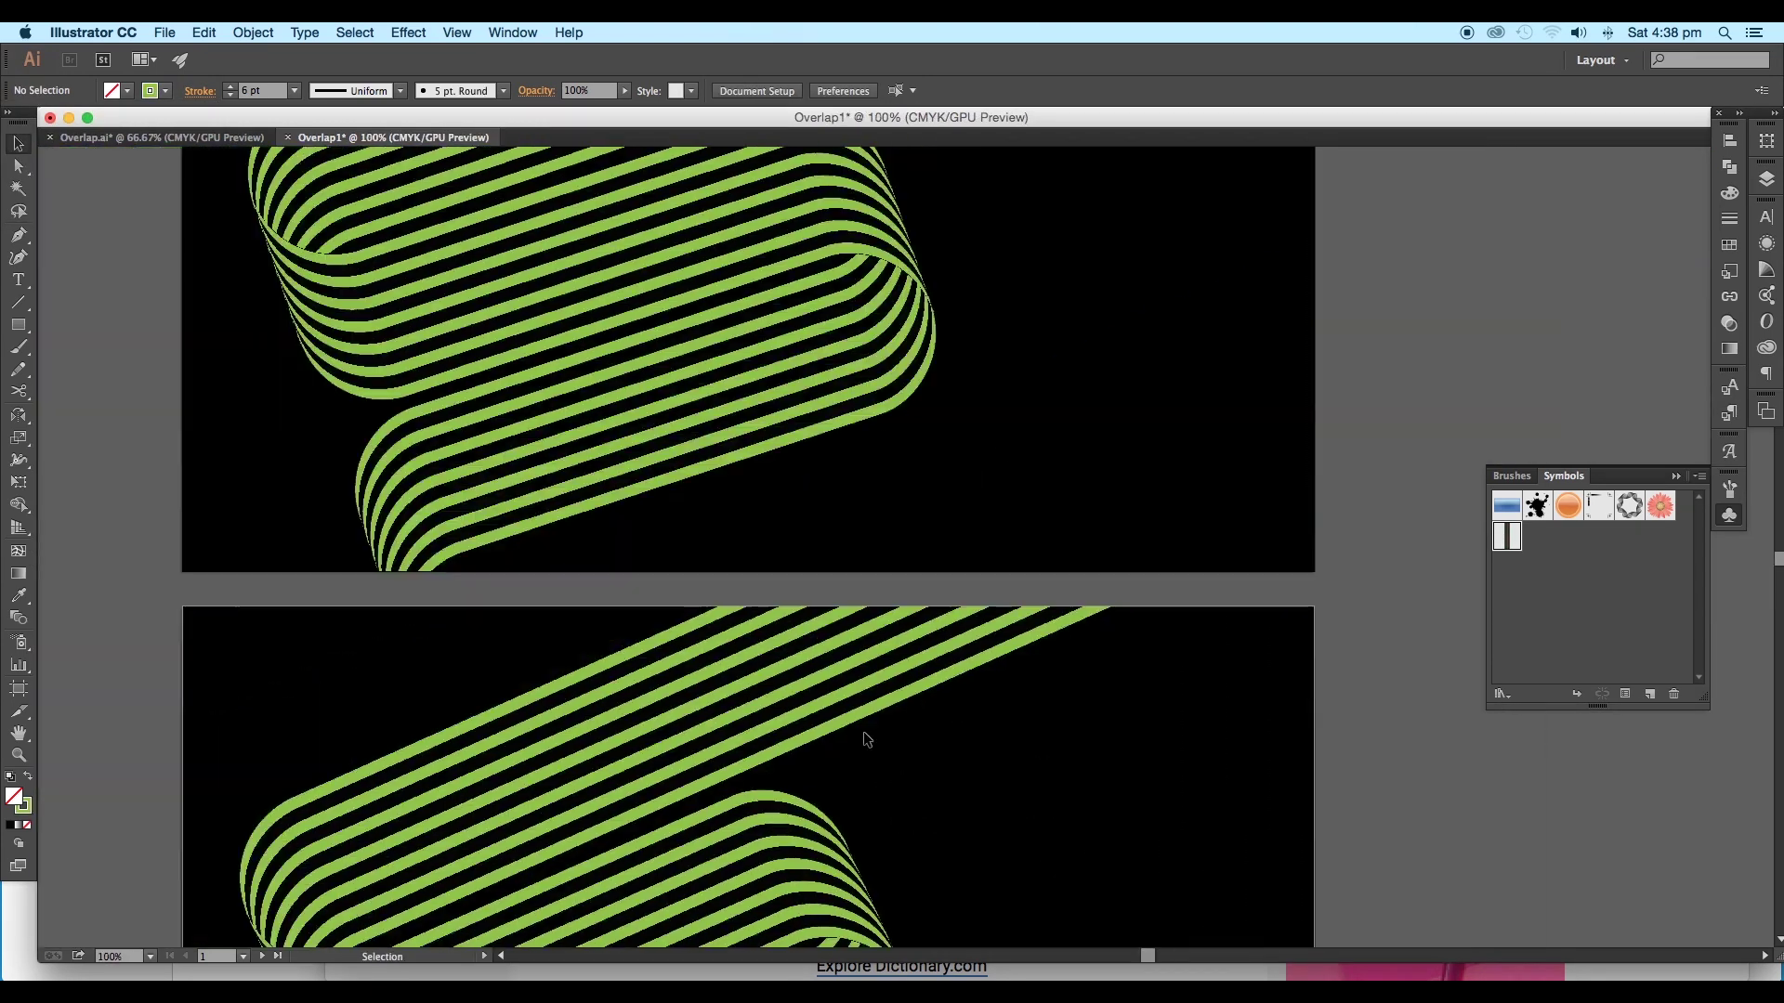
key(t)
click(971, 359)
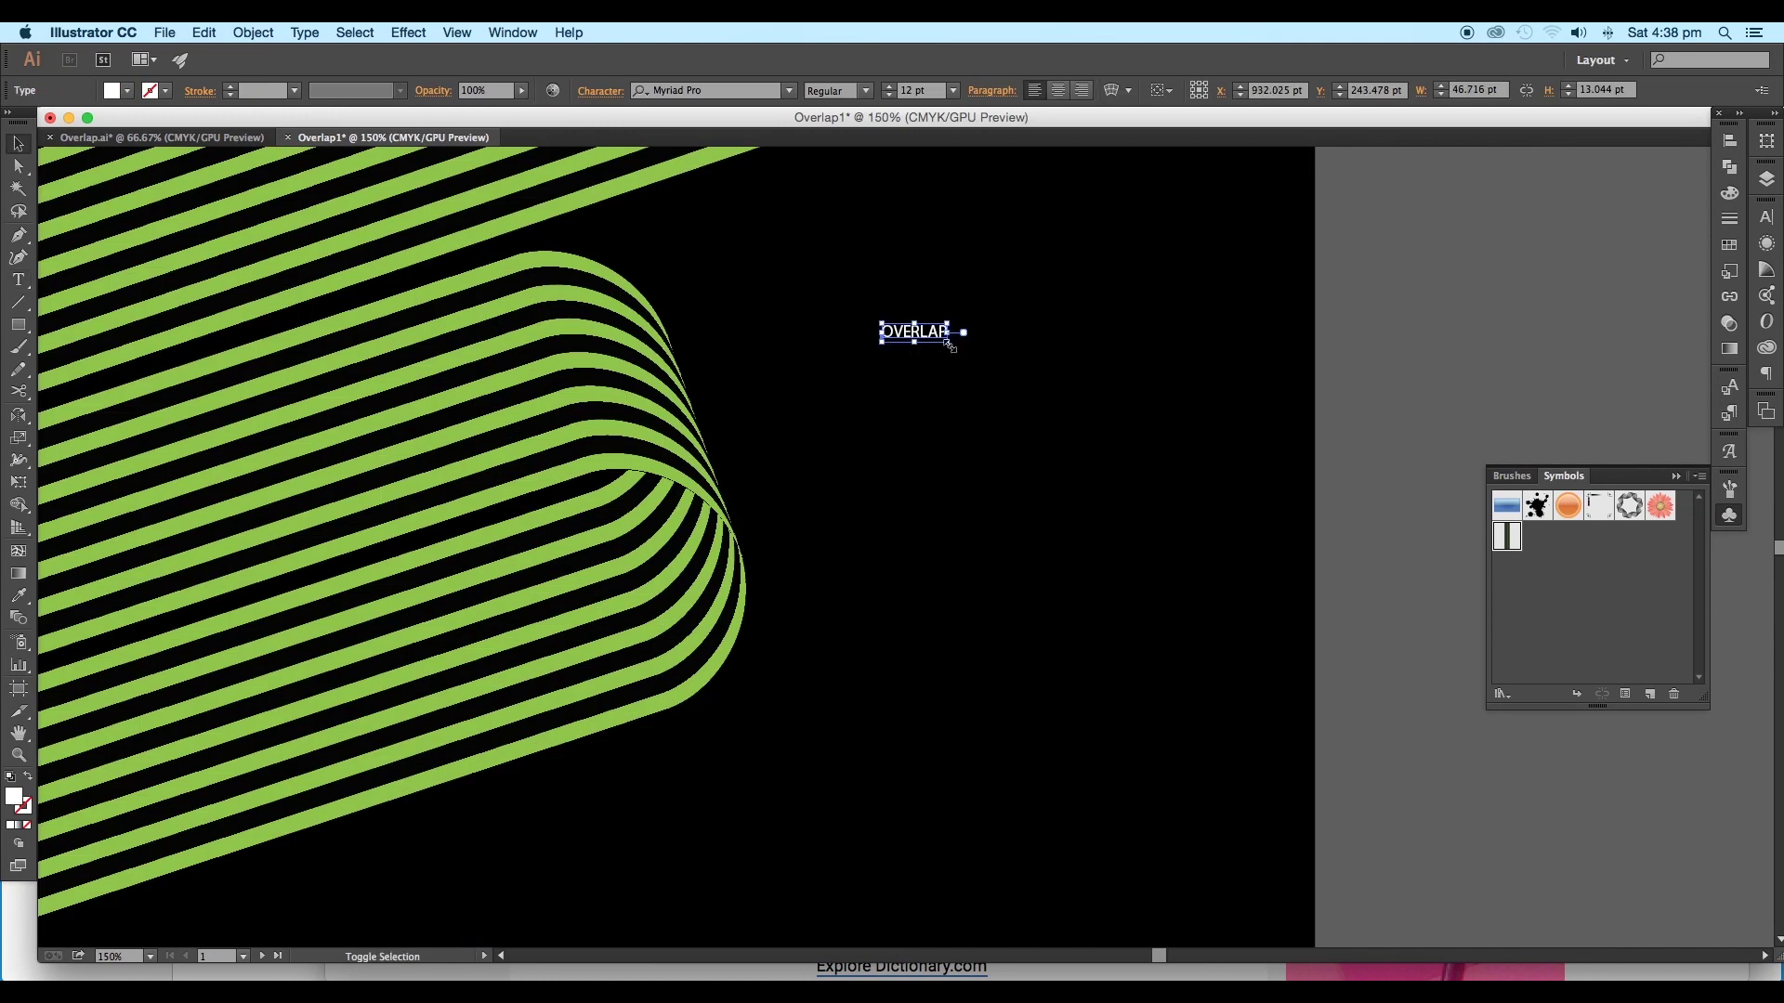
drag(950, 346, 1135, 418)
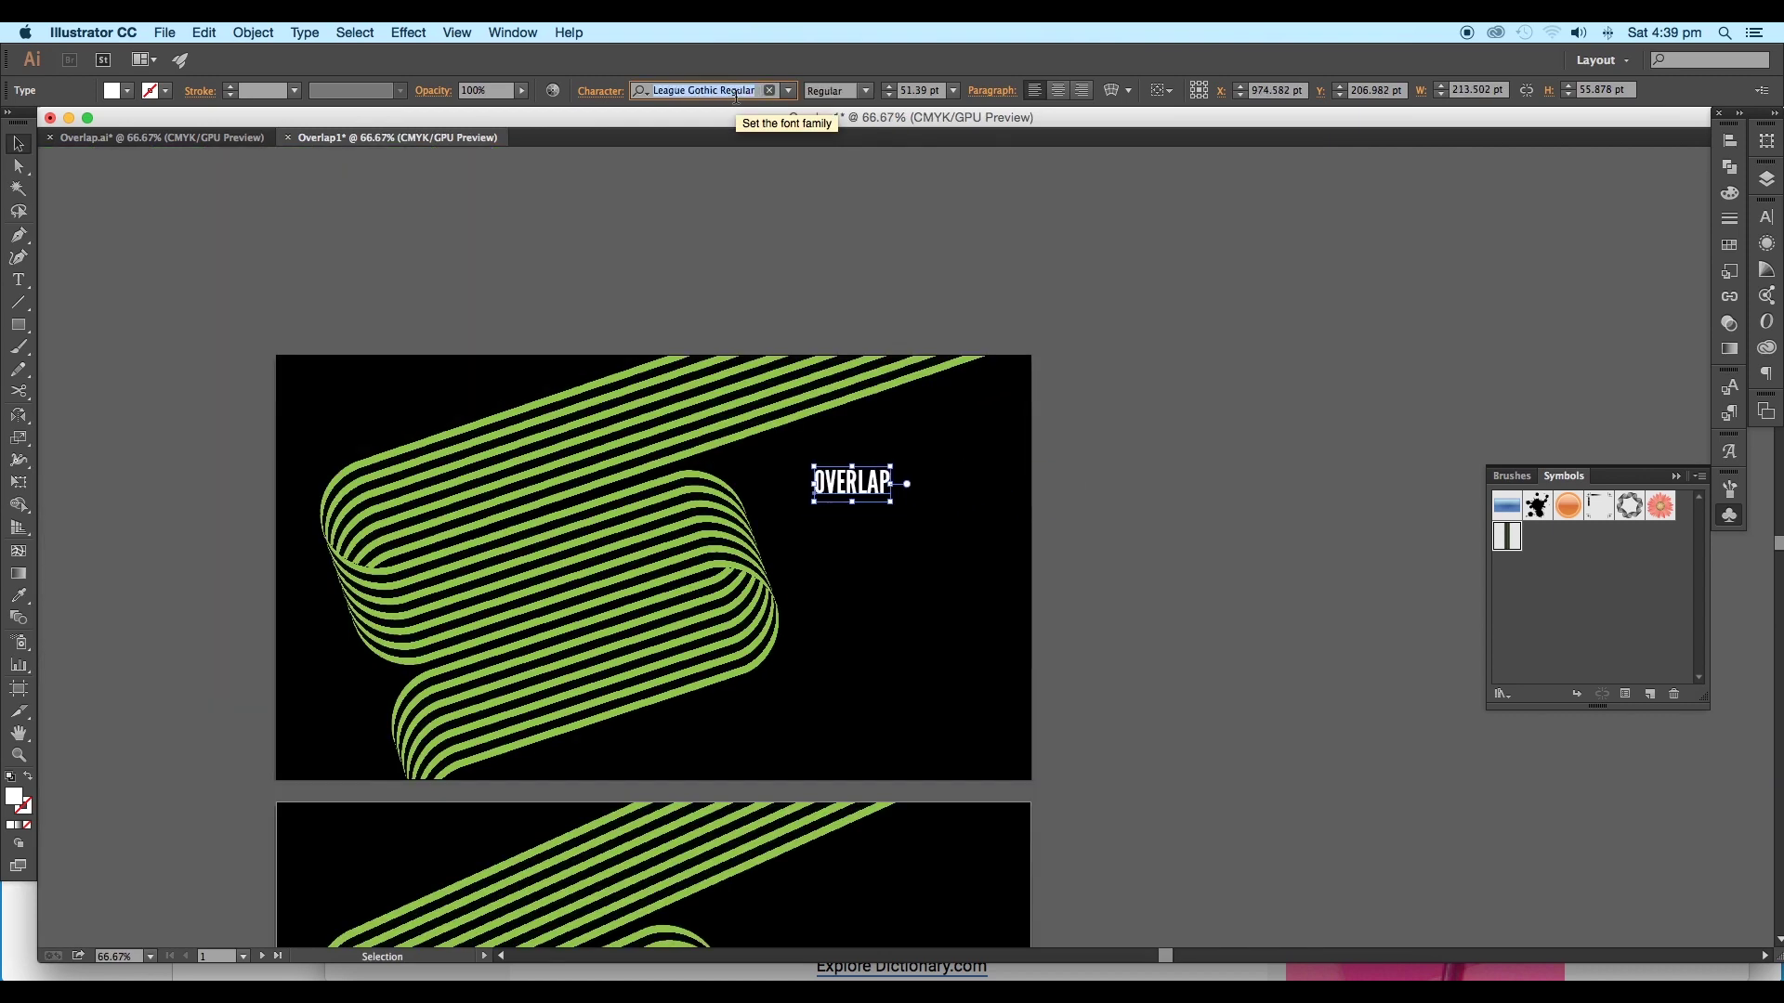
Set the OVERLAP title's font to Futura Medium.
key(Up)
key(Up)
key(Up)
key(Up)
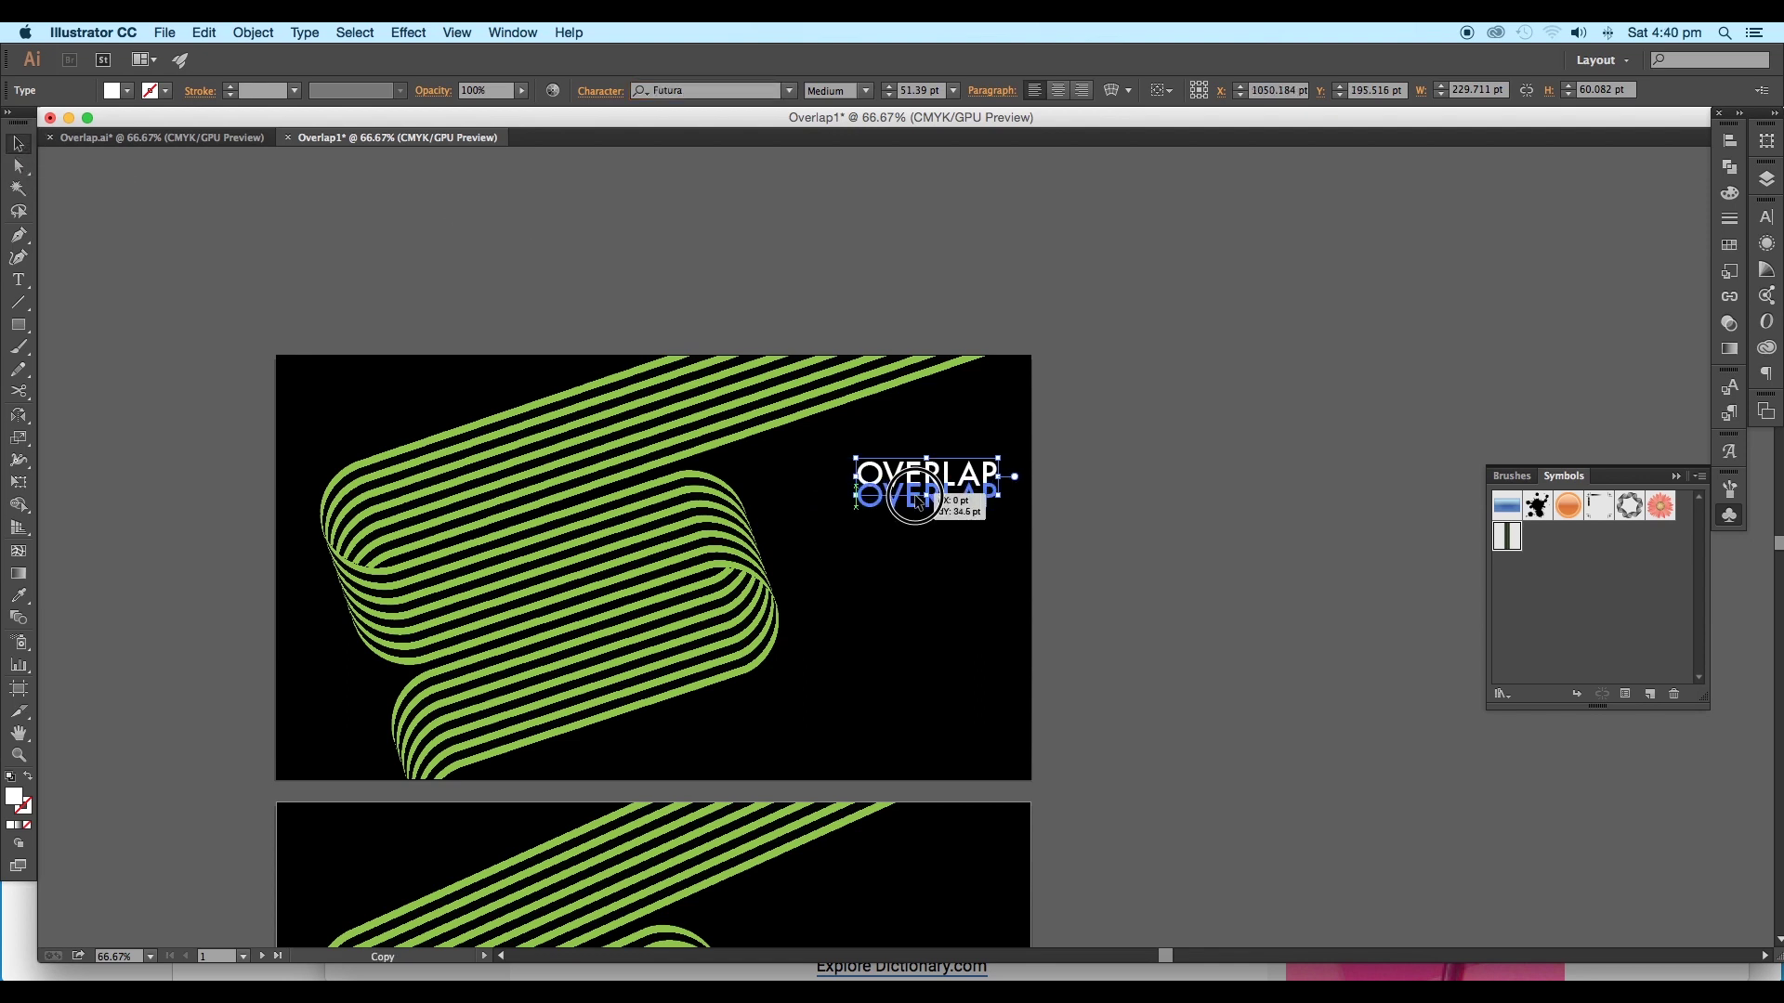
Duplicate the title directly below itself, change the copy to "Blending Vector Design" and shrink it to about 24 pt.
drag(918, 499, 918, 509)
scroll(918, 510, down, 1)
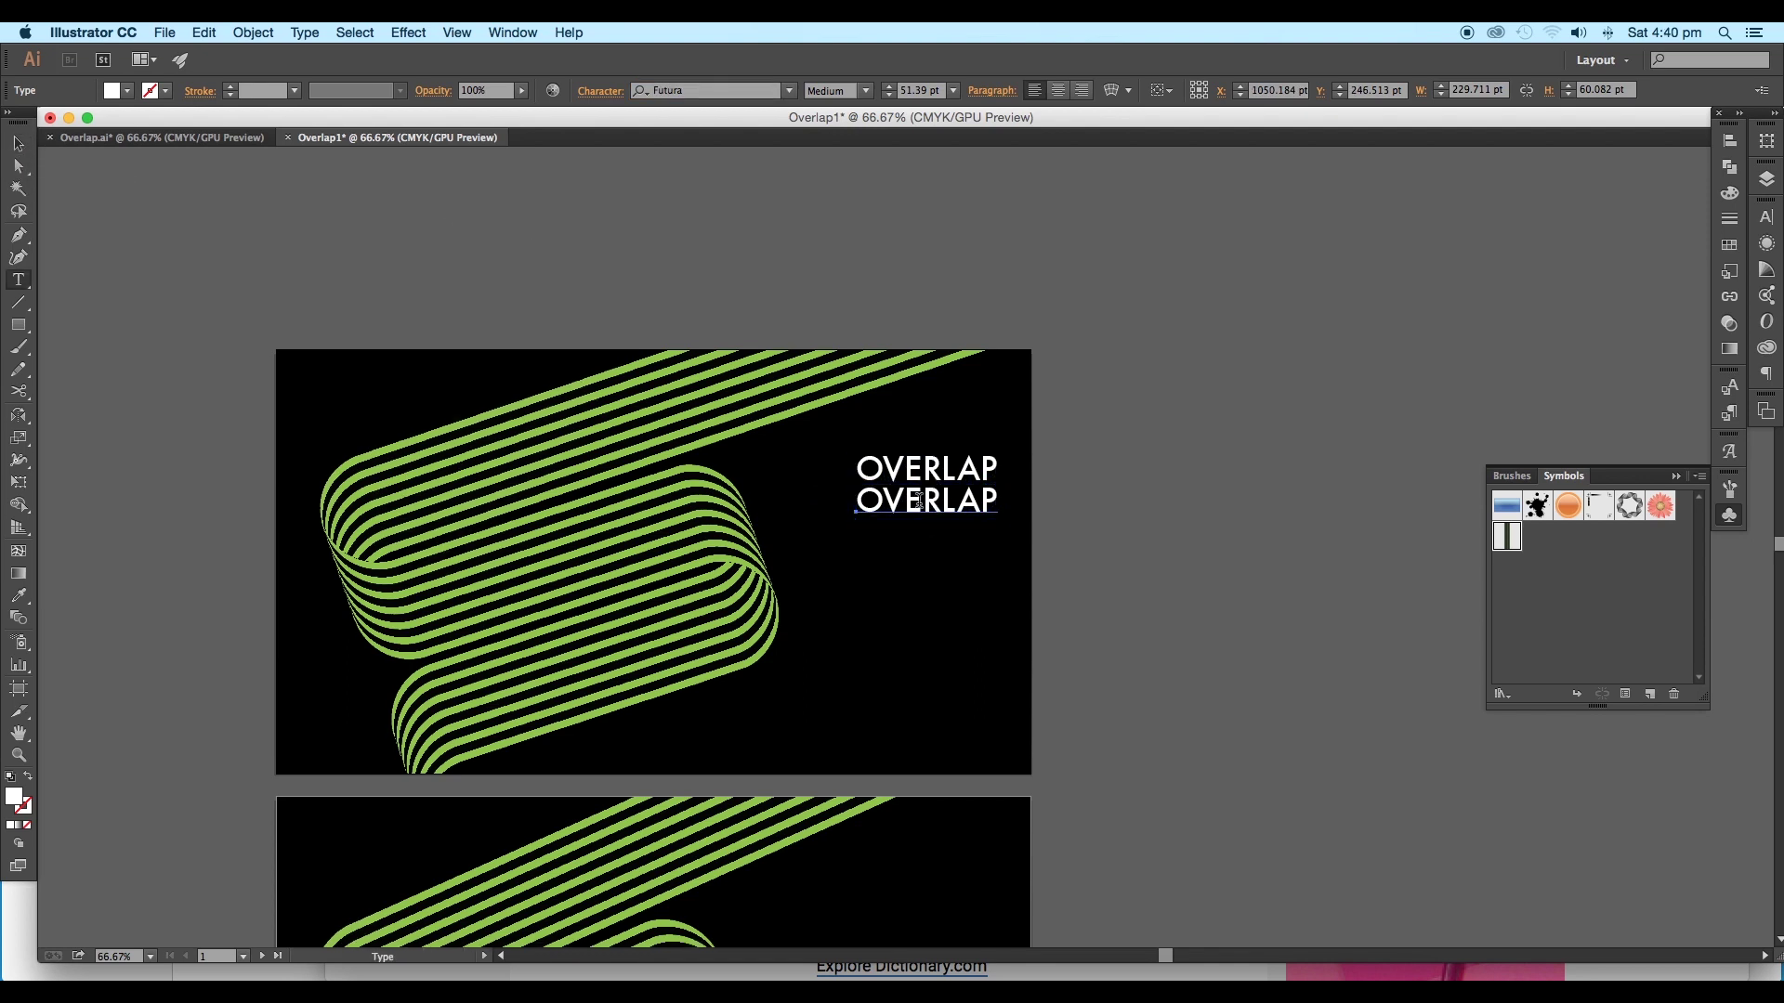
double_click(918, 501)
text(Blending Vector Design)
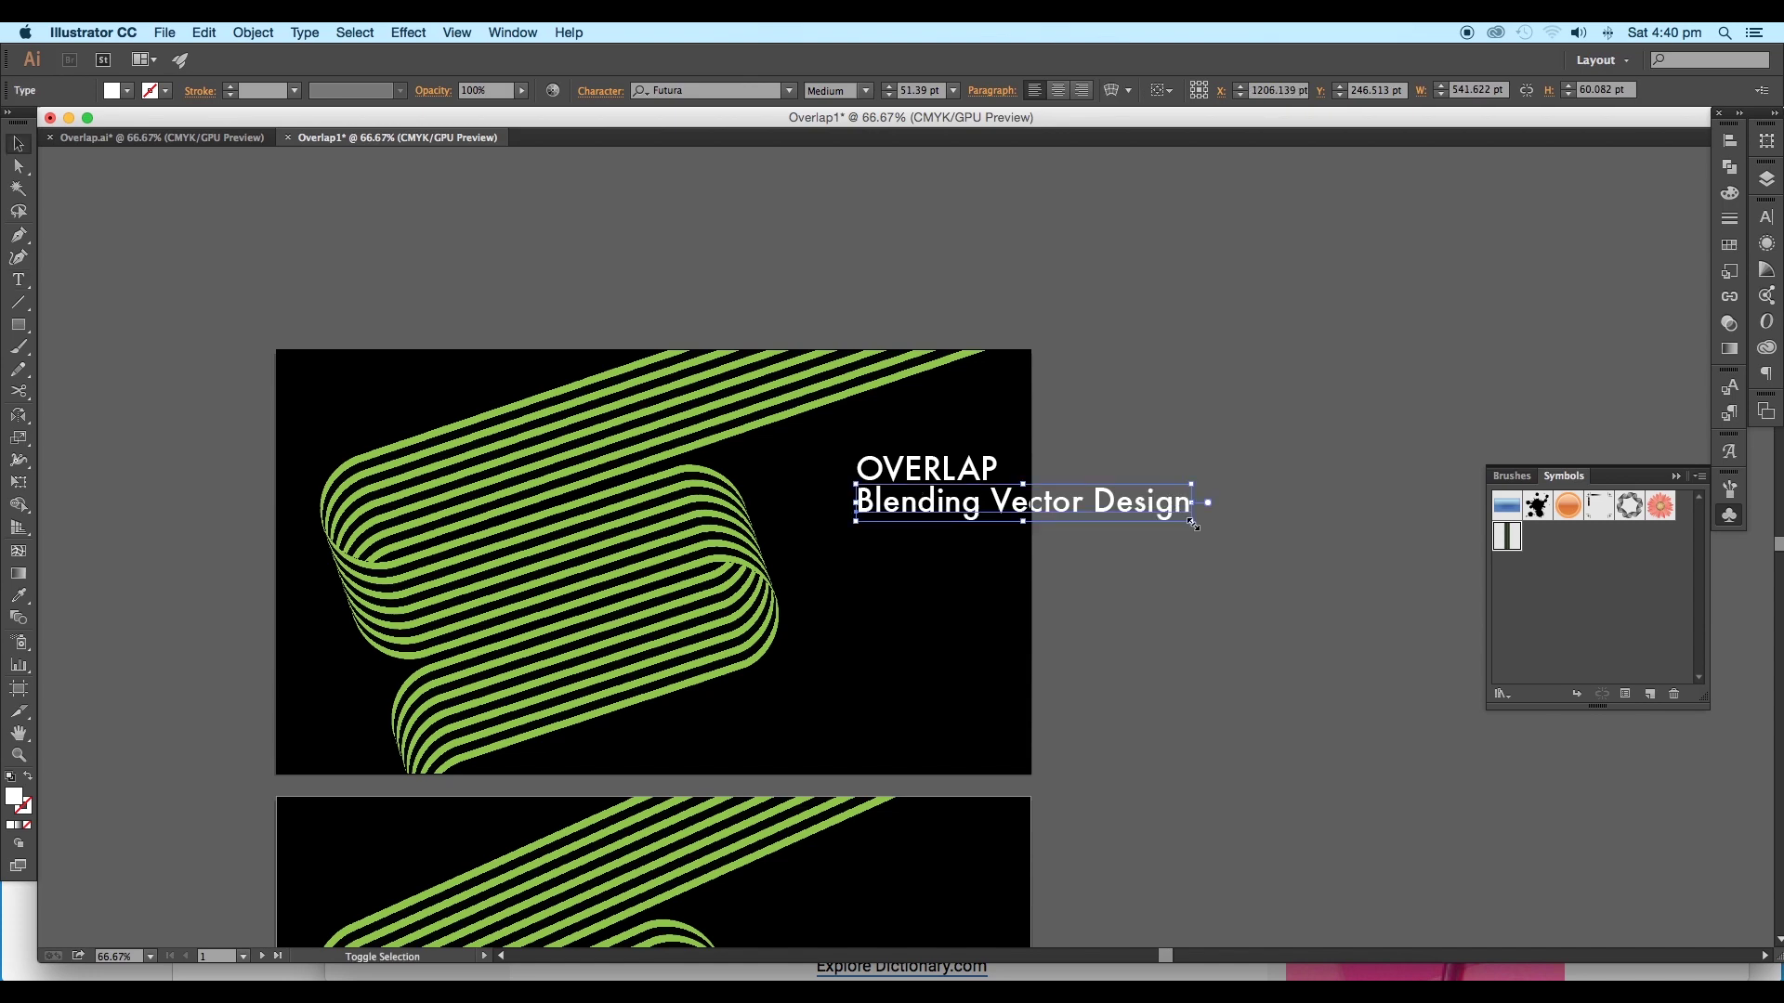
key(Escape)
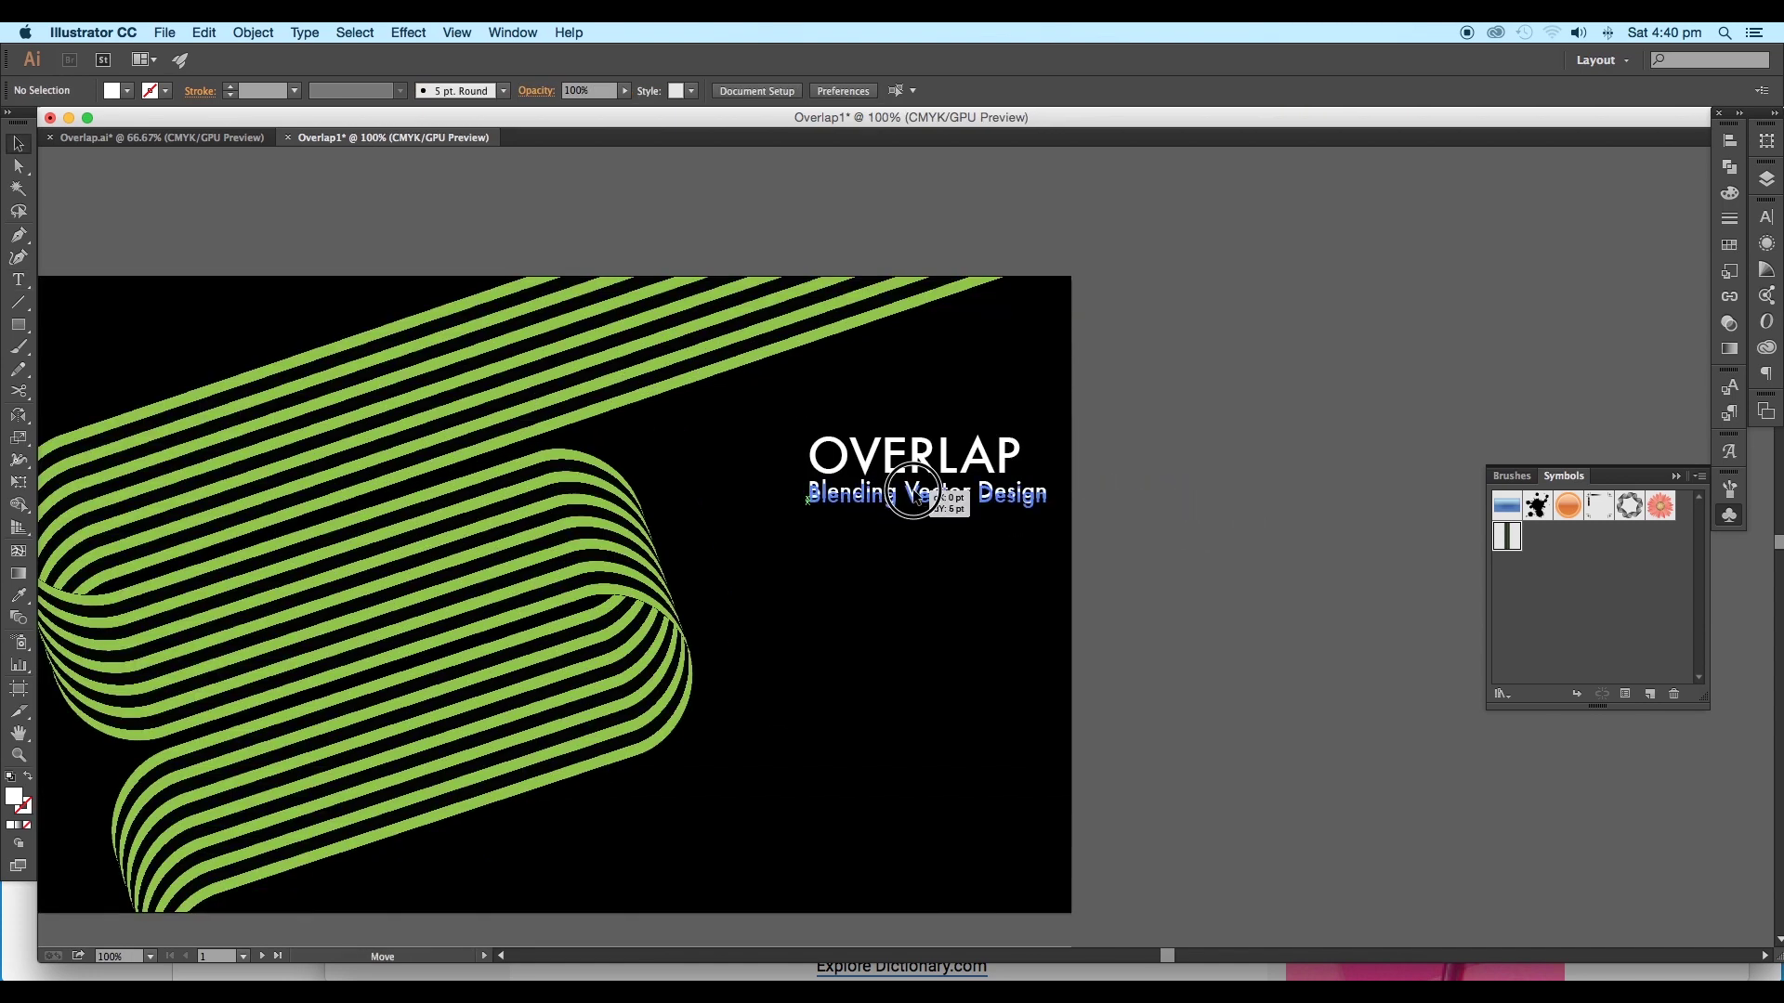
Copy the subtitle further down and replace its text with "Graphic Design Pattern & Mapping" on two lines.
drag(913, 499, 913, 558)
triple_click(853, 556)
text(Graphic Design PA)
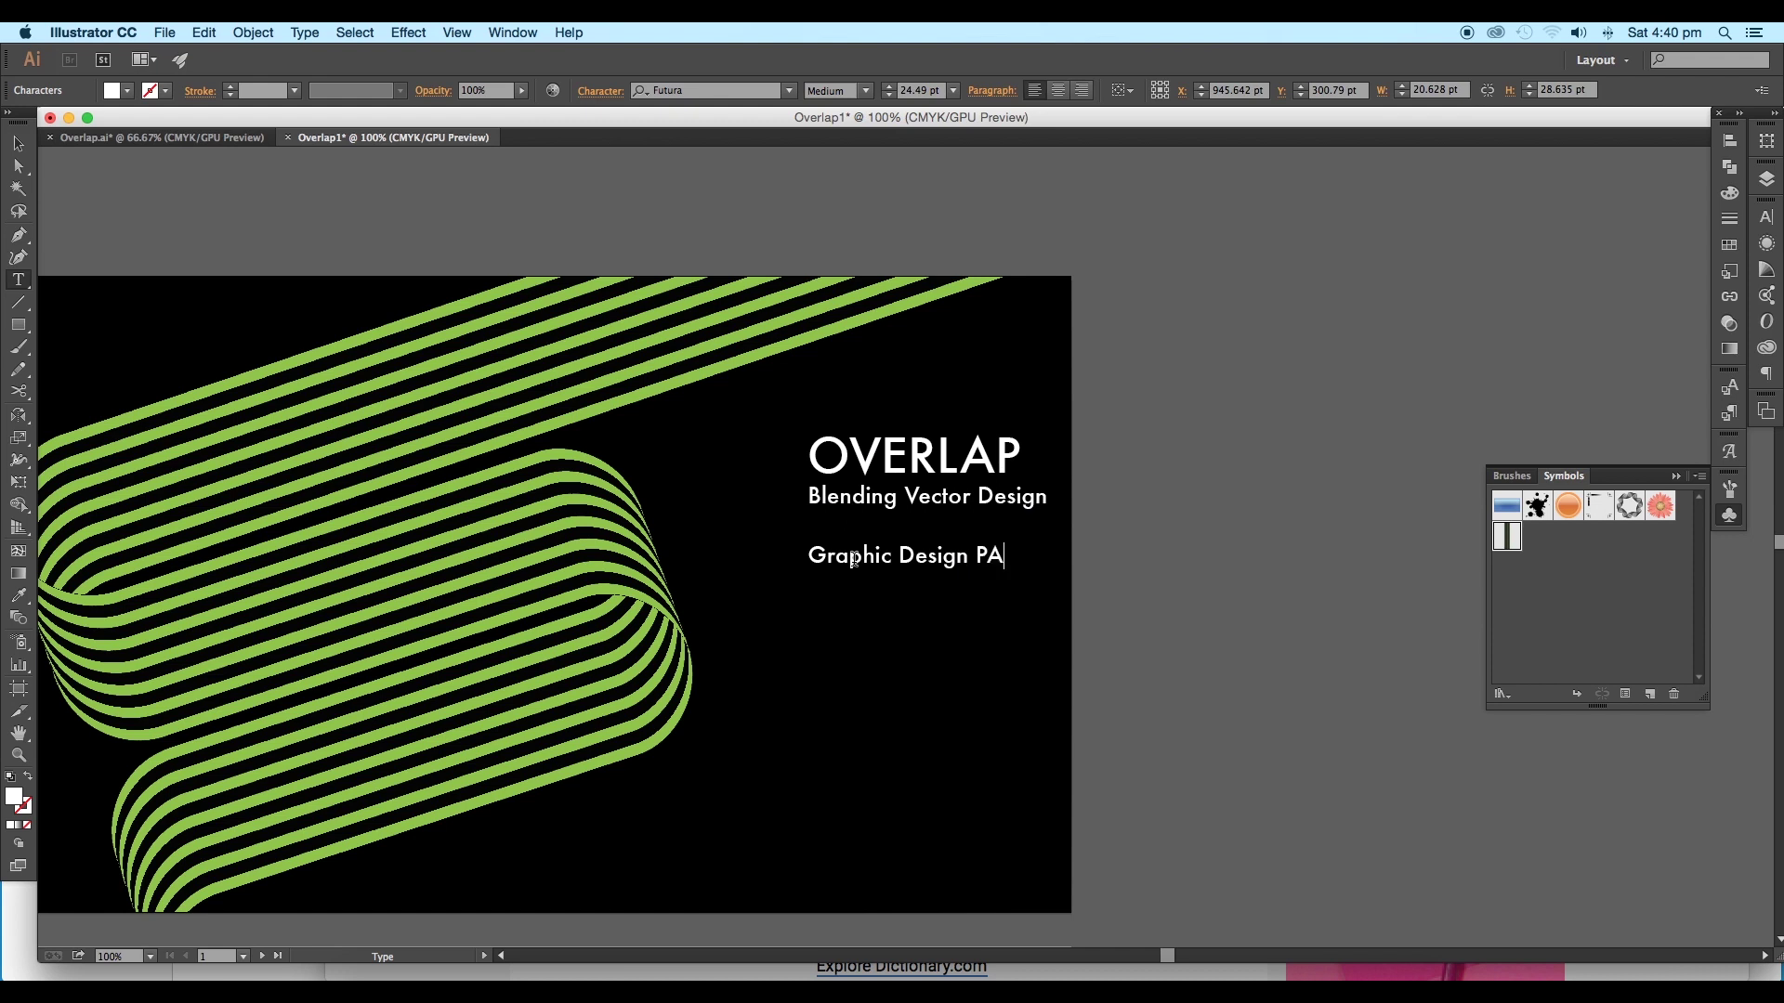
click(846, 587)
key(BackSpace)
text(a)
key(Escape)
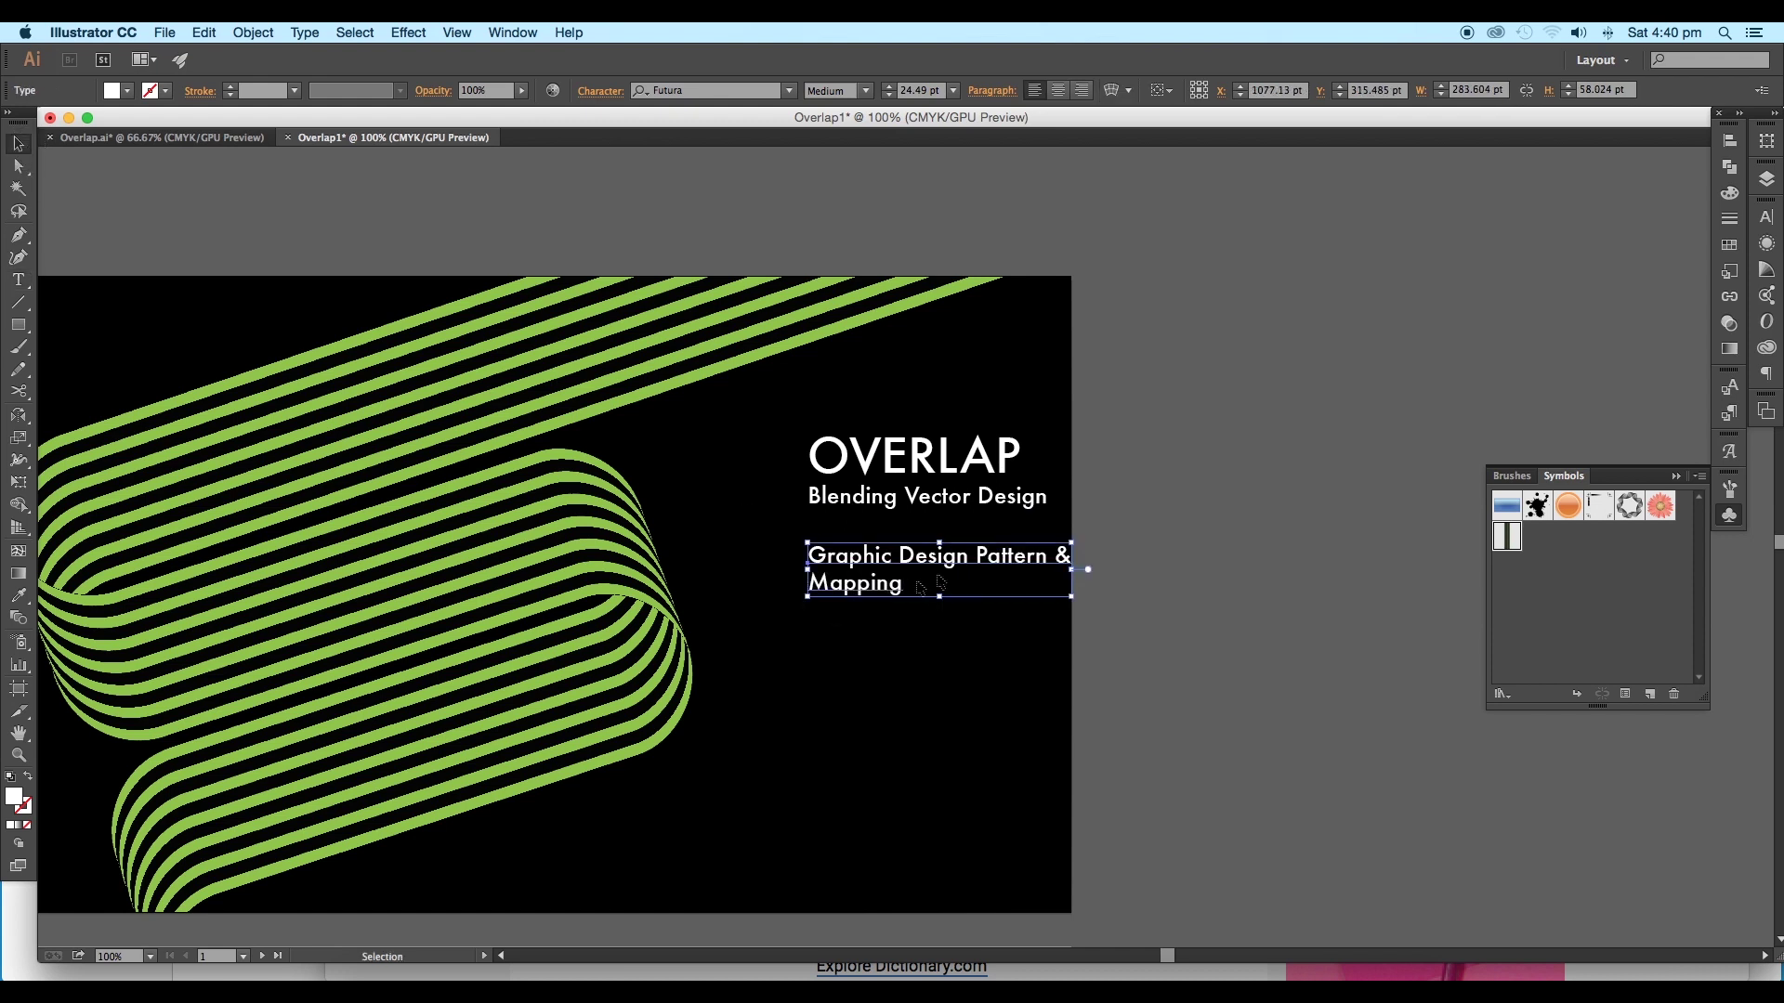
Colour the words "Graphic Design" in the lowest text block crimson pink.
double_click(850, 556)
drag(809, 555, 968, 555)
click(127, 91)
click(49, 149)
key(Escape)
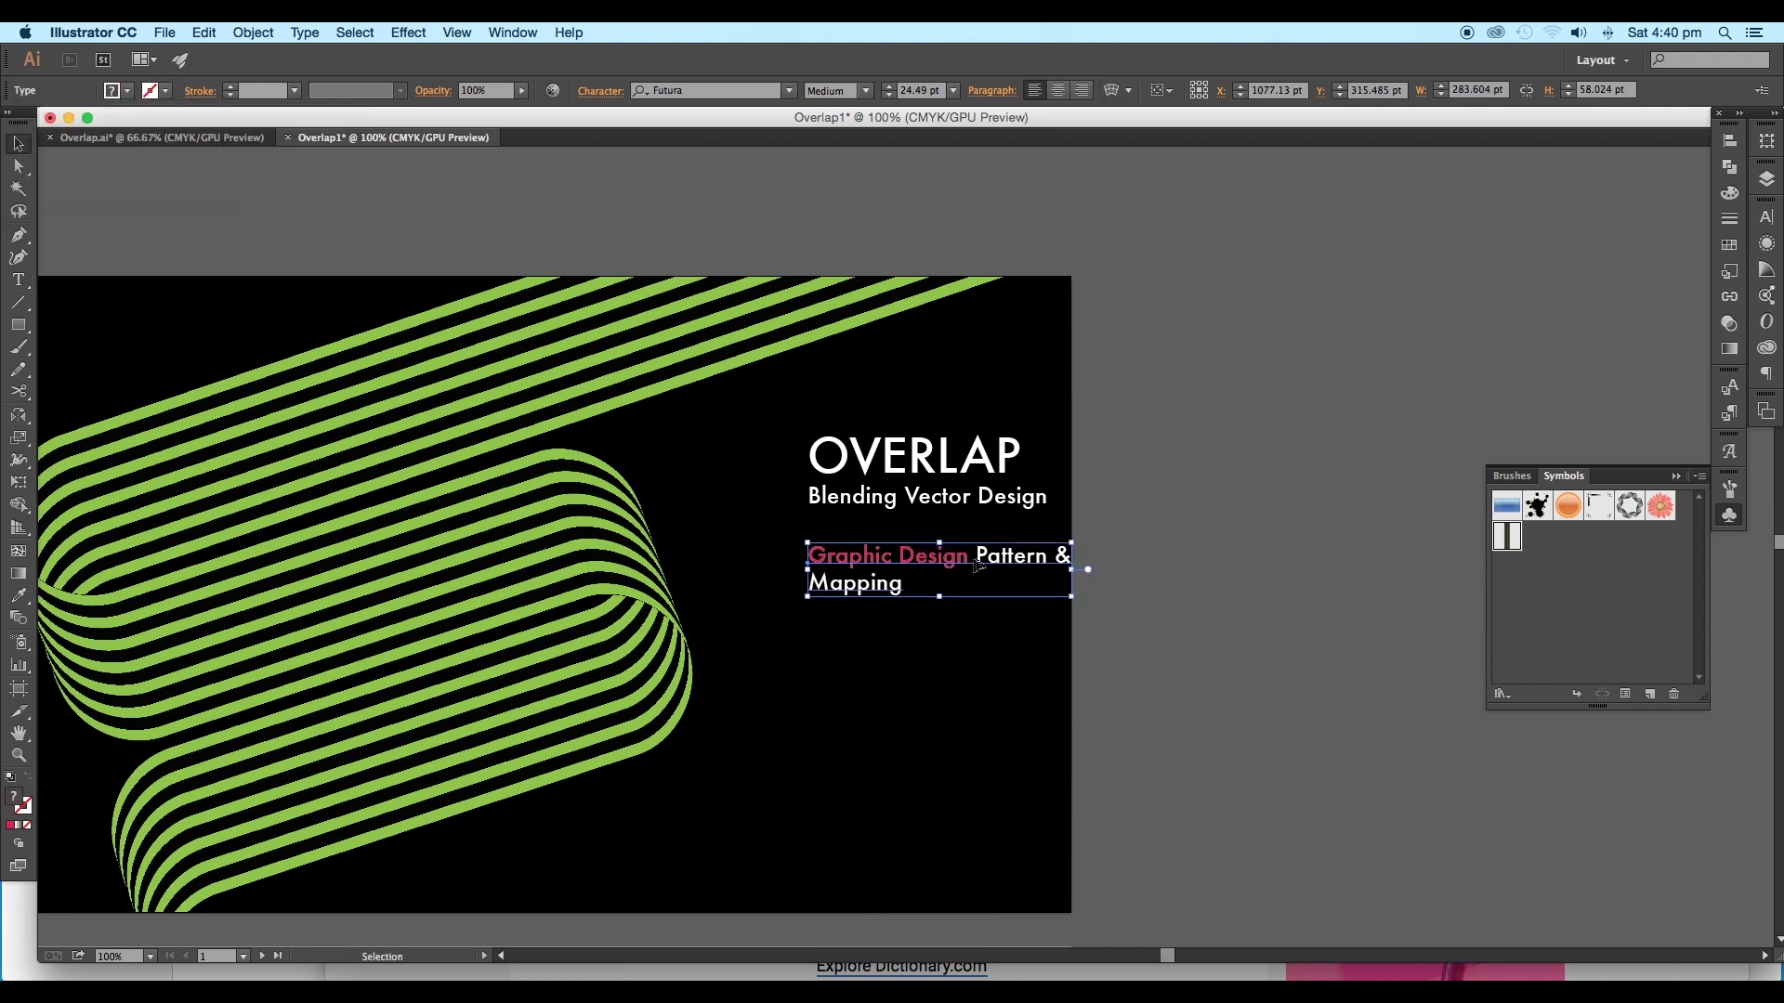
Colour the "Blending Vector Design" subtitle with the green sampled from the ribbon stripes.
click(929, 497)
key(i)
click(667, 379)
key(v)
Set the font of the "Graphic Design Pattern & Mapping" text to Nexa Light.
click(892, 558)
click(665, 91)
text(nex)
click(729, 165)
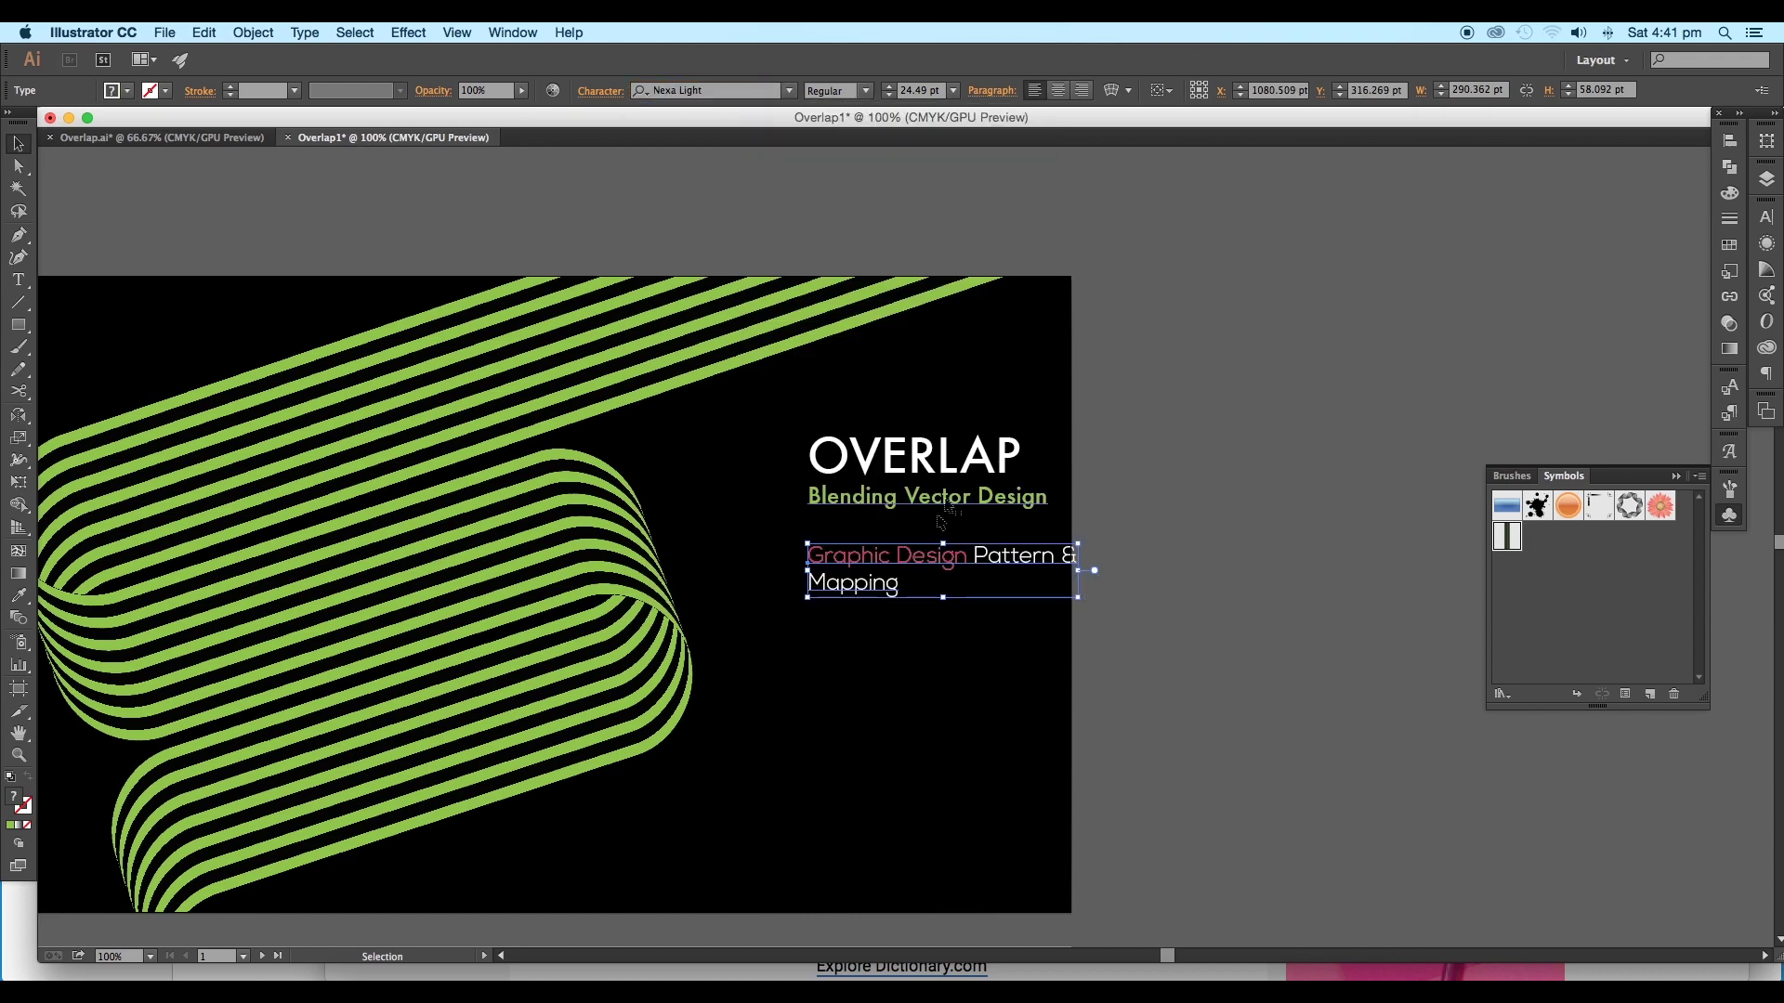
Set the font of the OVERLAP title and the "Blending Vector Design" subtitle to Nexa Bold.
click(915, 457)
click(702, 91)
text(nexa)
click(732, 146)
click(920, 498)
click(696, 91)
text(nex)
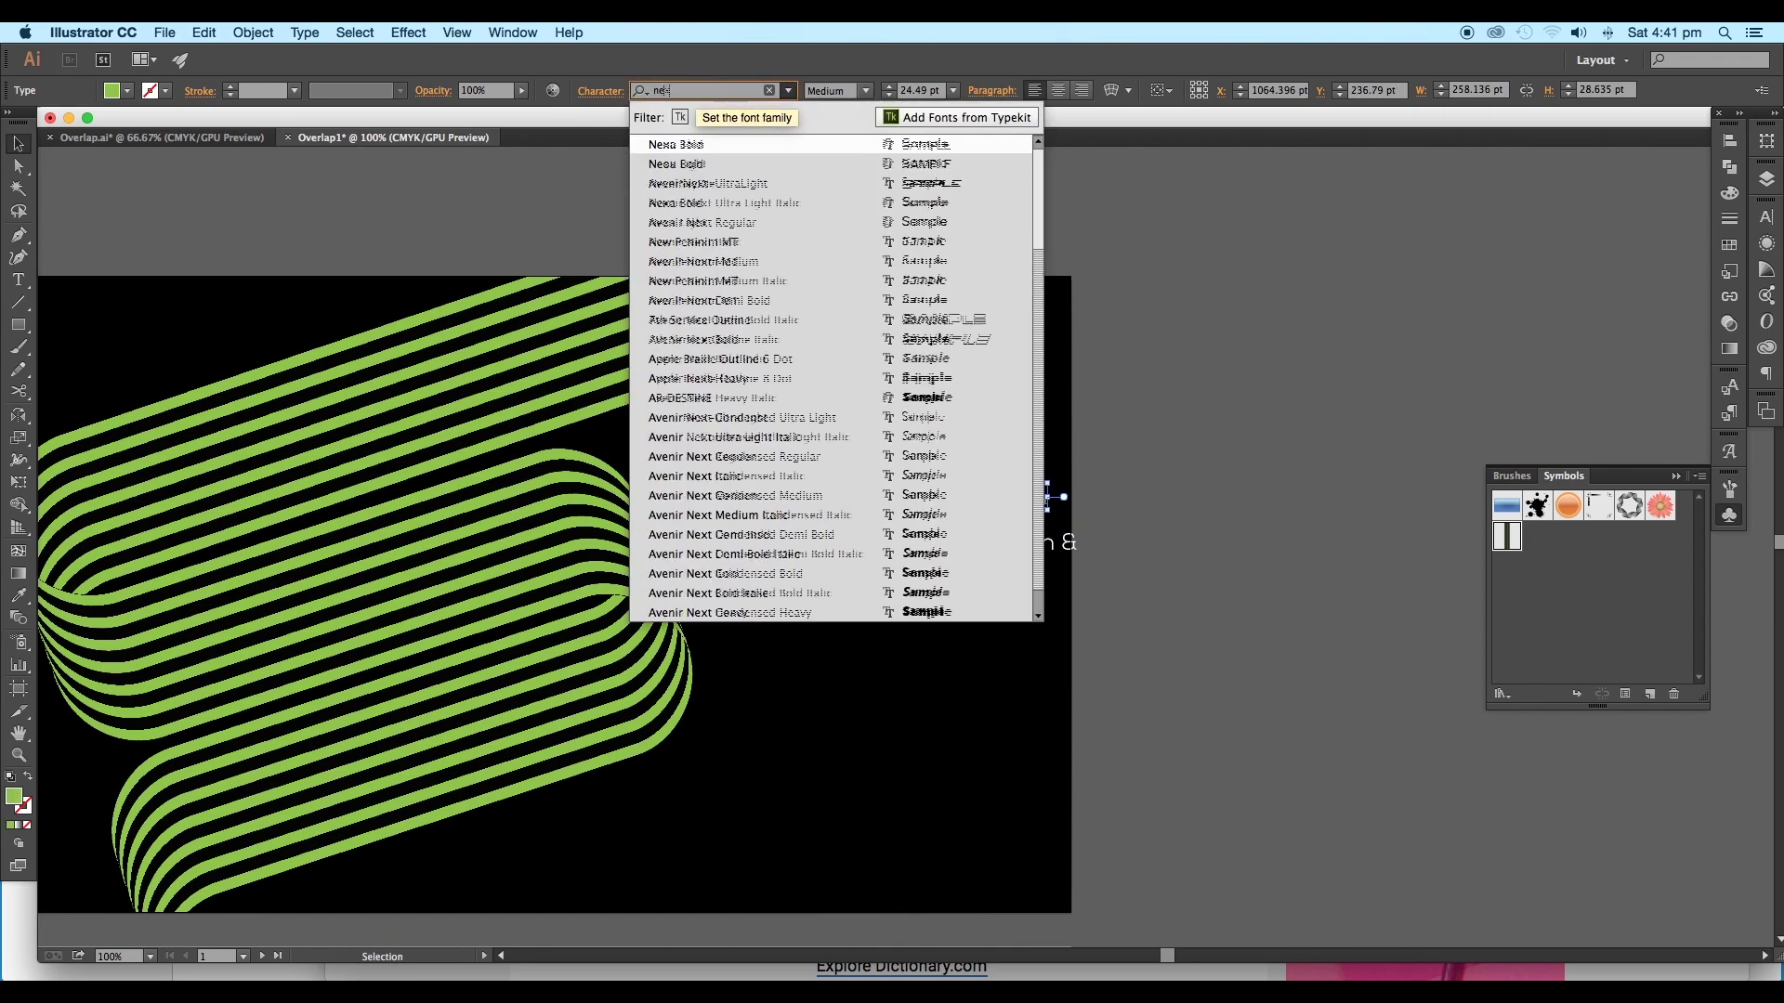
click(731, 145)
Select all three text blocks on the first artboard and rotate them parallel to the ribbon's diagonal.
shift+click(883, 558)
shift+click(929, 458)
drag(1083, 437, 998, 279)
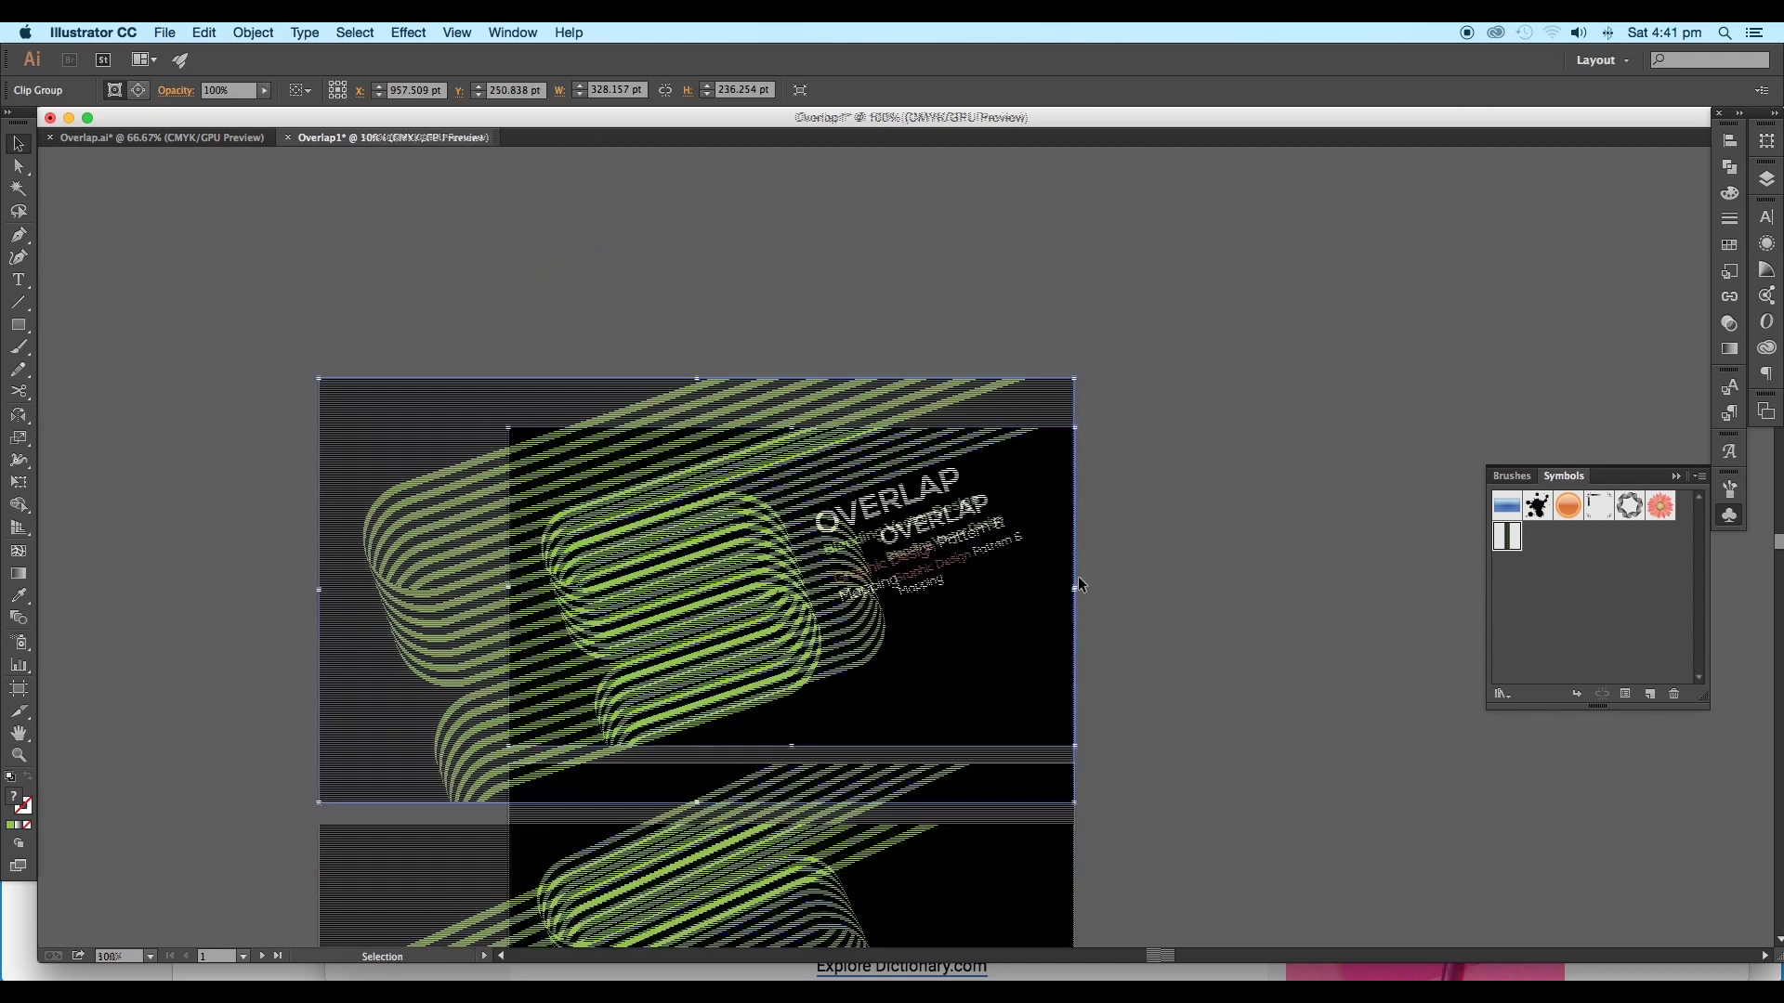
Copy the rotated text blocks straight down onto the second artboard.
drag(1039, 416, 1056, 635)
click(1183, 621)
drag(1188, 658, 1090, 589)
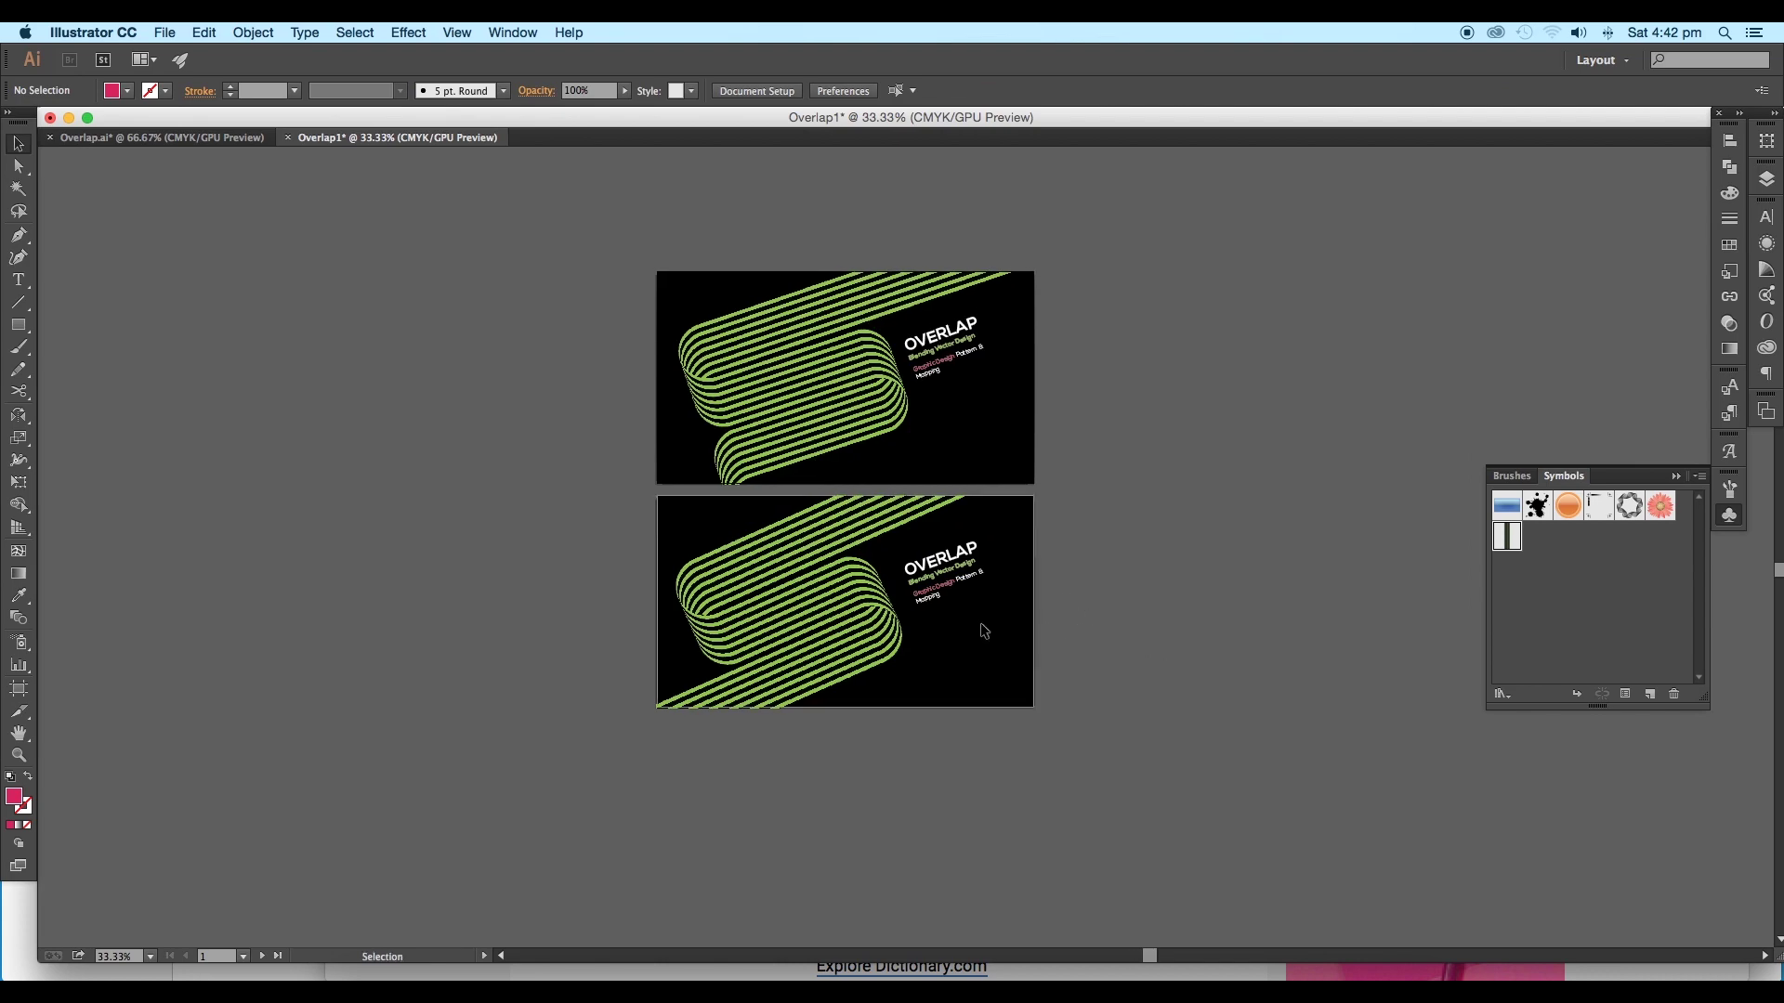
Select the text blocks on the second artboard and rotate them to match that ribbon's steeper angle.
drag(1030, 401, 912, 640)
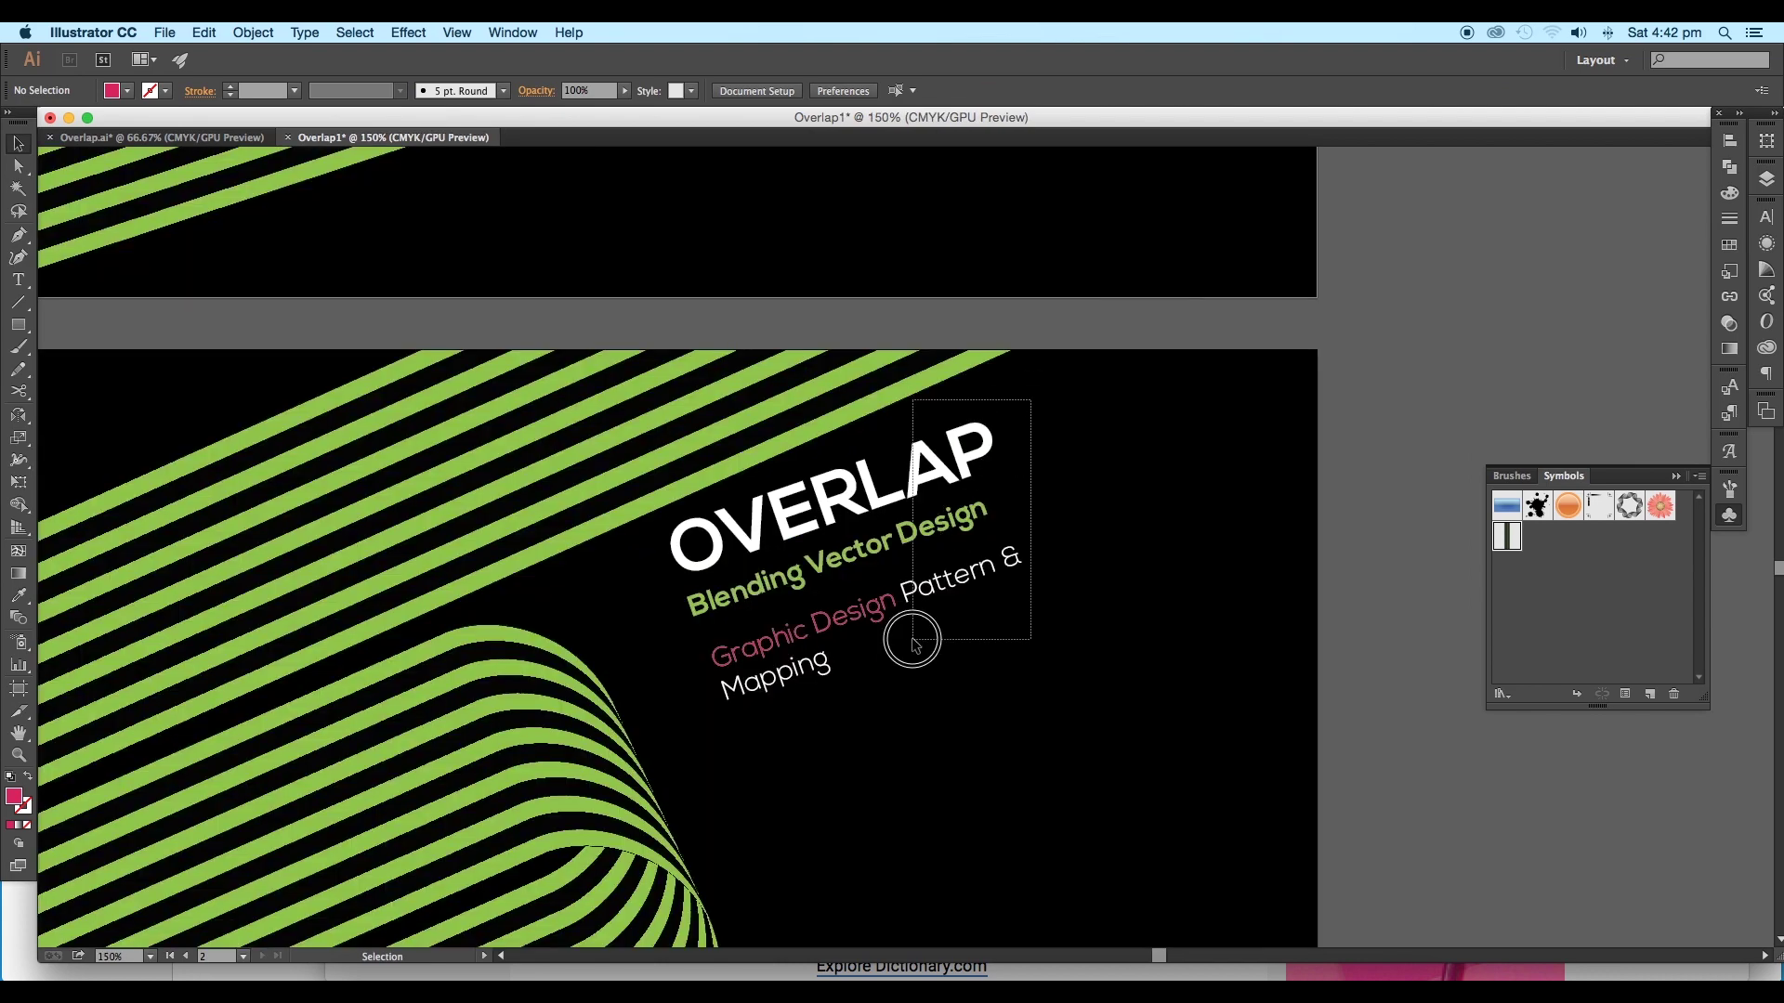
click(913, 641)
drag(993, 401, 988, 382)
scroll(938, 660, down, 5)
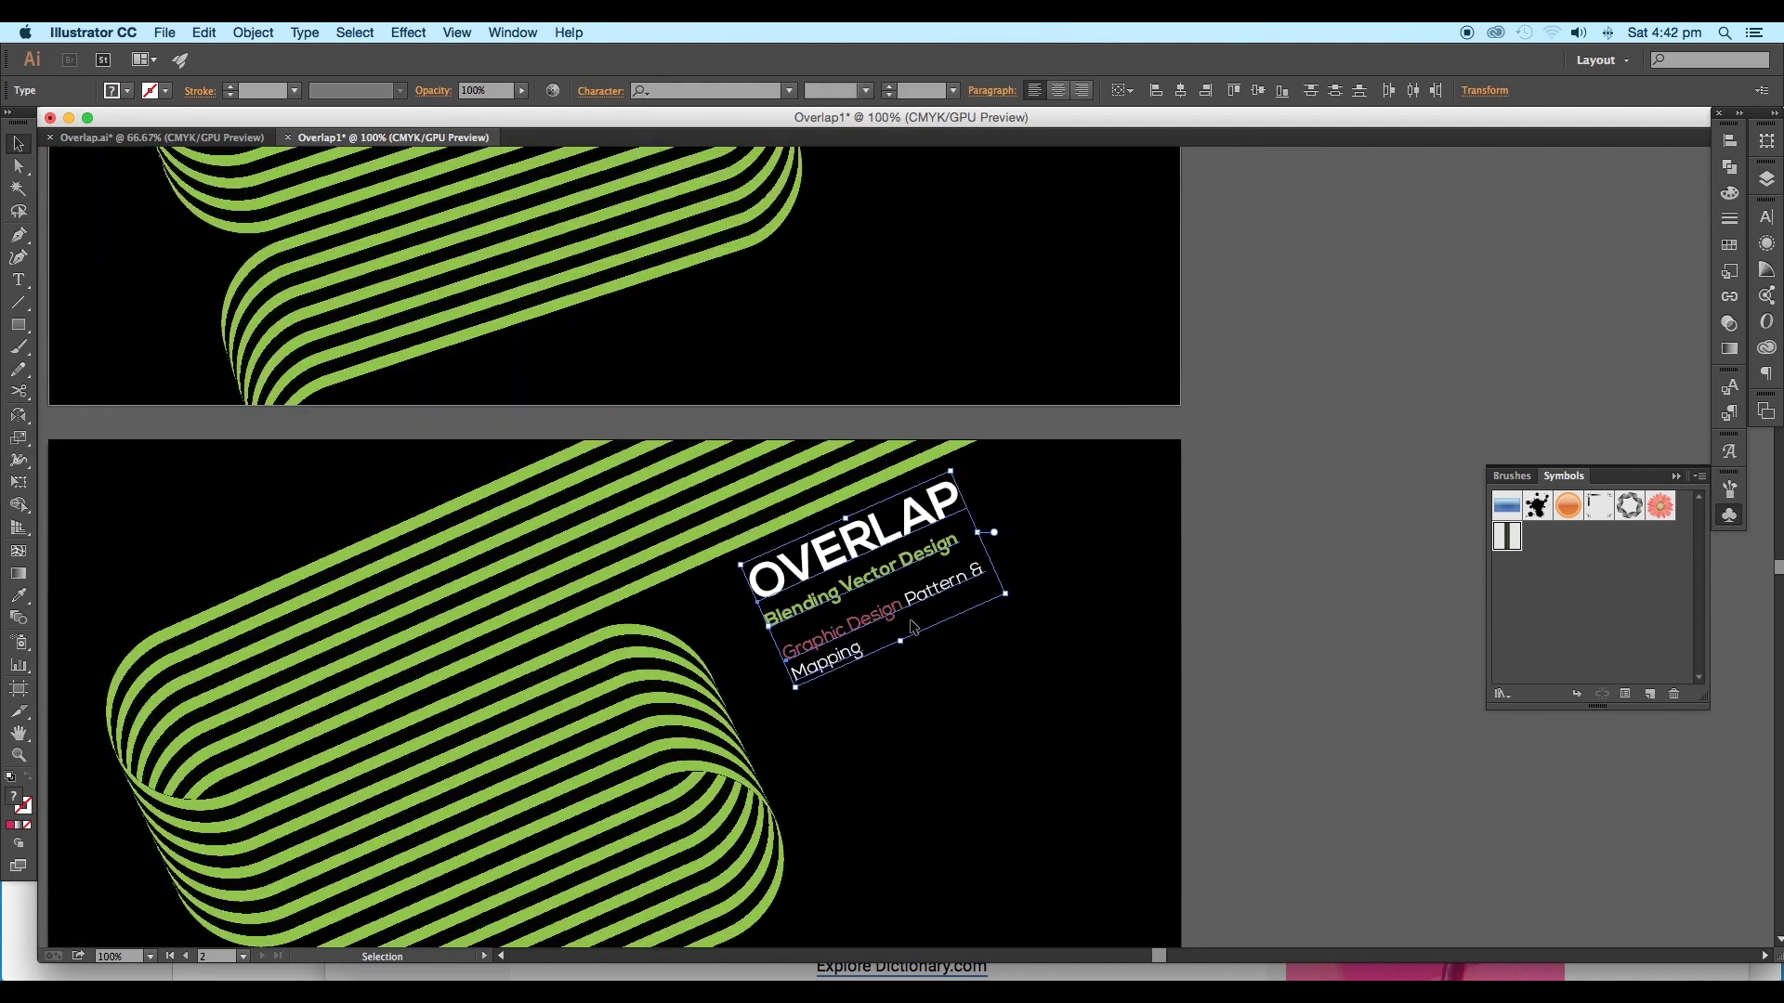
Select the text blocks on the first artboard and nudge them slightly within the empty black area.
click(1125, 711)
scroll(1124, 711, down, 2)
drag(1124, 710, 995, 688)
scroll(900, 500, up, 1)
drag(843, 467, 847, 466)
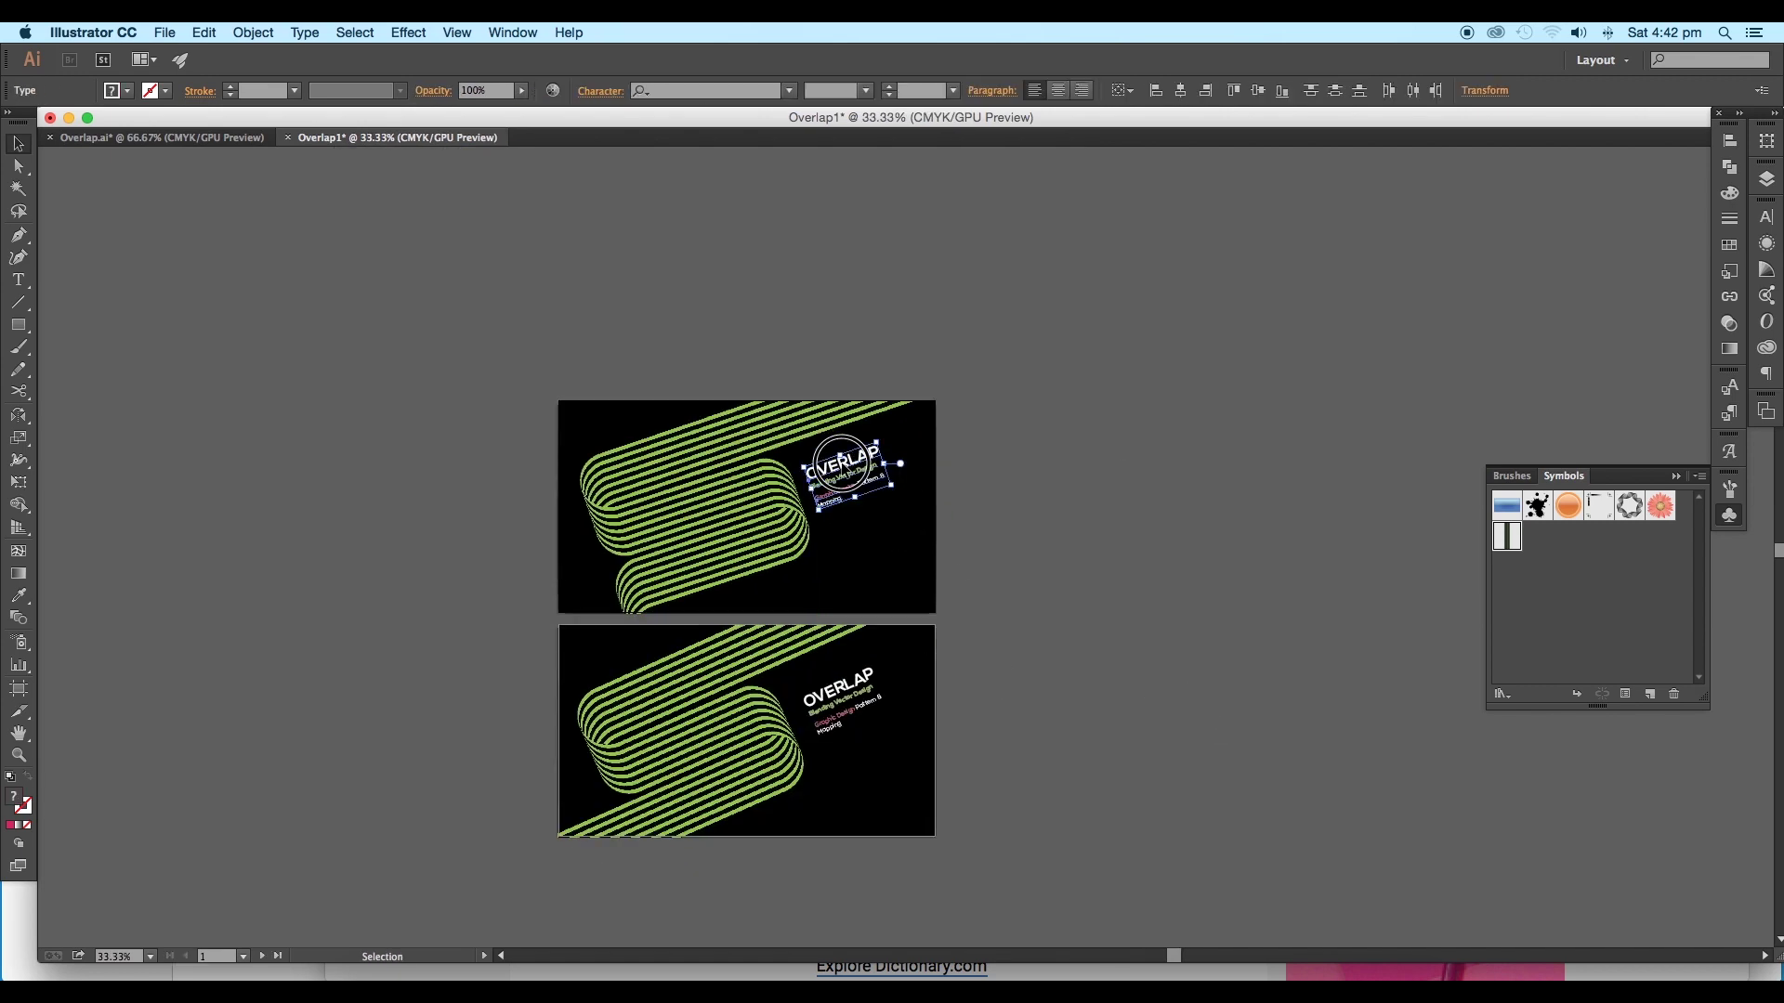
click(966, 511)
Ungroup the ribbon inside the first artboard's clip group and copy its long diagonal segment into the lower-right corner.
scroll(966, 511, up, 1)
double_click(679, 409)
right_click(683, 410)
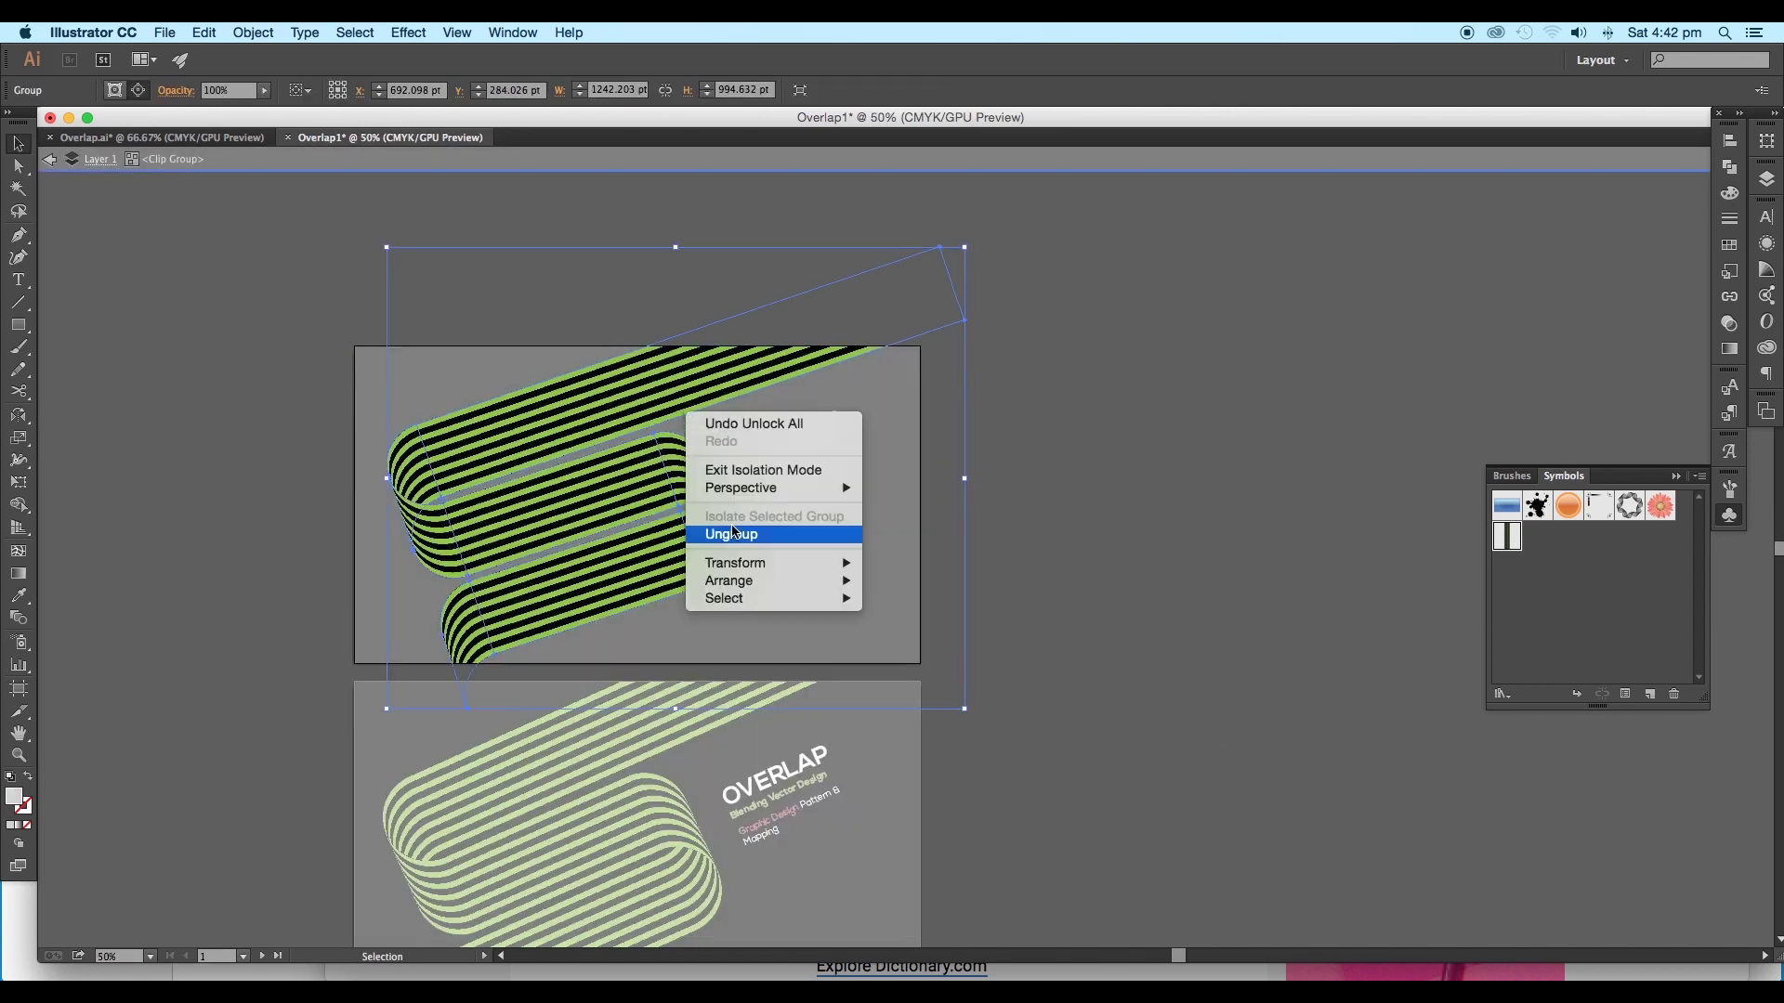
click(725, 534)
drag(670, 384, 871, 661)
double_click(1050, 661)
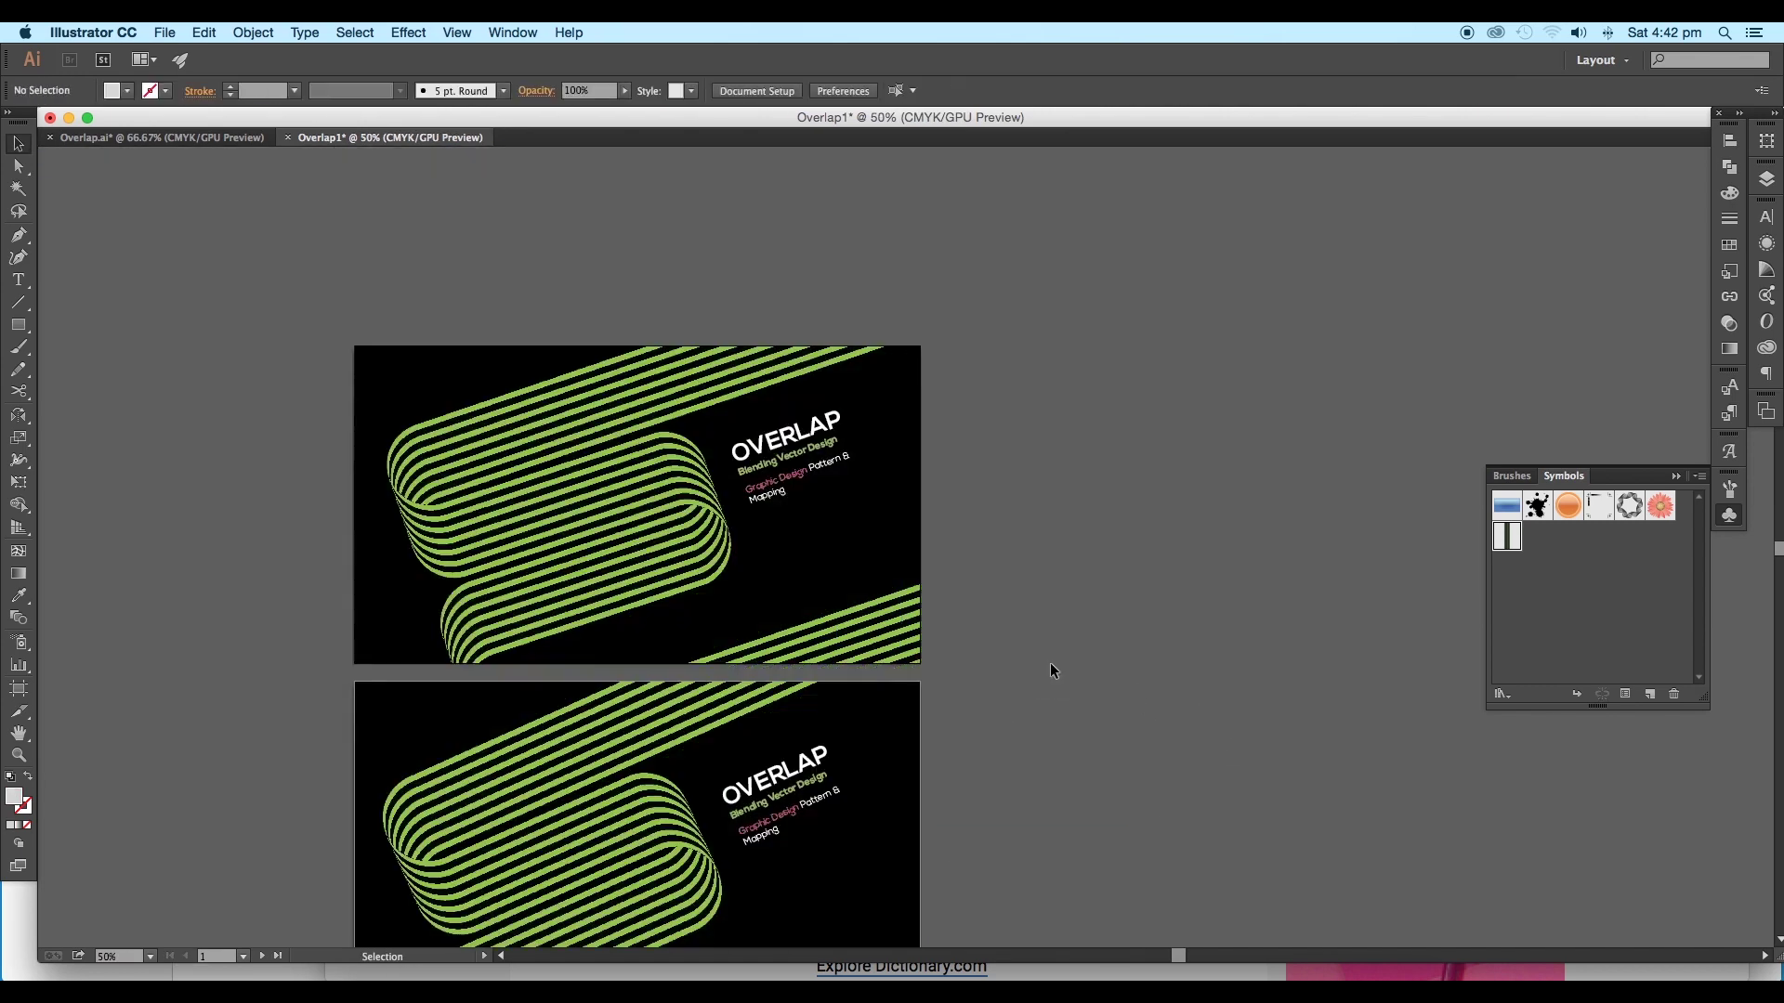
Move the first artboard with its artwork so that it sits beside the second artboard, to its right.
scroll(1138, 701, down, 2)
drag(1140, 720, 1007, 461)
scroll(904, 400, up, 1)
scroll(743, 395, down, 1)
click(19, 689)
drag(660, 341, 960, 506)
drag(1022, 488, 899, 394)
click(18, 144)
Select the artwork on the moved artboard and open the Save for Web export for it.
scroll(1059, 378, up, 1)
drag(650, 510, 808, 541)
scroll(809, 538, up, 1)
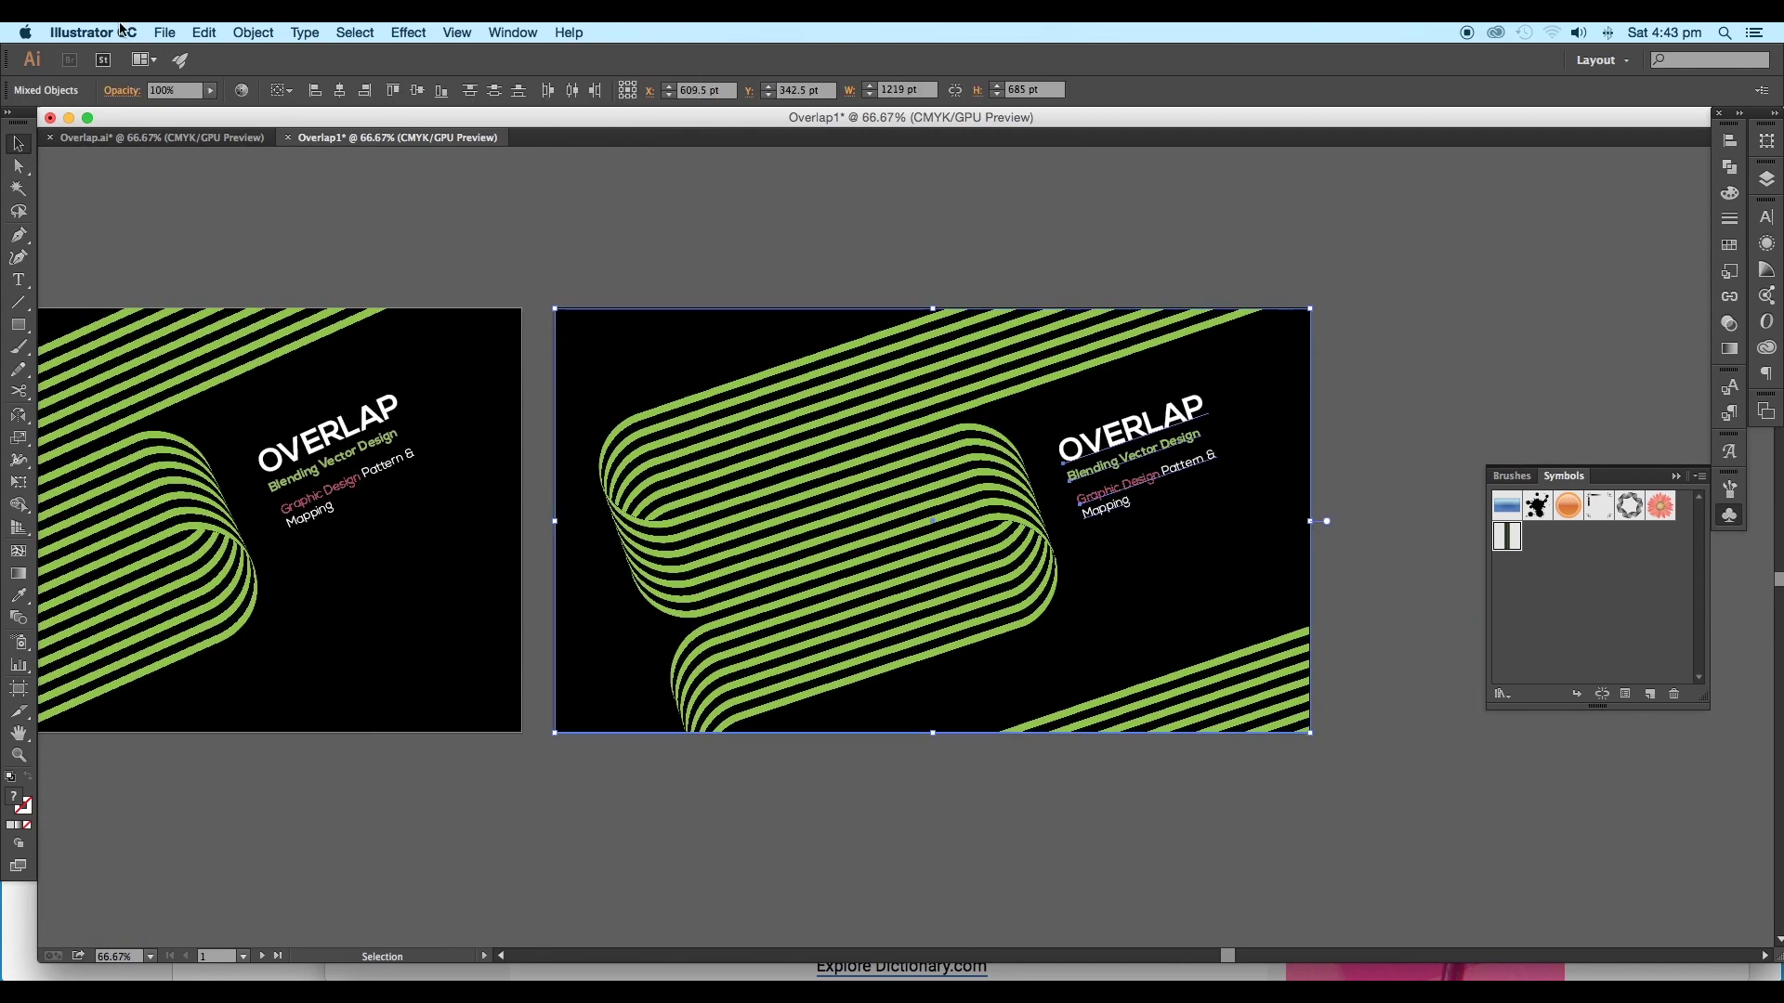
click(165, 33)
click(214, 246)
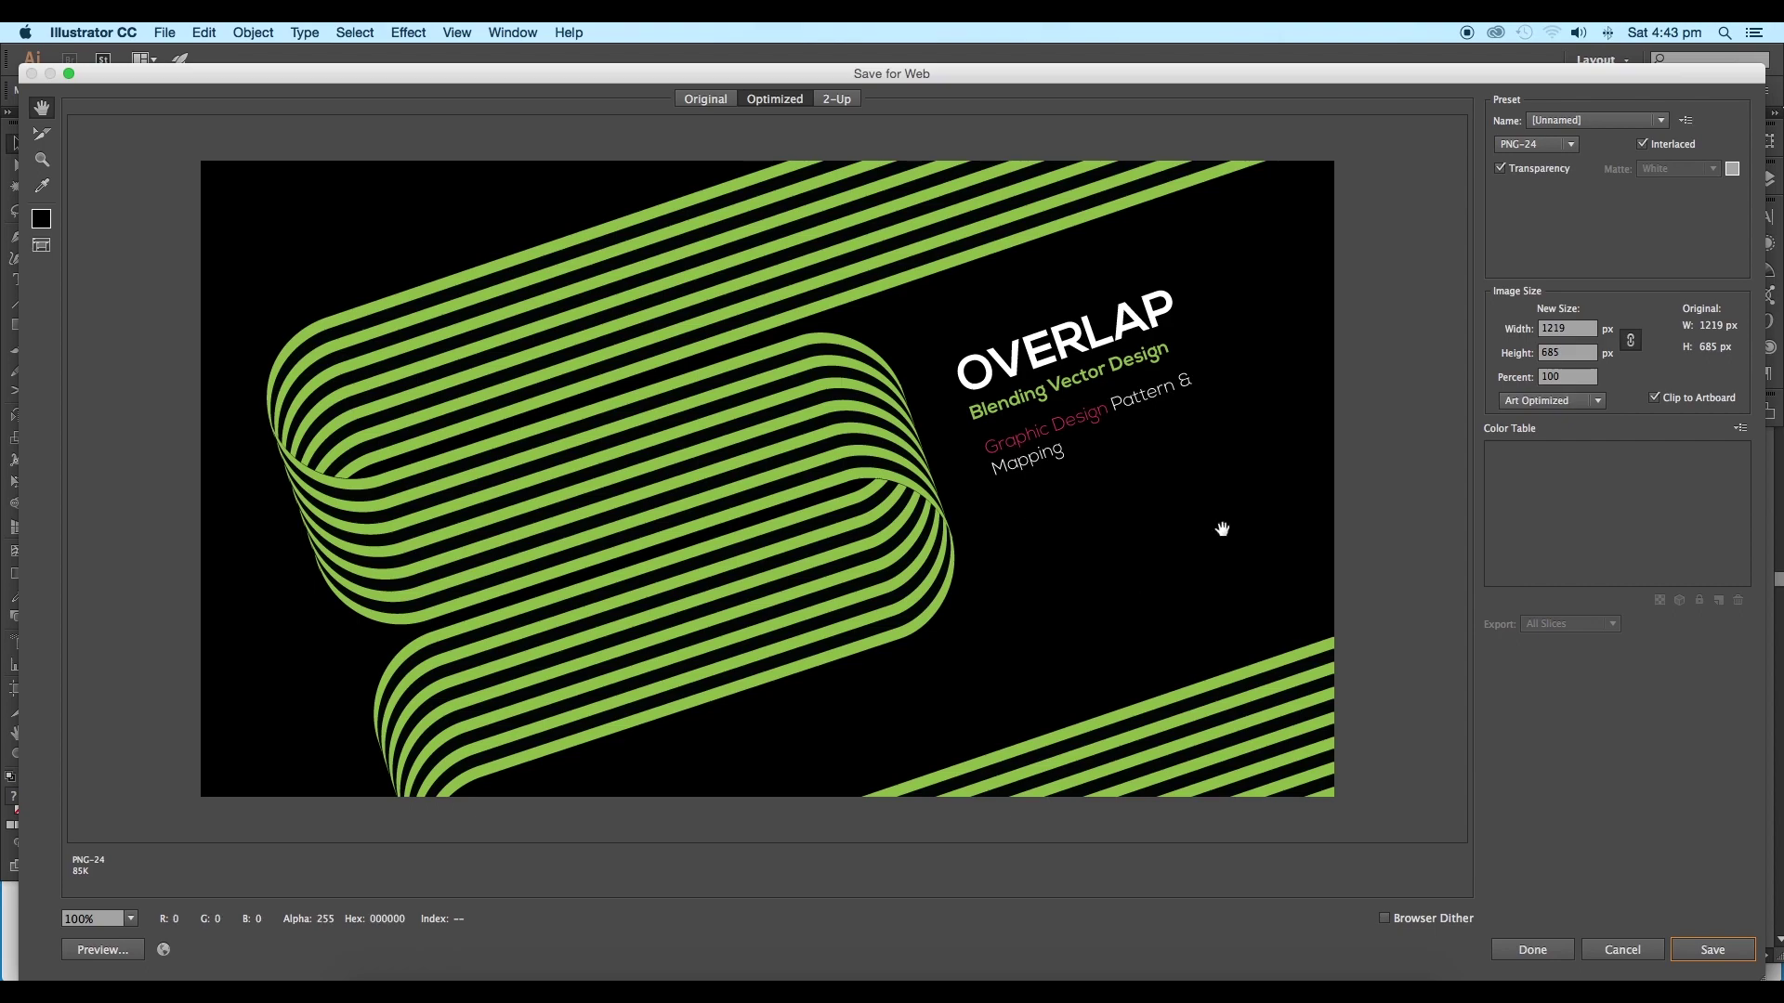
scroll(892, 469, up, 1)
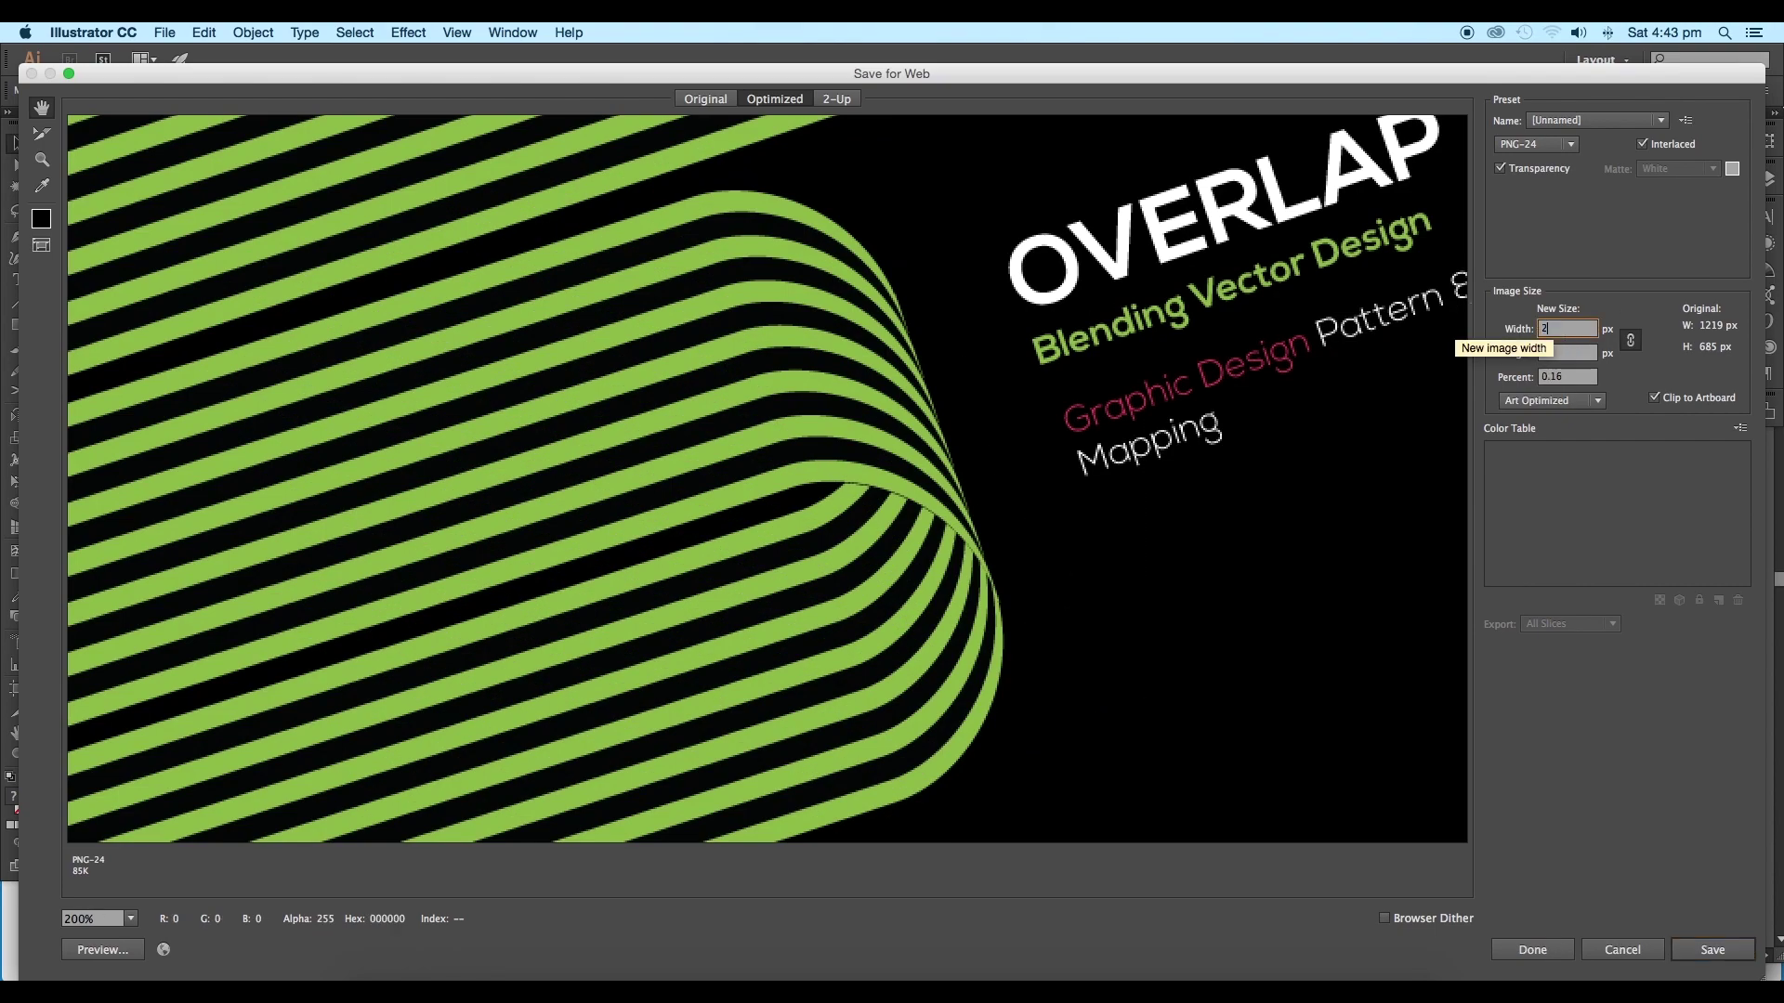